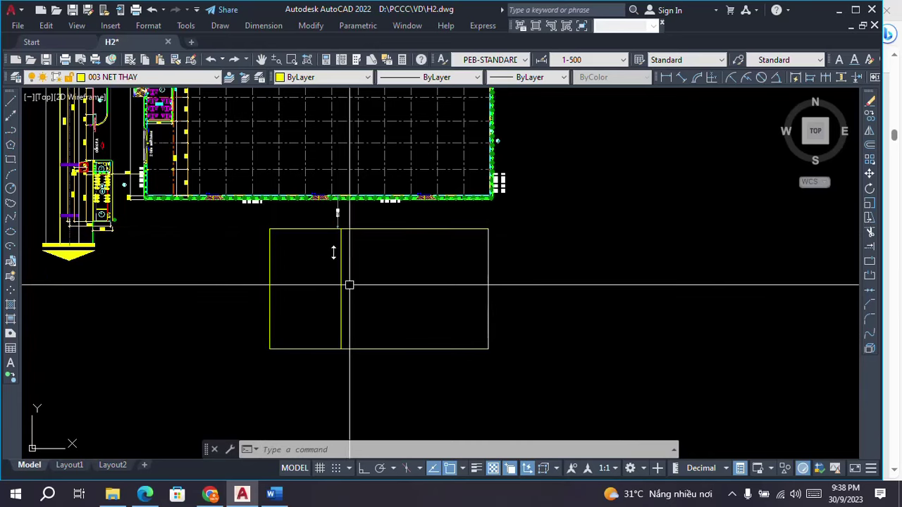
- Erase the inner rectangle that divides the large outline below the building plan
scroll(312, 262, "down", 5)
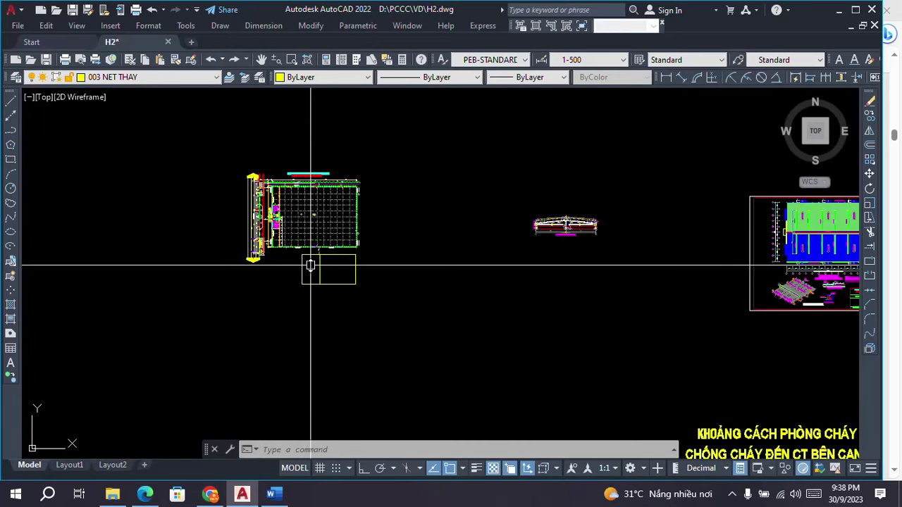
scroll(310, 265, "up", 8)
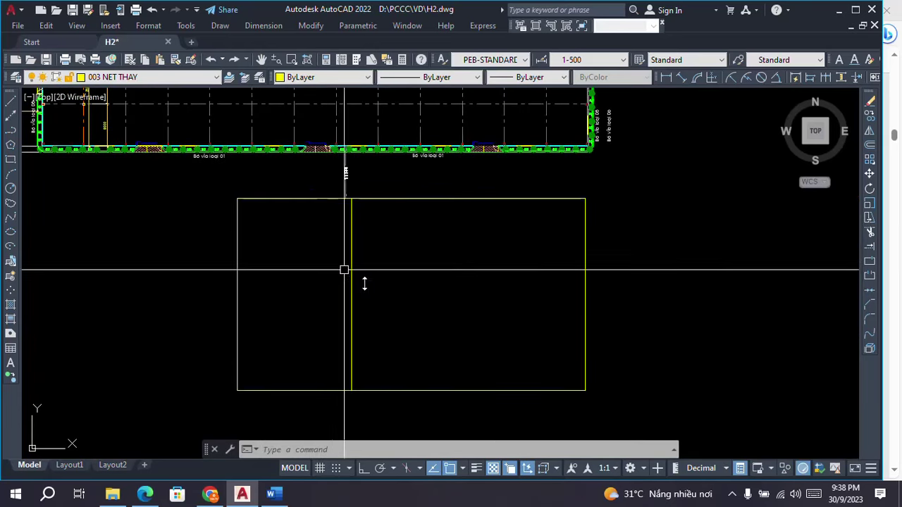
type("e")
key("Return")
left_click(391, 289)
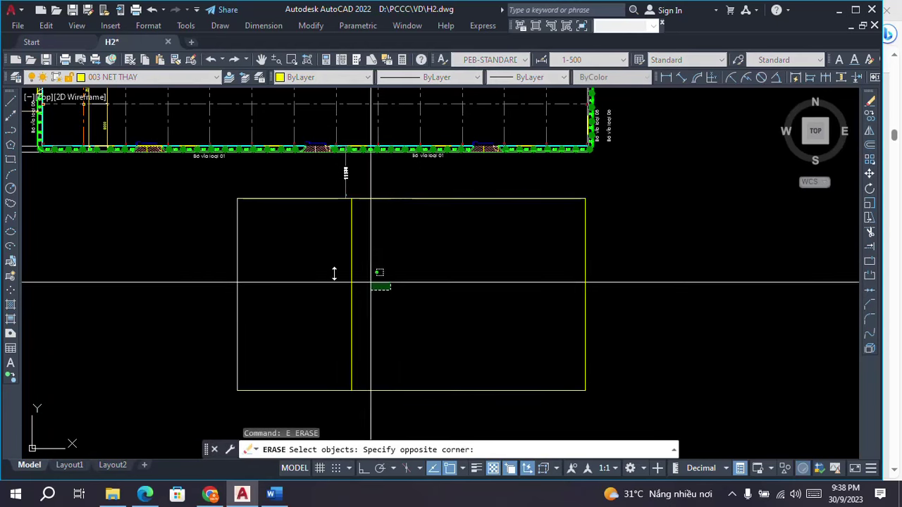
left_click(371, 283)
scroll(318, 269, "down", 3)
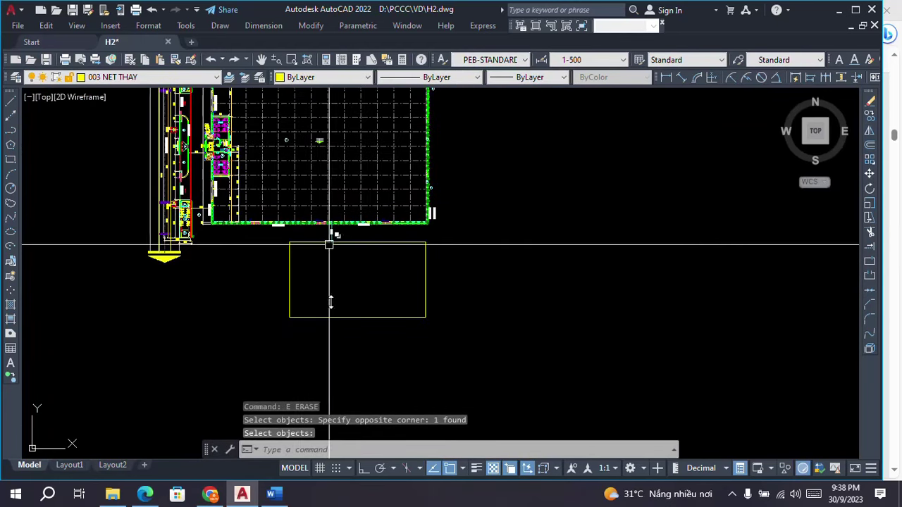
- Draw a rectangle from the outline's upper-left corner to its lower edge, covering about 70% of the outline's width
scroll(320, 294, "up", 2)
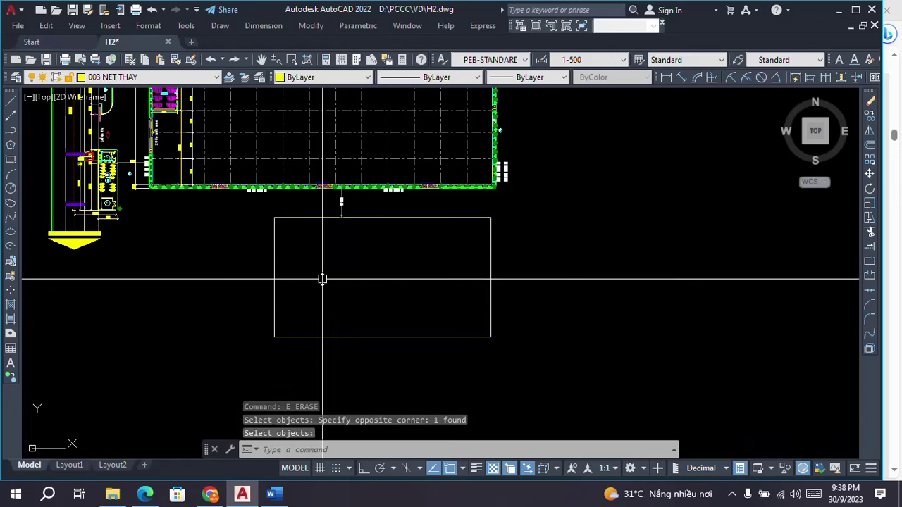
scroll(323, 280, "down", 3)
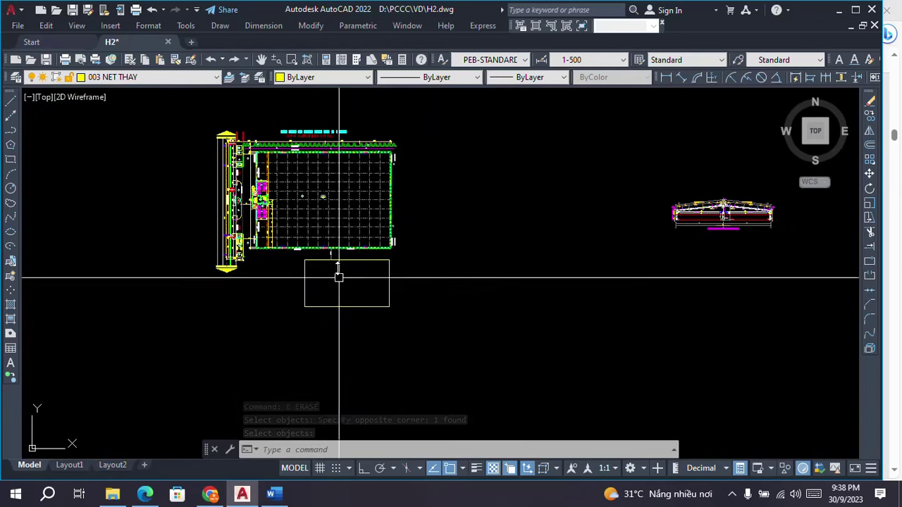
scroll(339, 277, "up", 3)
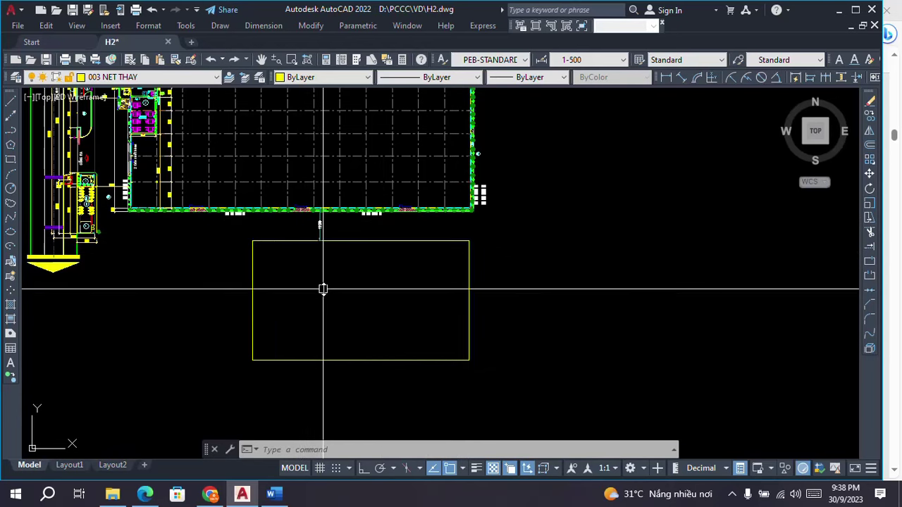
type("rec")
key("Return")
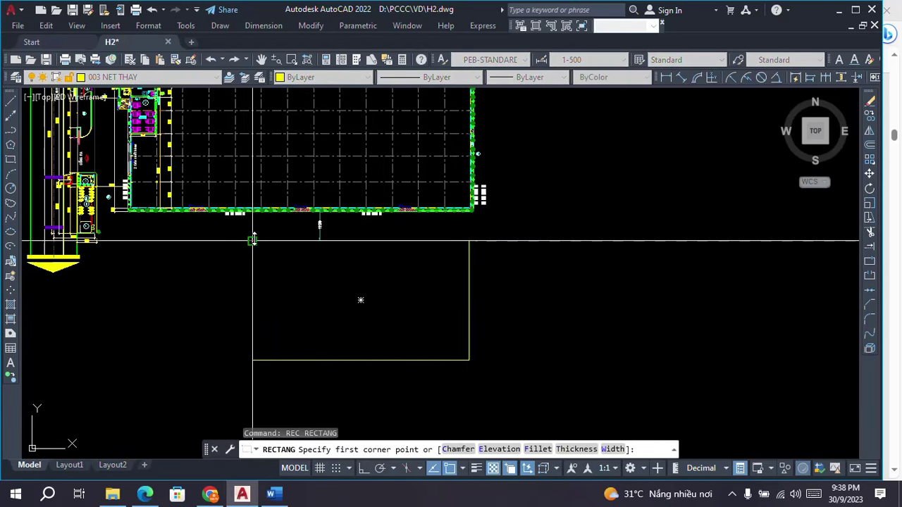
left_click(253, 241)
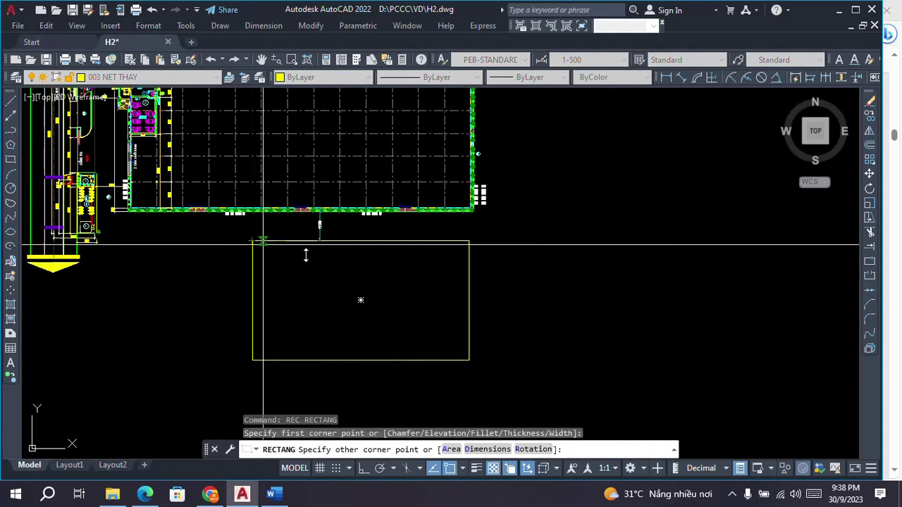
left_click(405, 360)
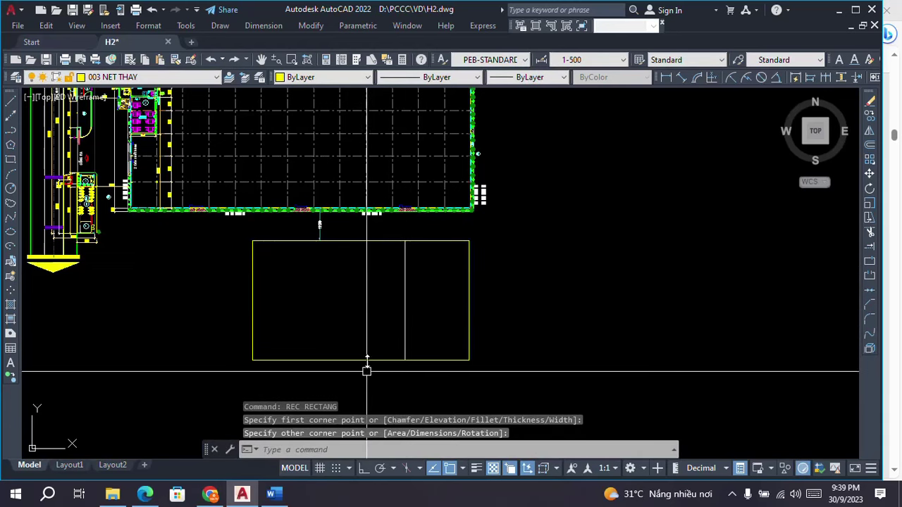
- Turn ortho mode on and stretch the inner rectangle's right edge inward to a bit over half of the outline's width
left_click(403, 313)
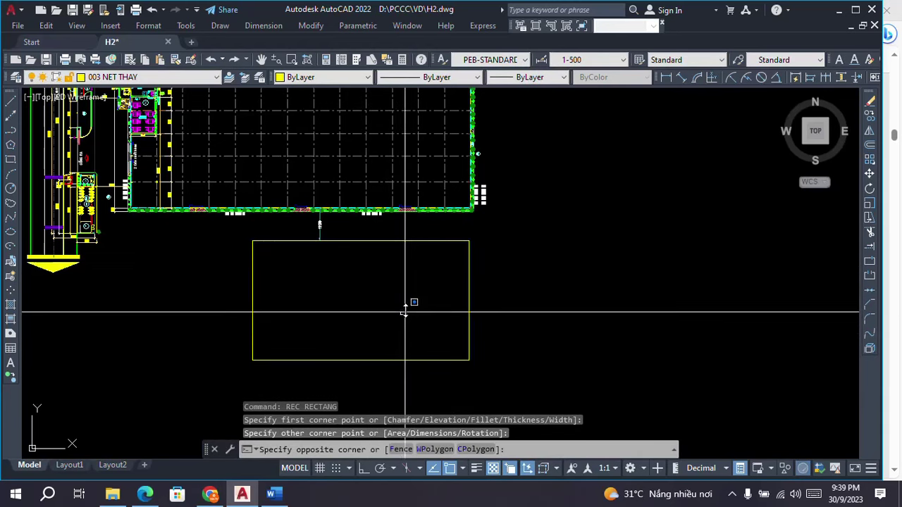
left_click(406, 307)
left_click(405, 300)
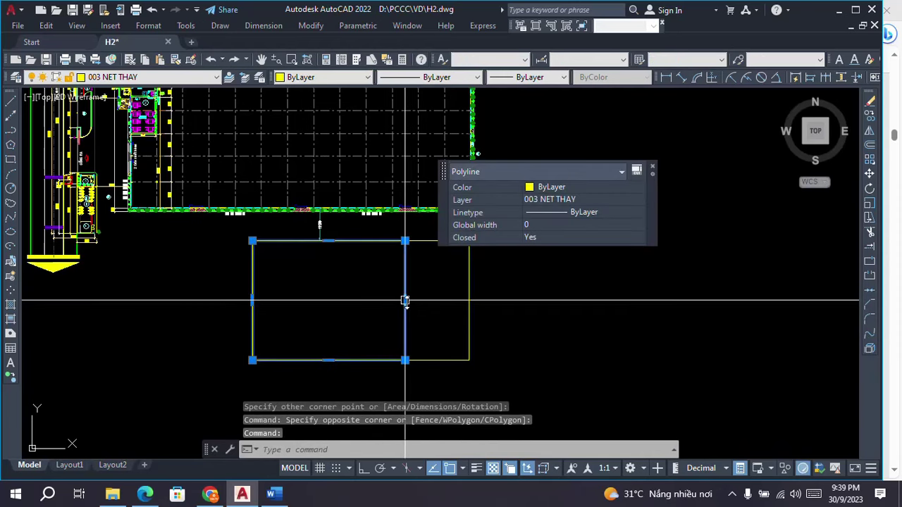
left_click(406, 301)
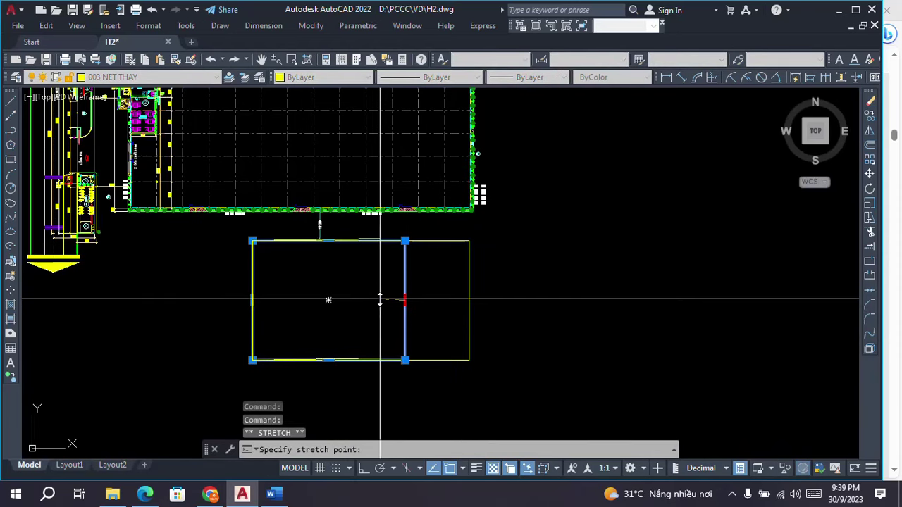
key("F8")
left_click(378, 303)
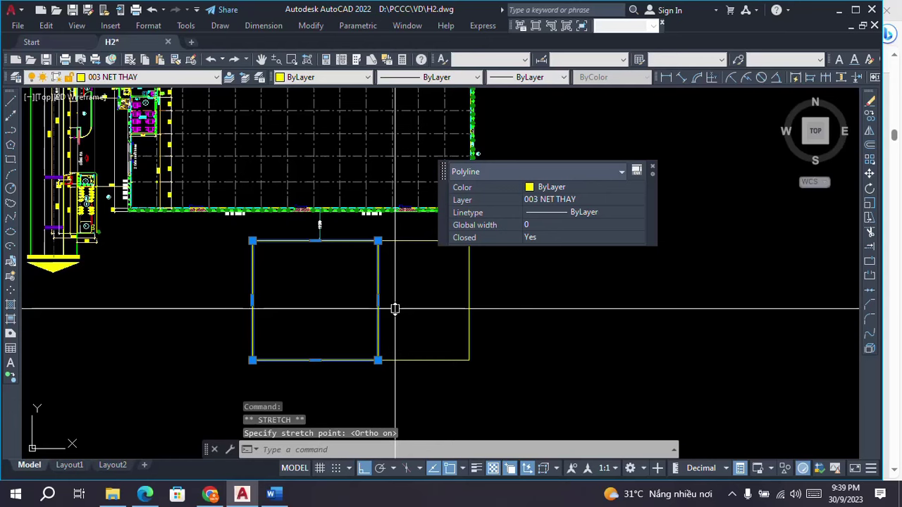
key("Escape")
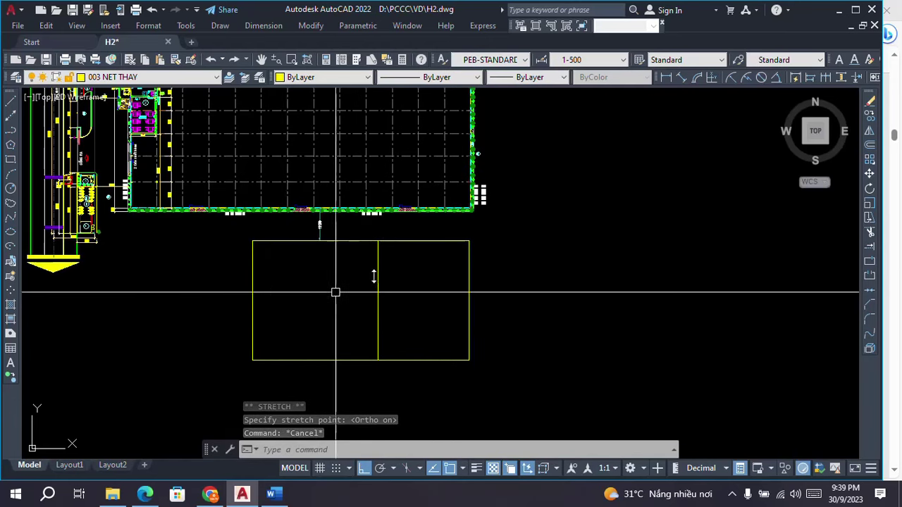
- Erase the stretched inner rectangle from the outline below the plan
type("e")
key("Return")
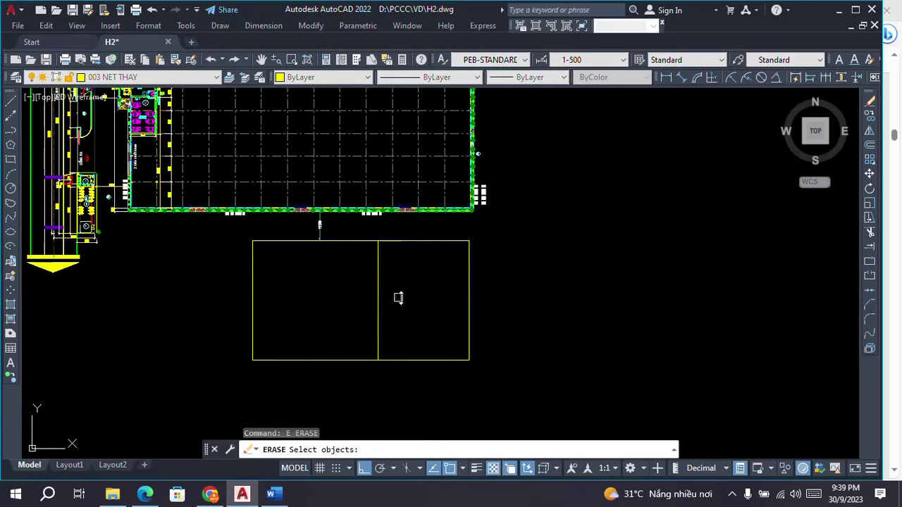
left_click(404, 299)
left_click(373, 289)
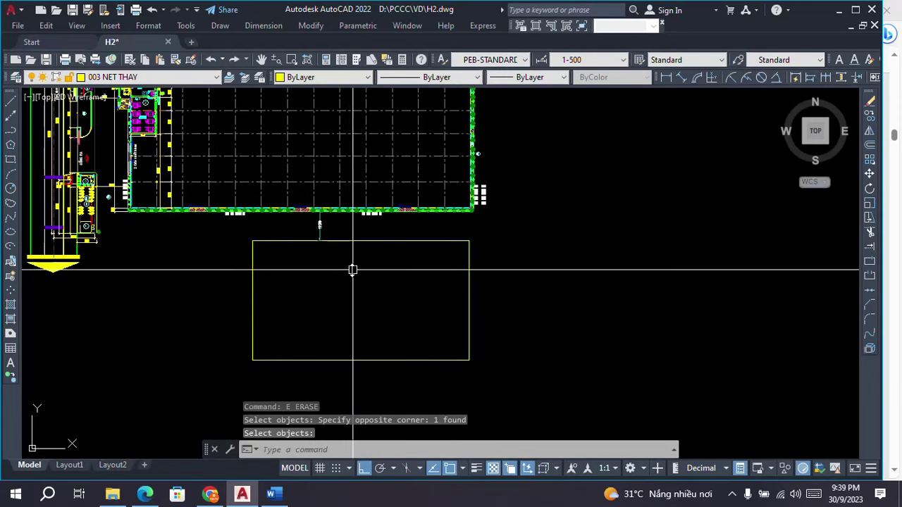
- Switch to the Word document and review the building height and number of storeys items under section I
scroll(358, 269, "down", 2)
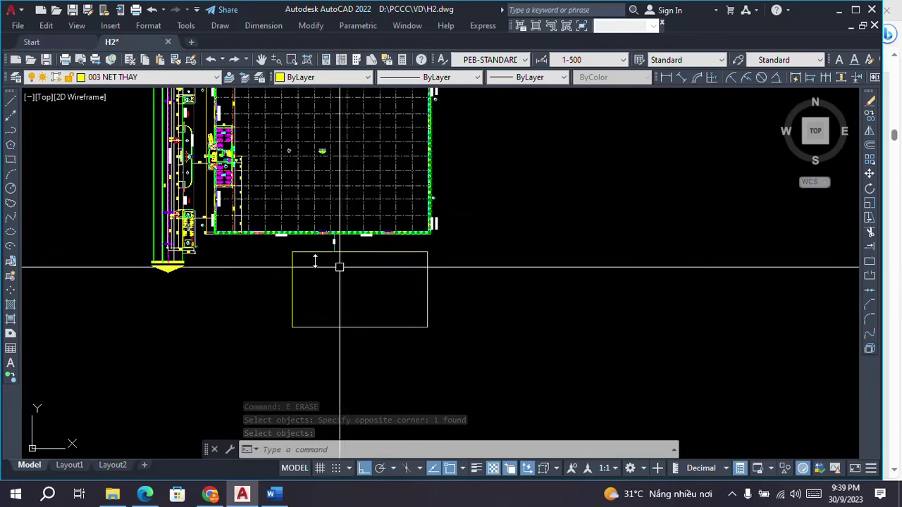
scroll(314, 261, "up", 2)
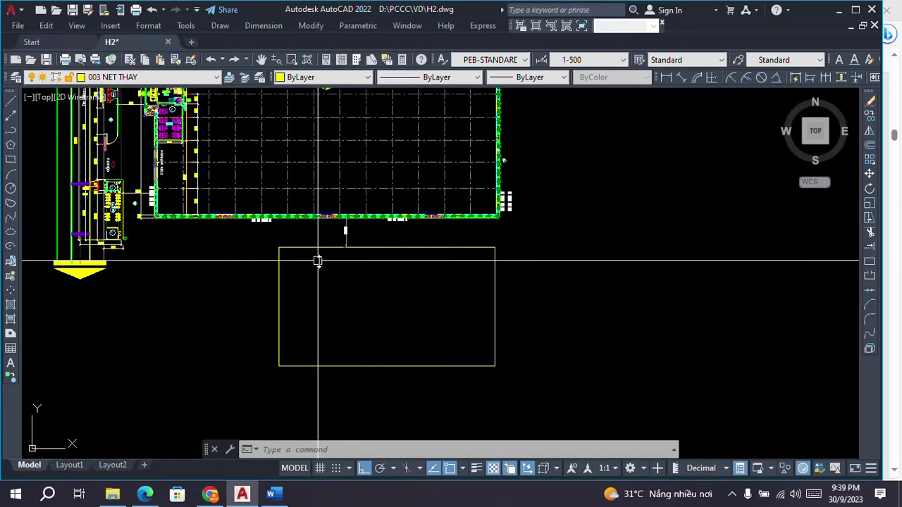
scroll(318, 257, "up", 2)
scroll(345, 224, "down", 2)
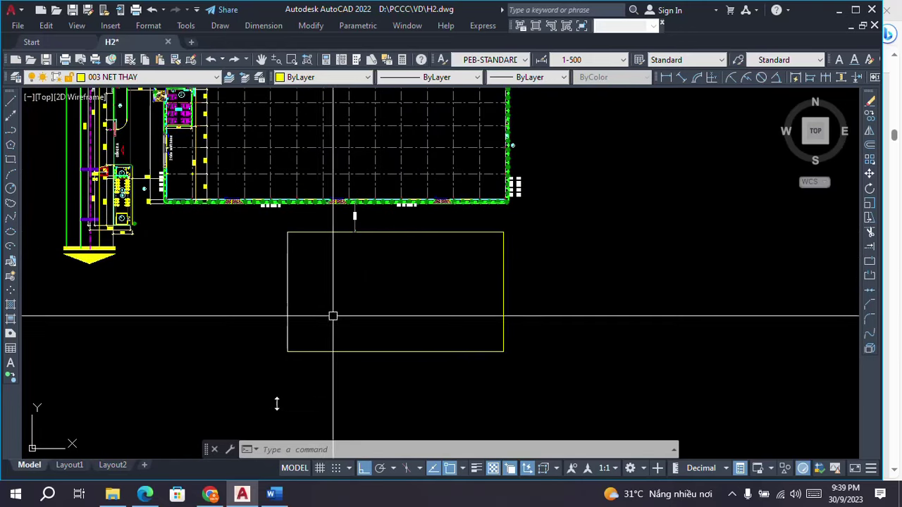
left_click(271, 496)
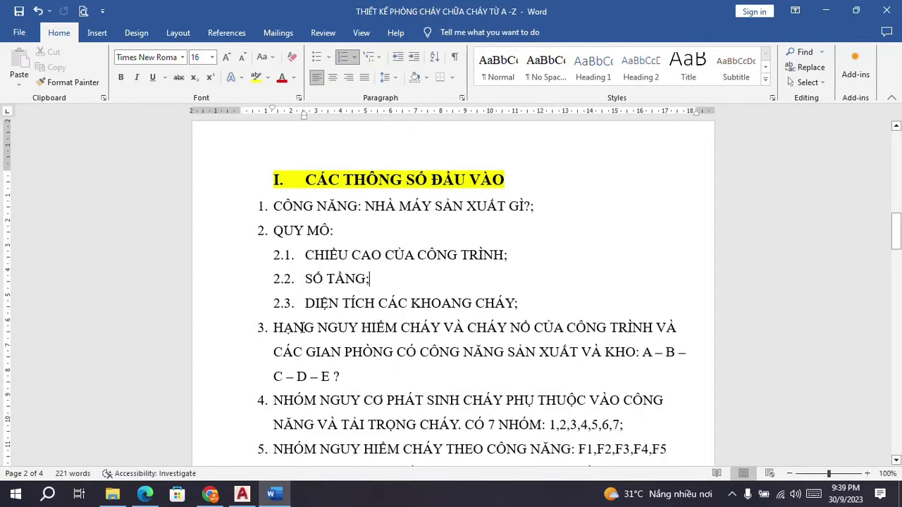
left_click_drag(324, 277, 351, 255)
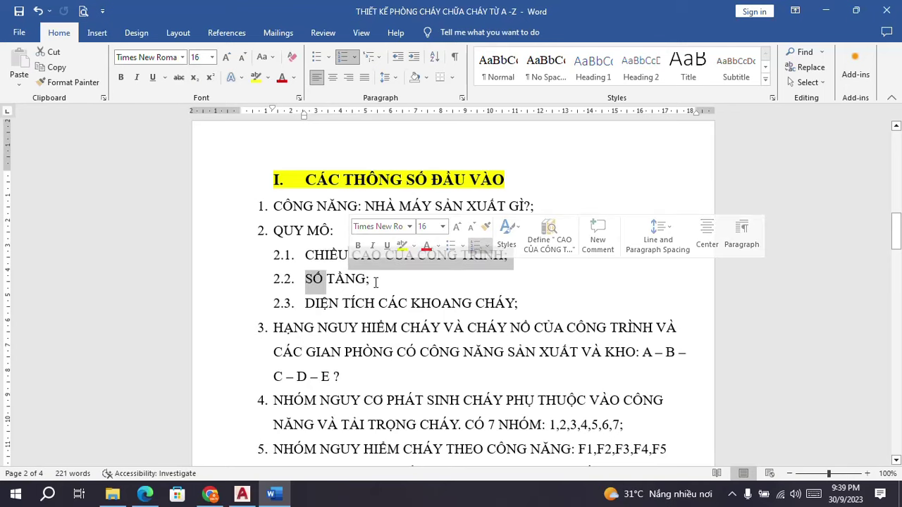
left_click(370, 279)
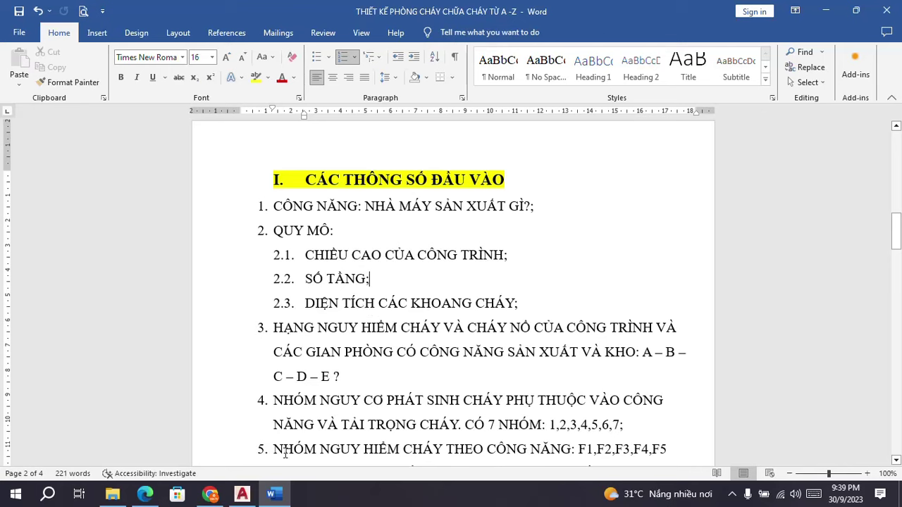
- Return to AutoCAD and draw a rectangle from the outline's upper-left corner to the midpoint of its lower edge
left_click(241, 494)
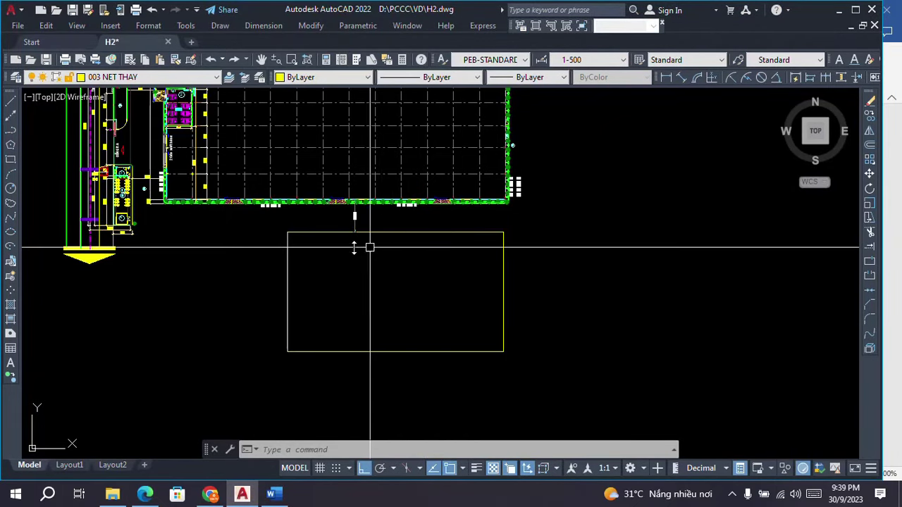
scroll(370, 248, "down", 4)
scroll(353, 248, "up", 4)
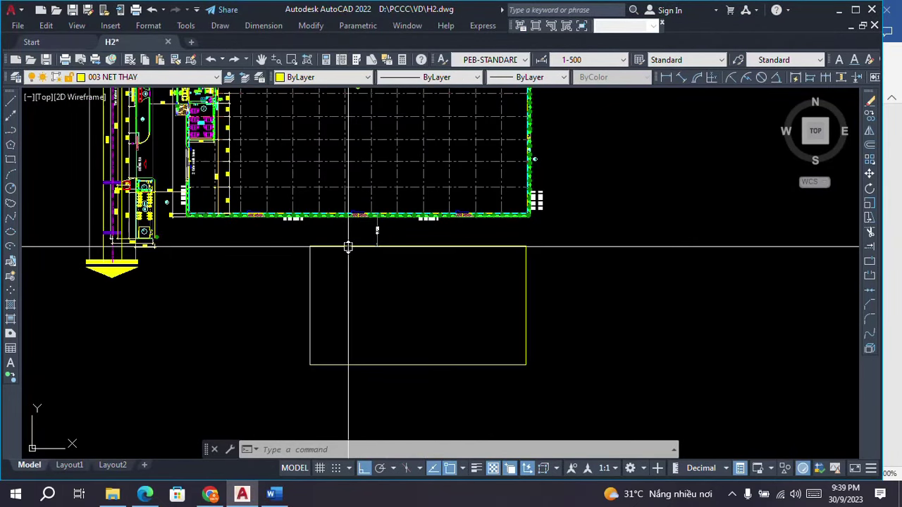
type("REC")
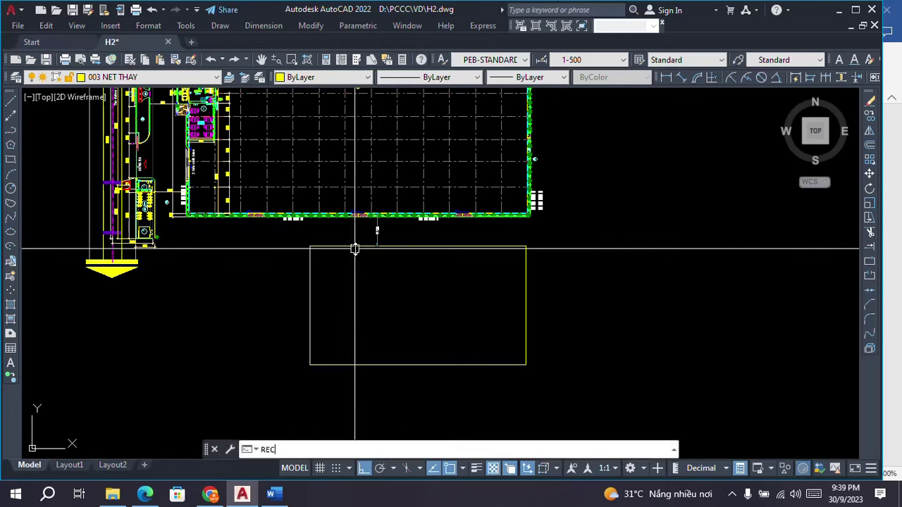
key("Return")
left_click(310, 246)
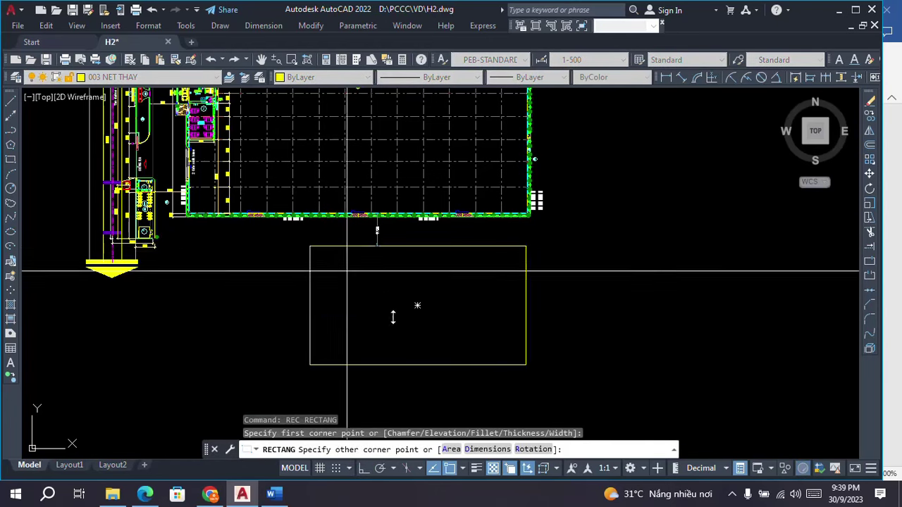
left_click(416, 364)
key("F8")
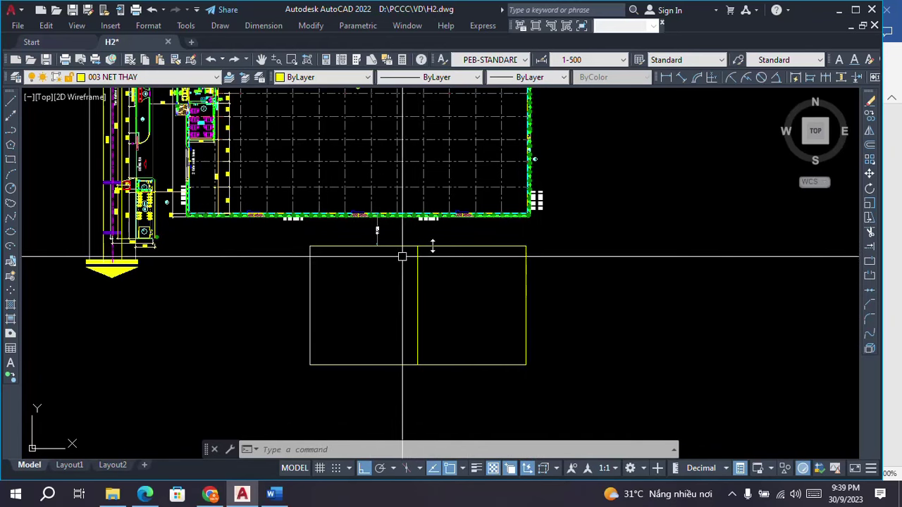
- Select the left-half rectangle to inspect its extent and properties, and clear the selection
scroll(412, 326, "up", 4)
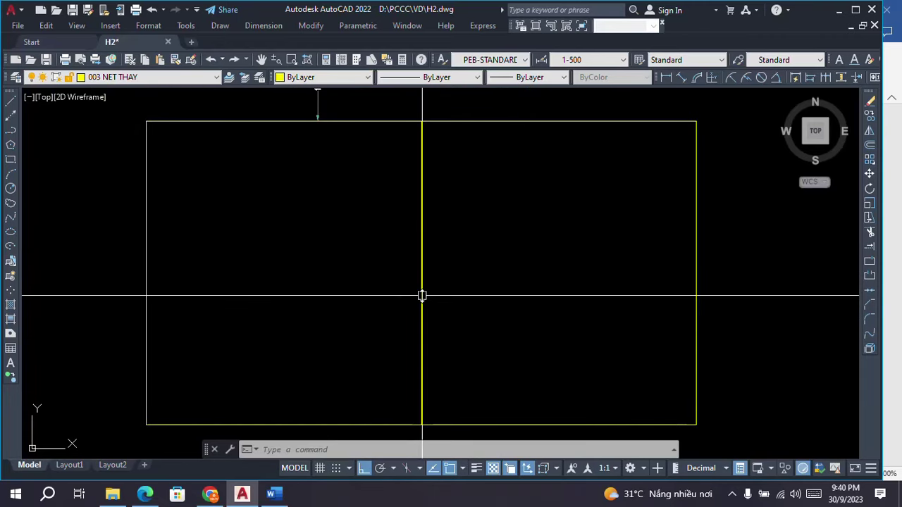
left_click(422, 295)
key("Escape")
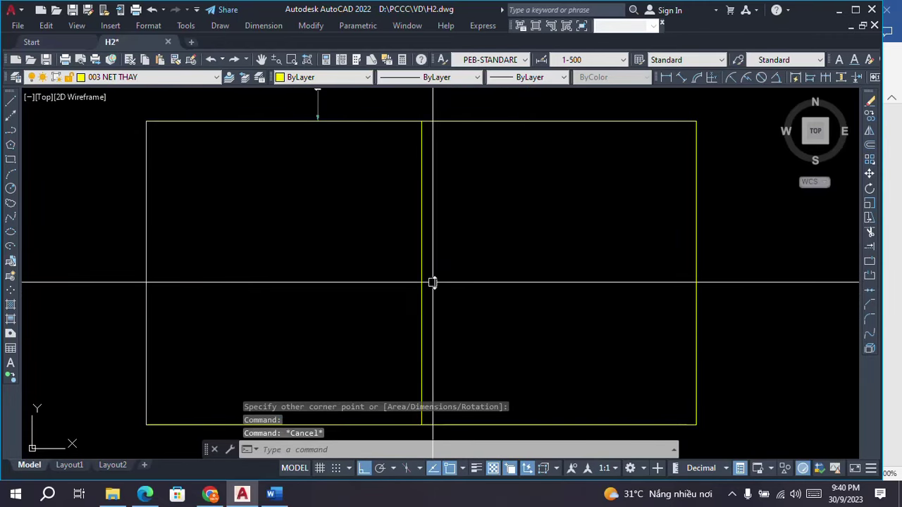
left_click(421, 281)
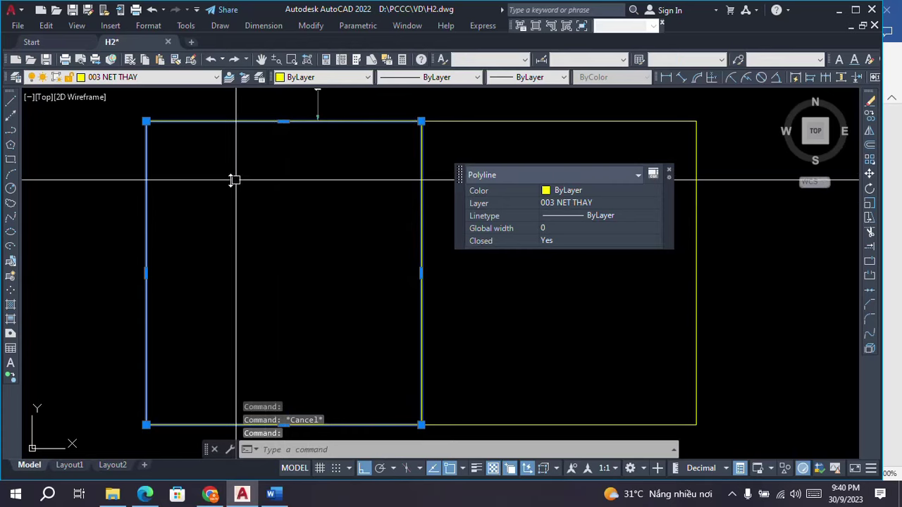
key("Escape")
type("rec")
key("Return")
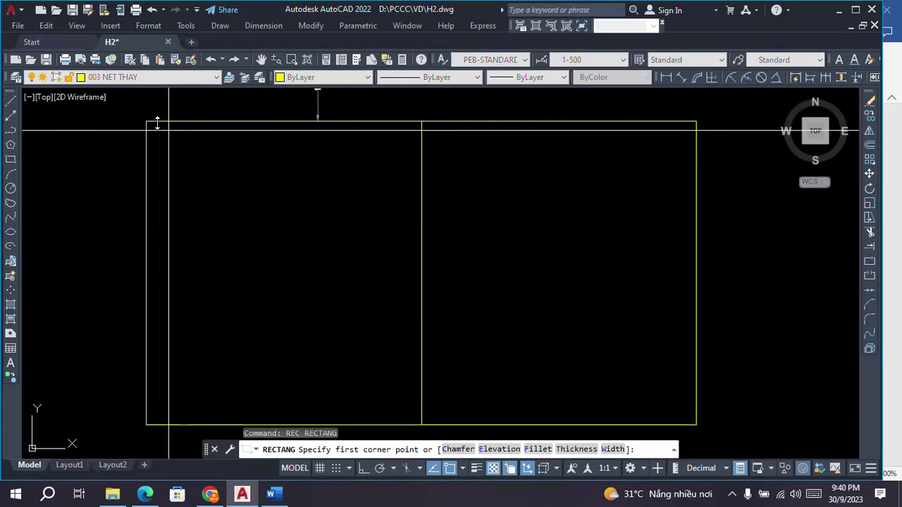
left_click(146, 122)
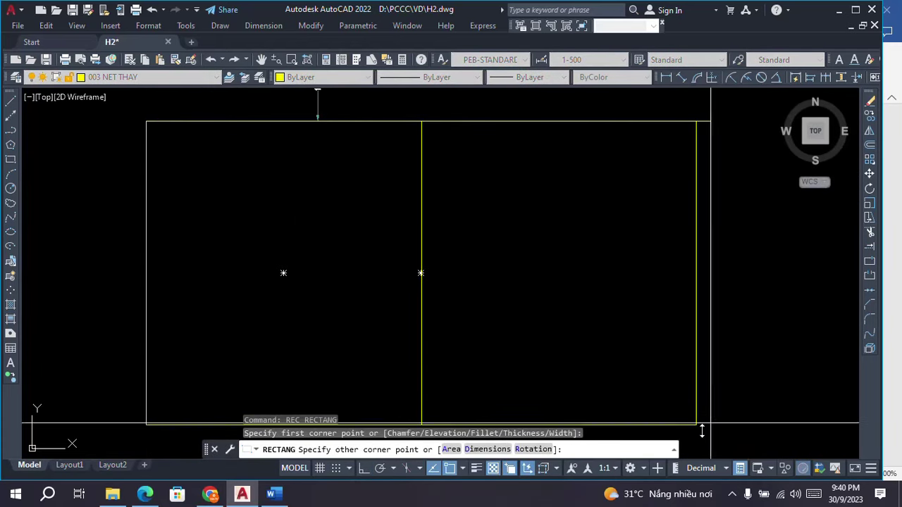
key("Escape")
- Draw a rectangle from the outline's lower-left corner to the midpoint of the vertical dividing line
scroll(442, 250, "down", 2)
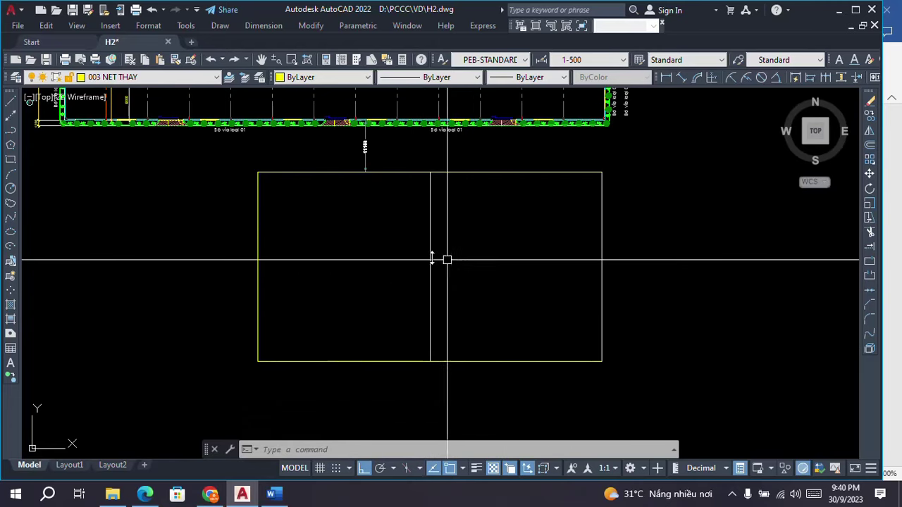
type("rec")
key("Return")
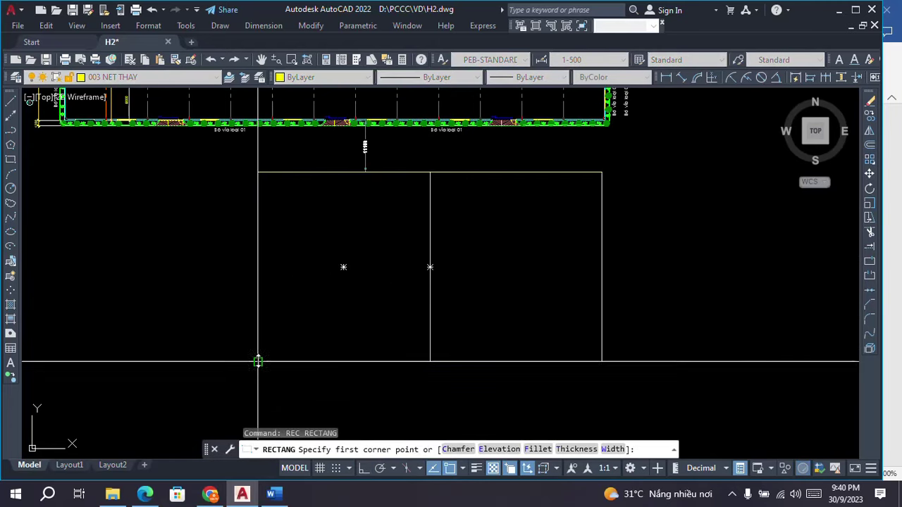
left_click(258, 361)
left_click(430, 267)
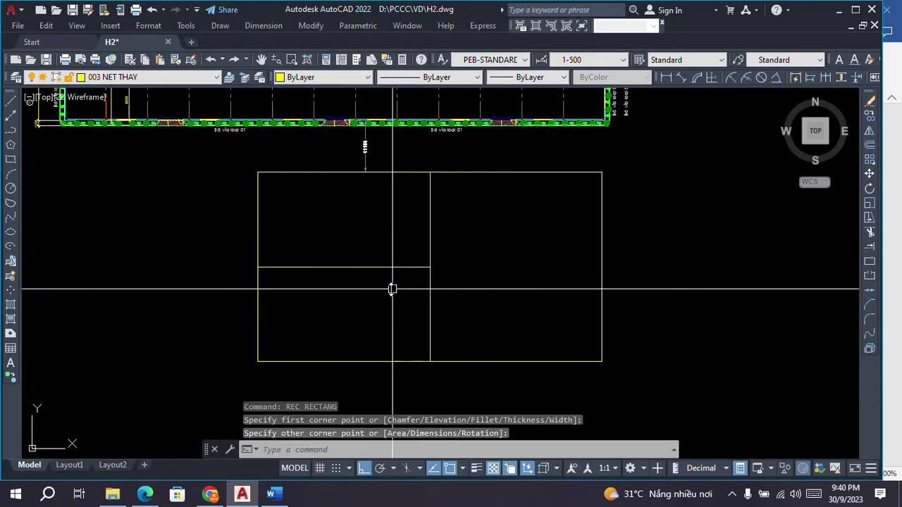
- Erase the rectangle covering the lower-left quarter of the outline
left_click(381, 268)
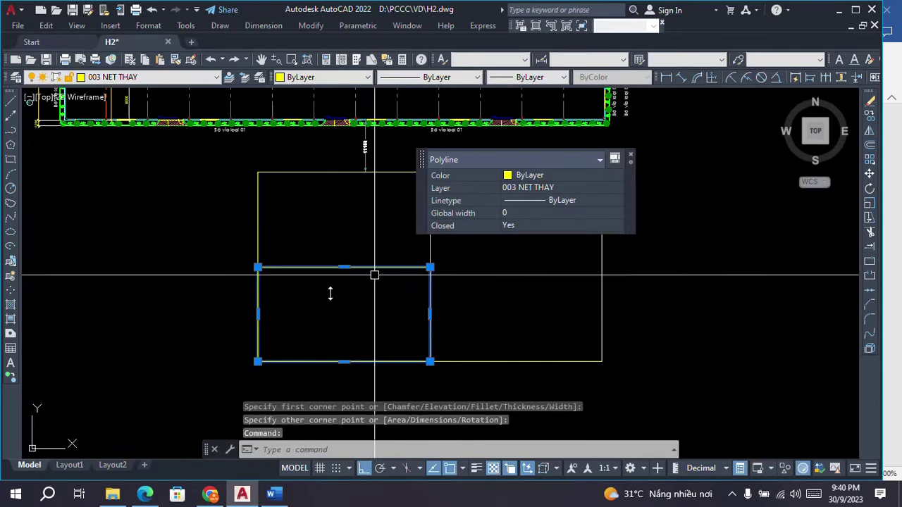
type("e")
key("Return")
left_click(365, 308)
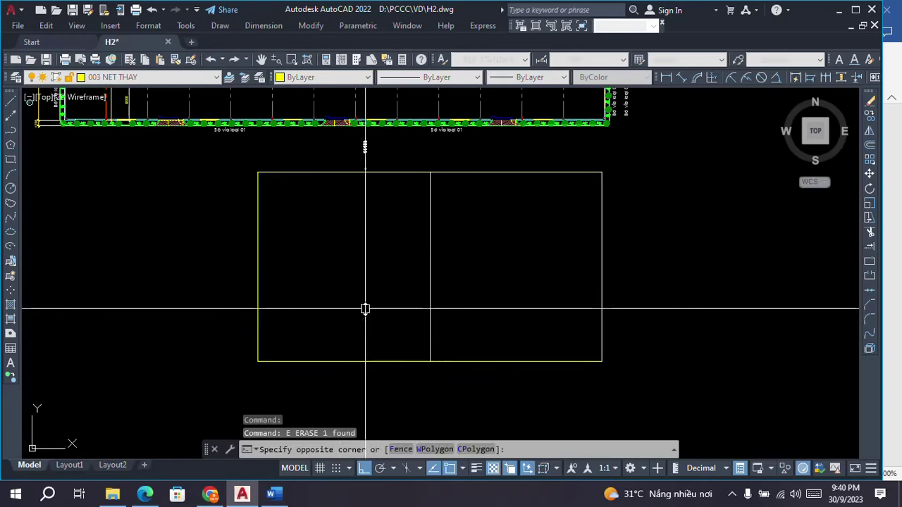
left_click(325, 246)
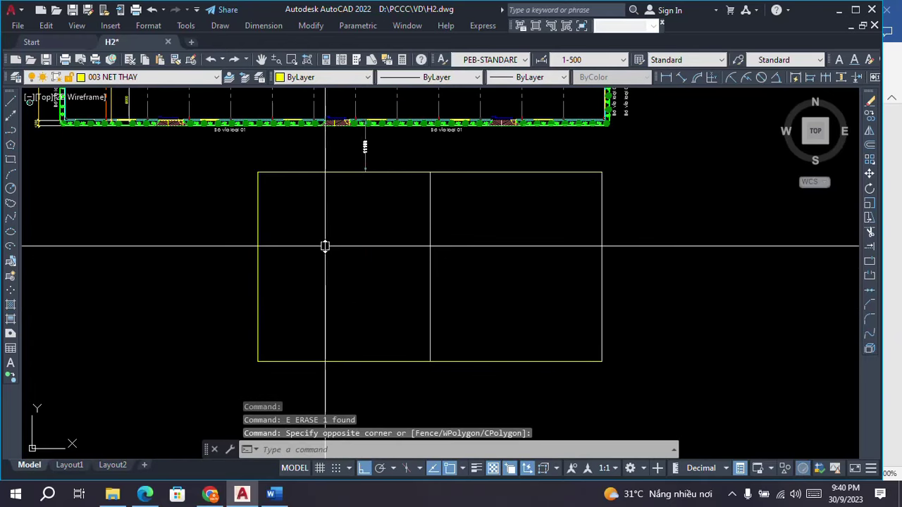
- Review the section I input parameters in the Word document, and open page 110 of the QCVN 06_2022 BXD PDF in Edge
left_click(273, 494)
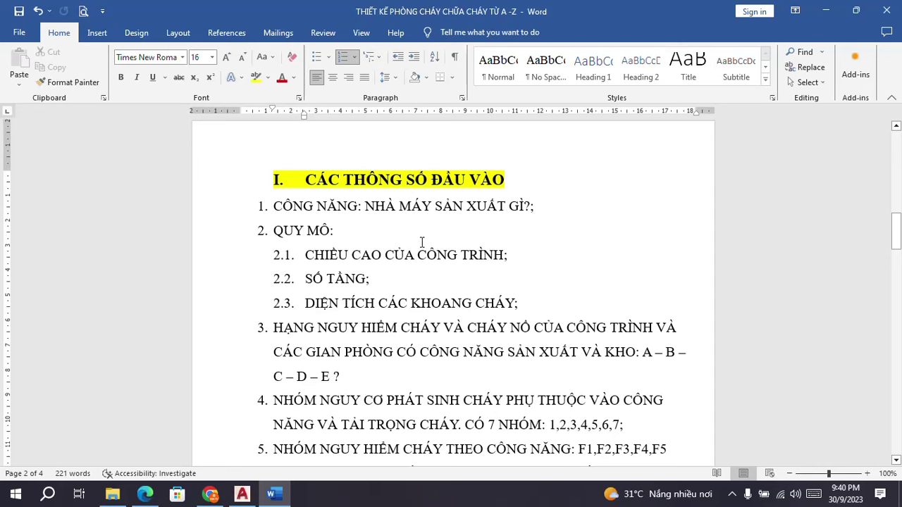
scroll(423, 240, "down", 1)
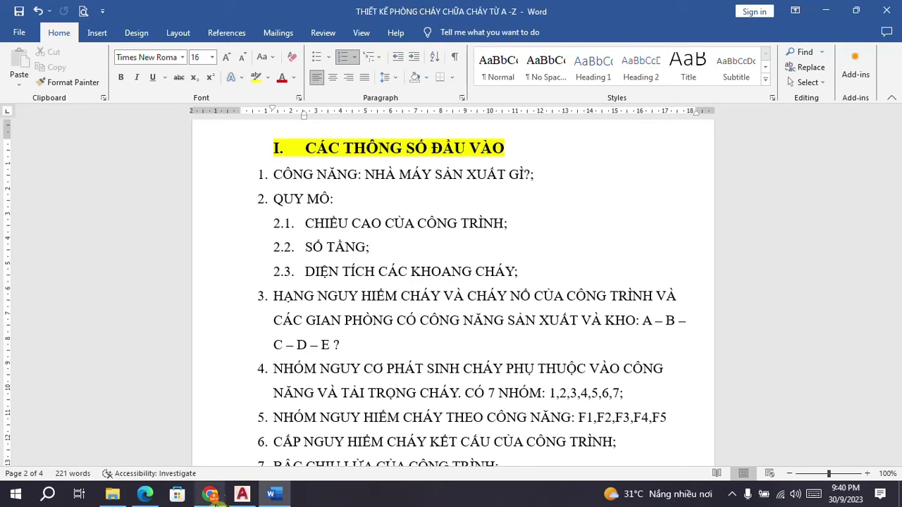
left_click(145, 495)
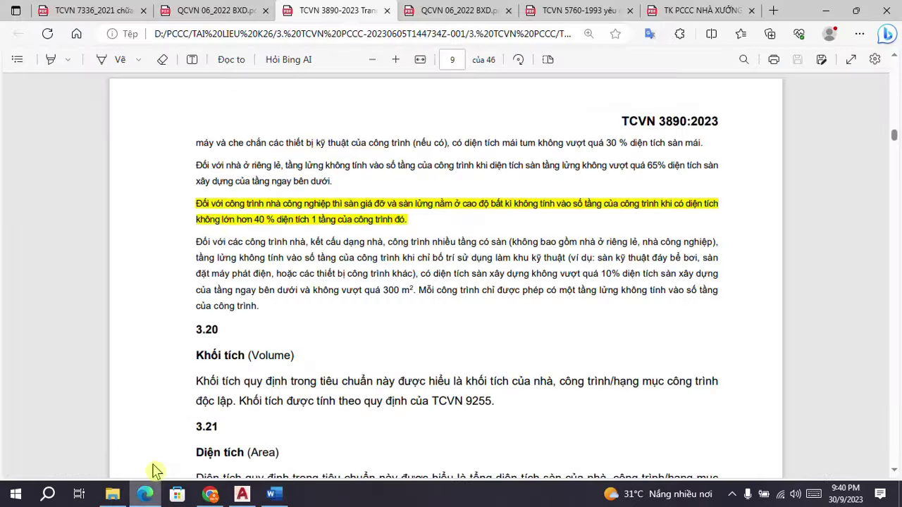
left_click(240, 14)
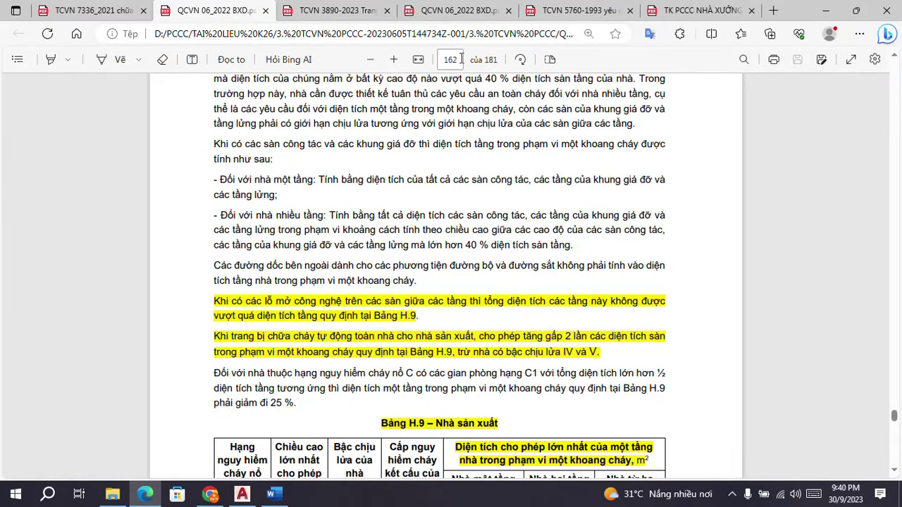
left_click(461, 59)
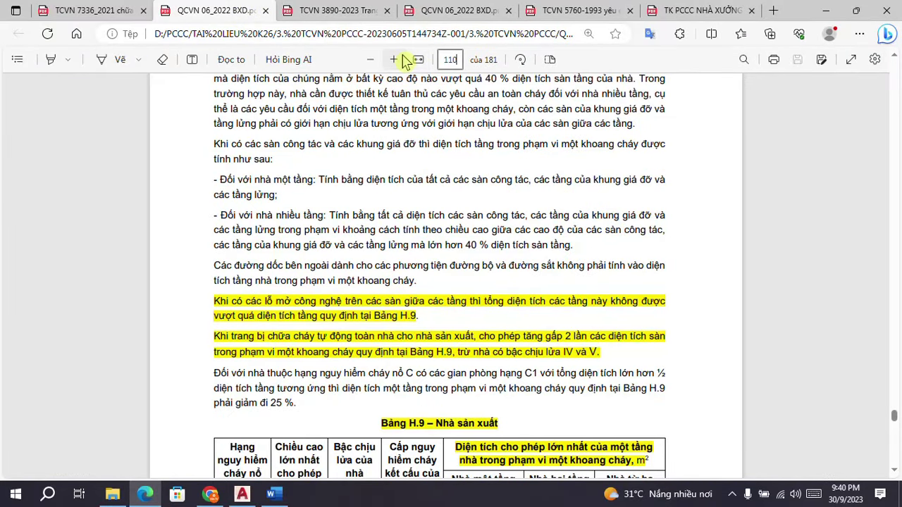
type("110")
key("Return")
- Examine Appendix C and Table C.1 for the fire and explosion hazard classes of rooms, from A to E
scroll(434, 156, "down", 1)
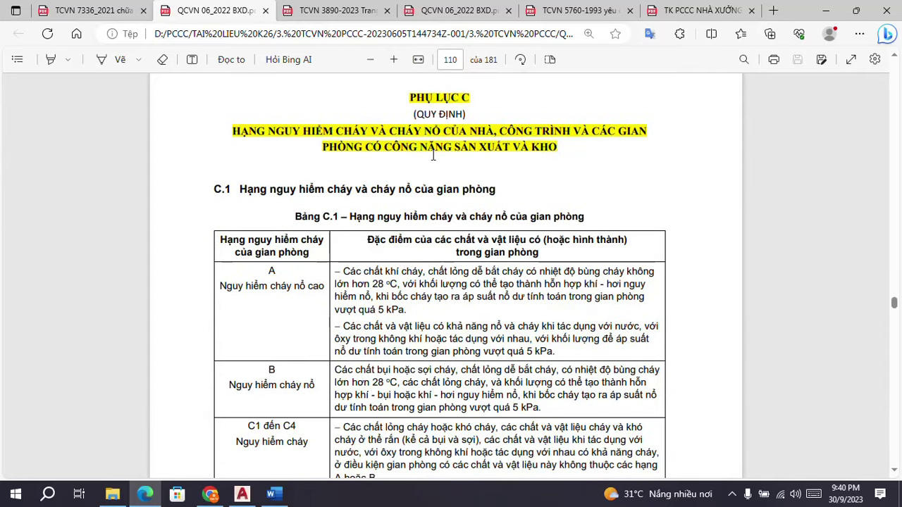
scroll(433, 172, "down", 1)
scroll(446, 227, "up", 2)
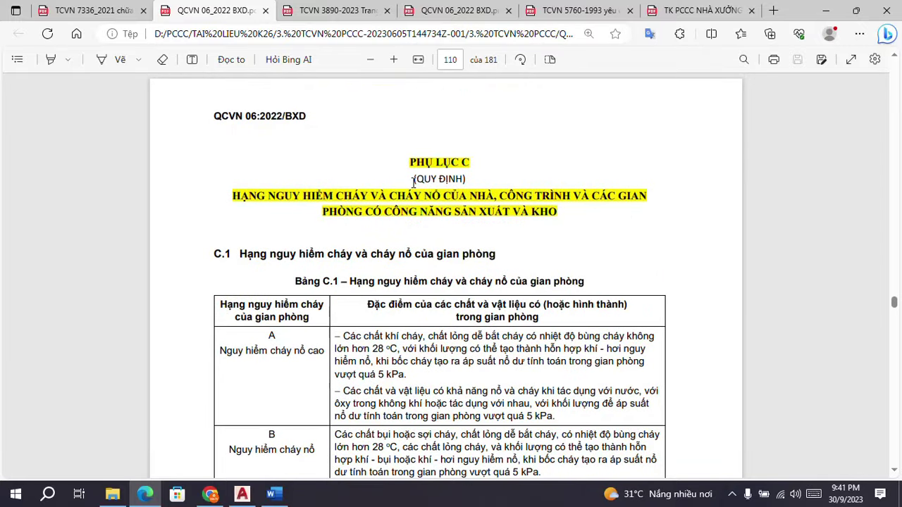
scroll(523, 190, "down", 5)
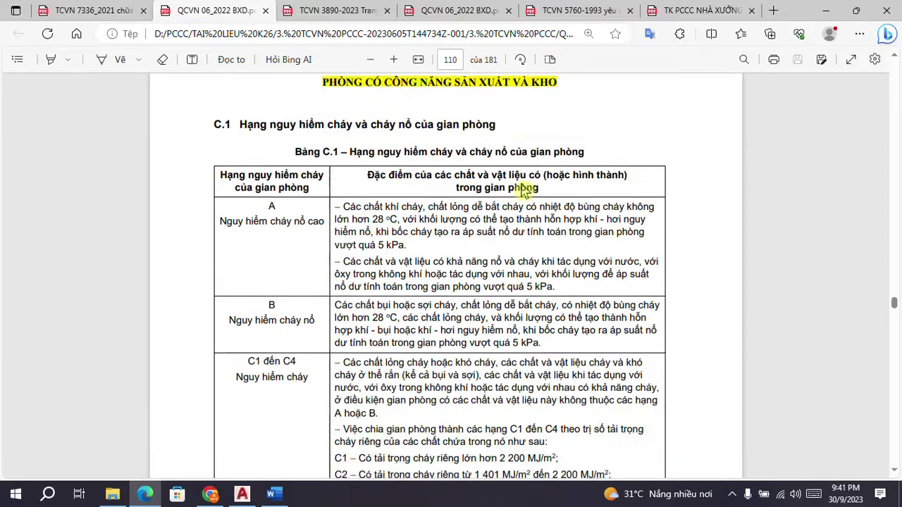
scroll(424, 253, "up", 2)
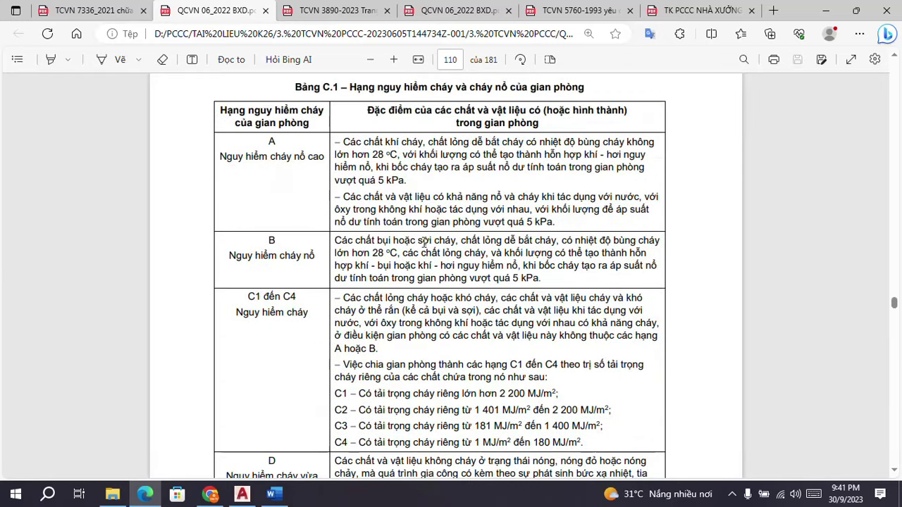
scroll(444, 199, "up", 2)
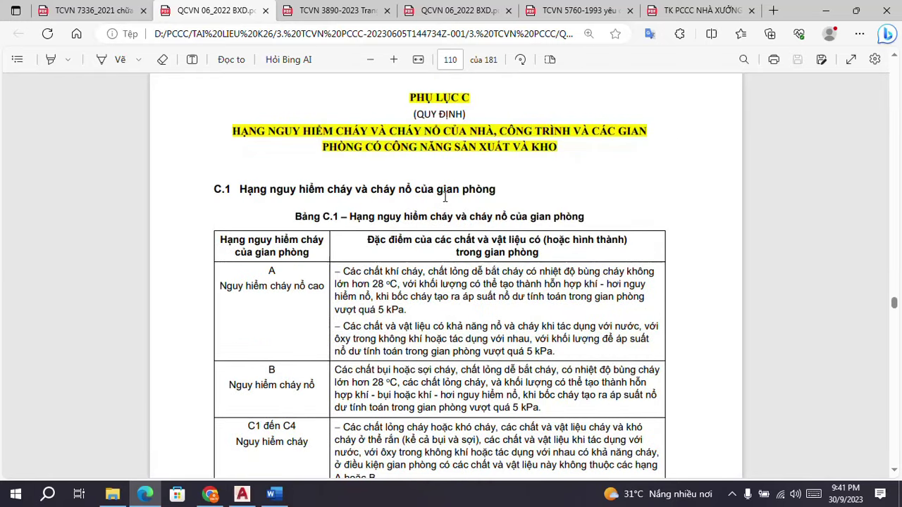
scroll(444, 198, "down", 2)
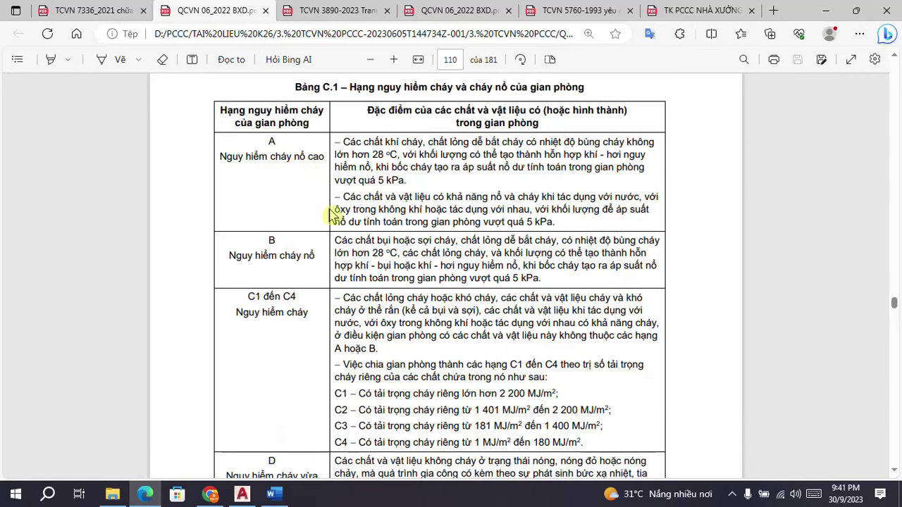
scroll(324, 215, "down", 2)
scroll(316, 186, "down", 2)
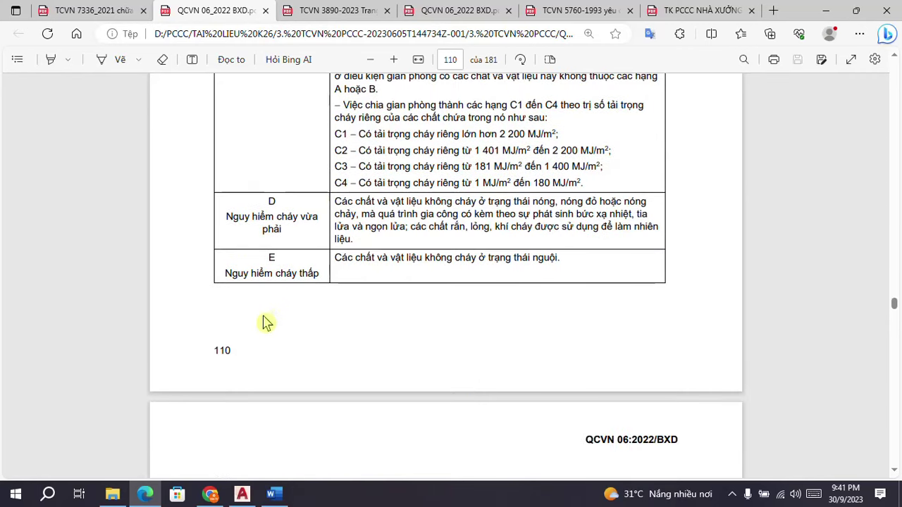
scroll(274, 309, "up", 6)
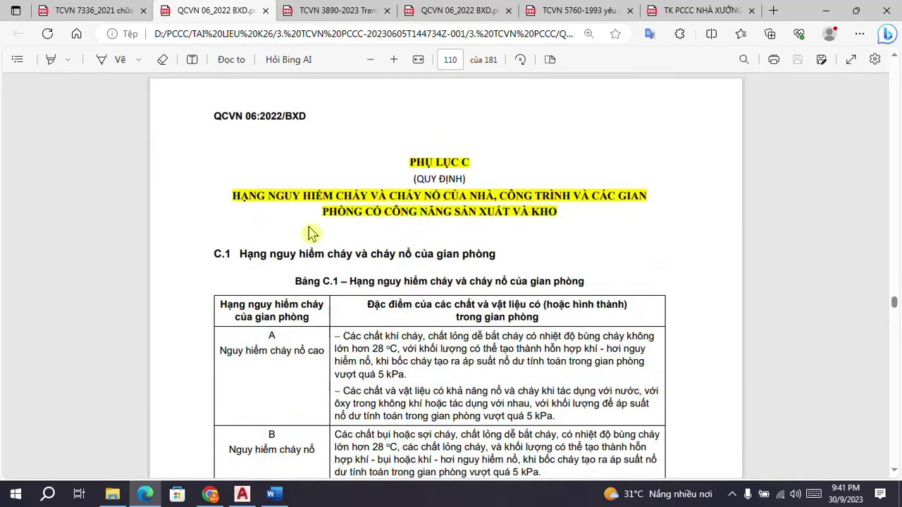
scroll(308, 244, "down", 1)
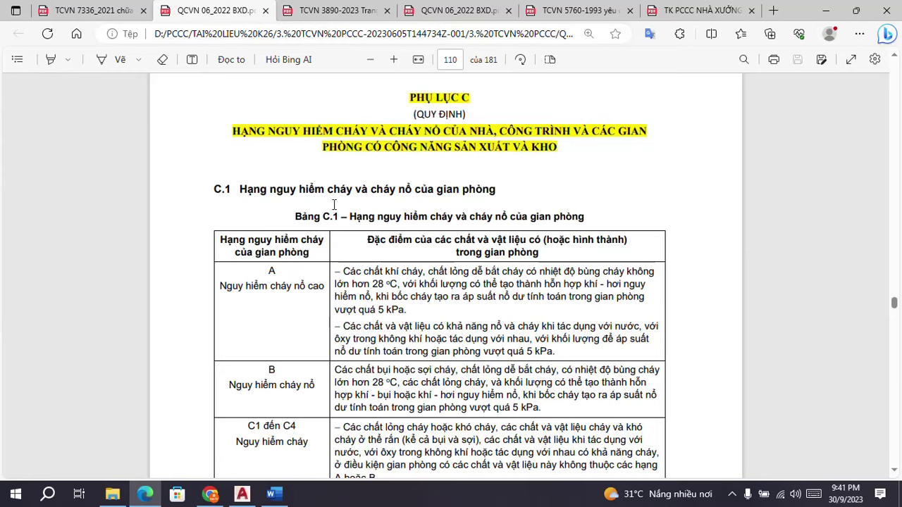
scroll(334, 204, "down", 2)
scroll(335, 208, "up", 3)
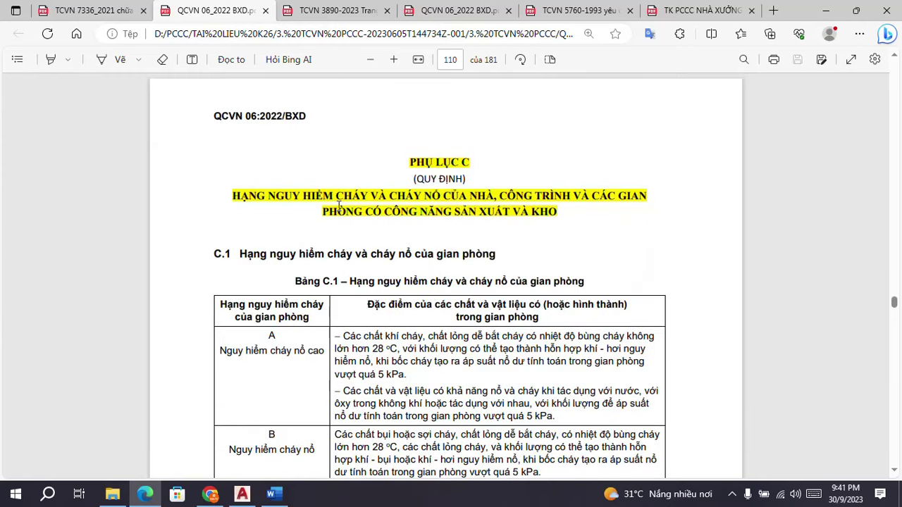
scroll(339, 205, "down", 1)
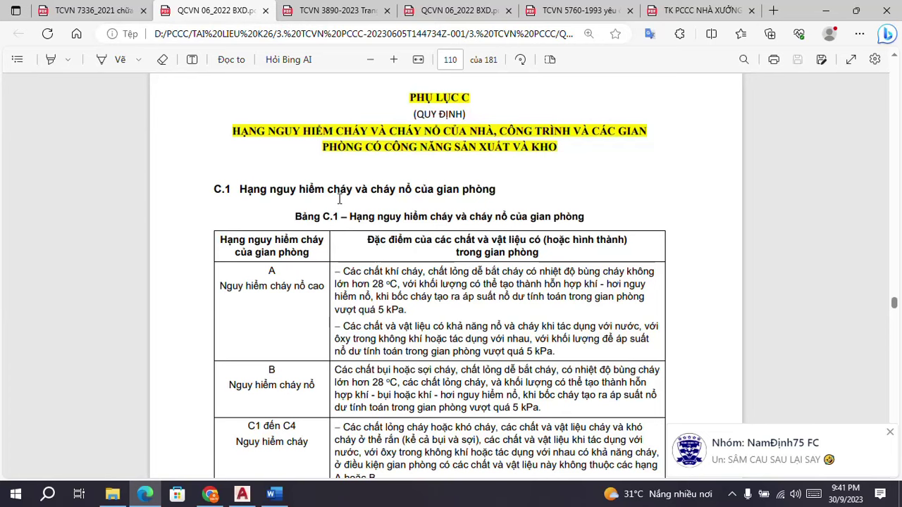
scroll(339, 200, "down", 3)
scroll(339, 200, "up", 2)
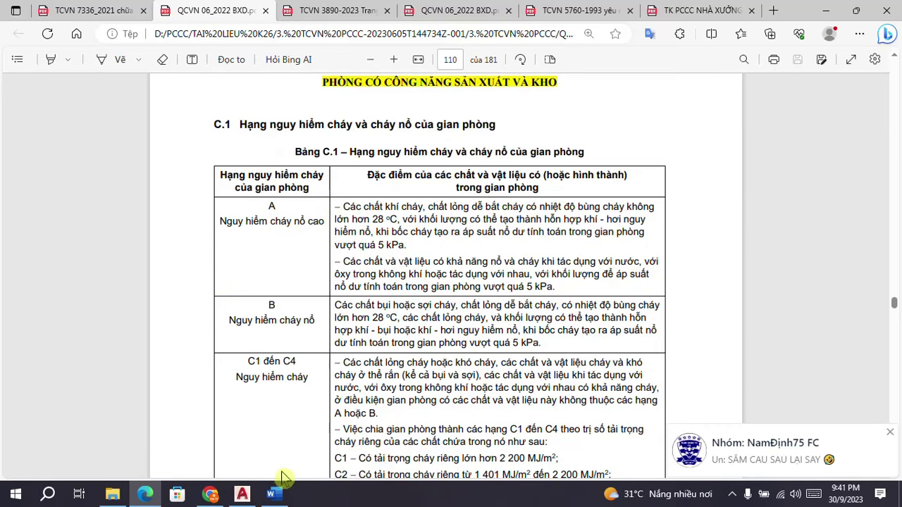
- Select group numbers 1 to 7 in item 4 of the Word document, and open page 32 of the TCVN 7336_2021 PDF in Edge
left_click(275, 494)
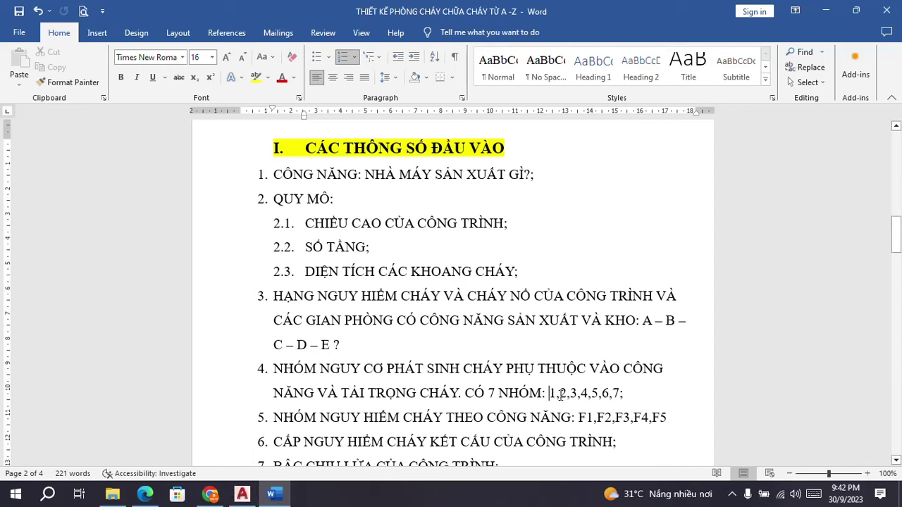
left_click_drag(550, 394, 625, 391)
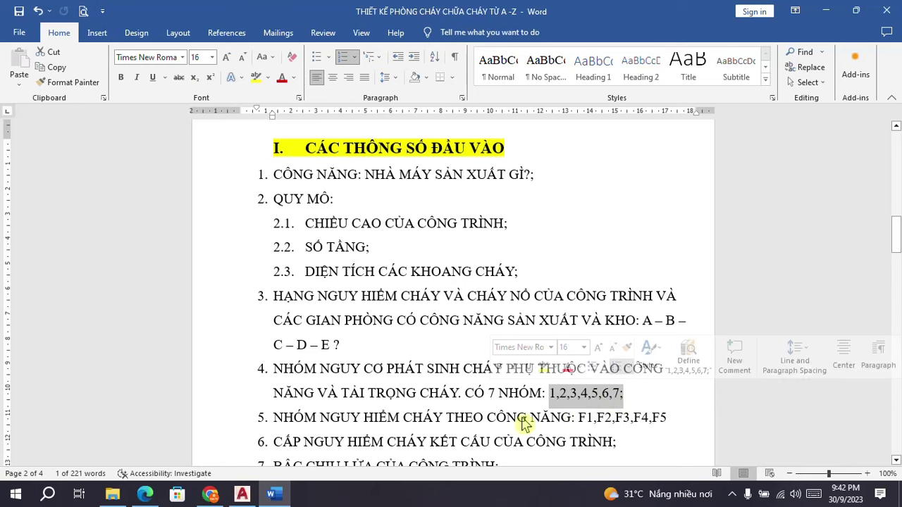
mouse_move(160, 502)
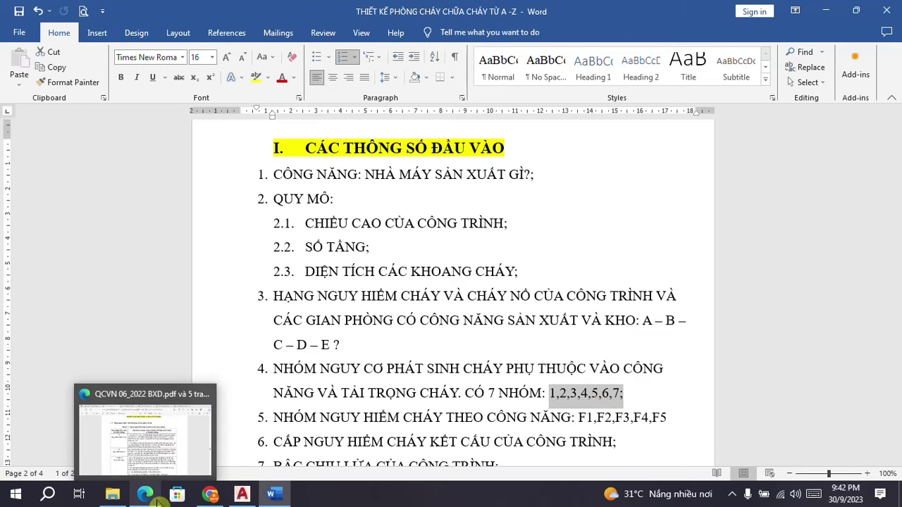
left_click(157, 497)
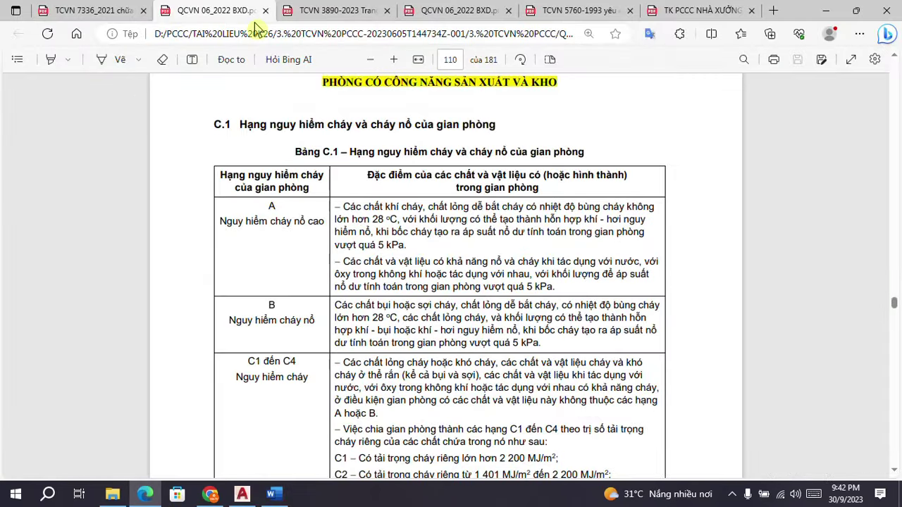
left_click(103, 12)
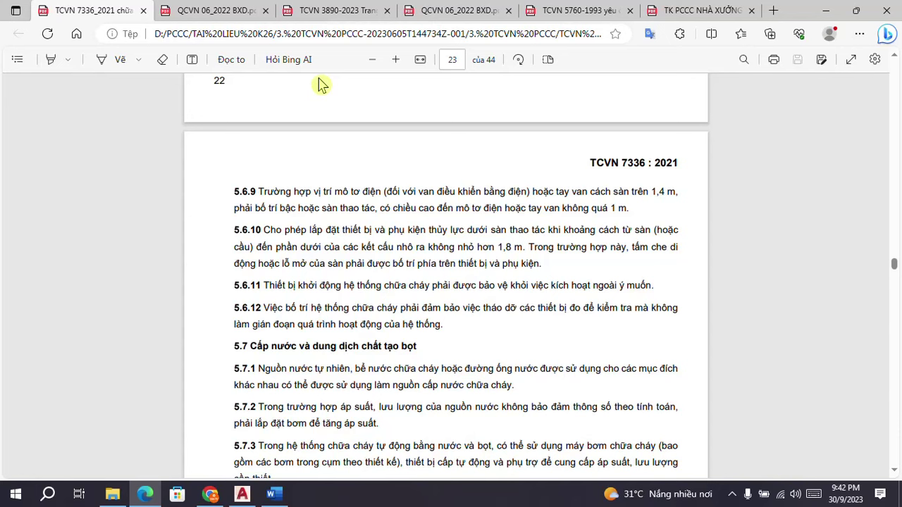
left_click(455, 59)
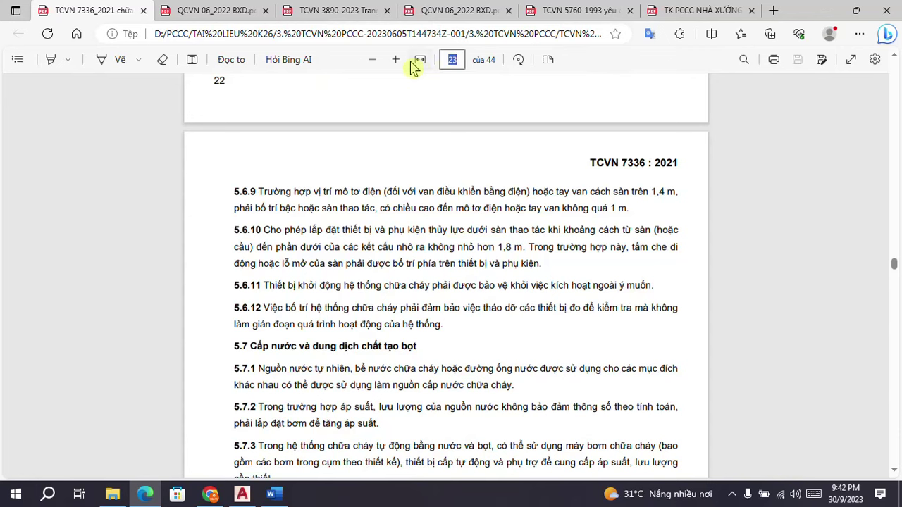
type("32")
key("Return")
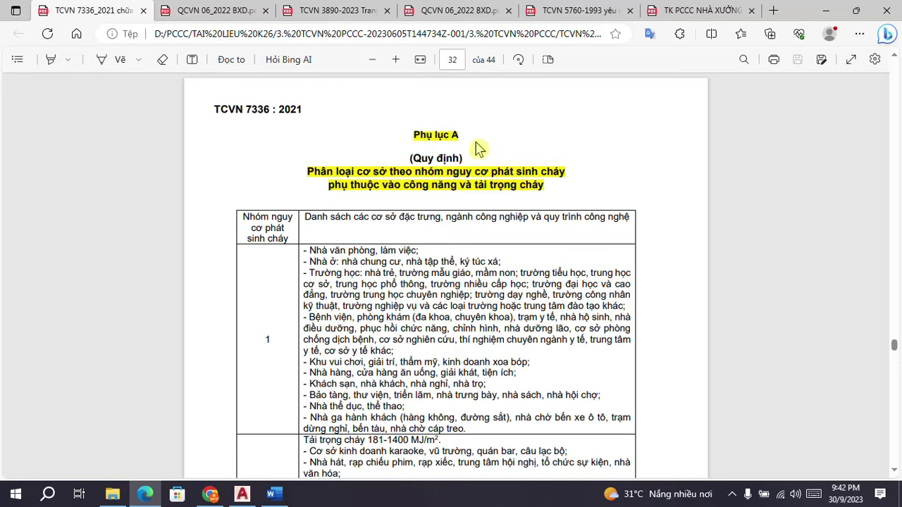
- Examine the Appendix A table classifying facilities into fire risk groups 1 to 7 by function and fire load
scroll(476, 149, "down", 6)
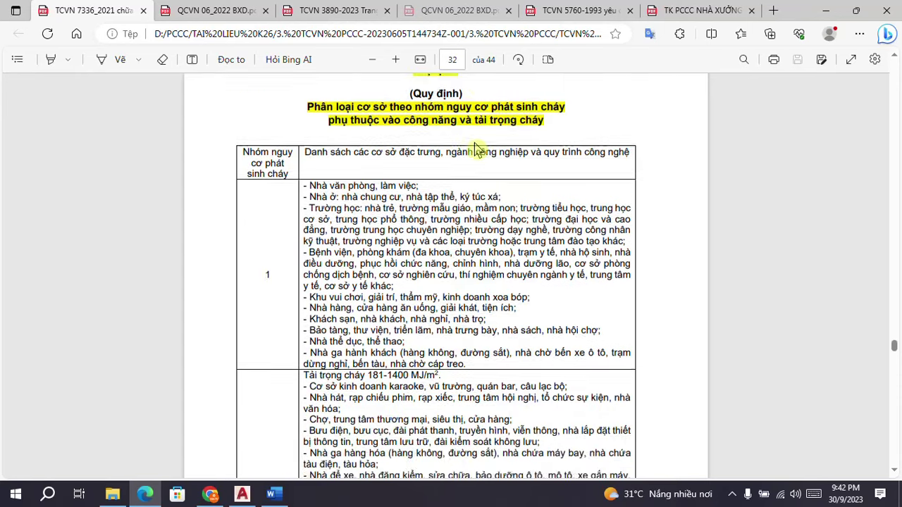
scroll(475, 145, "down", 4)
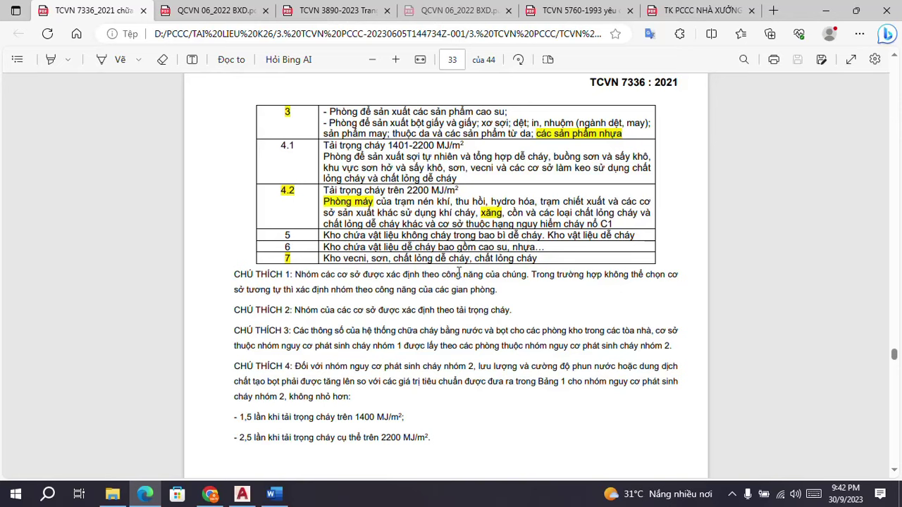
scroll(417, 248, "up", 12)
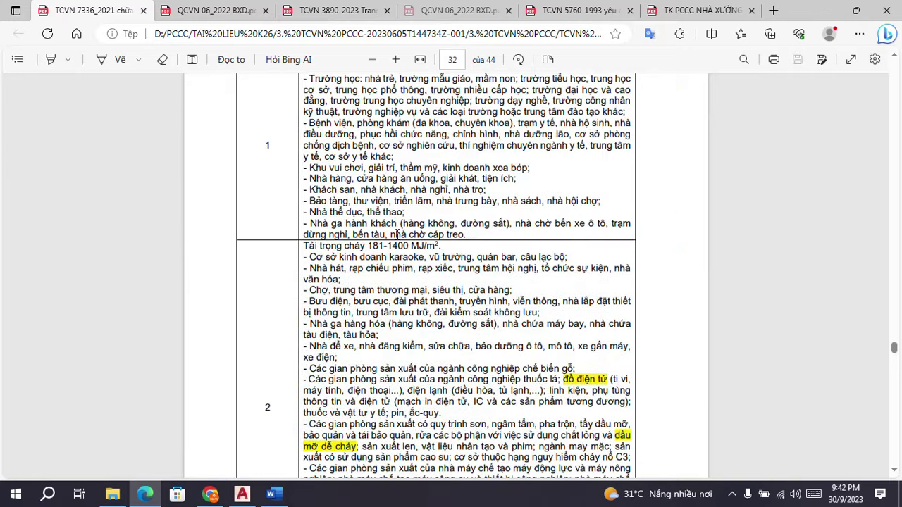
scroll(380, 205, "down", 3)
scroll(381, 247, "down", 3)
scroll(397, 258, "down", 7)
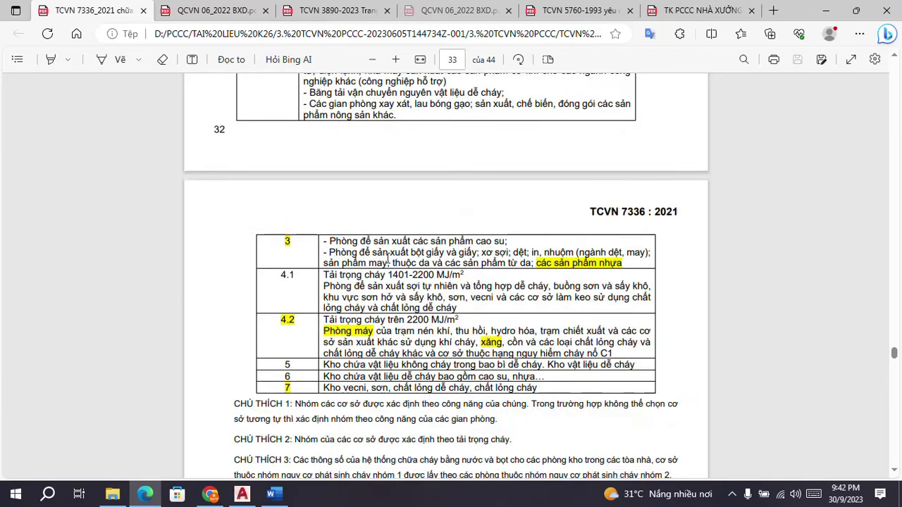
scroll(386, 258, "up", 9)
scroll(387, 258, "up", 6)
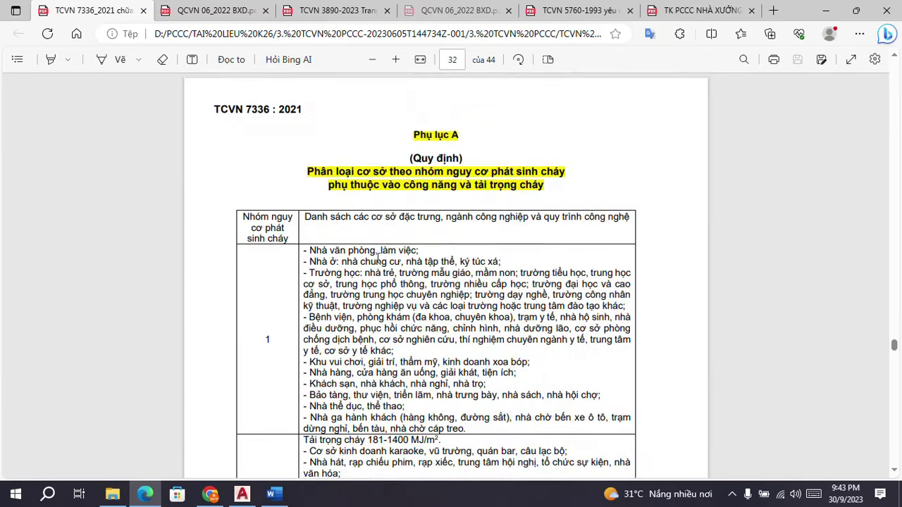
- Compare the facility lists of fire risk groups 1 to 7 in Appendix A, including the notes below the table
scroll(387, 248, "down", 15)
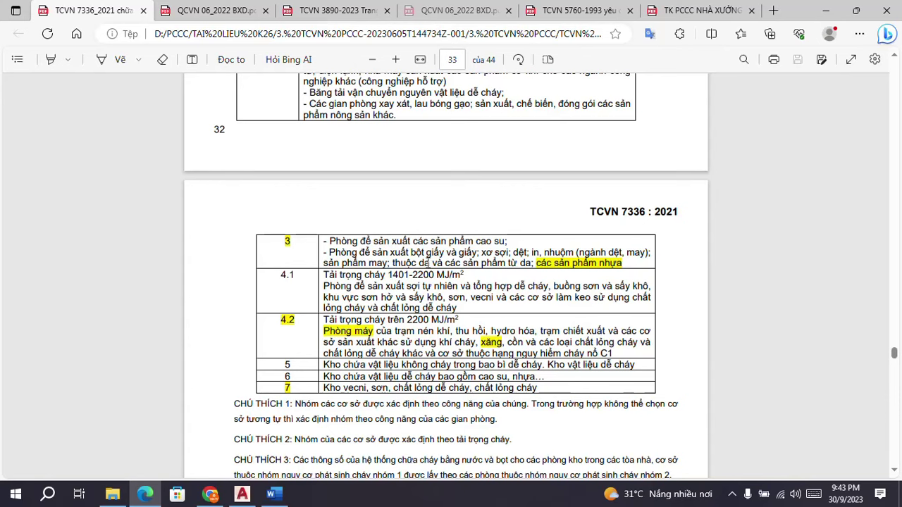
scroll(411, 277, "up", 5)
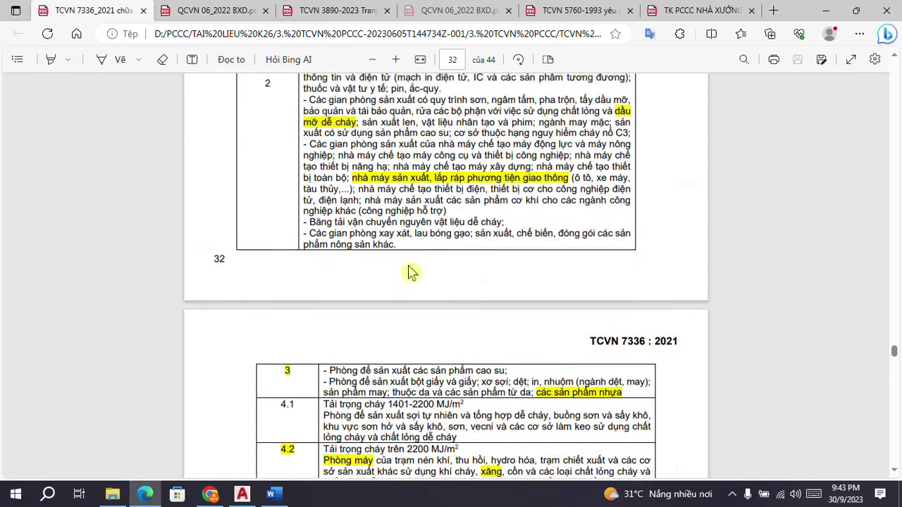
scroll(411, 273, "up", 5)
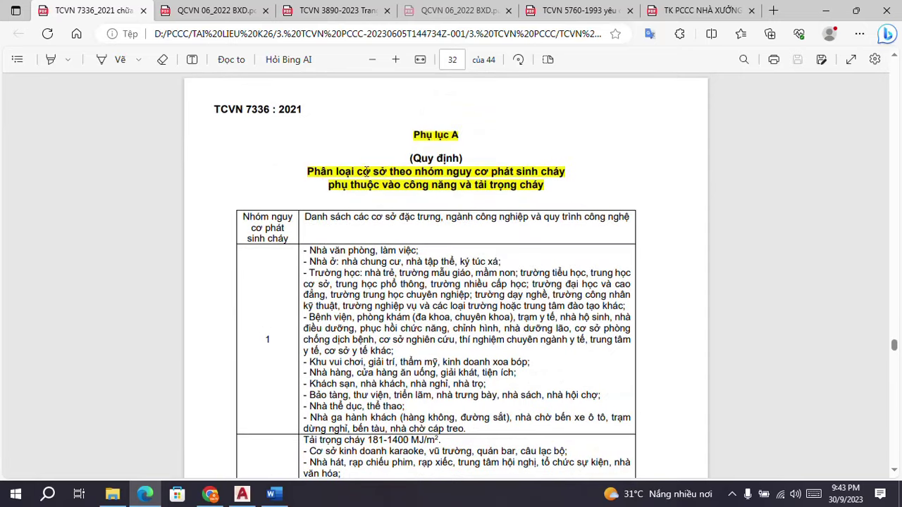
scroll(365, 164, "down", 4)
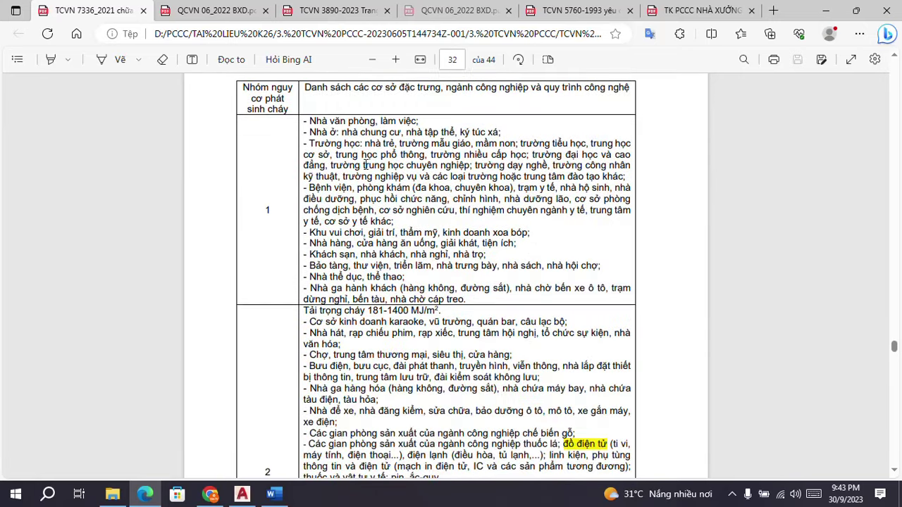
scroll(365, 164, "down", 6)
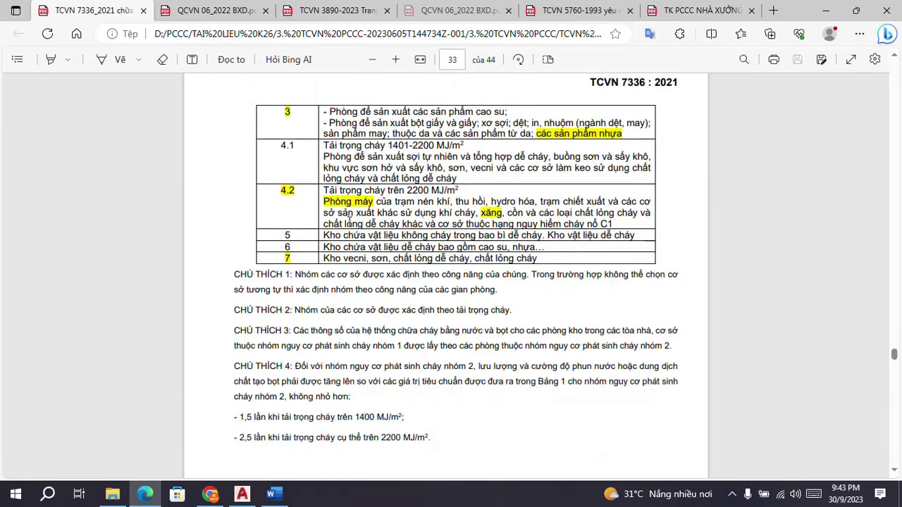
scroll(346, 242, "up", 10)
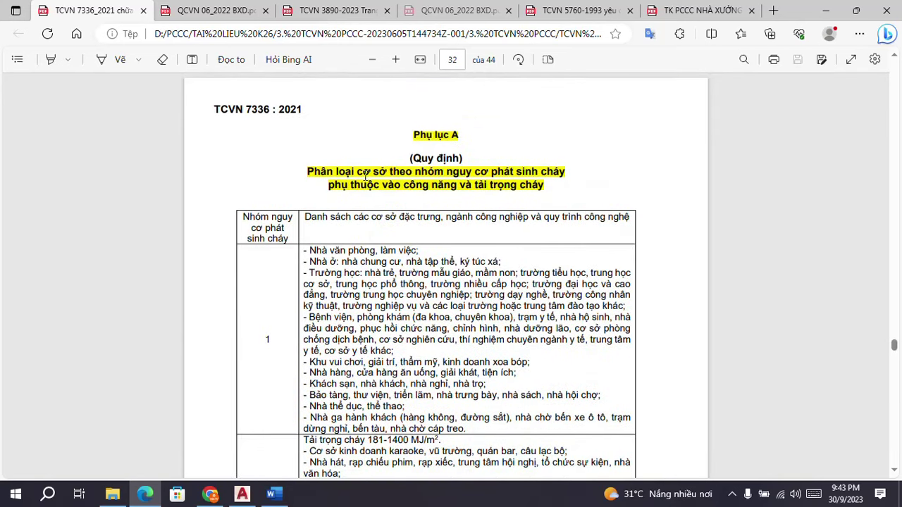
scroll(381, 230, "down", 7)
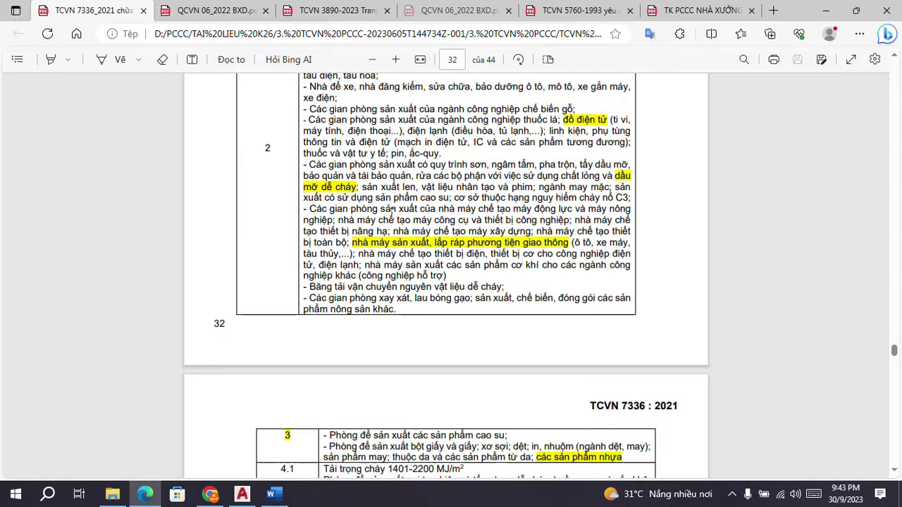
- Review item 5 on functional fire hazard groups F1 to F5 in the Word document, and open page 31 of the QCVN 06_2022 BXD PDF in Edge
left_click(275, 494)
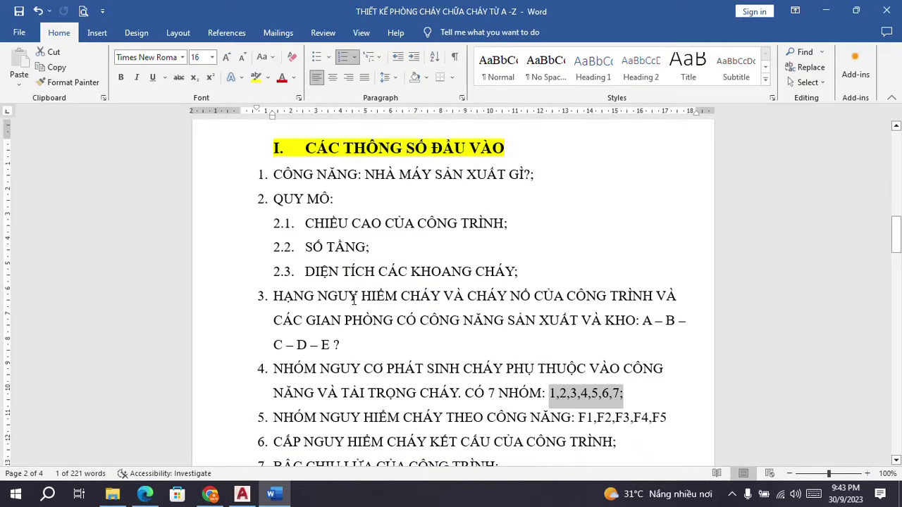
scroll(360, 276, "down", 1)
scroll(360, 277, "down", 2)
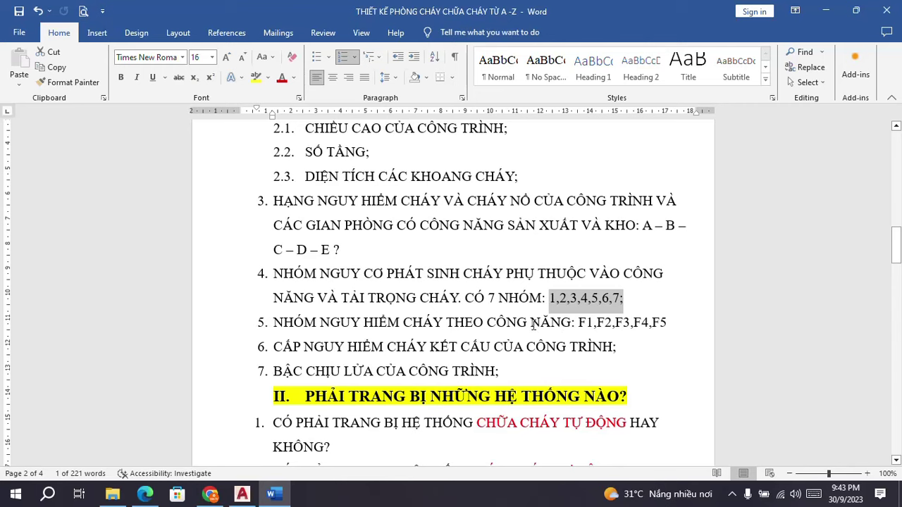
left_click(144, 497)
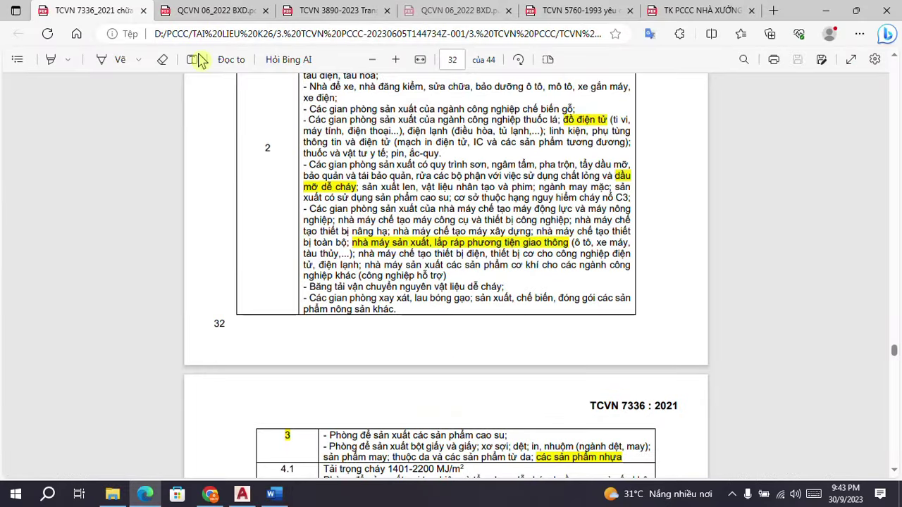
left_click(216, 11)
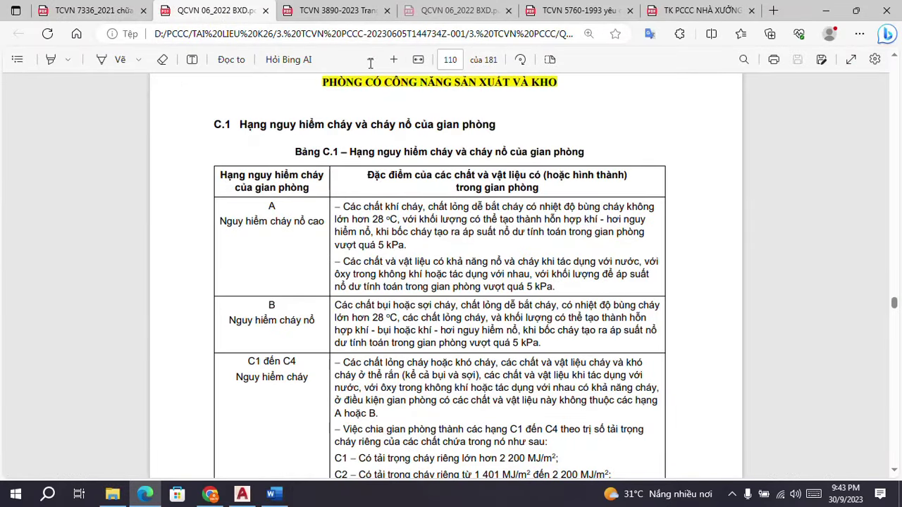
left_click(456, 59)
type("31")
key("Return")
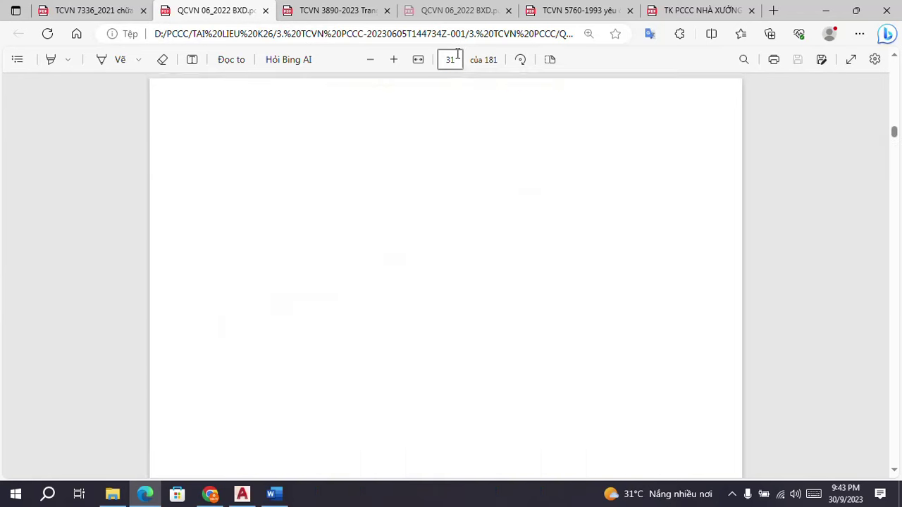
- Examine groups F1 to F3 in Table 6, which classifies buildings by functional fire hazard
double_click(459, 161)
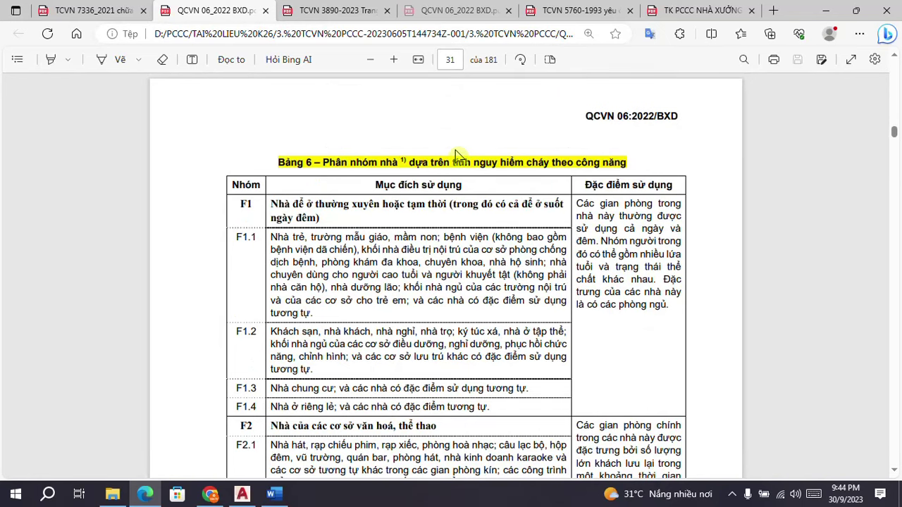
left_click(457, 157)
scroll(454, 157, "down", 1)
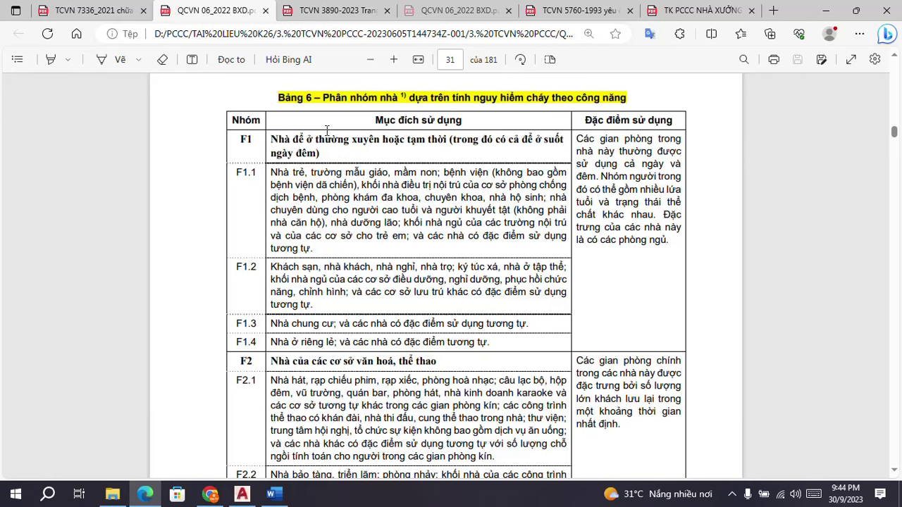
left_click_drag(296, 179, 309, 175)
left_click(289, 271)
scroll(351, 247, "down", 3)
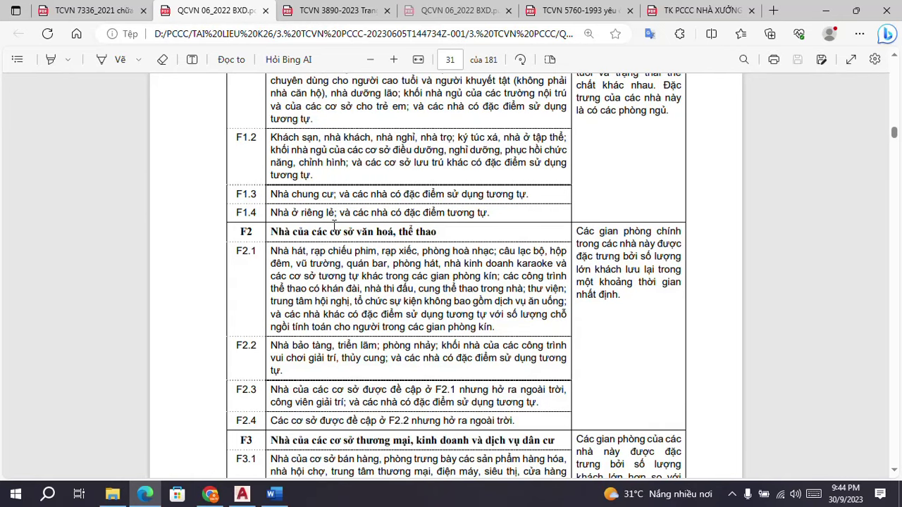
scroll(333, 224, "down", 3)
scroll(327, 233, "down", 2)
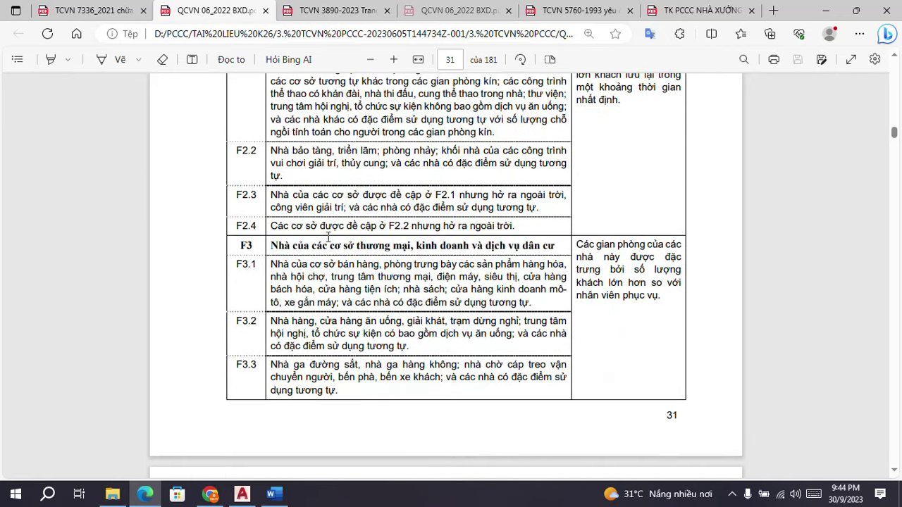
- Examine group F5 in Table 6, covering production buildings F5.1, warehouses F5.2 and agricultural buildings F5.3
scroll(352, 207, "down", 15)
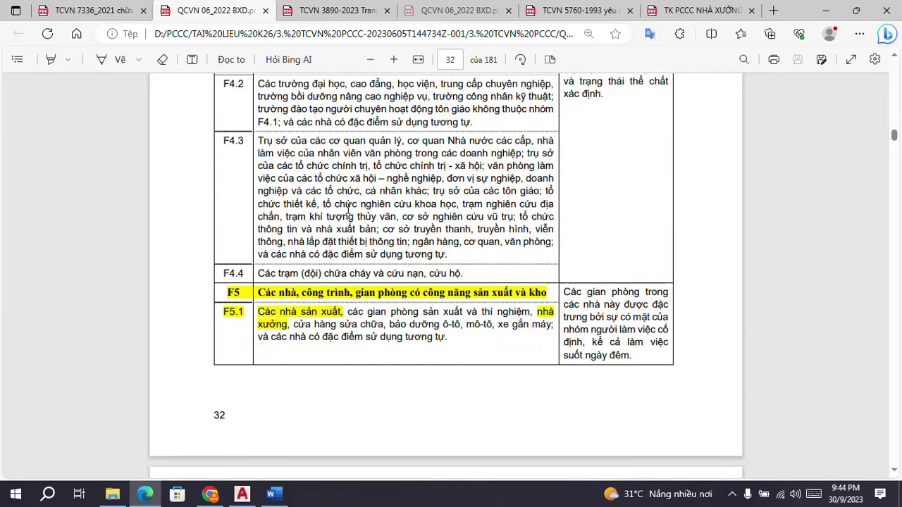
scroll(347, 212, "down", 5)
scroll(345, 223, "down", 4)
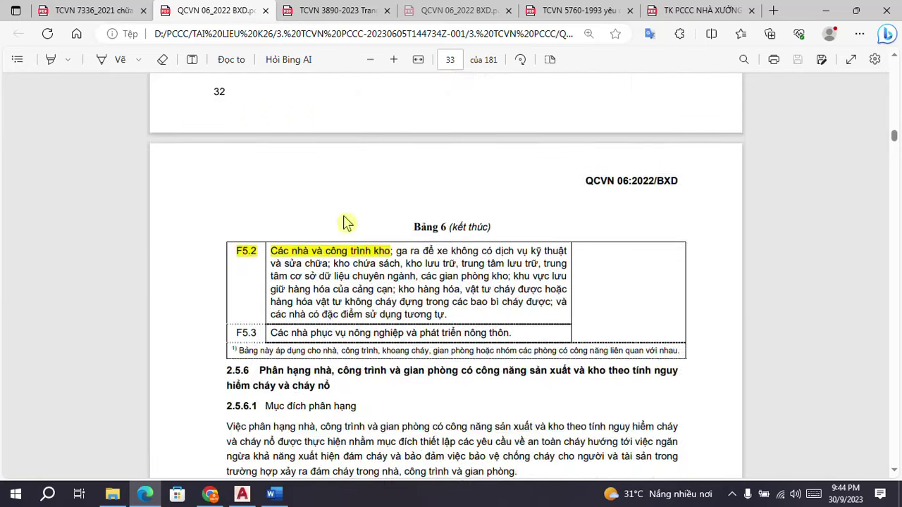
scroll(339, 233, "up", 8)
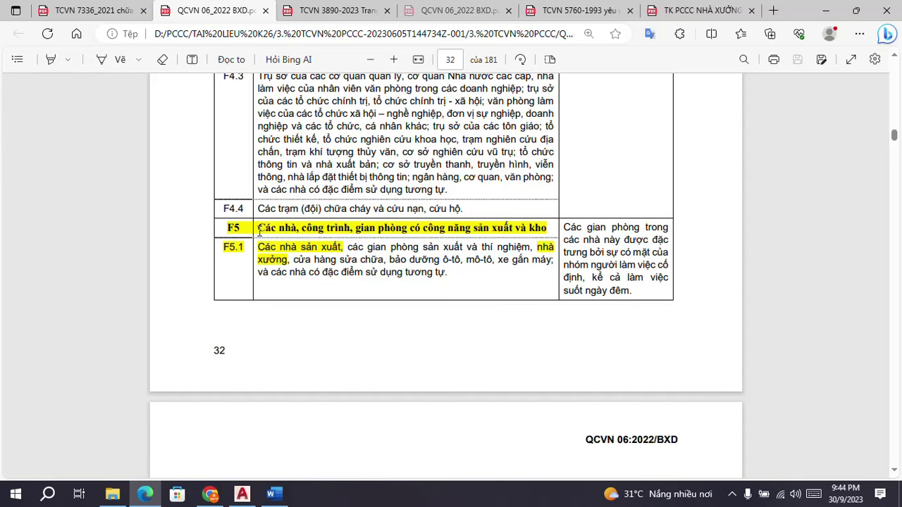
scroll(433, 252, "down", 4)
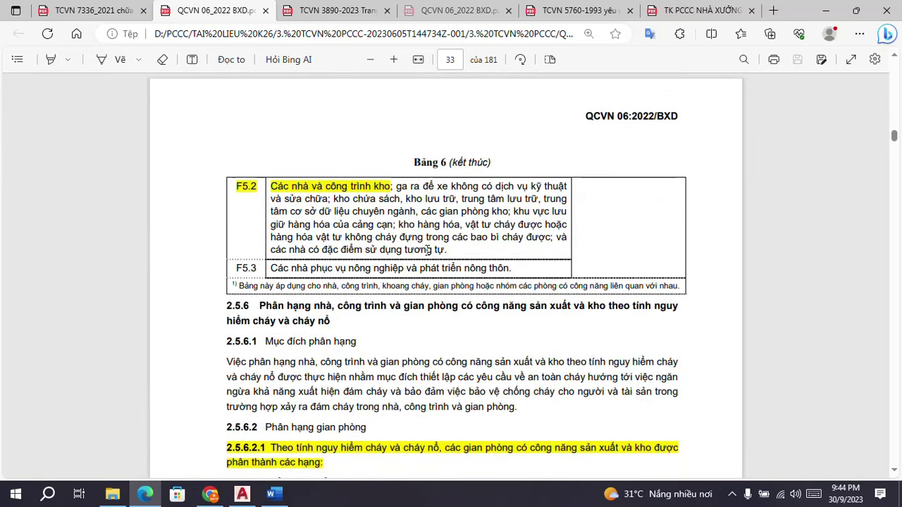
scroll(428, 249, "up", 4)
scroll(425, 250, "up", 3)
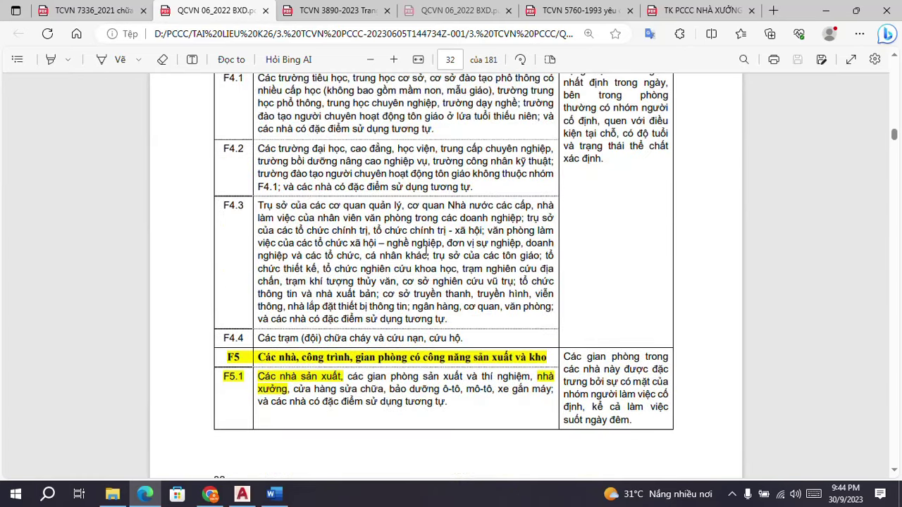
- Review groups F2 to F5 in Table 6, selecting the words "trụ sở" in the F4 heading
scroll(425, 251, "up", 18)
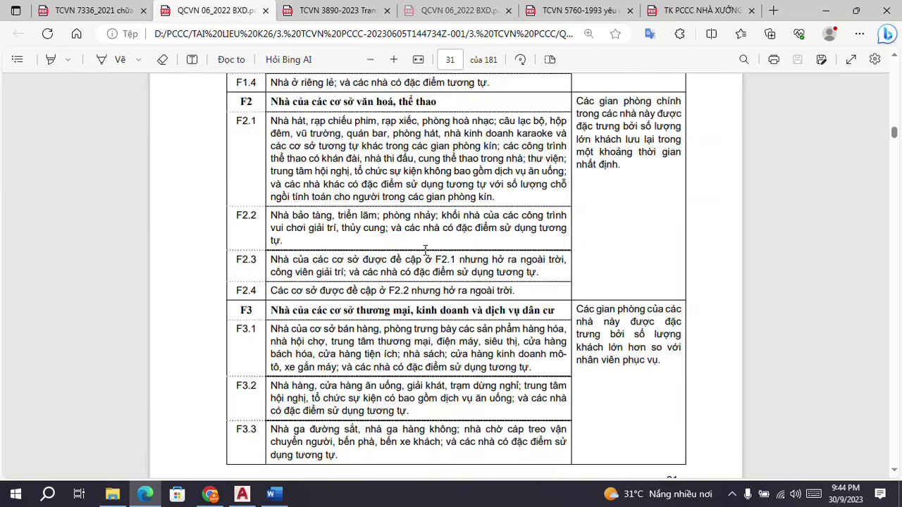
scroll(425, 250, "down", 3)
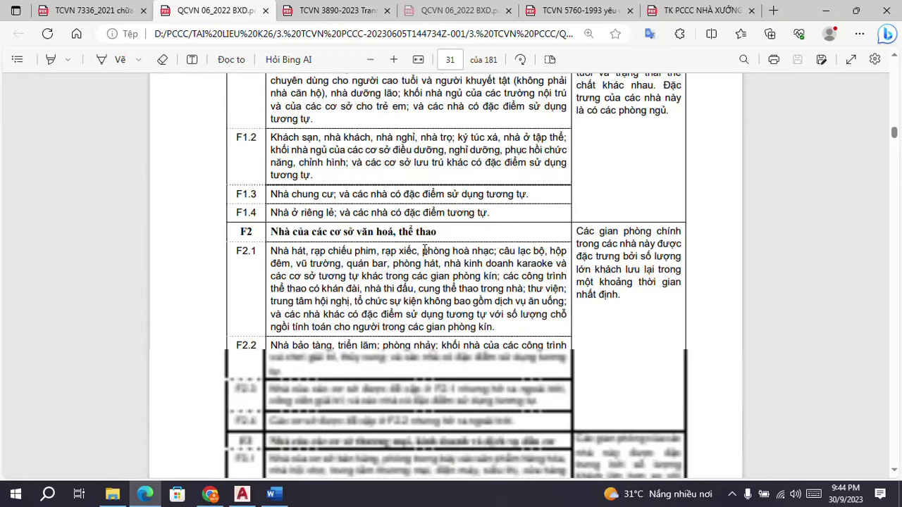
scroll(425, 250, "down", 3)
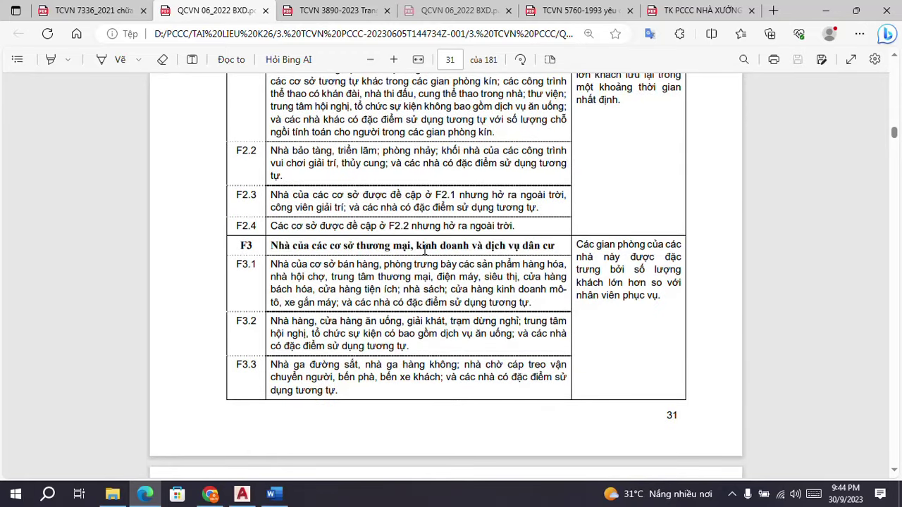
scroll(425, 250, "down", 5)
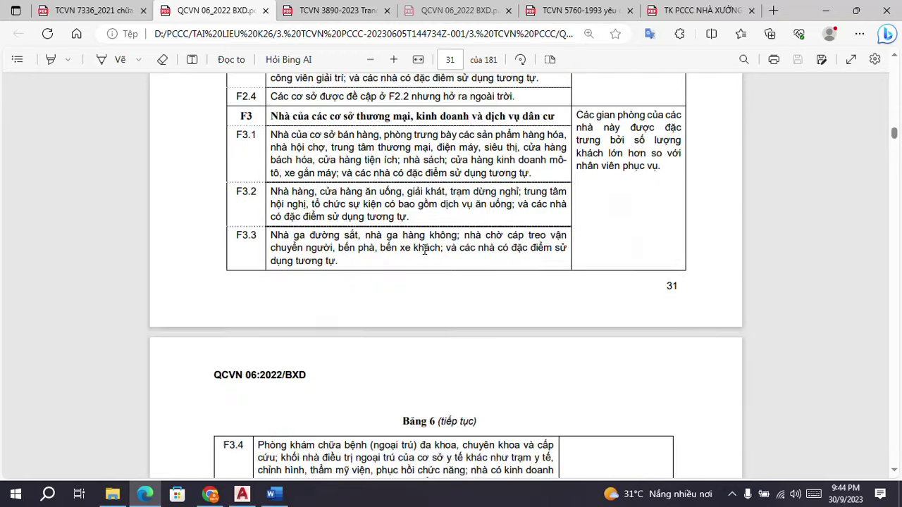
scroll(427, 255, "down", 3)
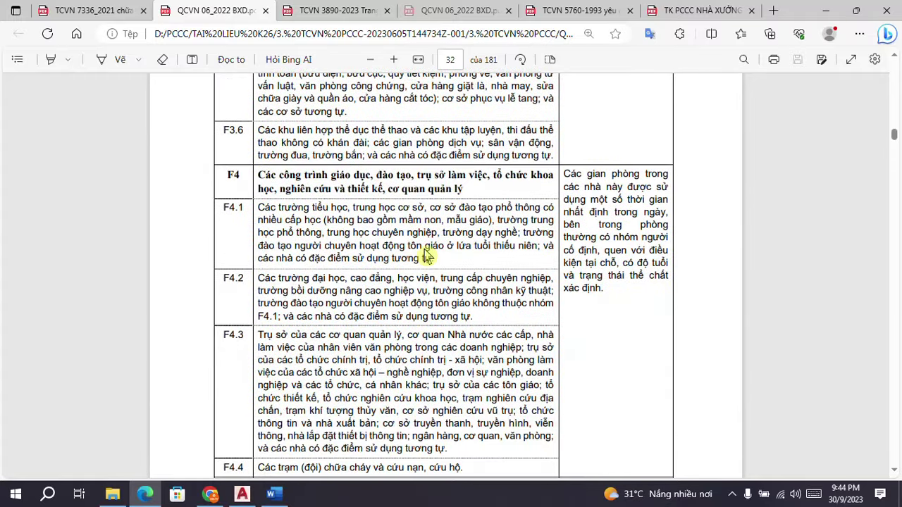
scroll(416, 248, "up", 1)
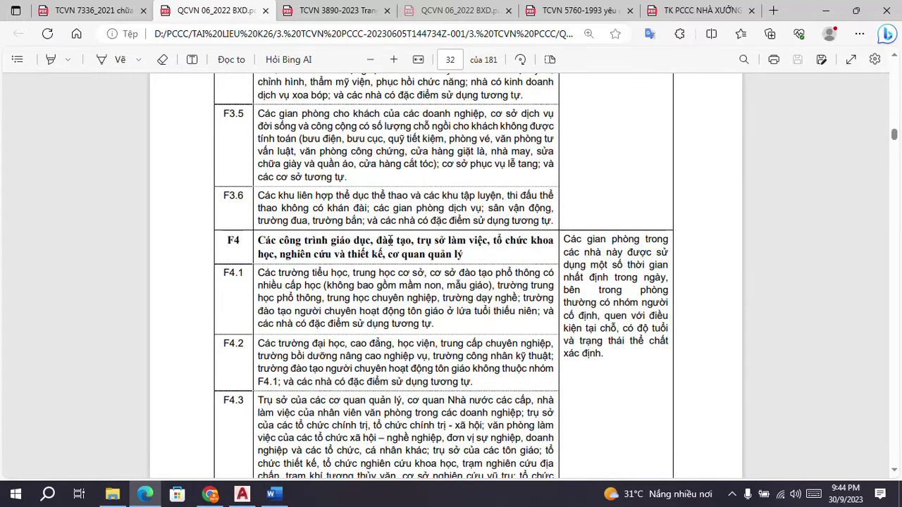
left_click_drag(410, 240, 446, 241)
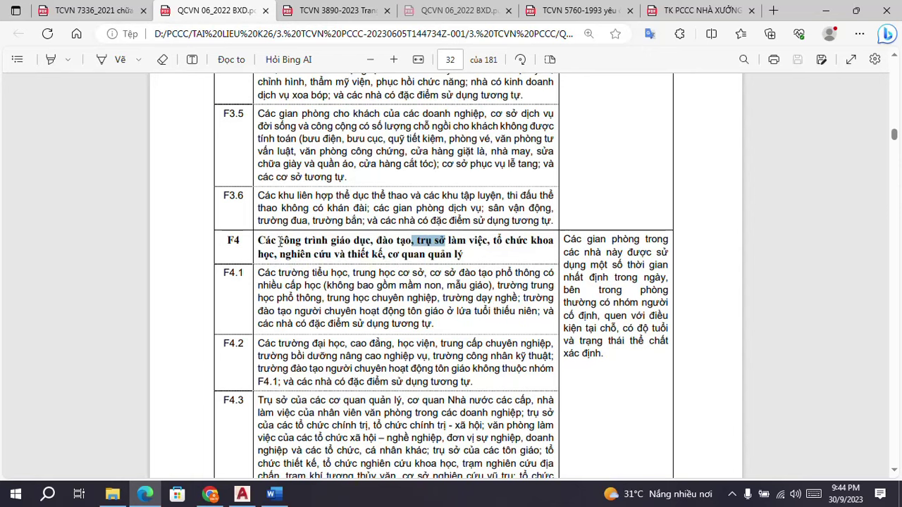
scroll(299, 245, "down", 2)
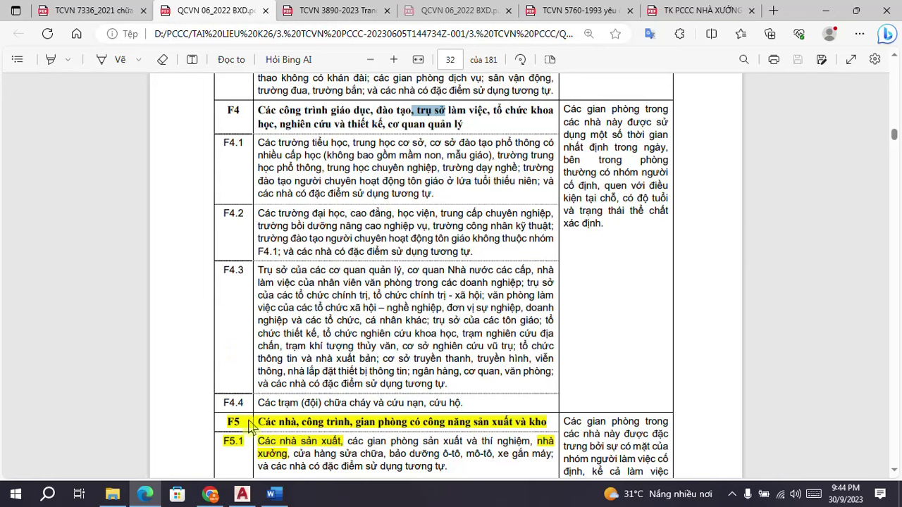
- Look back through Table 6 from group F4 to F1, up to clause 2.5.5.3 on page 30
scroll(253, 426, "up", 2)
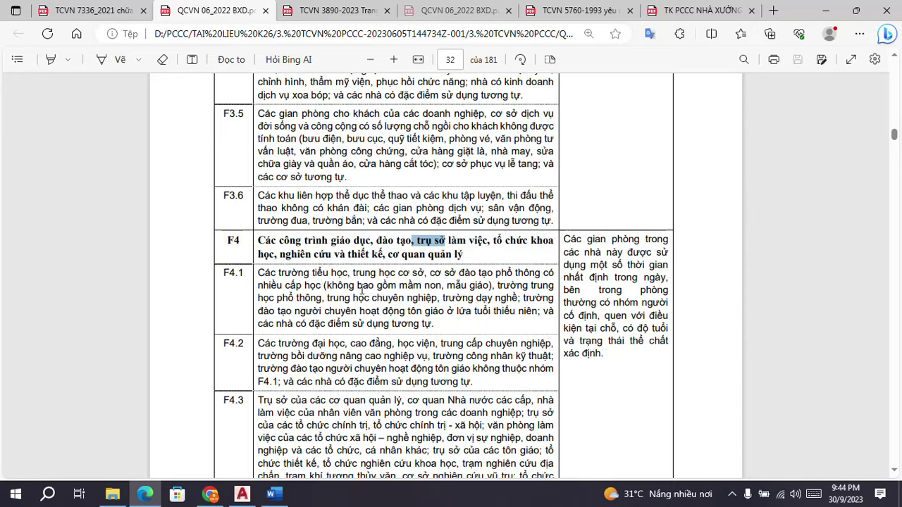
scroll(363, 293, "up", 7)
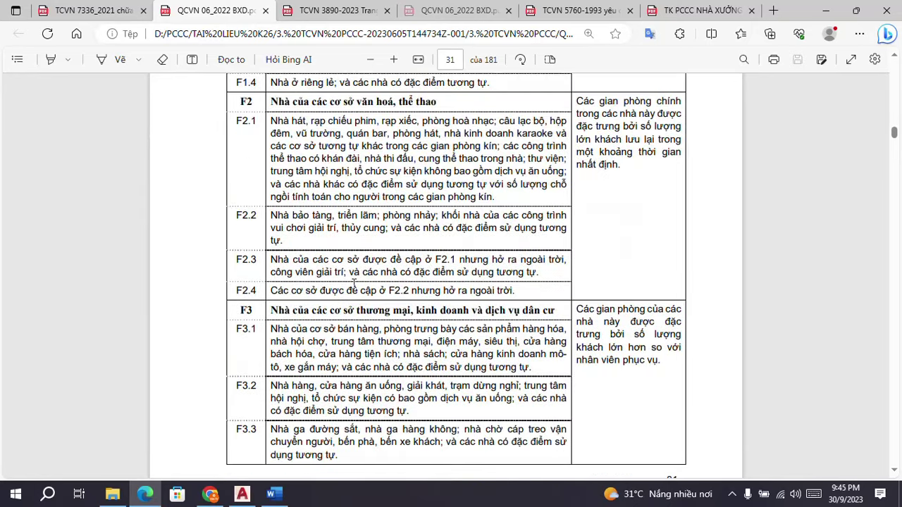
scroll(361, 295, "up", 7)
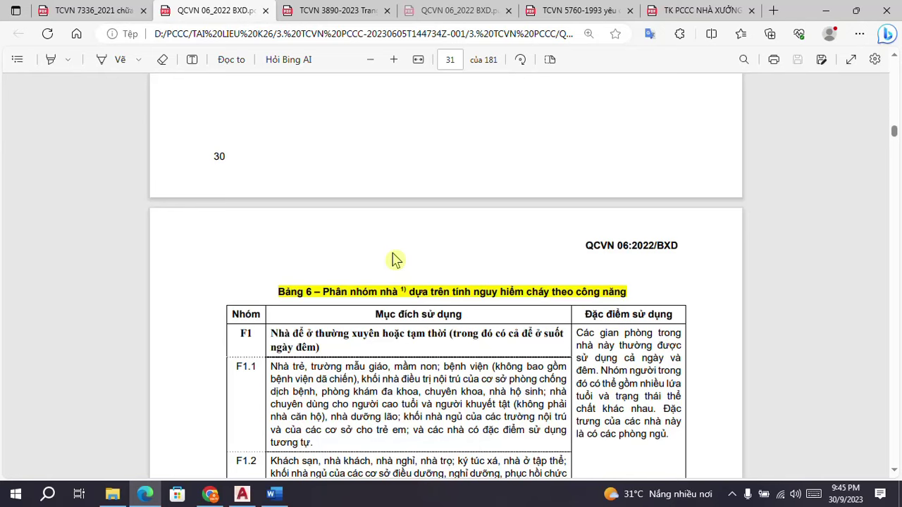
scroll(395, 261, "down", 1)
scroll(394, 261, "down", 2)
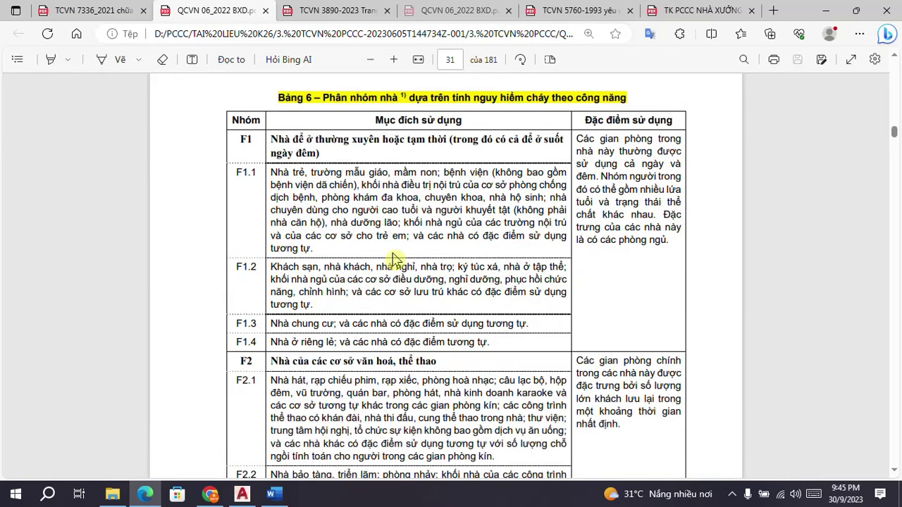
scroll(394, 261, "up", 2)
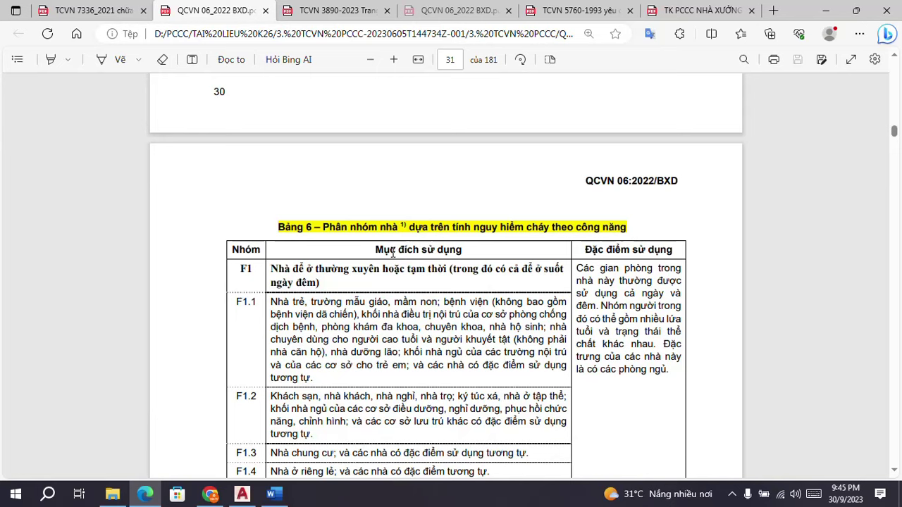
scroll(395, 257, "up", 3)
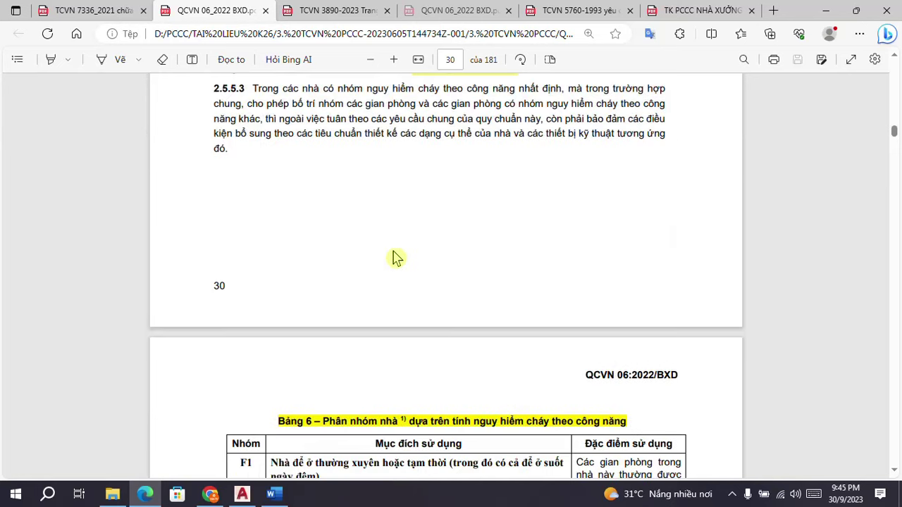
- Review clauses 2.5.5.1 to 2.5.5.3 on functional fire hazard groups, together with groups F1 and F2 in Table 6
scroll(395, 258, "up", 2)
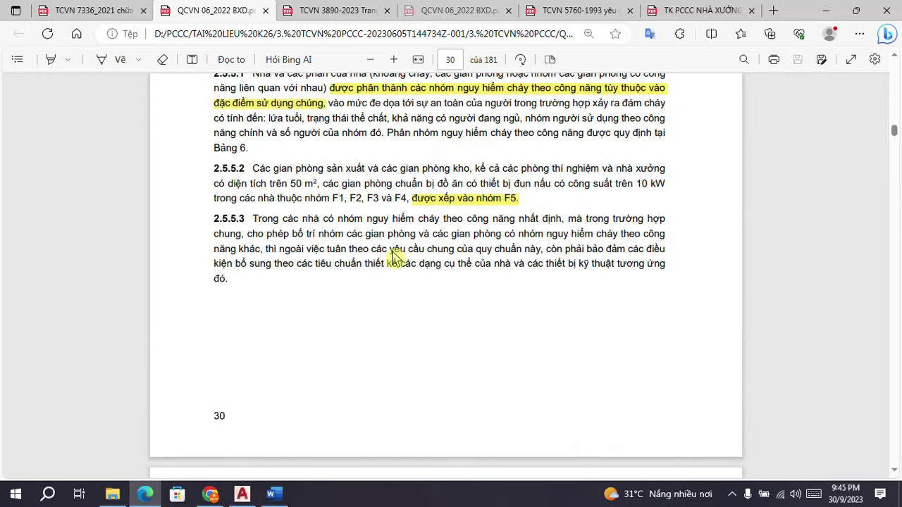
scroll(395, 258, "down", 4)
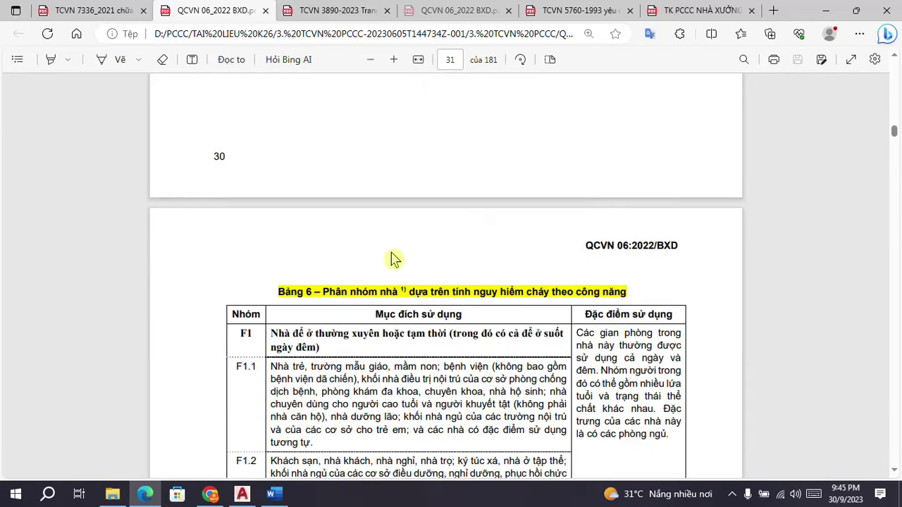
scroll(393, 260, "down", 1)
scroll(373, 262, "down", 2)
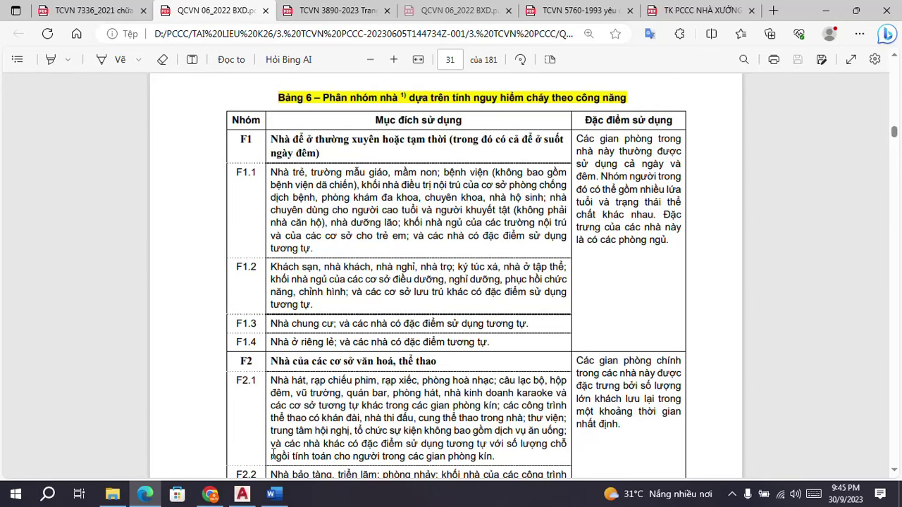
- Switch to the Word checklist and review input parameters 2 to 7, from building scale to fire resistance level
left_click(271, 495)
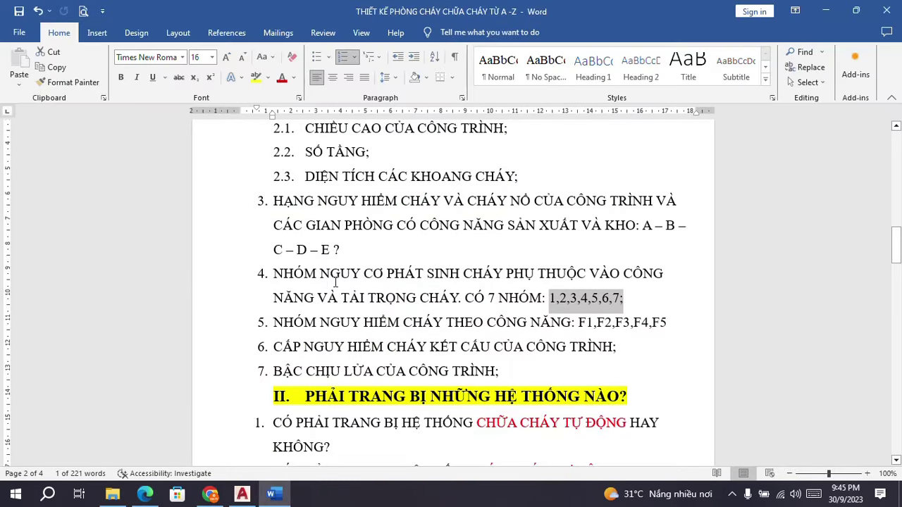
scroll(336, 282, "up", 1)
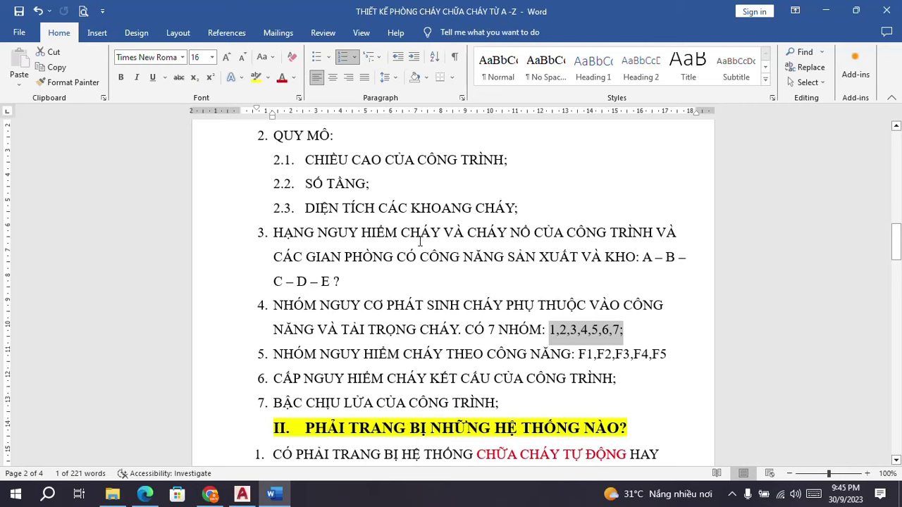
scroll(420, 241, "down", 1)
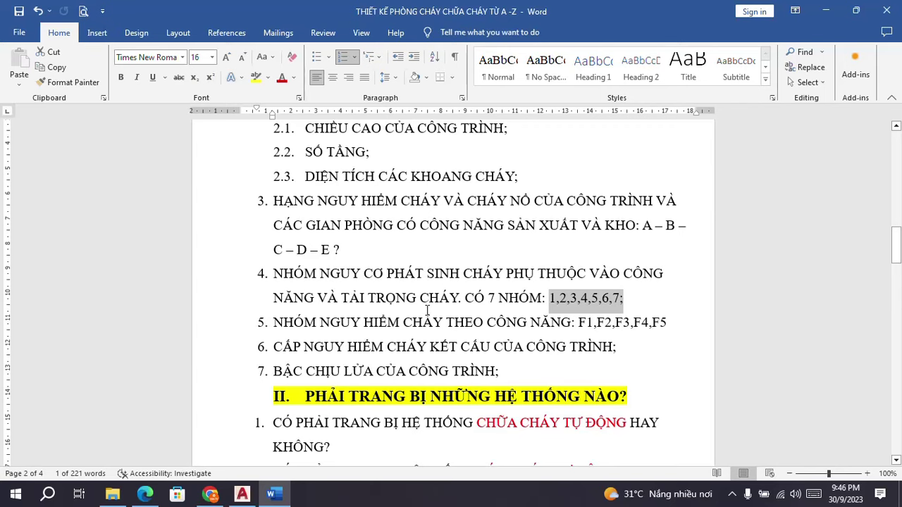
scroll(427, 310, "up", 1)
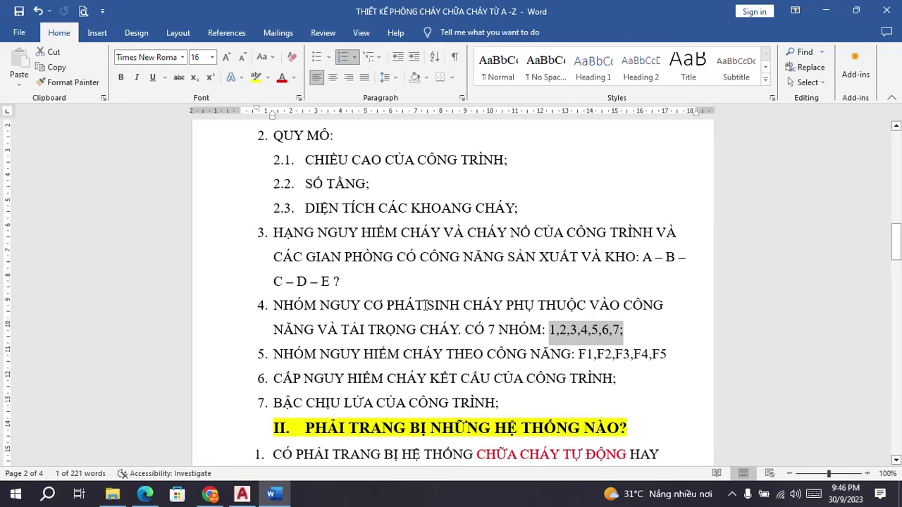
scroll(426, 305, "down", 1)
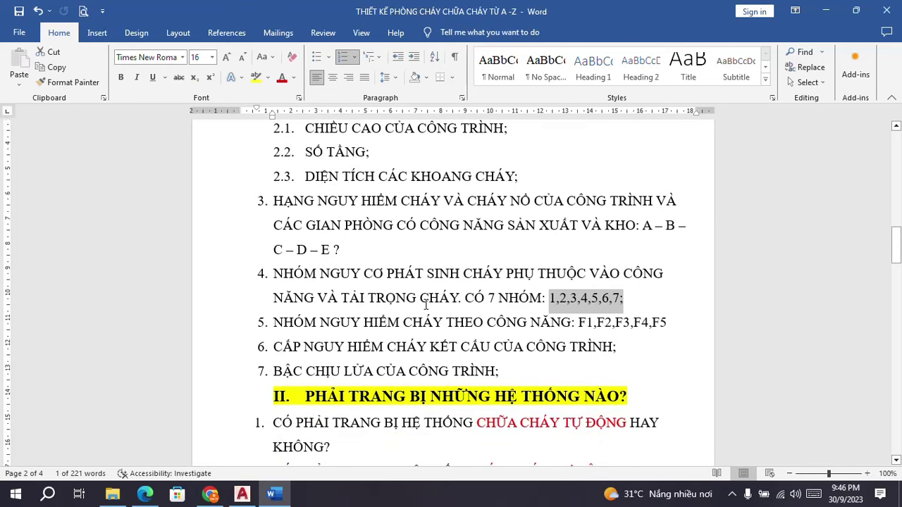
scroll(426, 305, "down", 1)
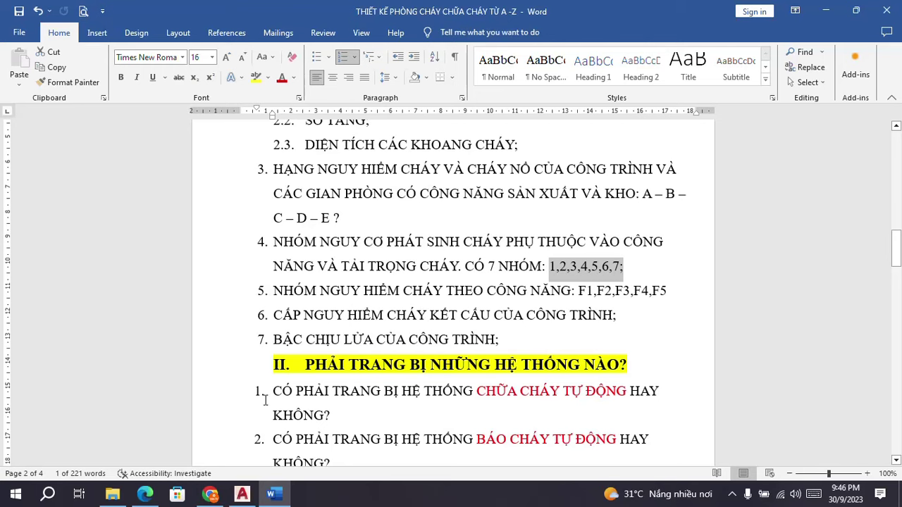
- Return to the QCVN 06:2022 PDF in Edge and go to page 30 to examine Table 5 on structural fire hazard classes
left_click(144, 494)
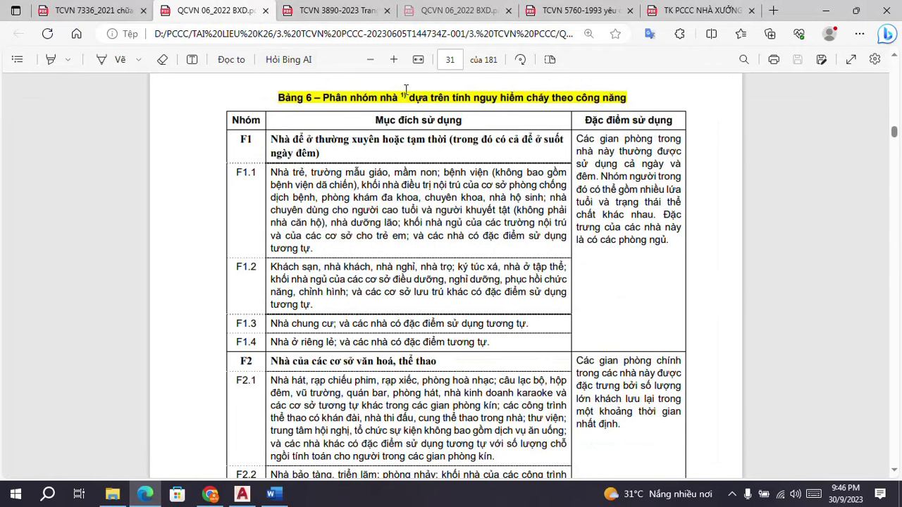
left_click(455, 59)
key("BackSpace")
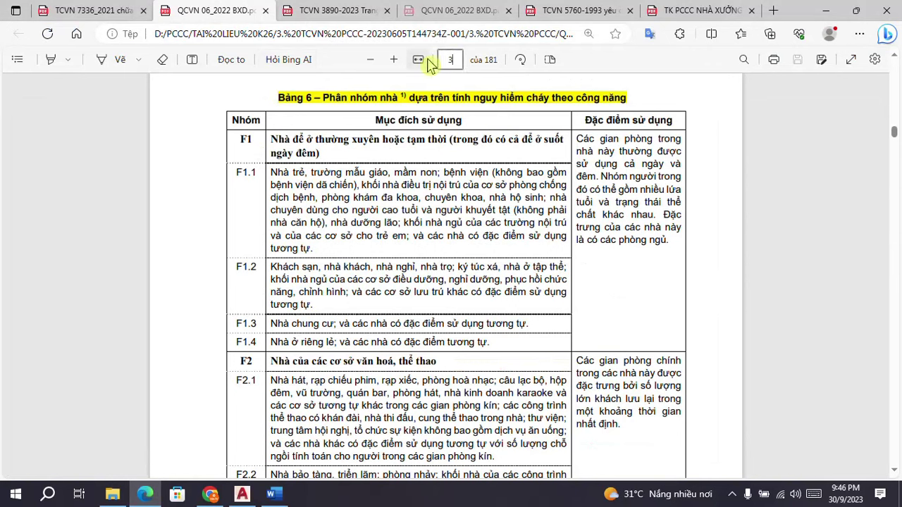
type("0")
key("Return")
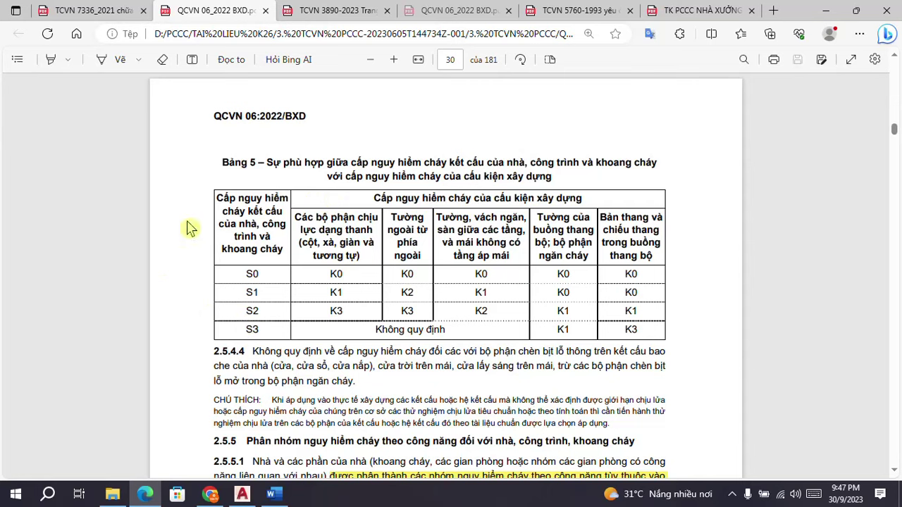
- Go to page 23 and examine section 2.2.3, which classifies building components by fire hazard from K0 to K3
left_click(449, 60)
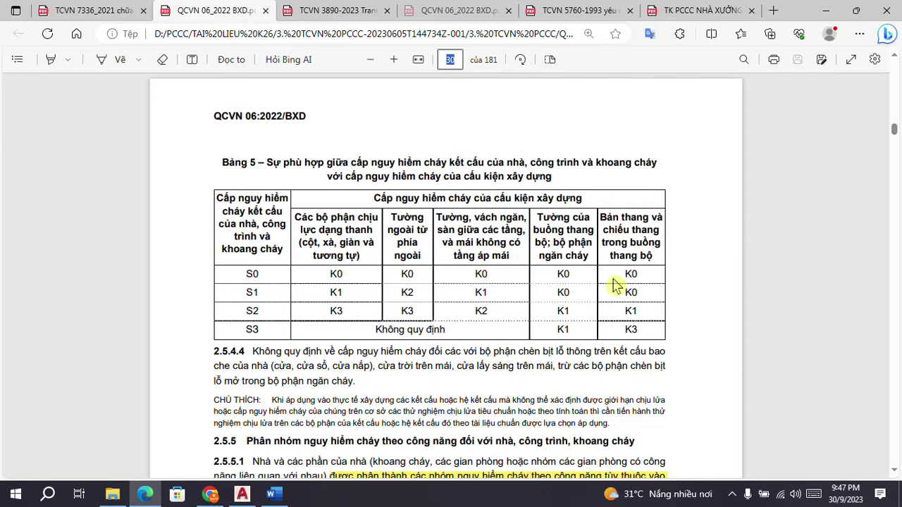
type("23")
key("Return")
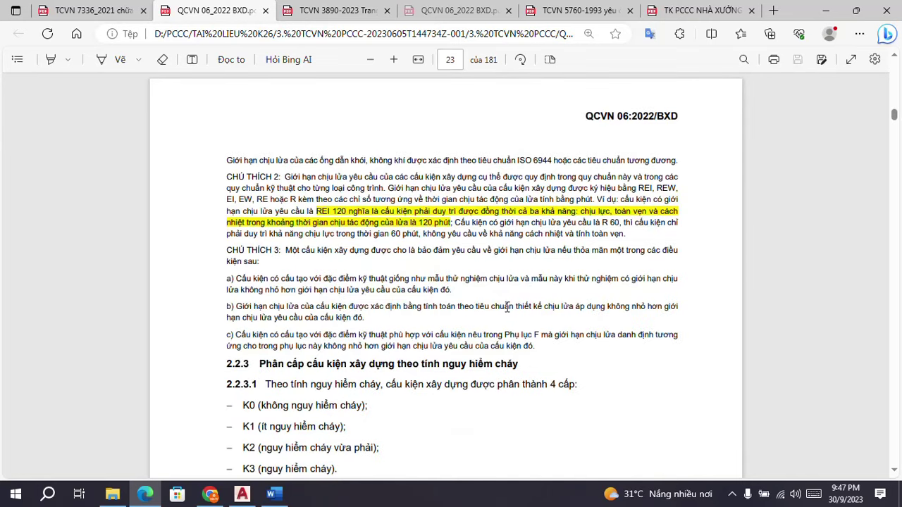
scroll(459, 294, "down", 2)
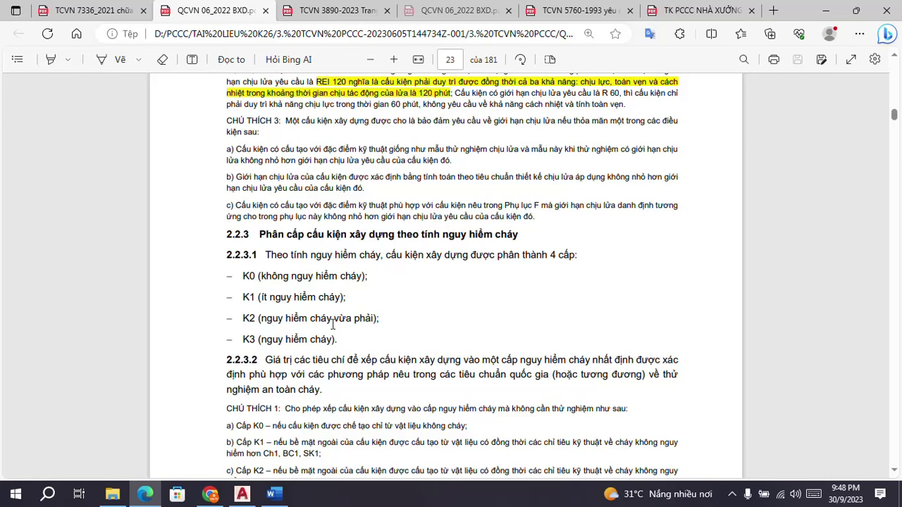
scroll(331, 272, "down", 1)
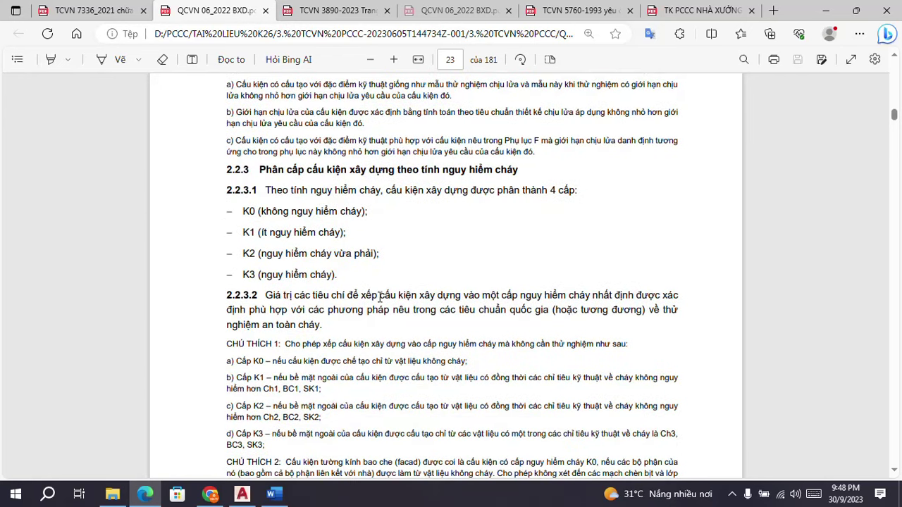
- Switch to the Word checklist and select the words "LỬA CỦA CÔNG TRÌNH" in item 7 on the fire resistance level
left_click(274, 494)
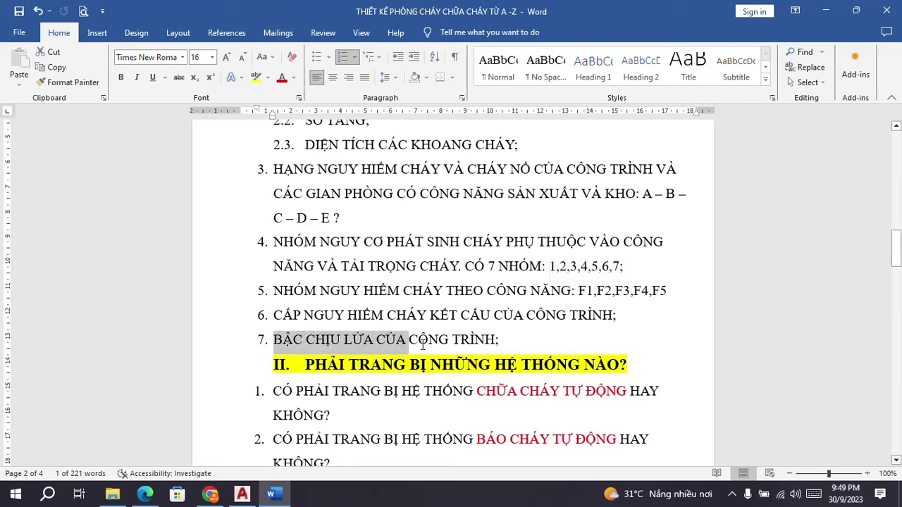
left_click(517, 338)
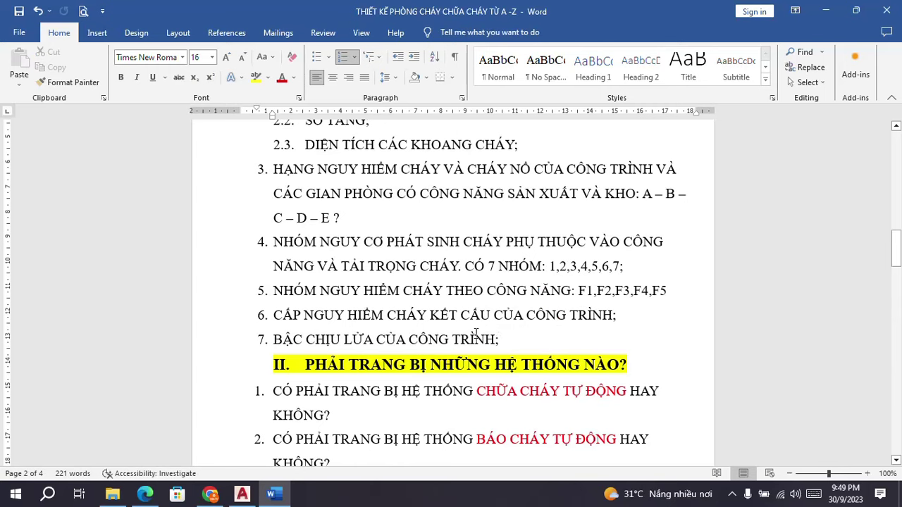
left_click(429, 339)
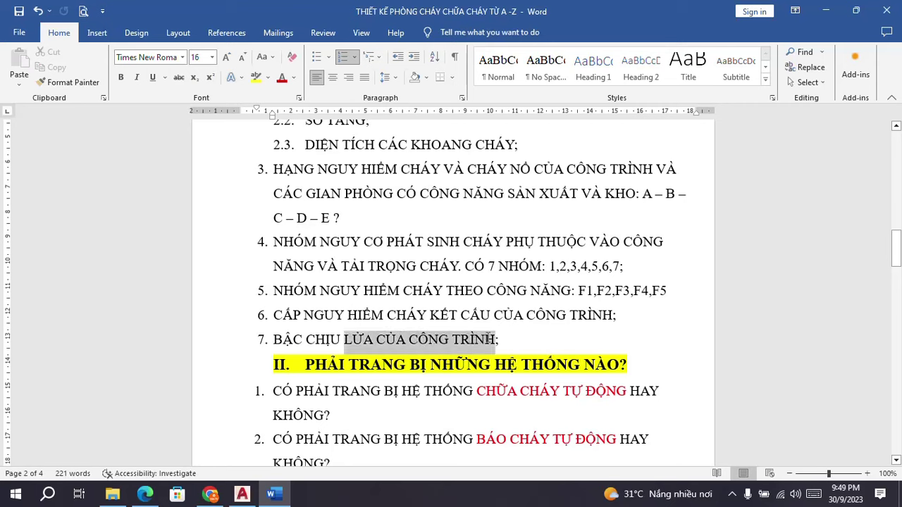
left_click_drag(498, 339, 497, 339)
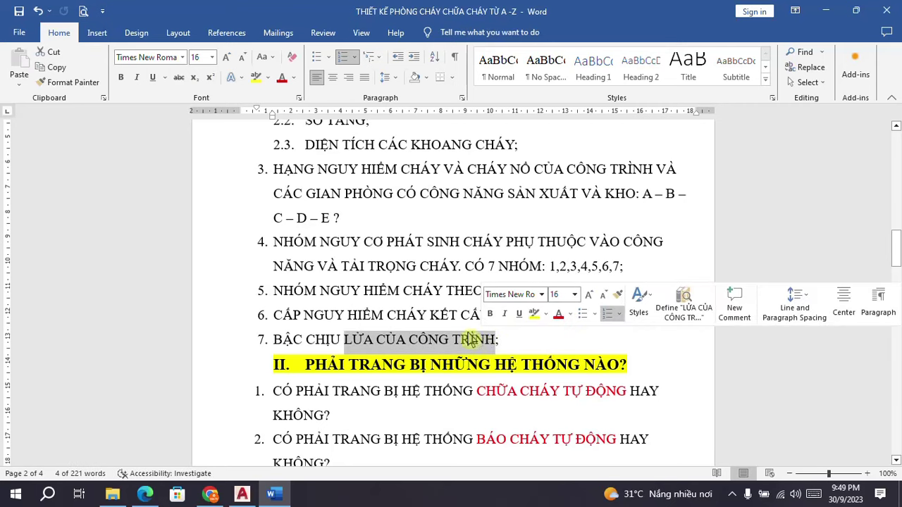
- Switch to the H2 drawing in AutoCAD and find the pentagon diagram titled "BẬC CHỊU LỬA NHÀ - CT - K. CHÁY"
left_click(242, 494)
scroll(362, 239, "down", 6)
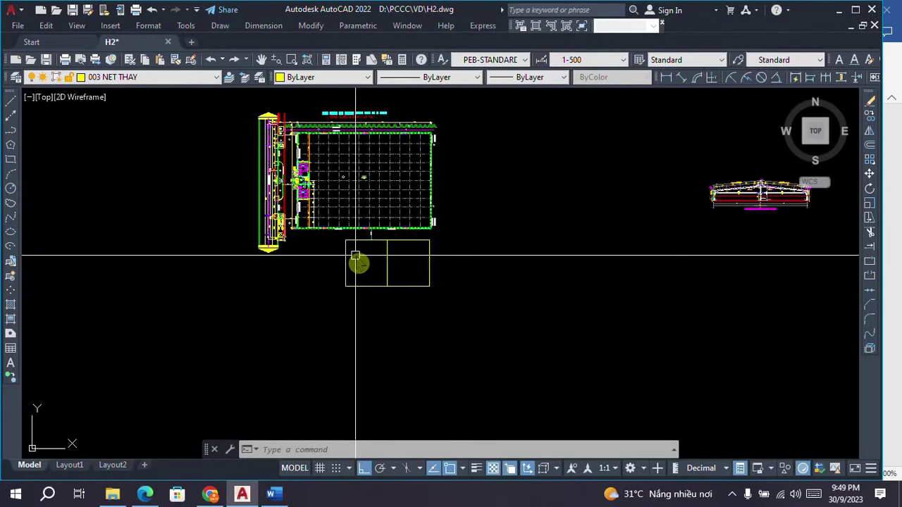
scroll(356, 257, "down", 2)
mouse_move(472, 298)
middle_mouse_down()
mouse_move(397, 258)
mouse_move(141, 188)
middle_mouse_up()
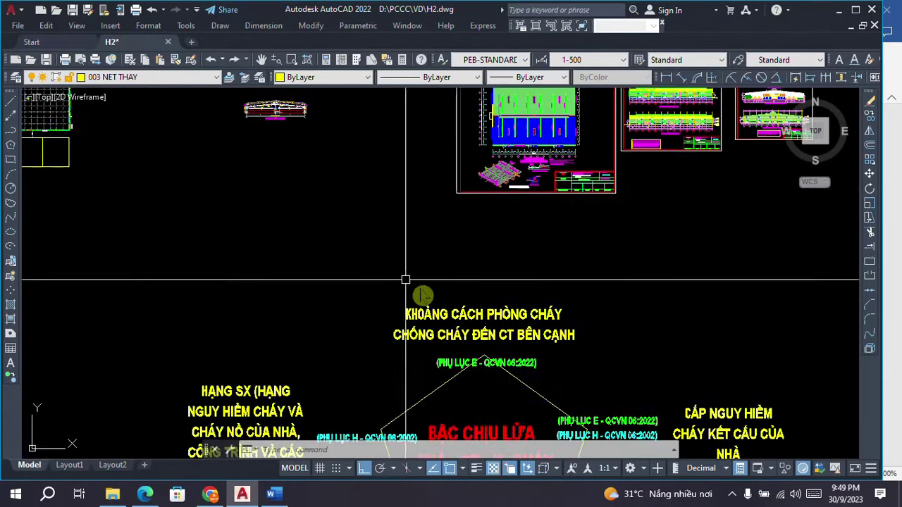
middle_click_drag(423, 296, 346, 177)
middle_click_drag(416, 423, 418, 220)
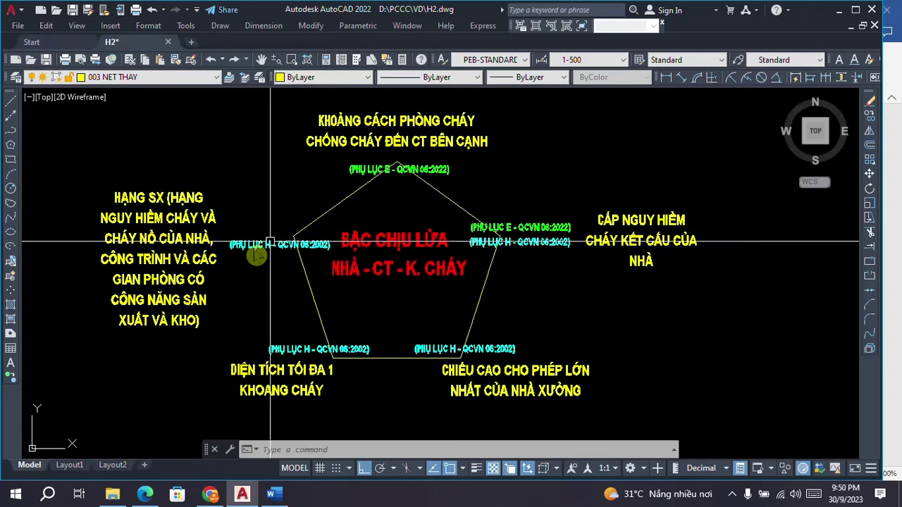
- Examine the diagram's appendix references for production hazard class, maximum workshop height and fire separation distance to adjacent buildings
scroll(252, 248, "up", 2)
scroll(316, 244, "down", 2)
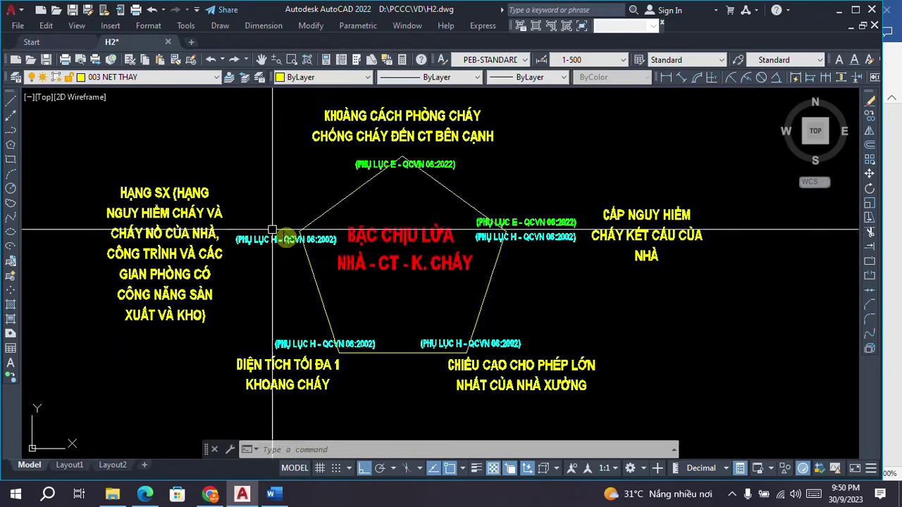
scroll(508, 242, "up", 2)
scroll(493, 207, "down", 2)
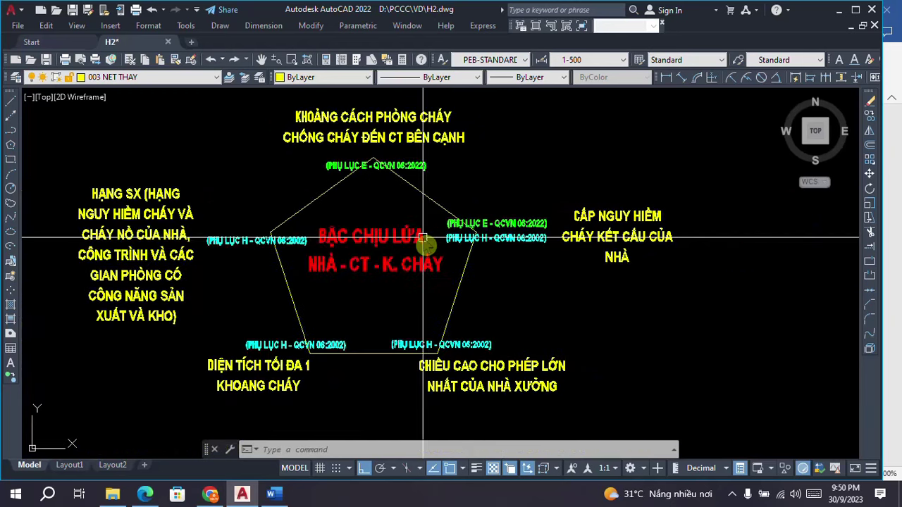
scroll(423, 356, "up", 2)
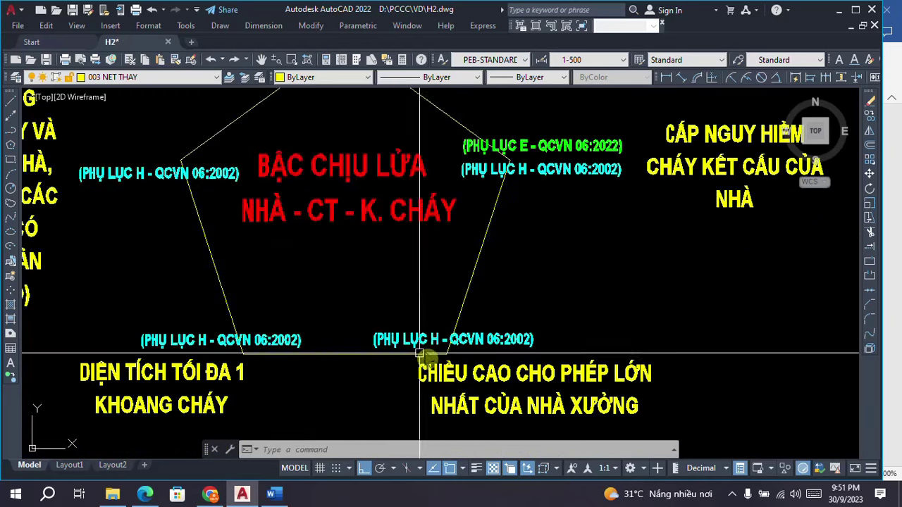
scroll(439, 348, "down", 2)
scroll(440, 351, "up", 2)
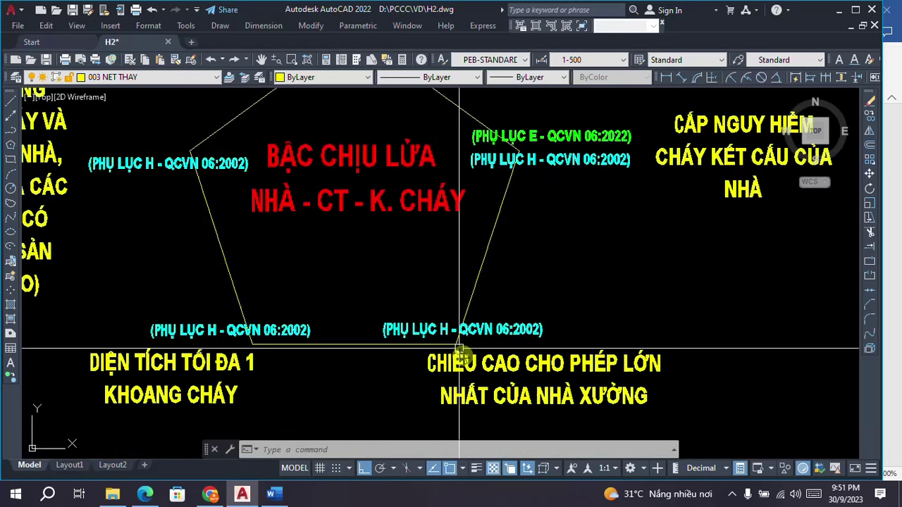
scroll(438, 349, "down", 2)
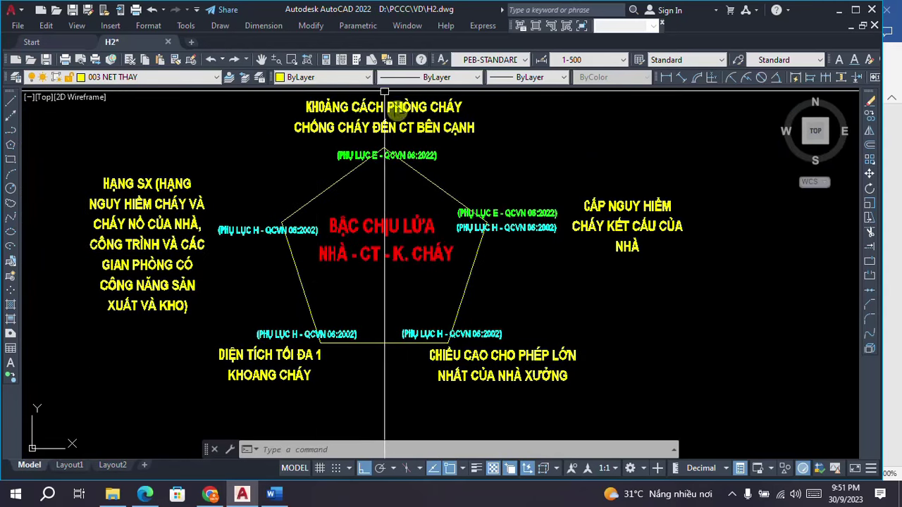
middle_click_drag(425, 236, 435, 230)
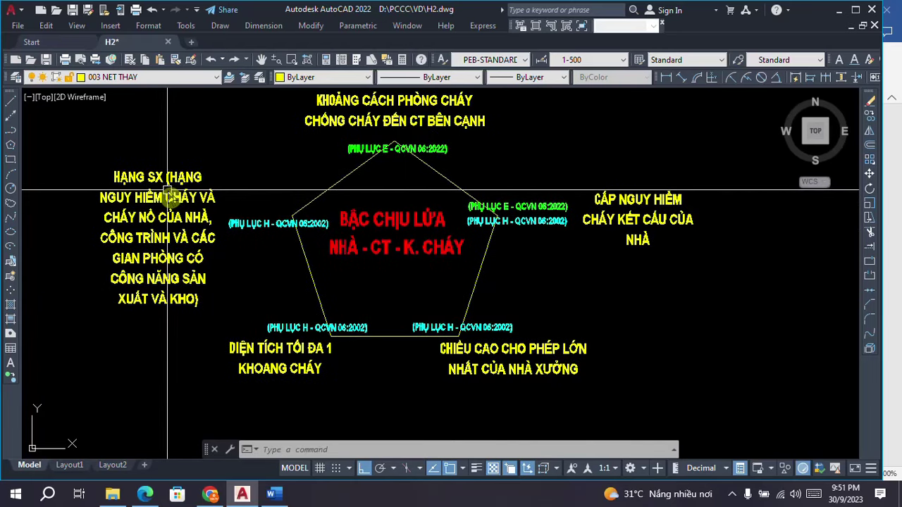
- Examine how production hazard class, maximum fire compartment area, allowed height and structural fire hazard class relate to fire resistance level
scroll(221, 199, "up", 2)
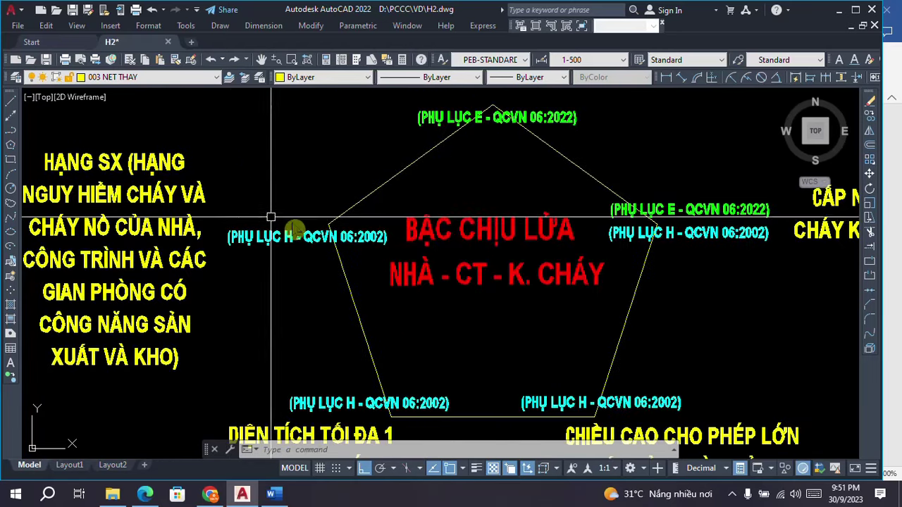
scroll(282, 215, "down", 2)
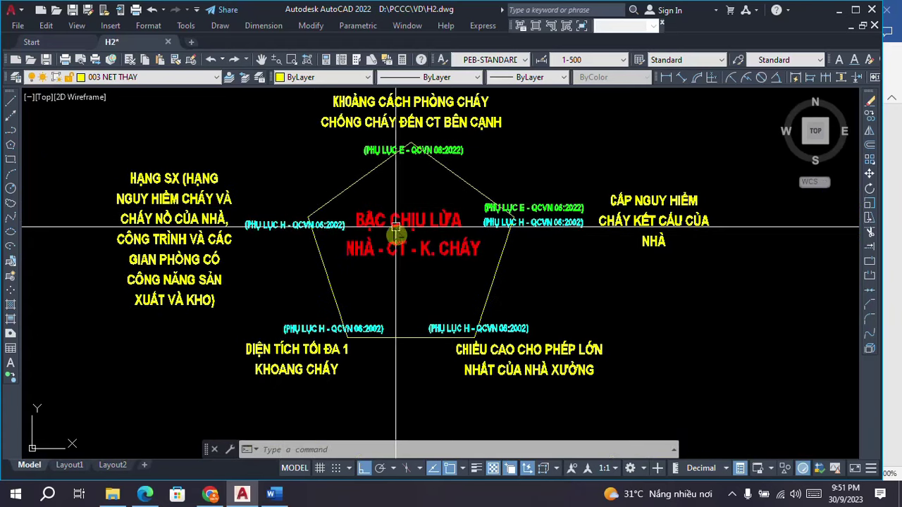
scroll(328, 374, "up", 2)
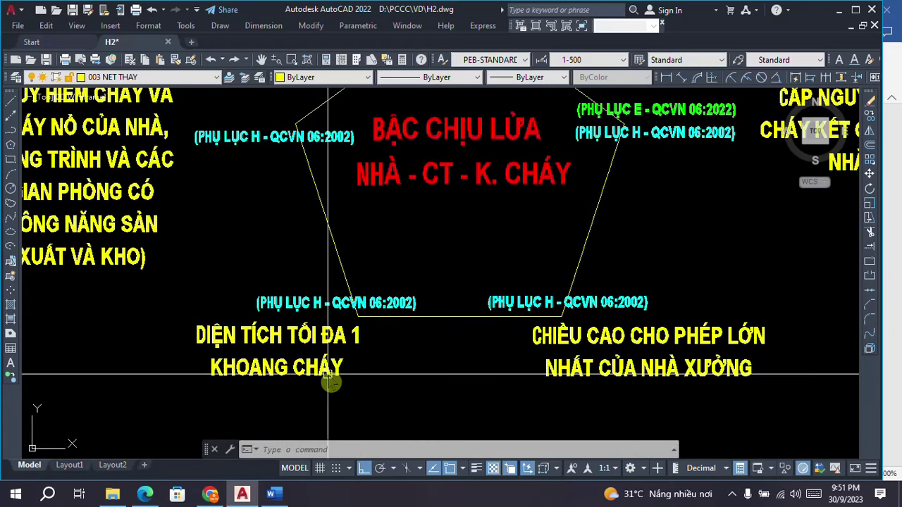
scroll(338, 303, "down", 3)
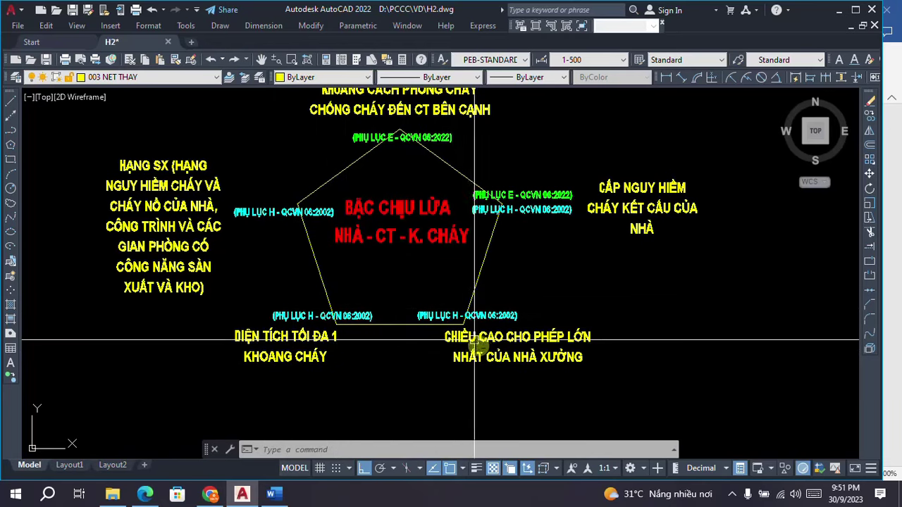
scroll(634, 205, "up", 3)
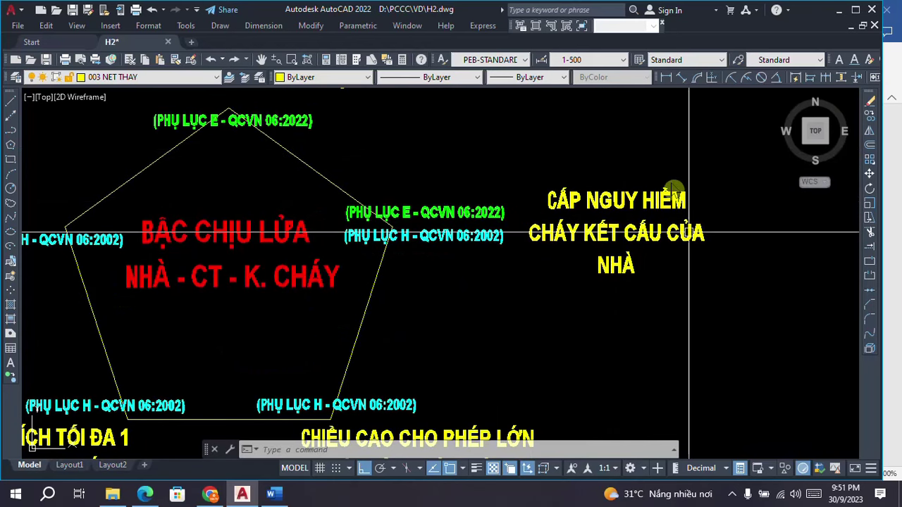
scroll(440, 219, "up", 2)
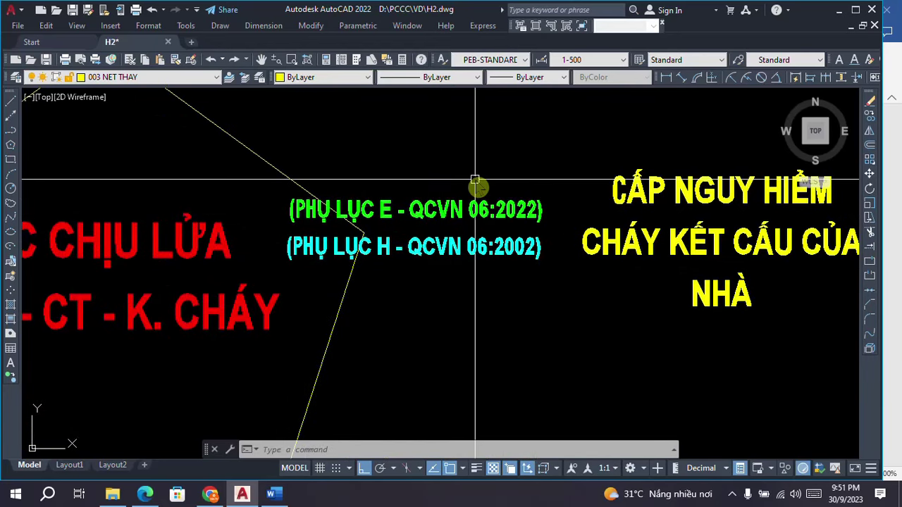
- Examine the pentagon diagram's Appendix E and H references for structural fire hazard class and fire separation distance to adjacent buildings
scroll(548, 224, "down", 2)
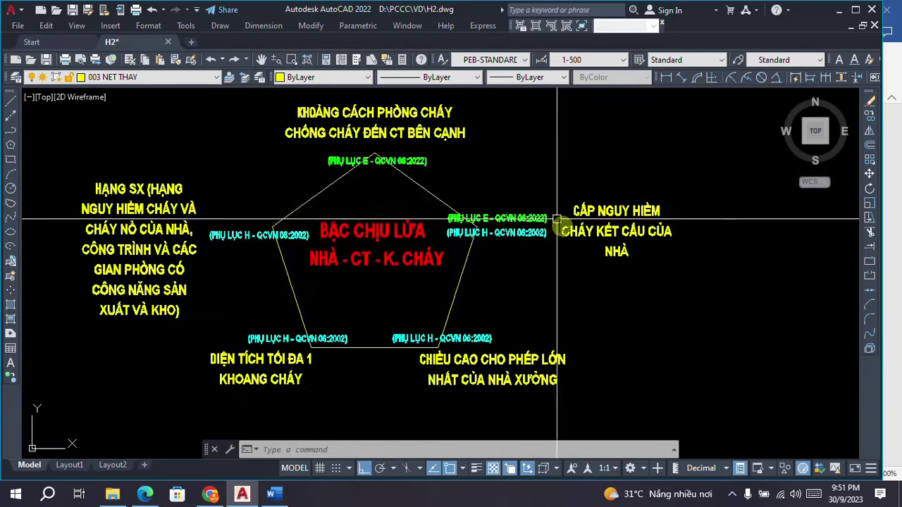
scroll(614, 209, "up", 2)
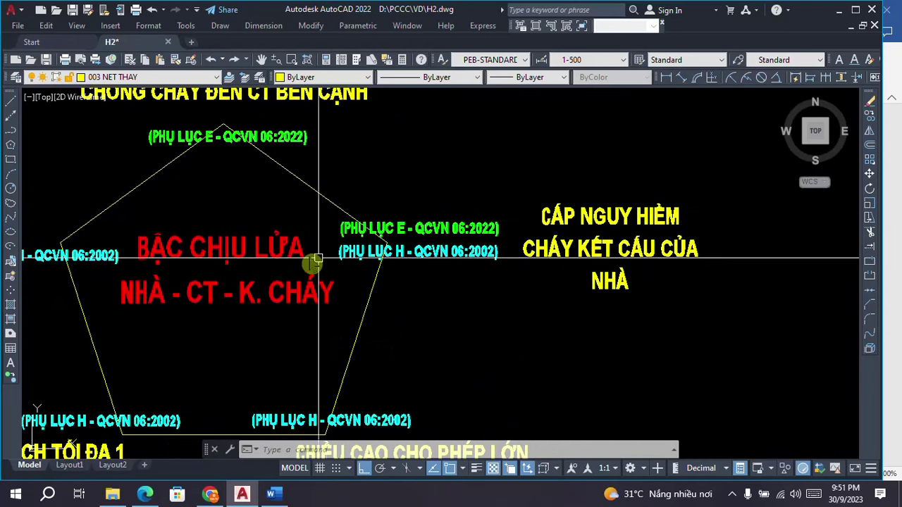
scroll(515, 263, "down", 2)
scroll(369, 133, "up", 2)
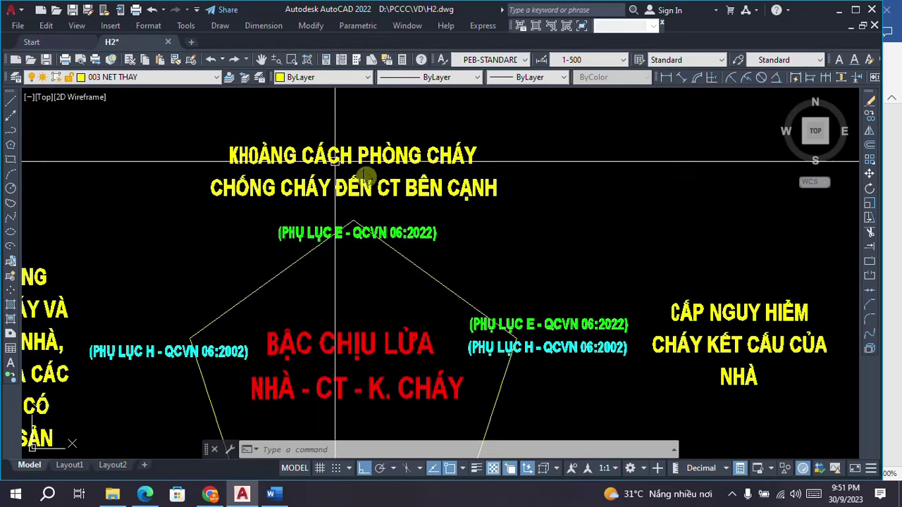
scroll(352, 208, "up", 2)
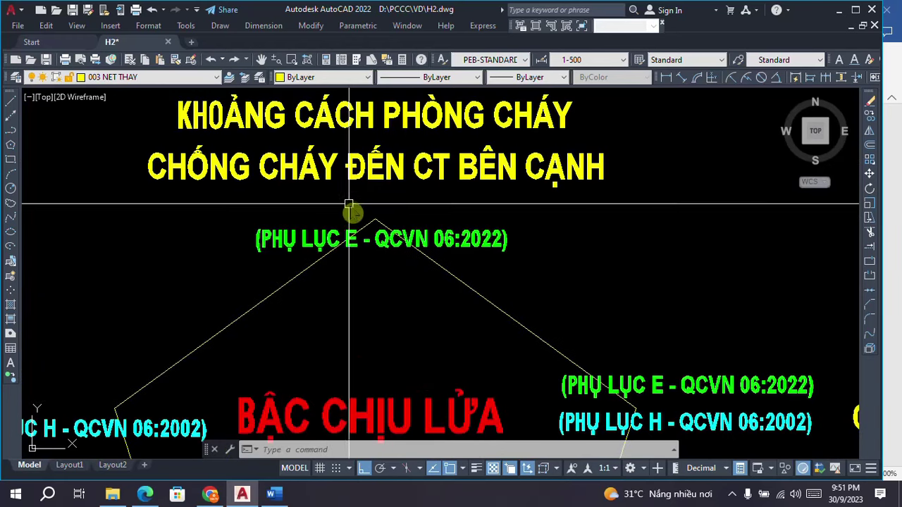
middle_click_drag(348, 220, 339, 250)
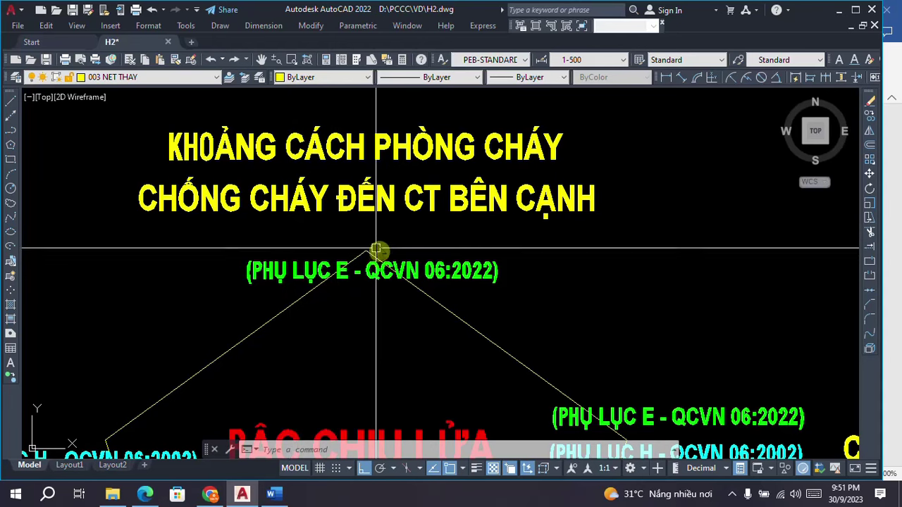
scroll(376, 237, "down", 2)
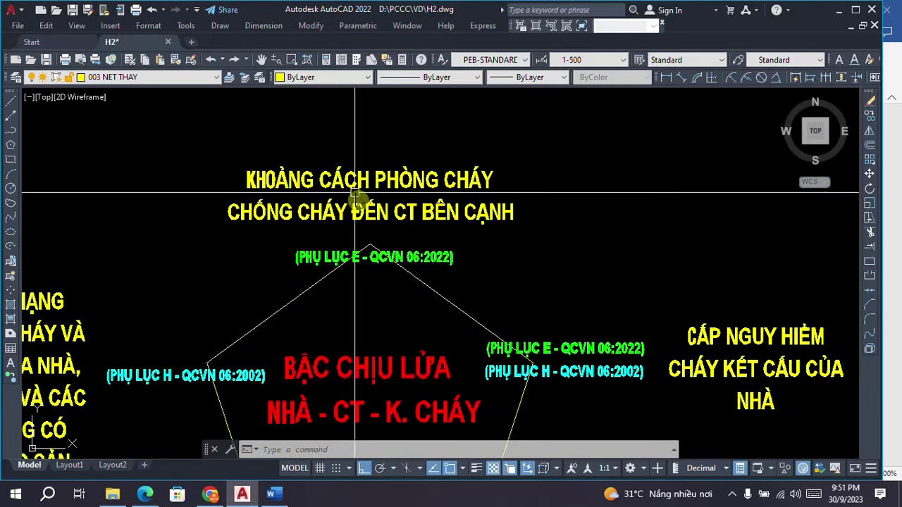
scroll(229, 277, "down", 3)
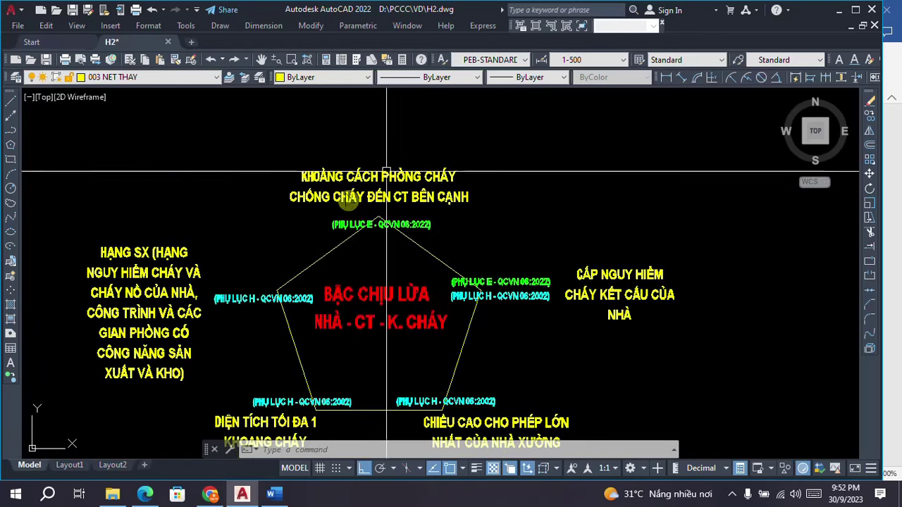
- Examine the diagram's Appendix H references for production hazard class, maximum fire compartment area and maximum workshop height
scroll(230, 320, "up", 2)
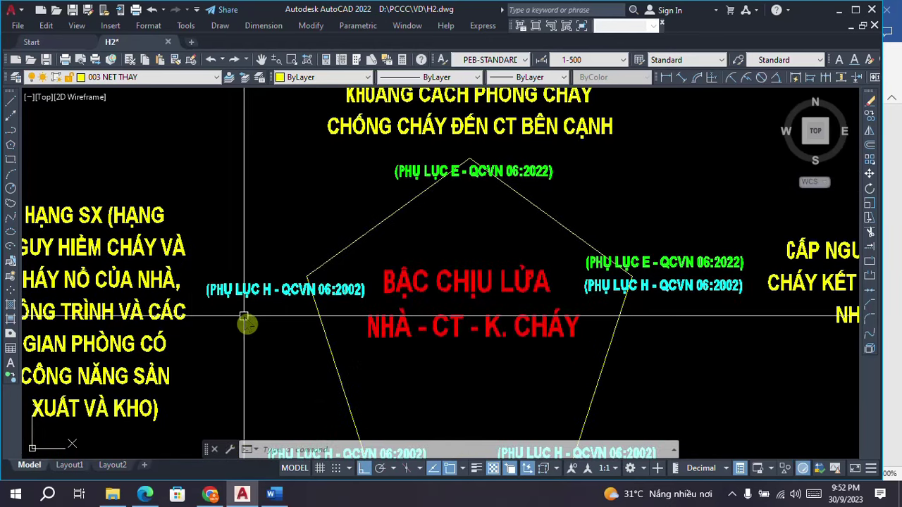
scroll(244, 312, "up", 1)
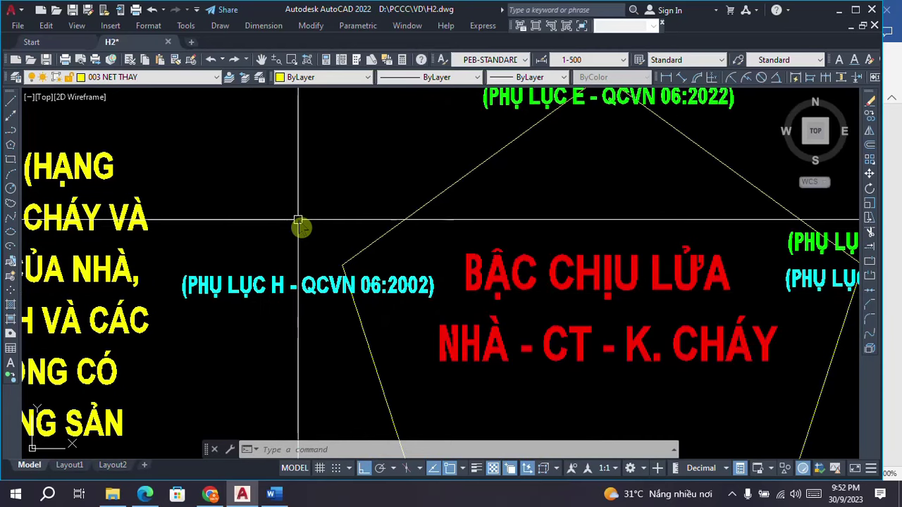
scroll(299, 220, "down", 1)
middle_click_drag(362, 306, 346, 197)
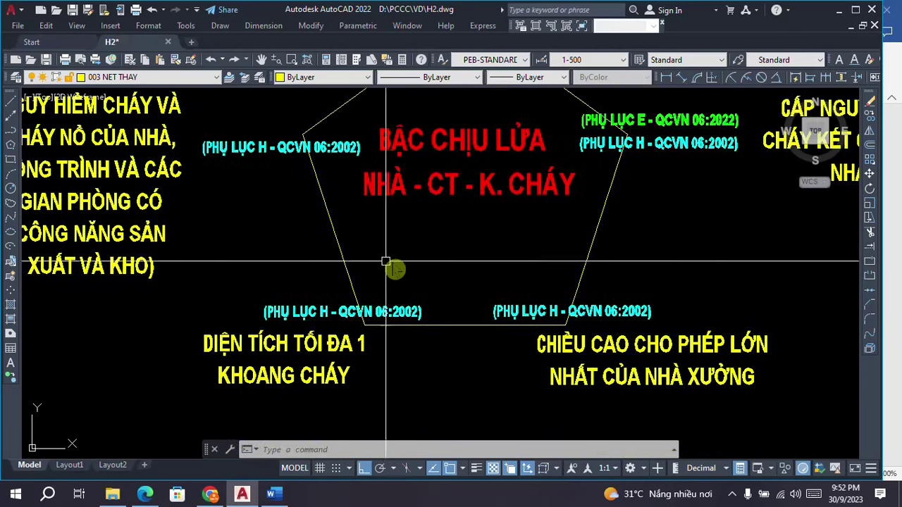
middle_click_drag(287, 358, 282, 322)
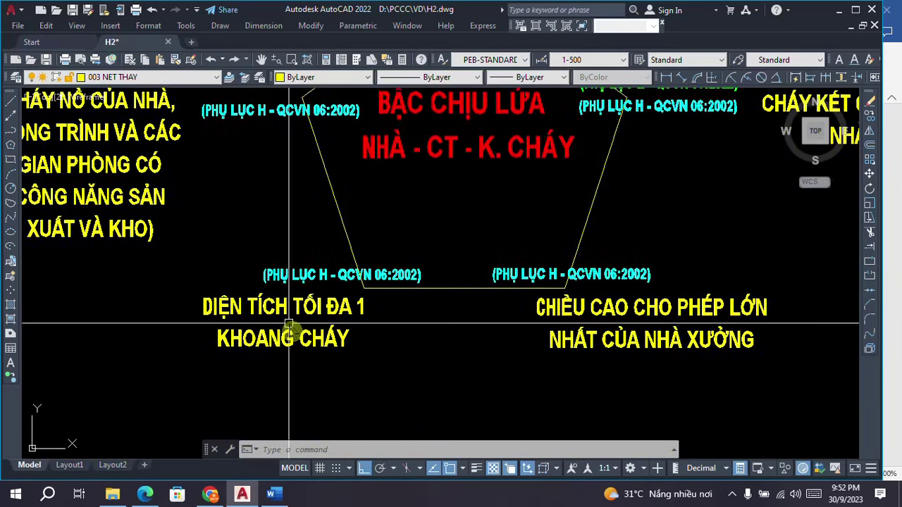
scroll(277, 322, "up", 2)
scroll(151, 255, "down", 1)
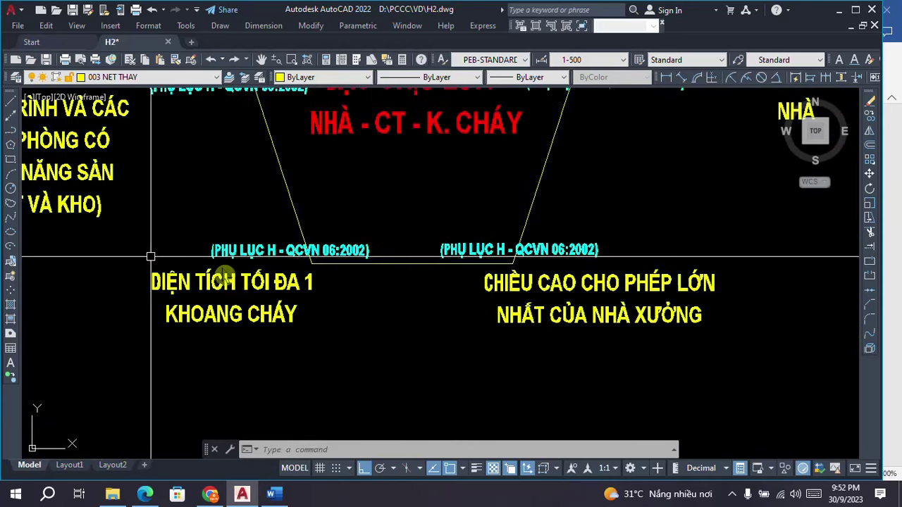
- Go back to the workshop master plan and erase the divided rectangle just below the building
key("Escape")
scroll(513, 225, "down", 5)
scroll(513, 225, "down", 2)
scroll(499, 254, "down", 3)
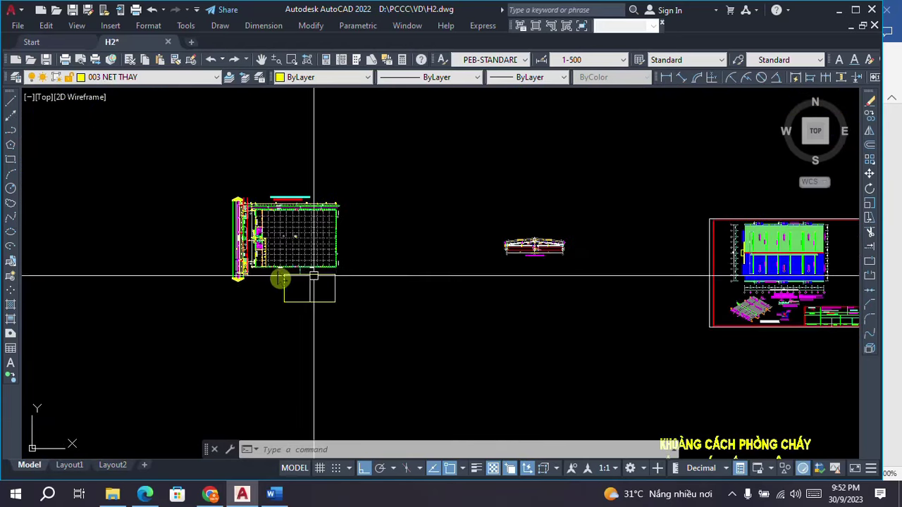
scroll(260, 279, "up", 3)
scroll(260, 279, "up", 2)
scroll(369, 346, "down", 2)
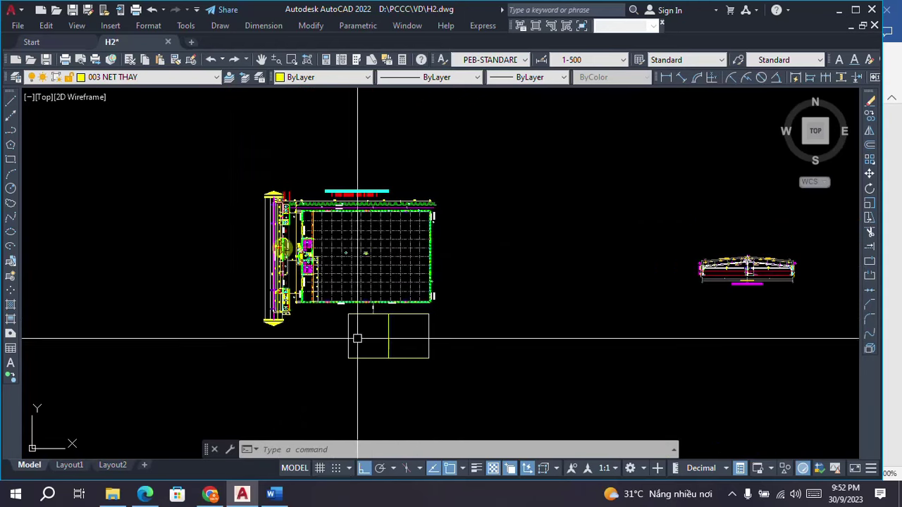
scroll(285, 207, "up", 2)
scroll(289, 209, "down", 2)
type("e")
key("Return")
left_click(459, 384)
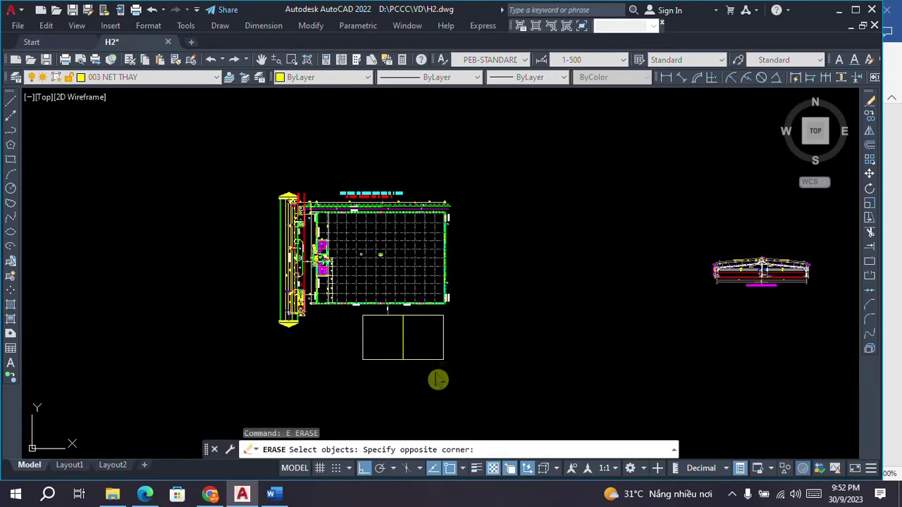
left_click(354, 337)
scroll(338, 308, "up", 4)
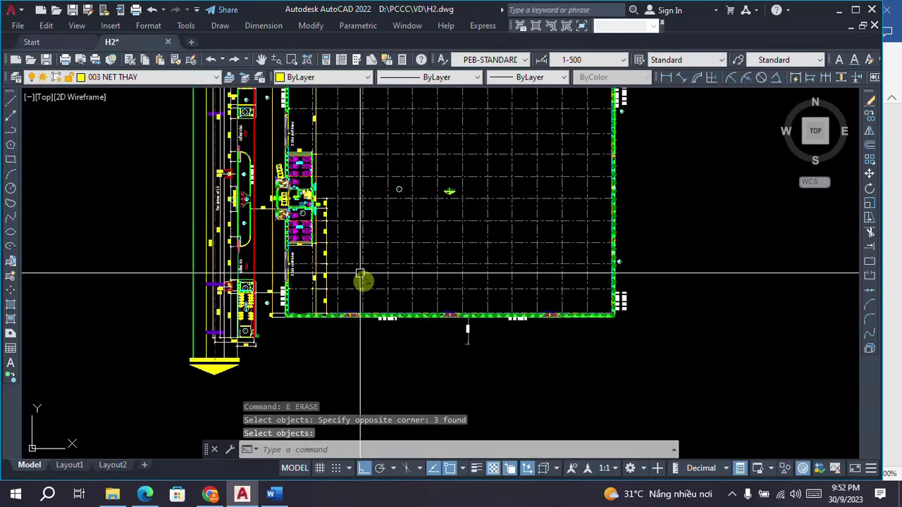
- Examine the 83m x 117m workshop master plan, including the planted southern wall near its southwest corner
middle_click_drag(362, 278, 356, 350)
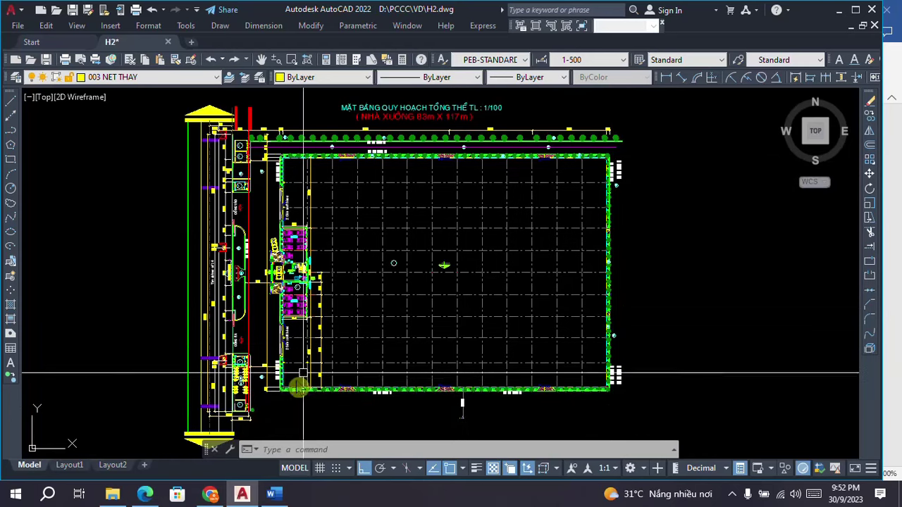
scroll(307, 407, "up", 5)
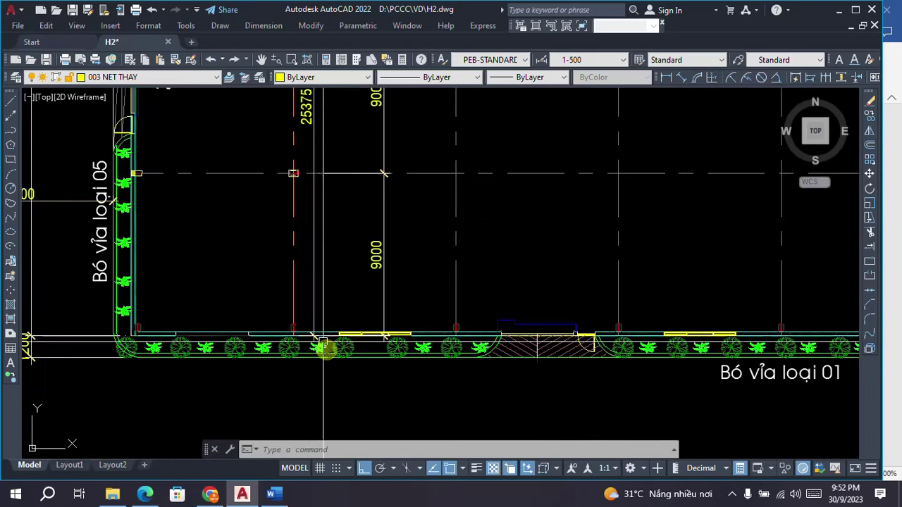
scroll(287, 346, "up", 2)
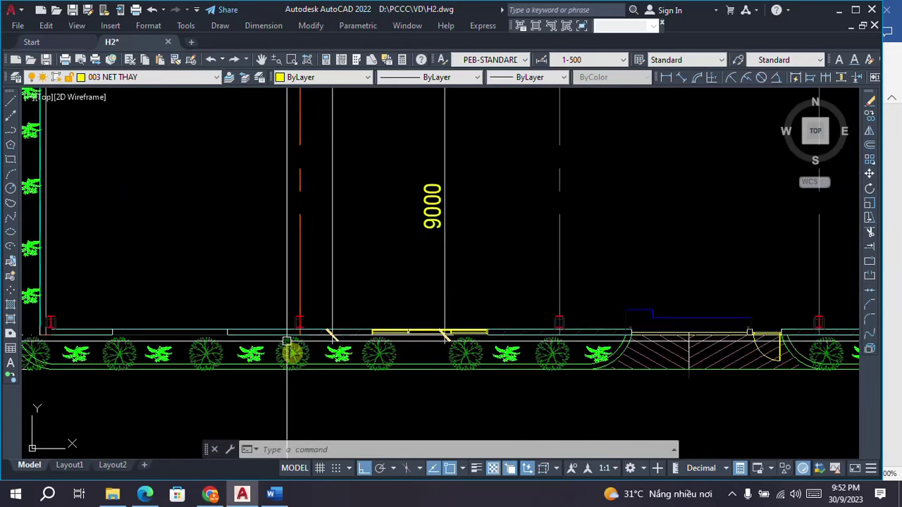
scroll(326, 346, "down", 2)
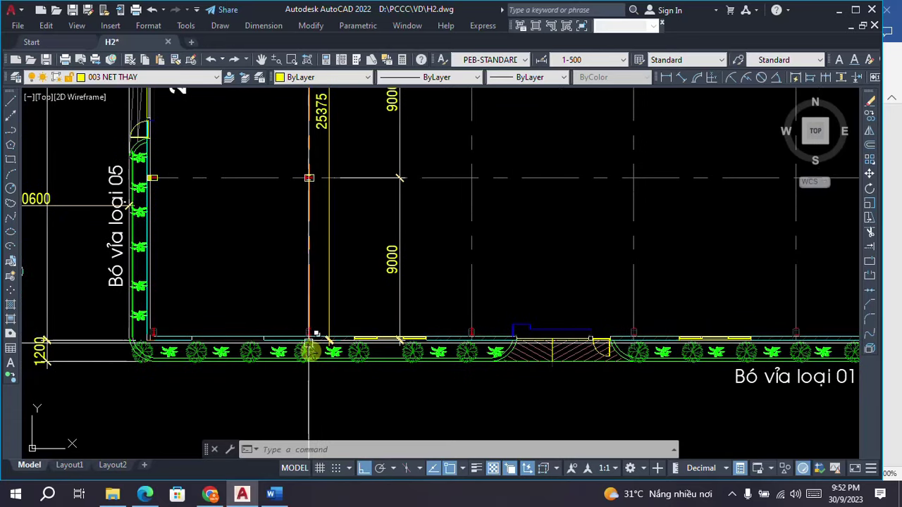
scroll(305, 345, "up", 2)
scroll(304, 342, "down", 6)
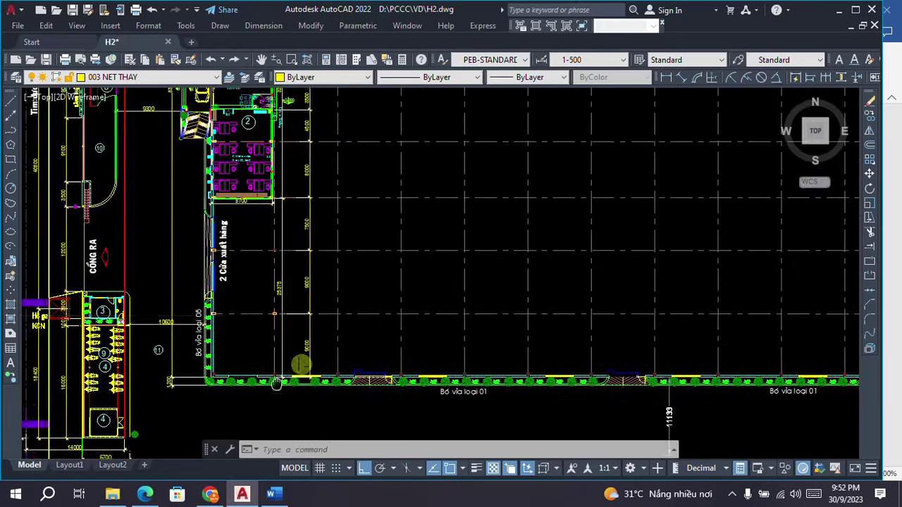
scroll(331, 296, "down", 3)
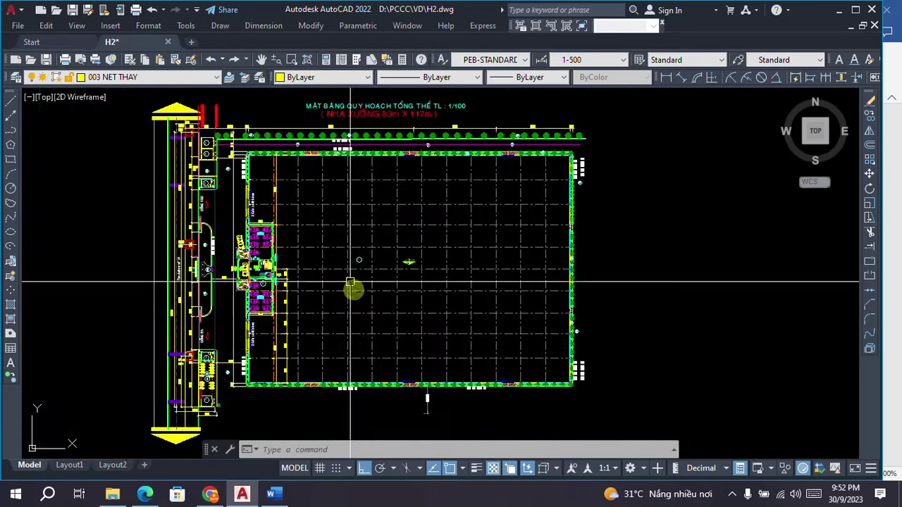
- Start measuring the workshop's floor area with AREA, picking the inner northwest and northeast wall corners
scroll(261, 172, "up", 4)
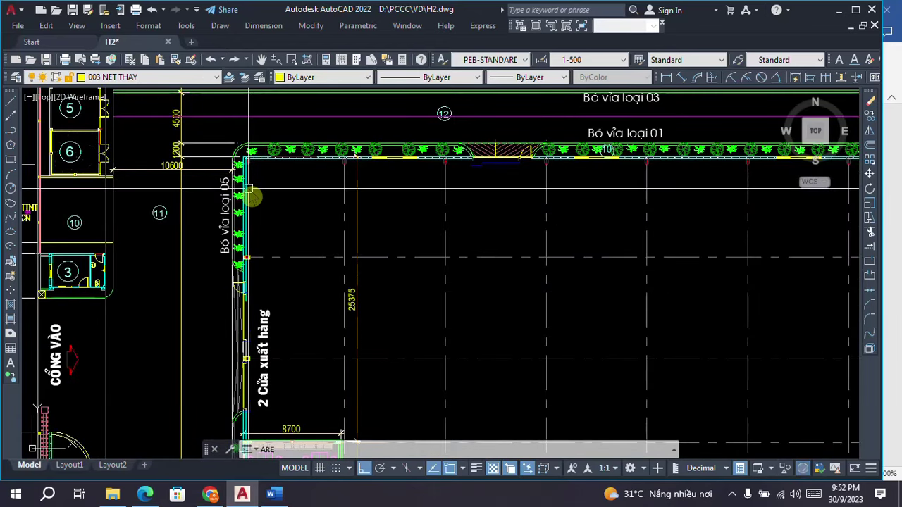
type("AREA")
key("Return")
scroll(252, 169, "up", 4)
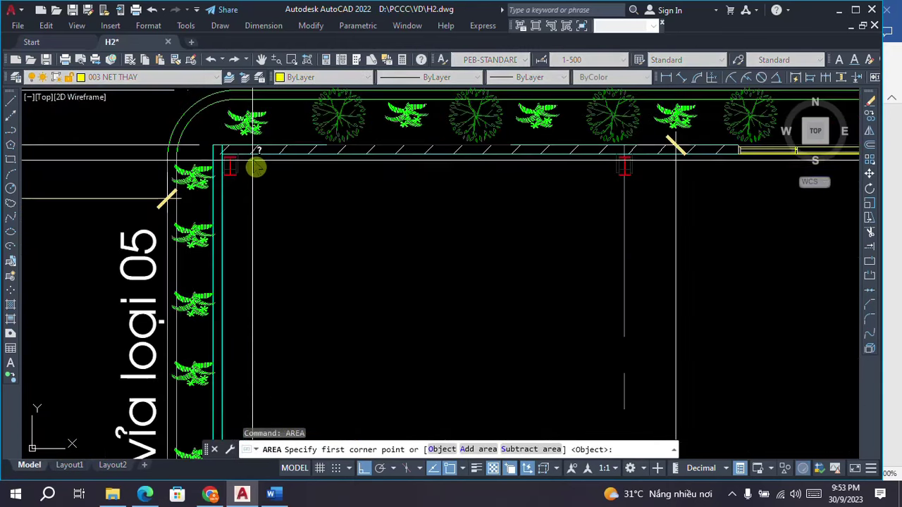
scroll(185, 147, "down", 2)
left_click(177, 155)
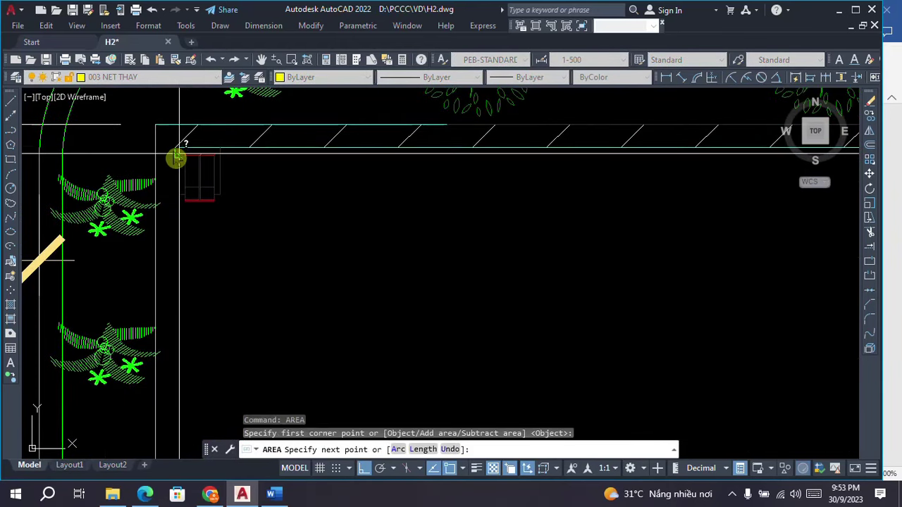
scroll(169, 152, "down", 2)
scroll(155, 168, "down", 6)
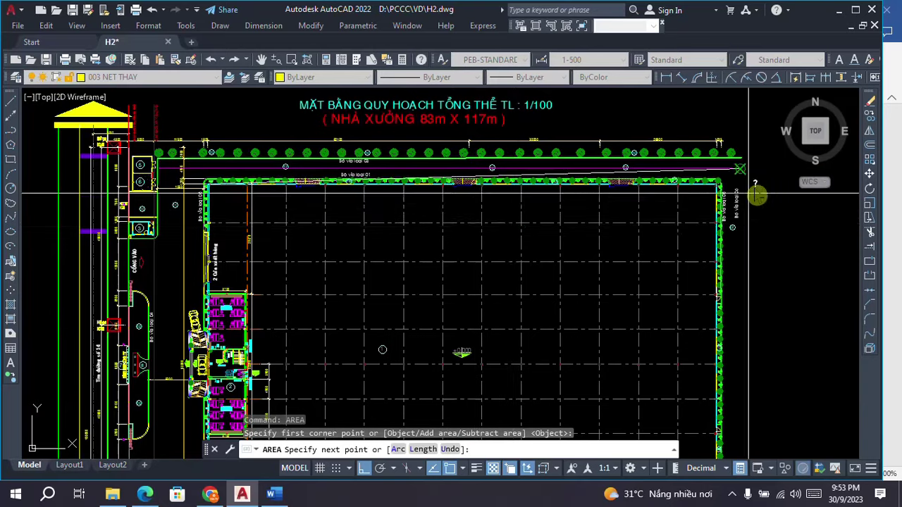
scroll(688, 208, "up", 5)
scroll(687, 208, "up", 6)
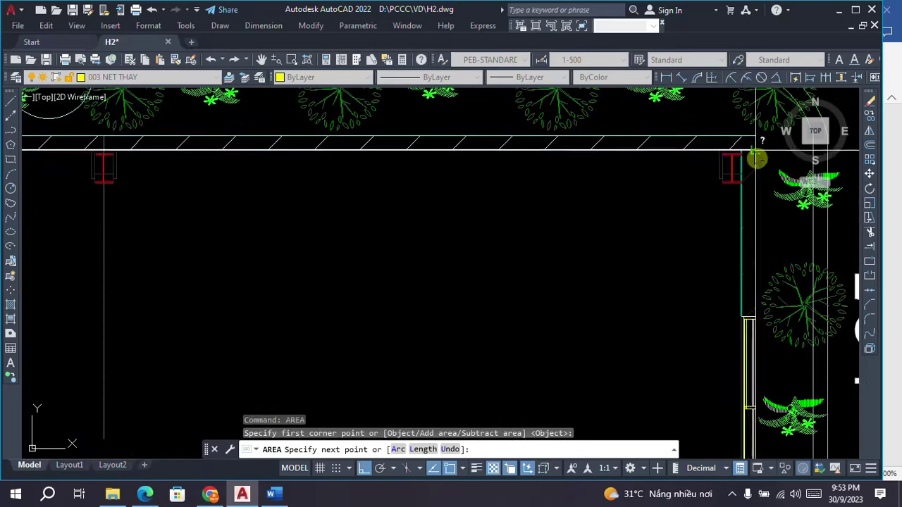
left_click(719, 148)
scroll(715, 130, "down", 3)
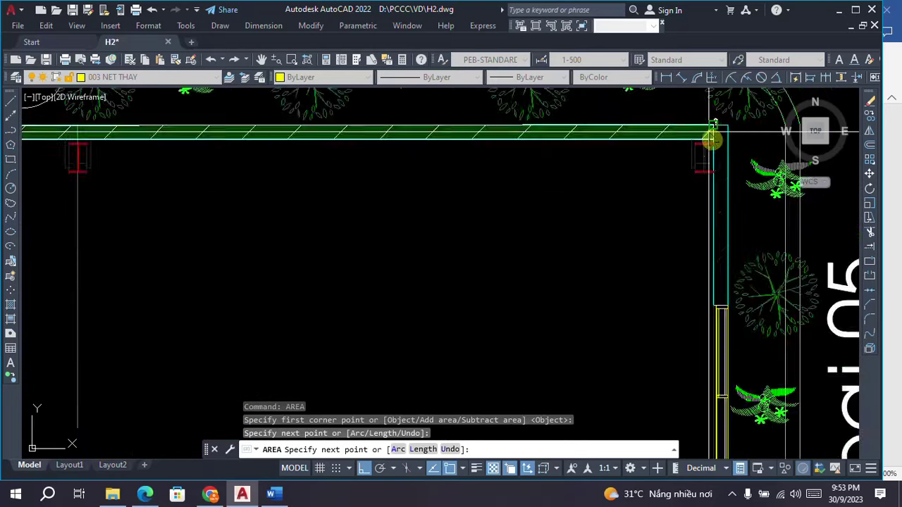
- Complete the workshop's area measurement by picking the inner southeast and southwest wall corners
scroll(716, 127, "down", 5)
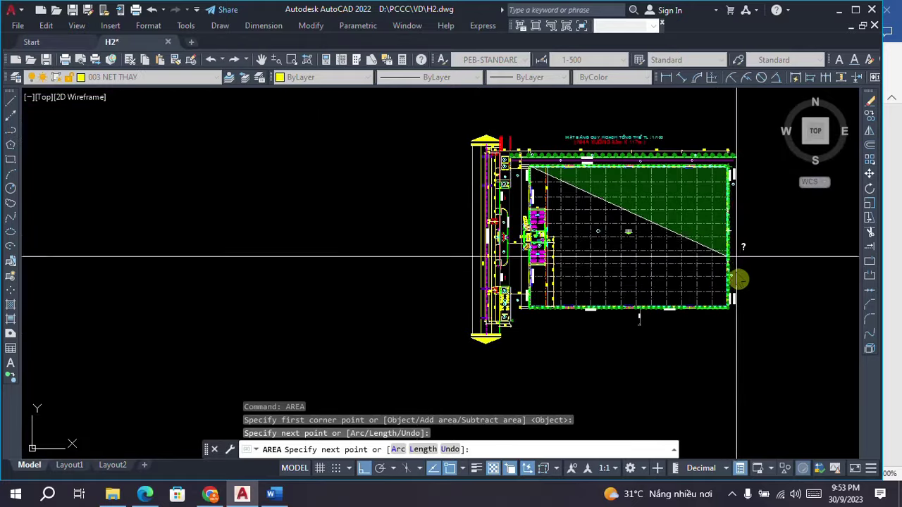
scroll(738, 312, "up", 6)
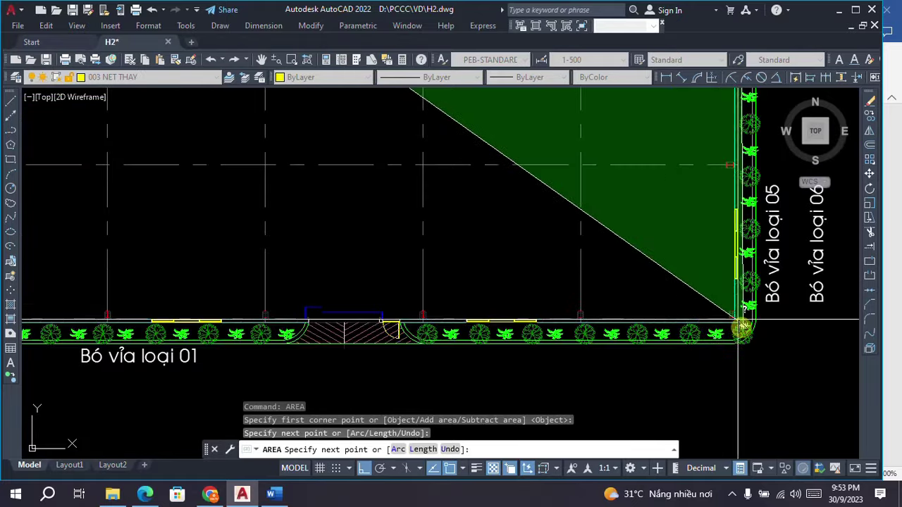
left_click(727, 326)
scroll(727, 326, "down", 4)
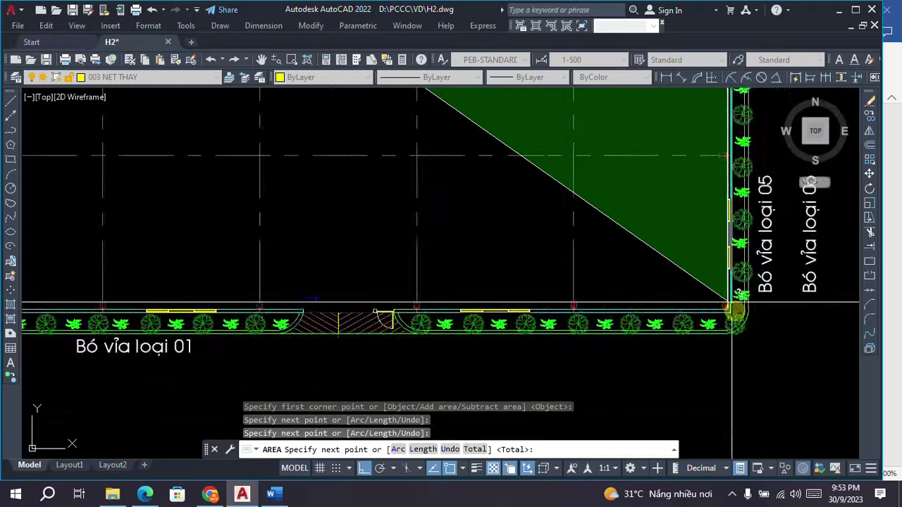
scroll(624, 308, "up", 7)
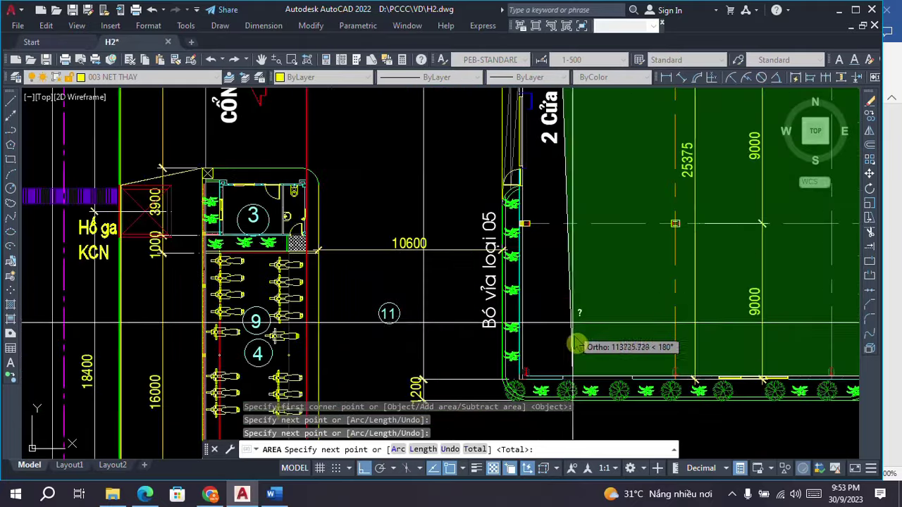
scroll(542, 402, "up", 8)
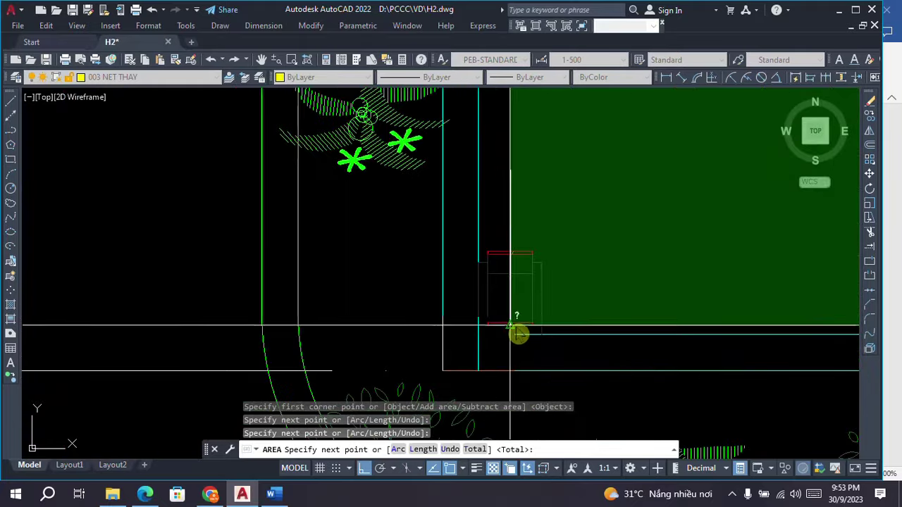
left_click(477, 336)
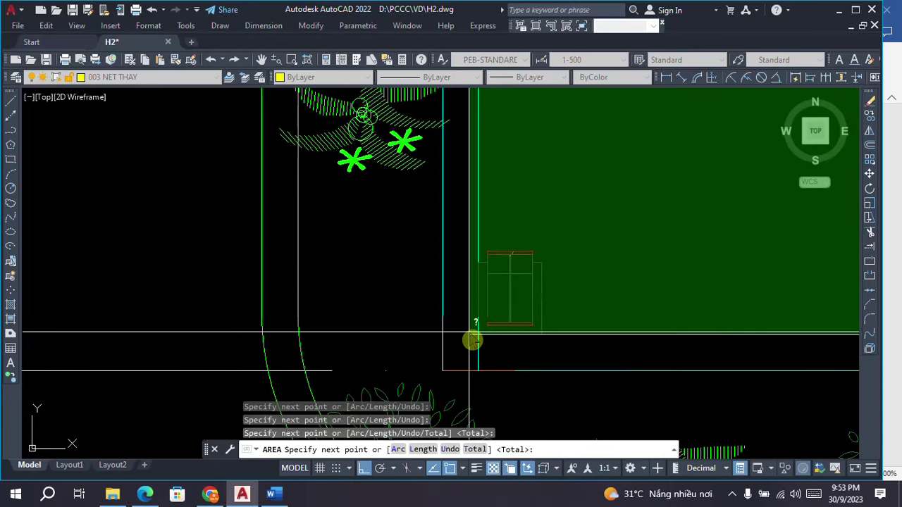
key("Return")
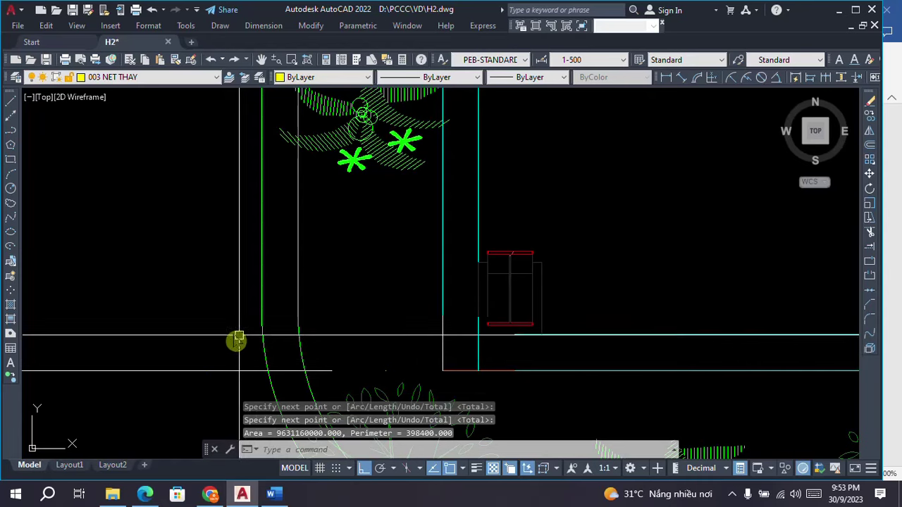
- Check the area result in the command history and review the fire resistance pentagon diagram below the drawings
key("F2")
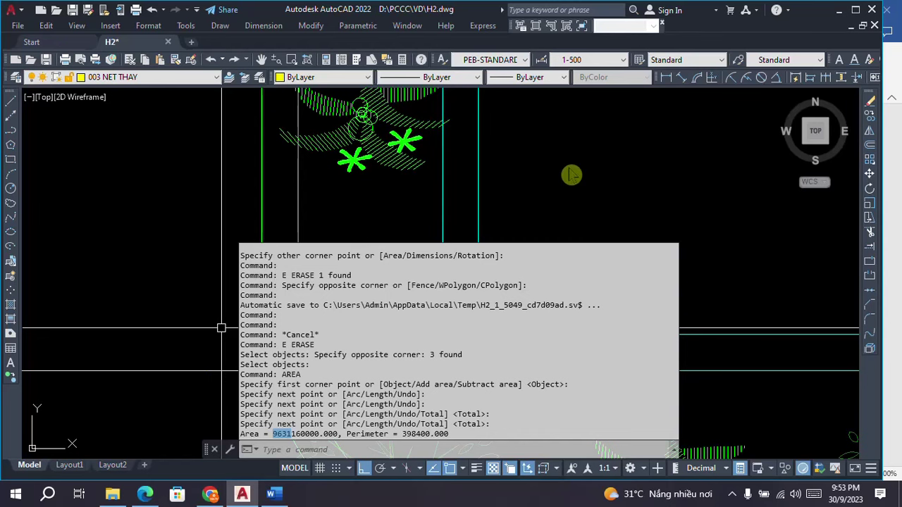
scroll(391, 180, "up", 3)
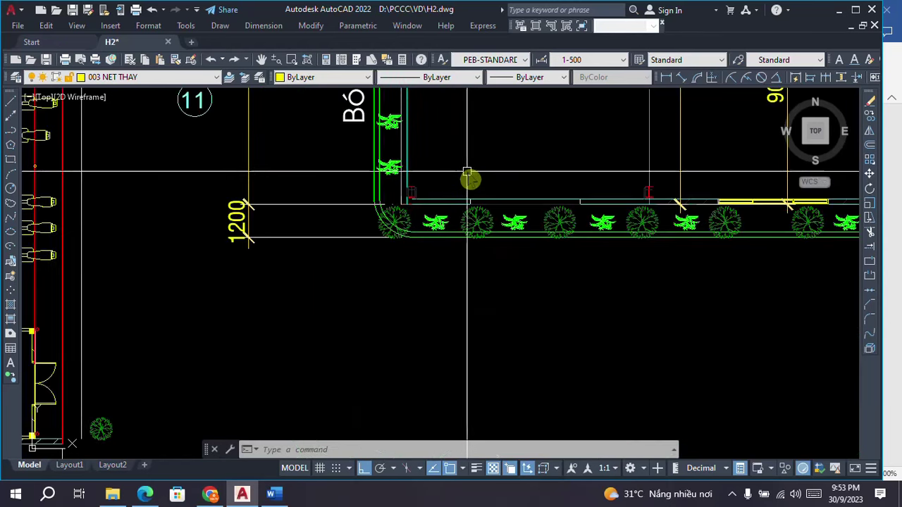
scroll(467, 172, "down", 6)
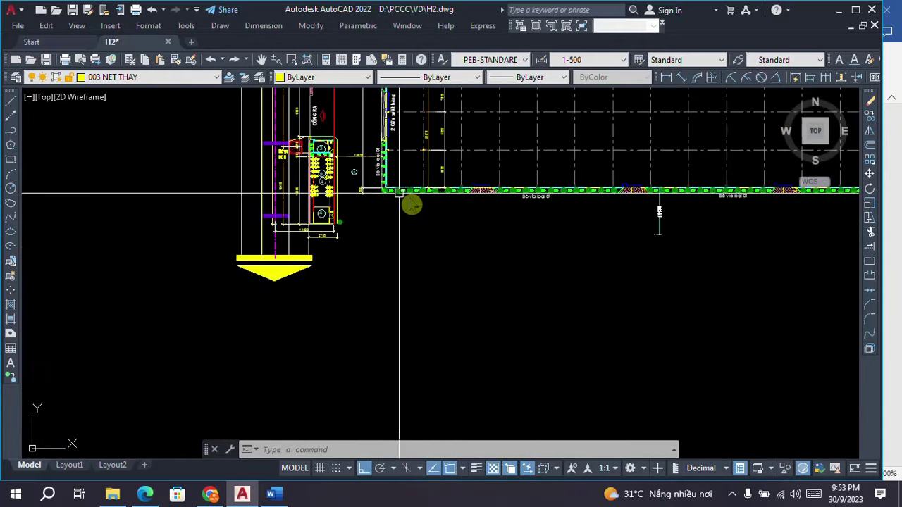
scroll(399, 192, "down", 4)
scroll(628, 271, "down", 2)
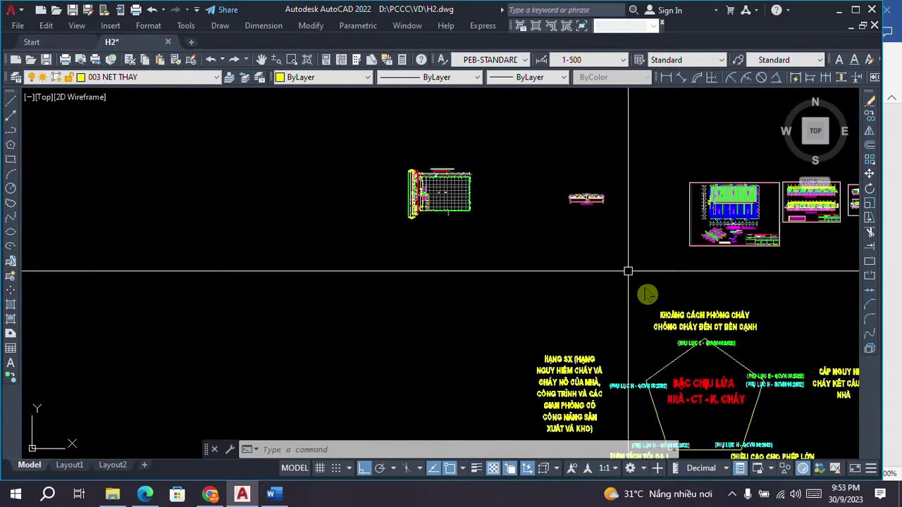
middle_click_drag(628, 270, 419, 175)
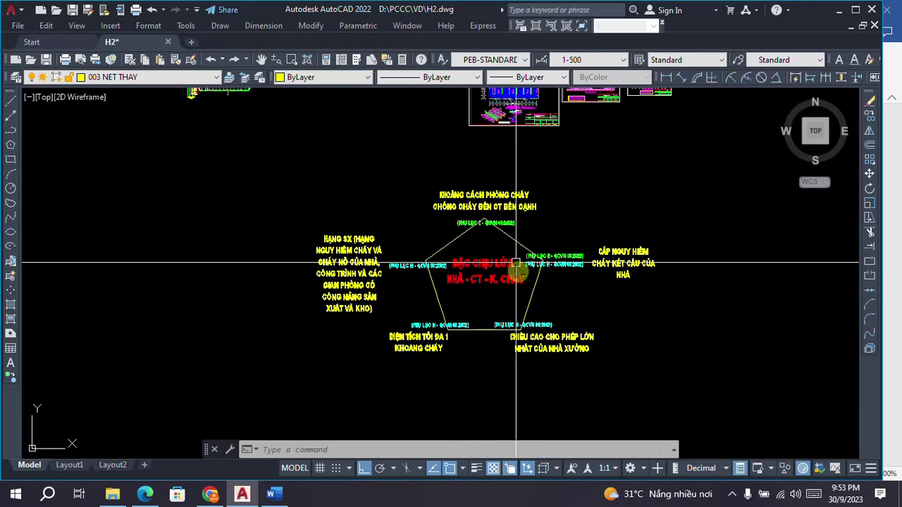
scroll(517, 264, "up", 4)
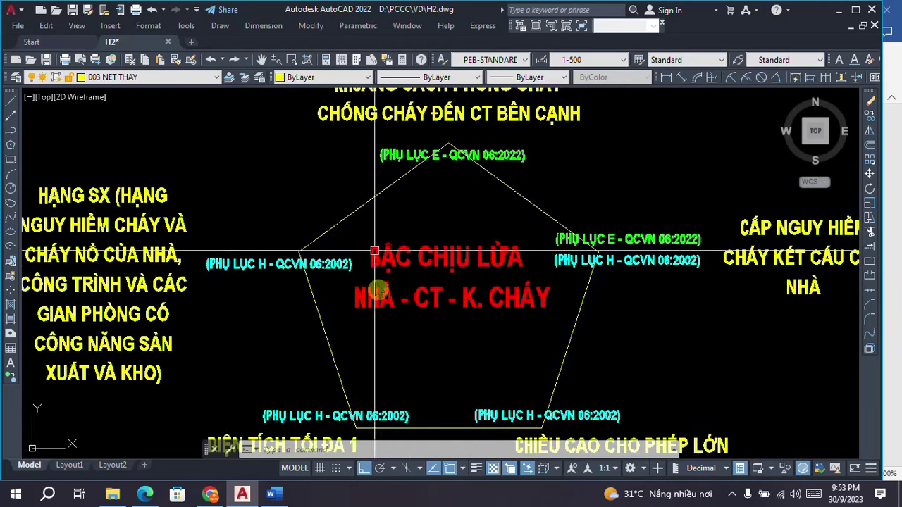
scroll(364, 182, "down", 2)
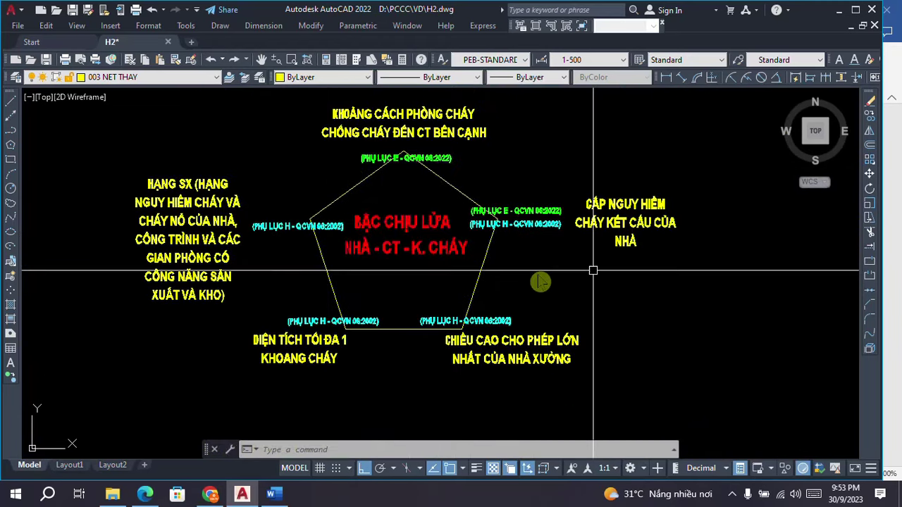
scroll(594, 271, "down", 6)
scroll(580, 241, "up", 2)
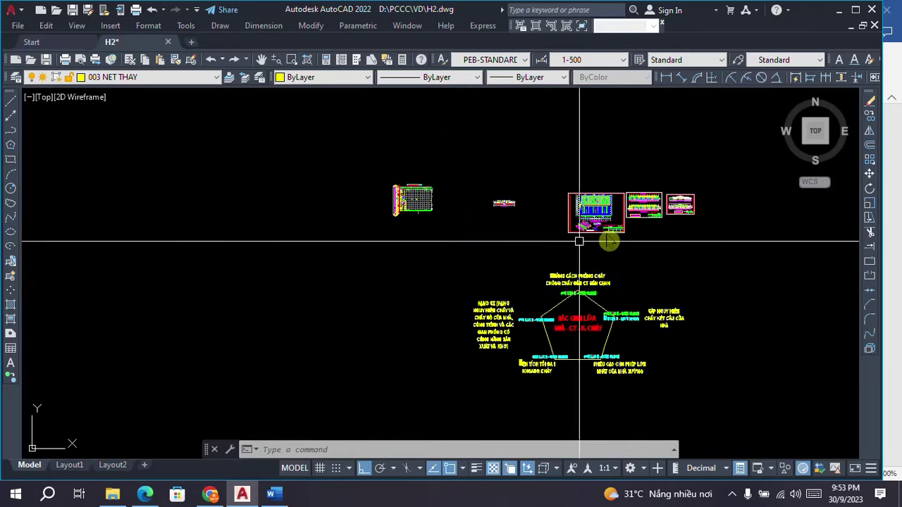
- Examine the workshop cross section's floor-to-ridge height dimension beside the central column
scroll(517, 199, "up", 11)
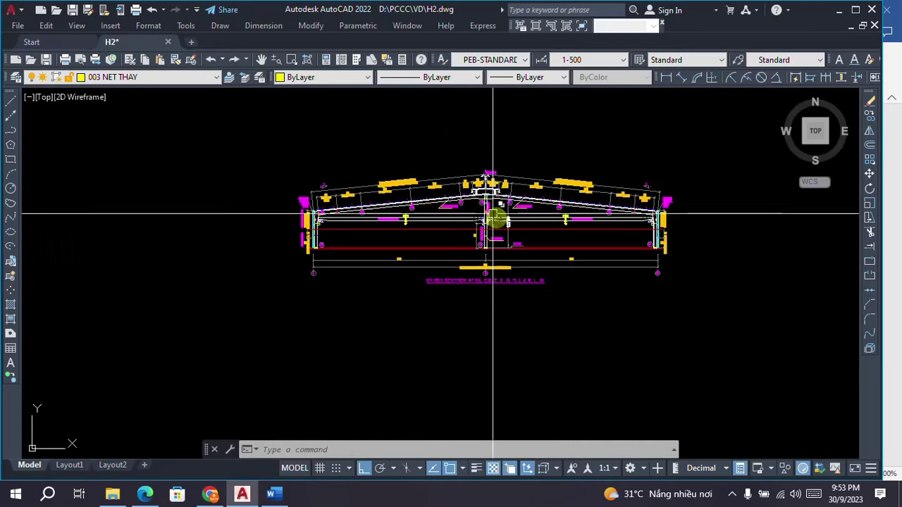
scroll(497, 220, "up", 6)
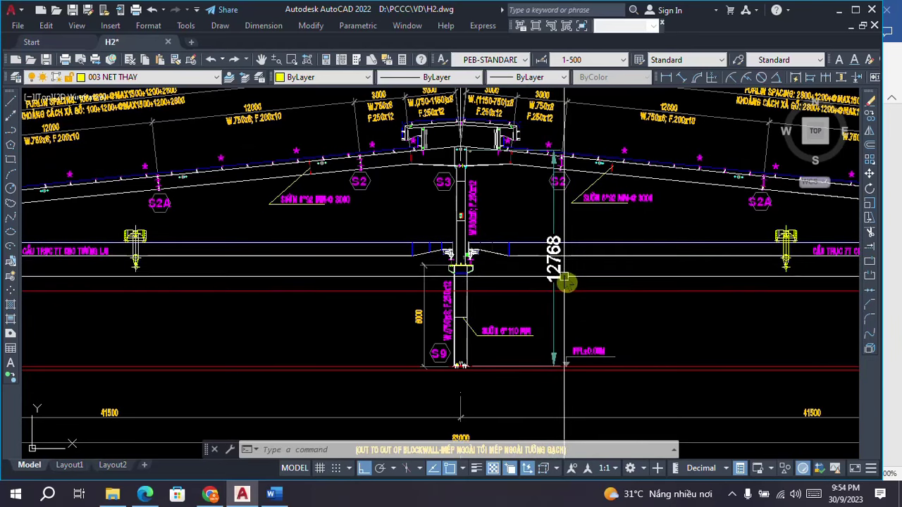
scroll(576, 254, "down", 5)
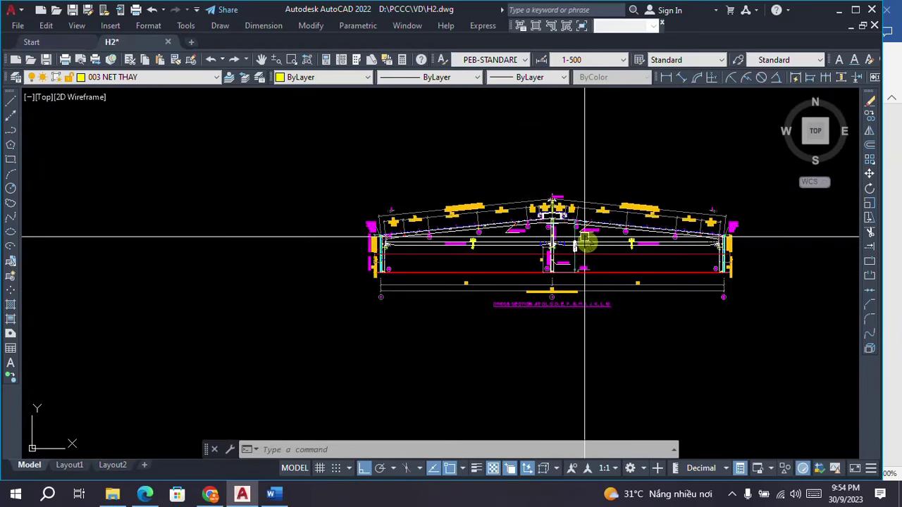
- Add multiline text beside the cross section reading "S = 9600 M2" and "H = 12,7M" with text height 20000
scroll(585, 229, "down", 2)
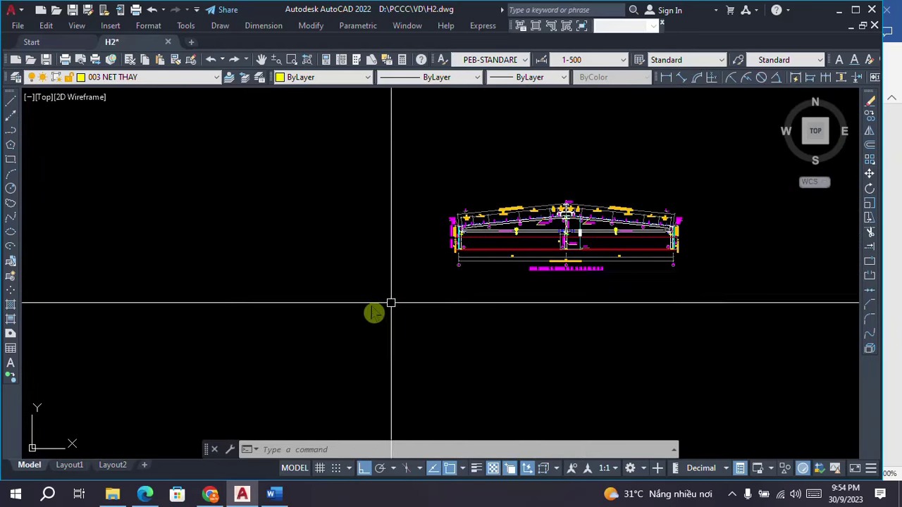
type("t")
key("Return")
left_click(176, 245)
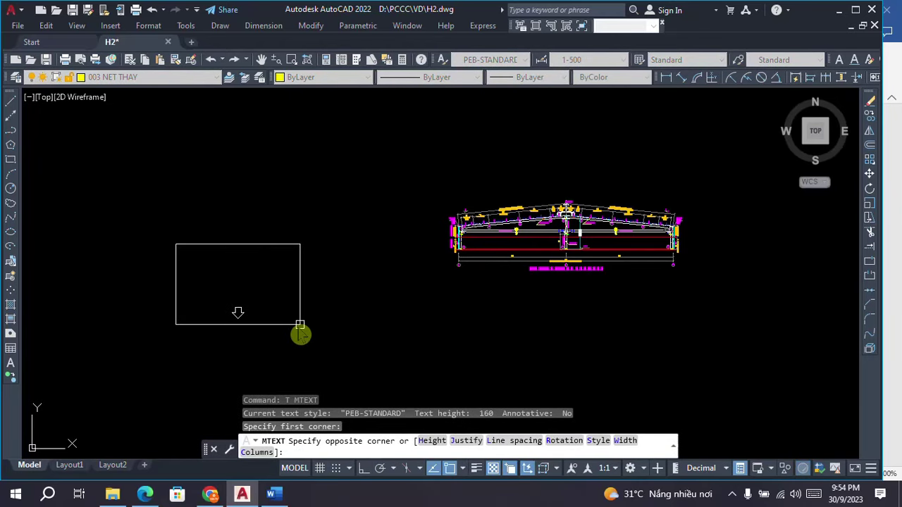
left_click(301, 334)
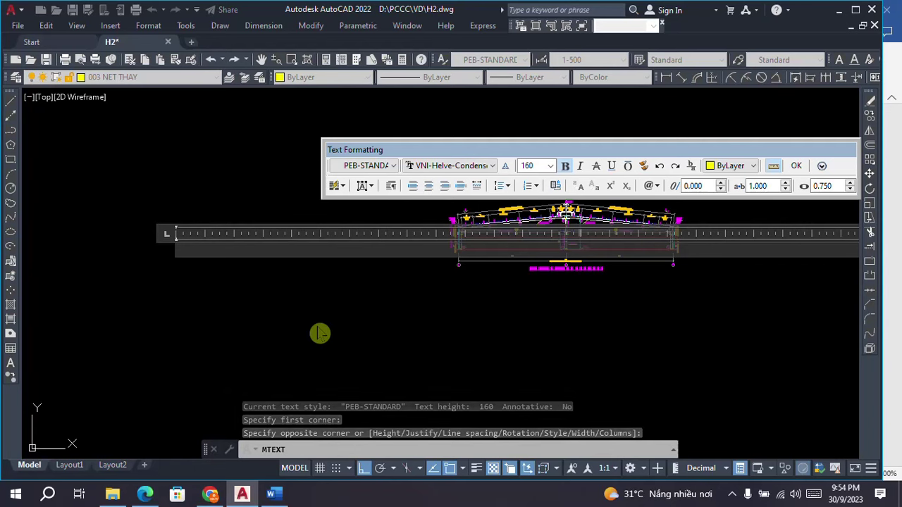
type("S=")
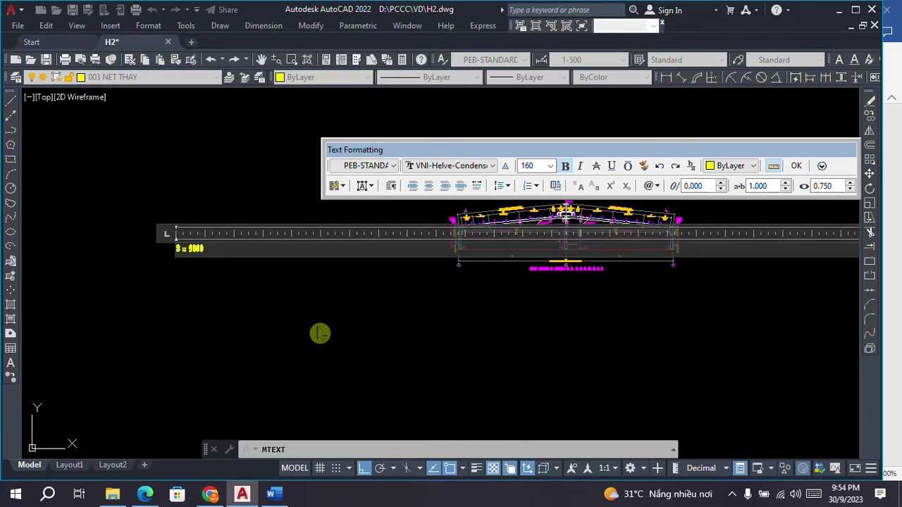
type("9000")
key("Return")
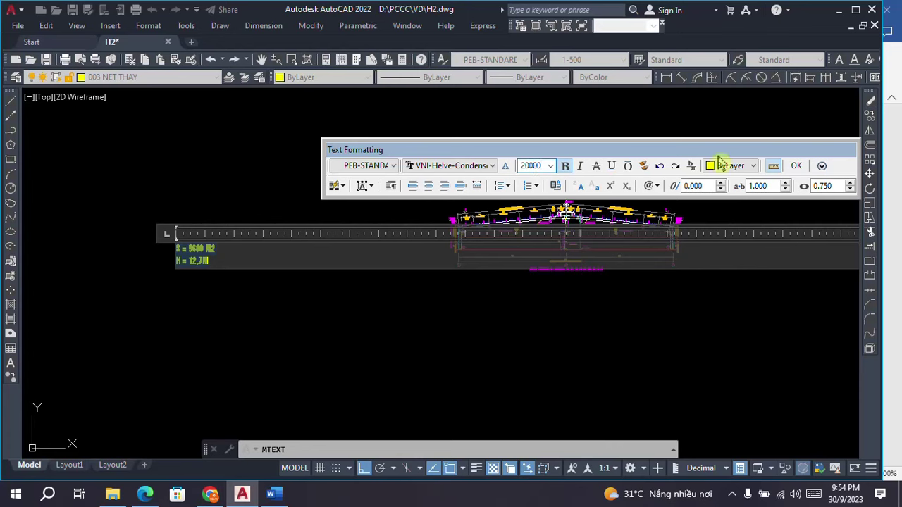
left_click(797, 166)
scroll(418, 218, "down", 2)
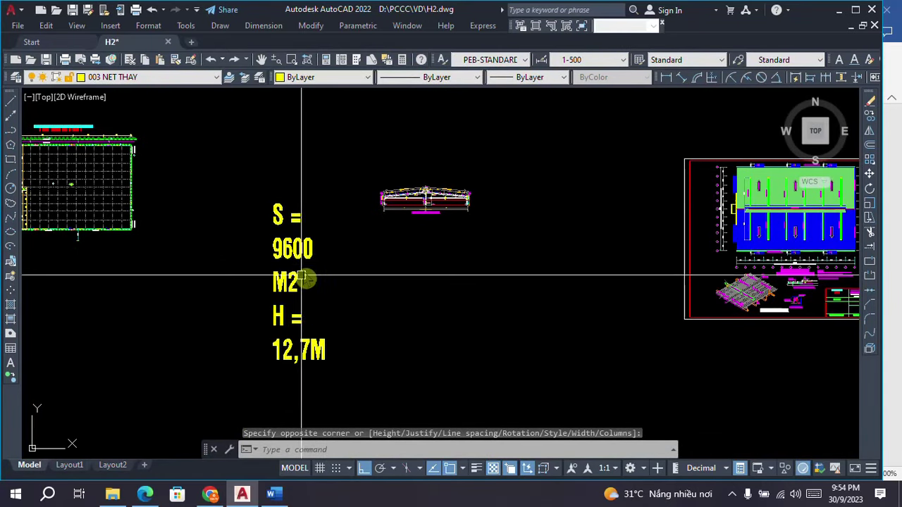
mouse_move(306, 261)
middle_mouse_down()
mouse_move(292, 238)
mouse_move(262, 239)
middle_mouse_up()
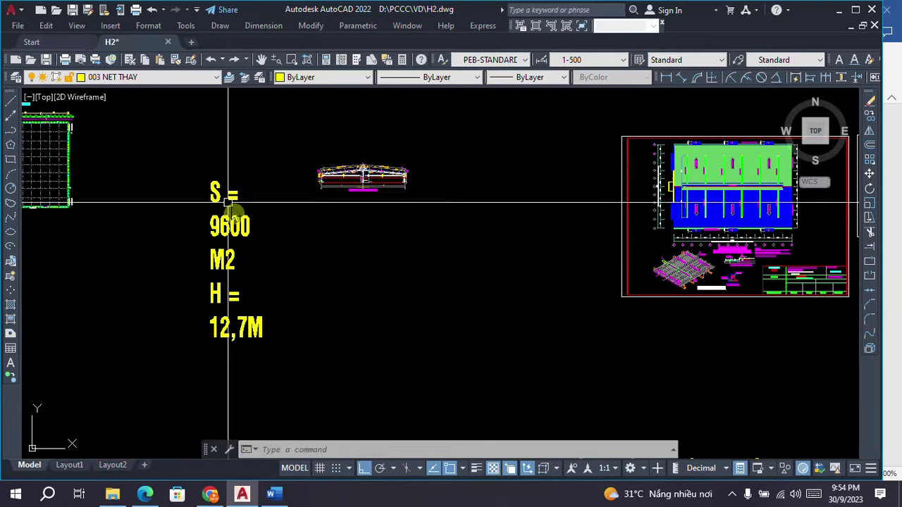
middle_click_drag(231, 208, 302, 233)
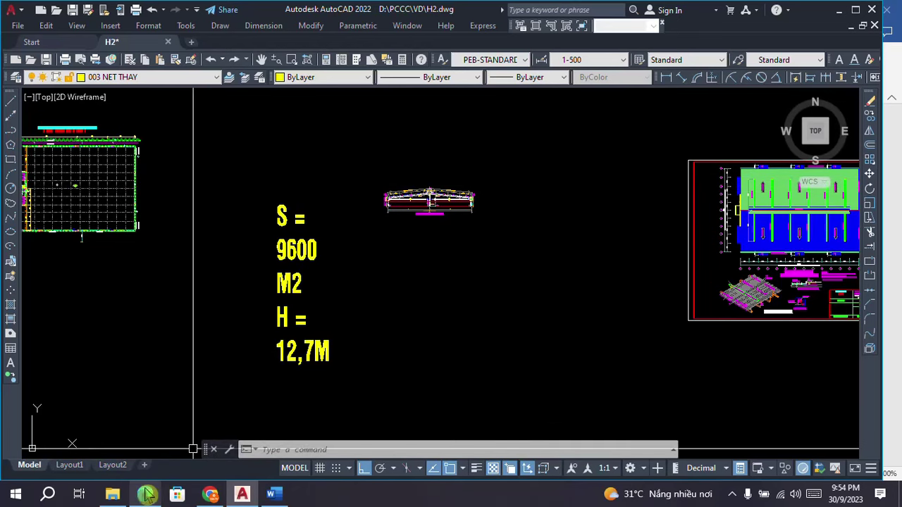
- Switch to Edge and open page 162 of the second QCVN 06:2022 document at Table H.9 for production buildings
mouse_move(152, 498)
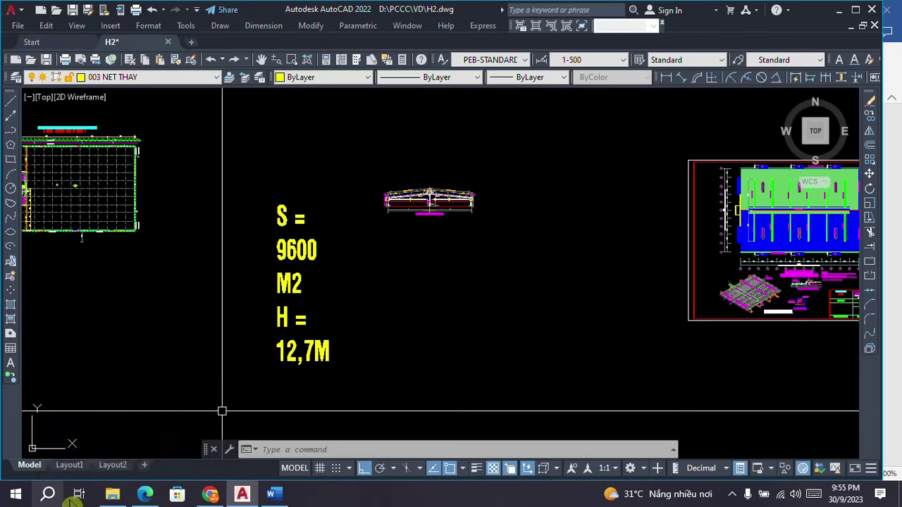
left_click(145, 495)
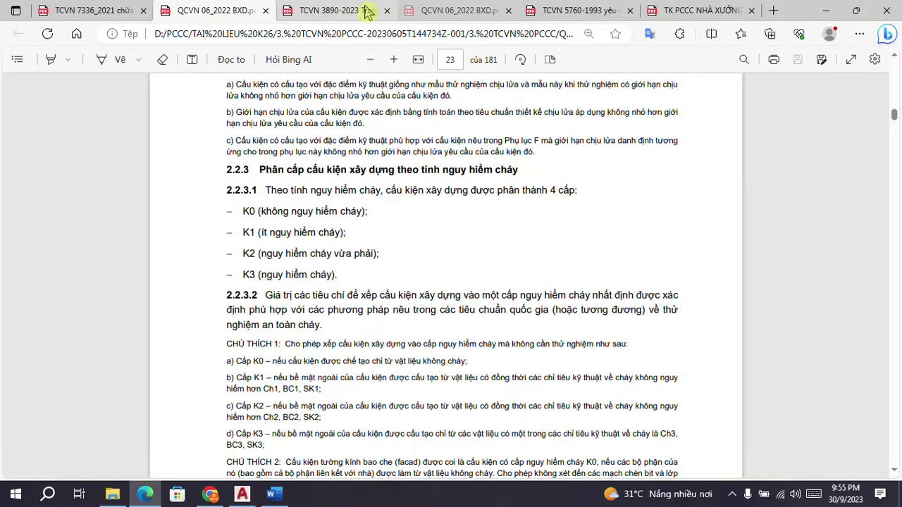
left_click(442, 14)
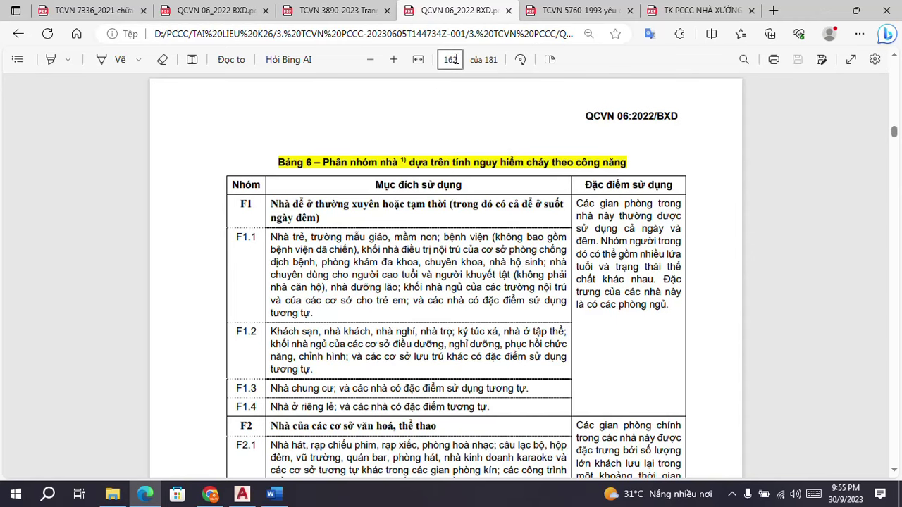
left_click(445, 61)
type("162")
key("Return")
scroll(421, 241, "down", 5)
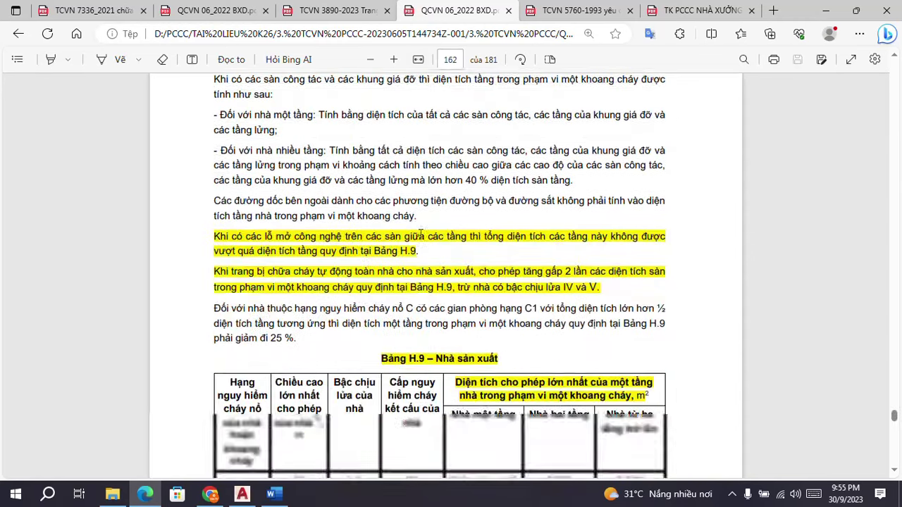
scroll(421, 233, "down", 1)
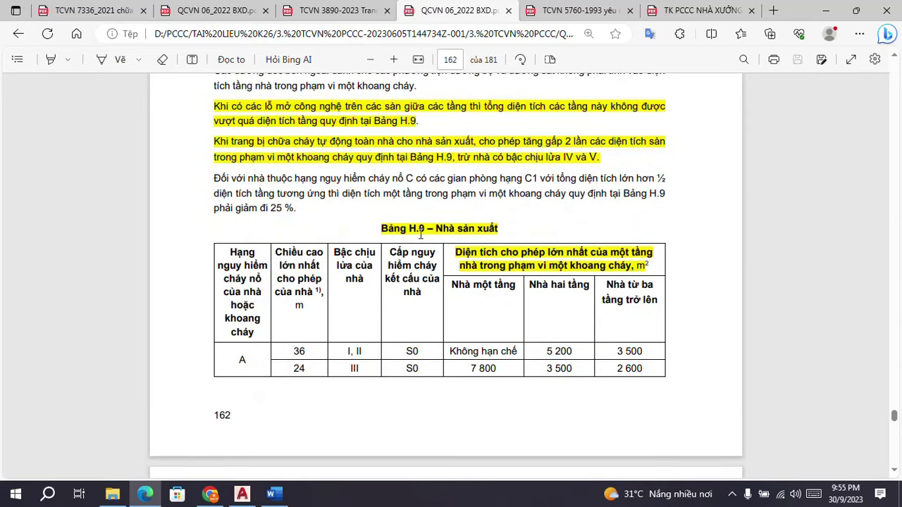
scroll(415, 224, "down", 1)
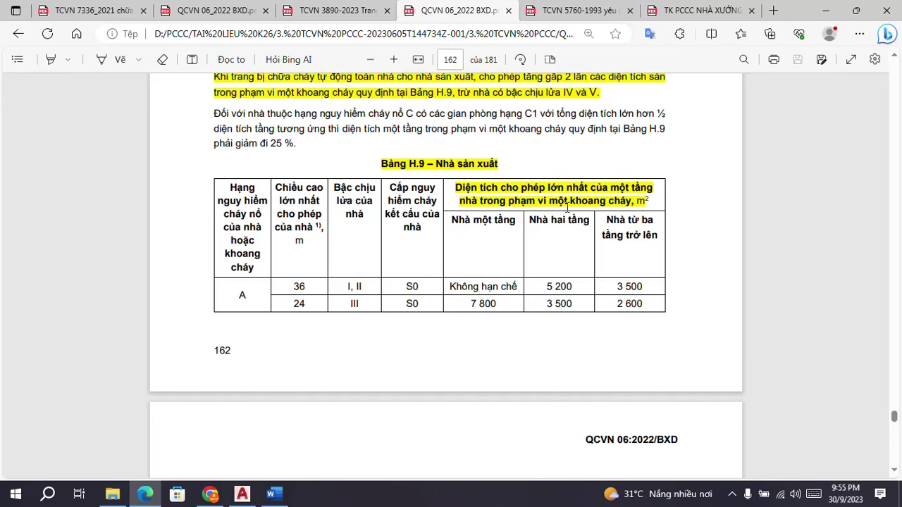
- Compare the height, fire resistance, structural hazard and compartment area limits in Table H.9 across pages 162 and 163
scroll(587, 213, "down", 5)
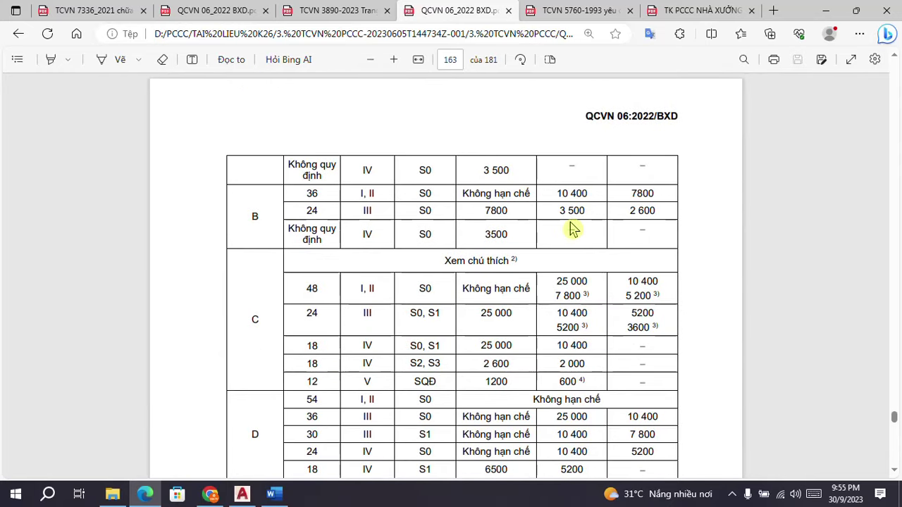
scroll(484, 282, "up", 4)
scroll(487, 293, "up", 1)
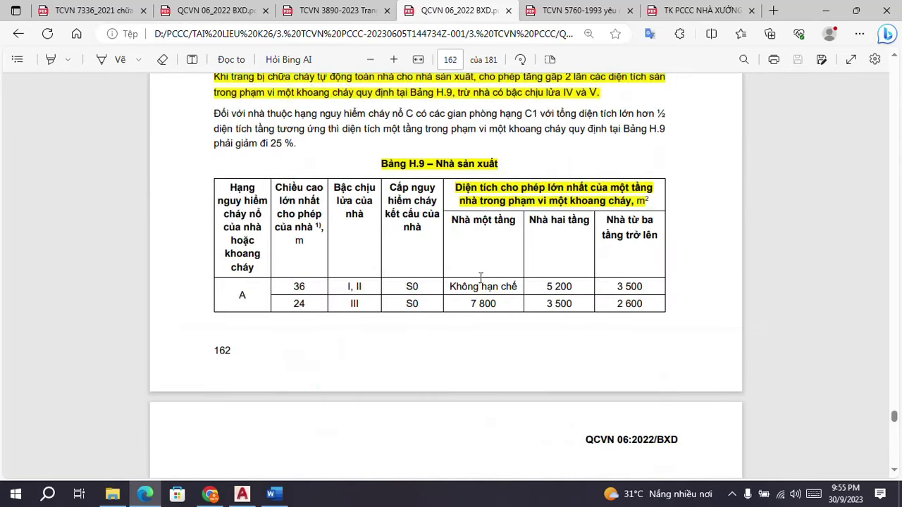
scroll(437, 164, "down", 4)
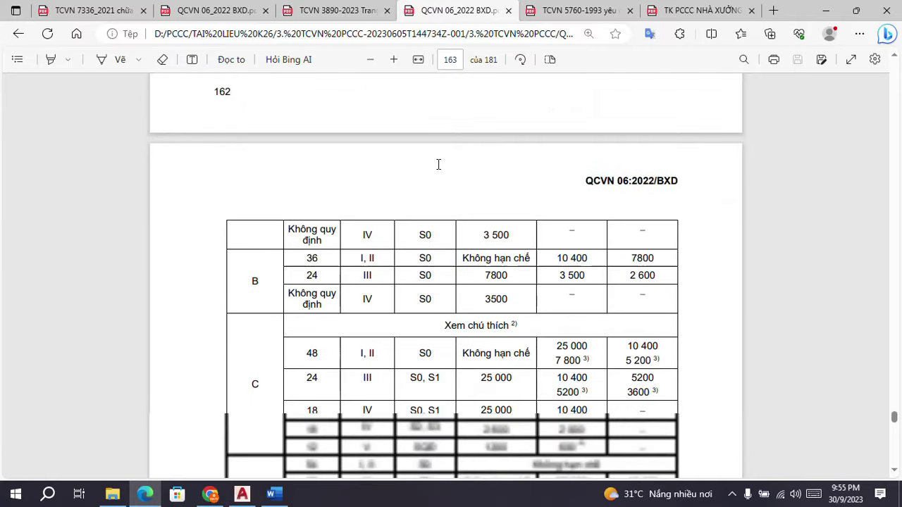
scroll(438, 164, "down", 1)
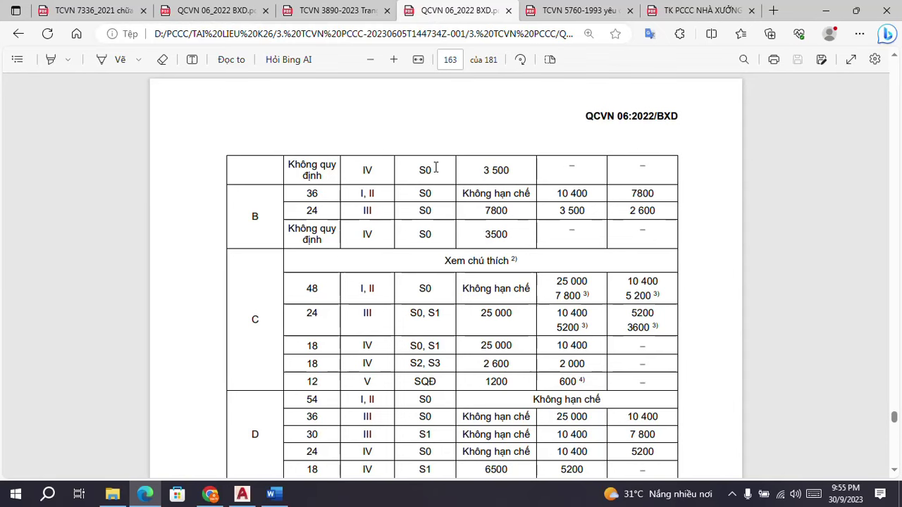
scroll(414, 180, "up", 4)
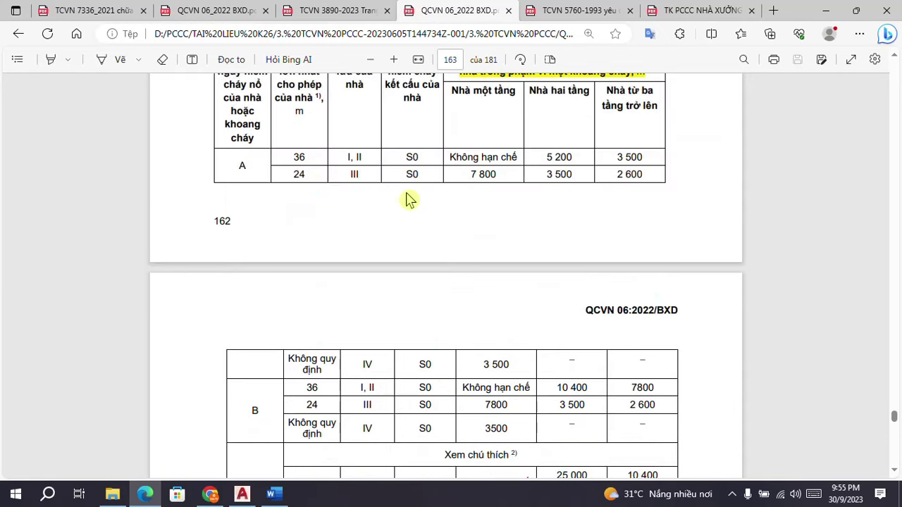
scroll(408, 196, "up", 1)
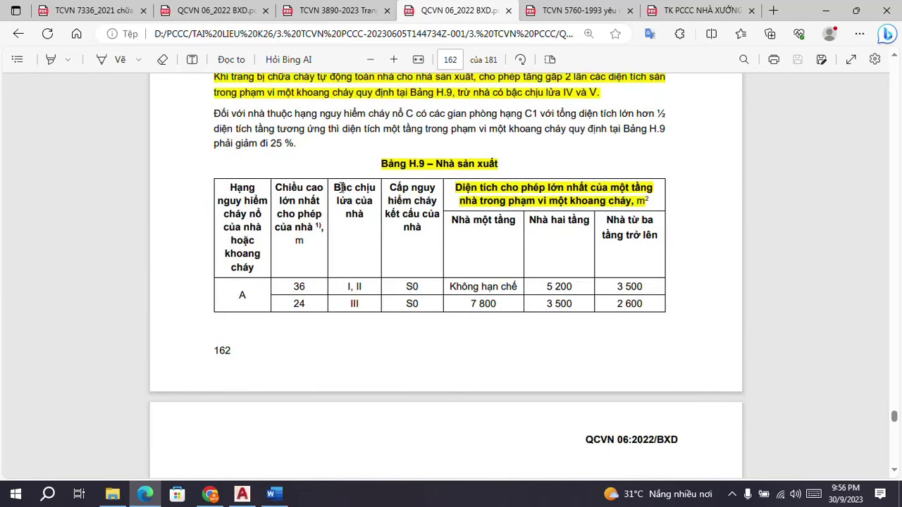
- Point out the "Bậc chịu lửa của nhà" column heading in Table H.9 by selecting its text, and clear the selection
left_click_drag(333, 187, 366, 213)
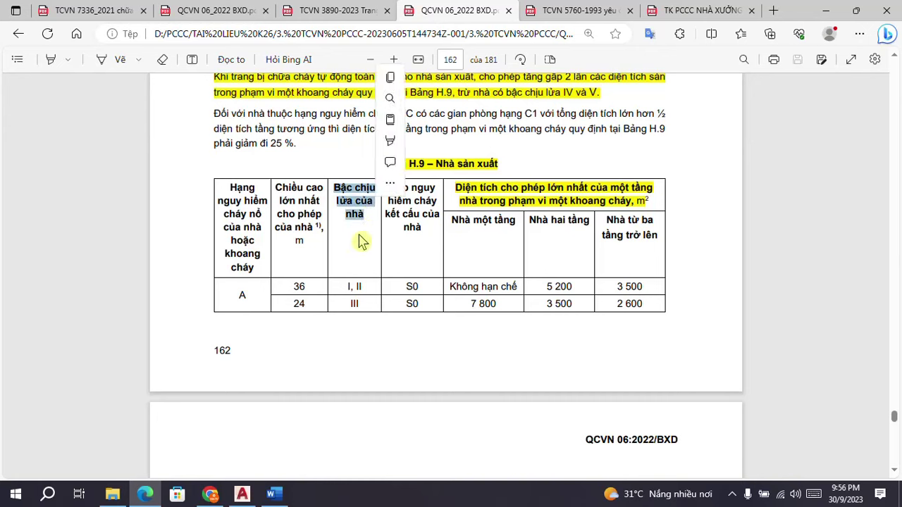
left_click(360, 212)
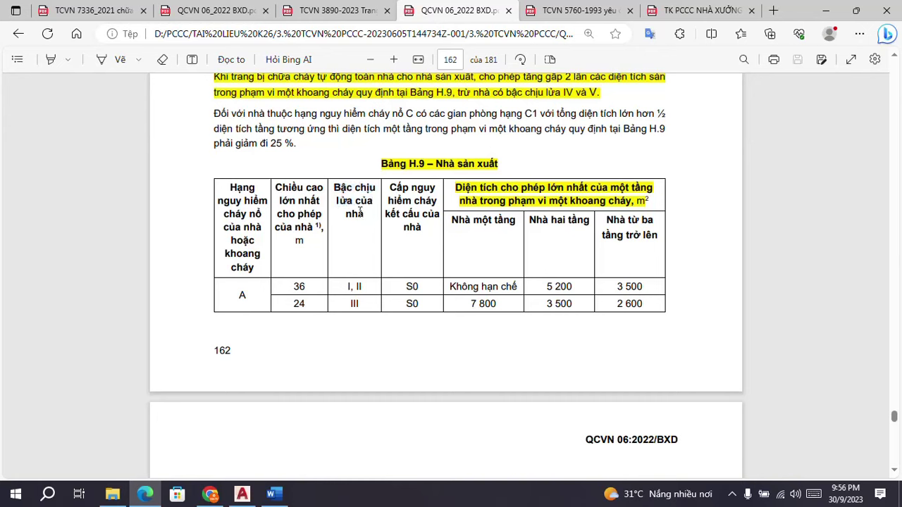
left_click_drag(334, 182, 371, 215)
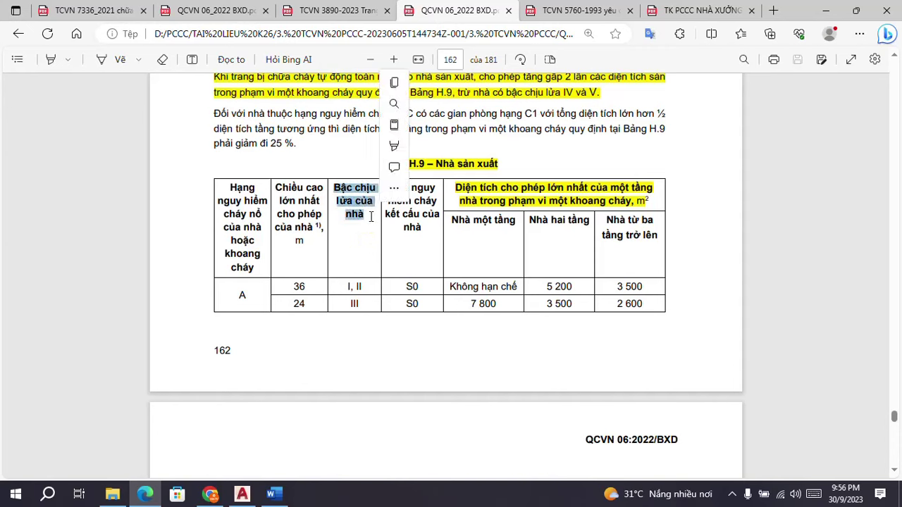
left_click(361, 240)
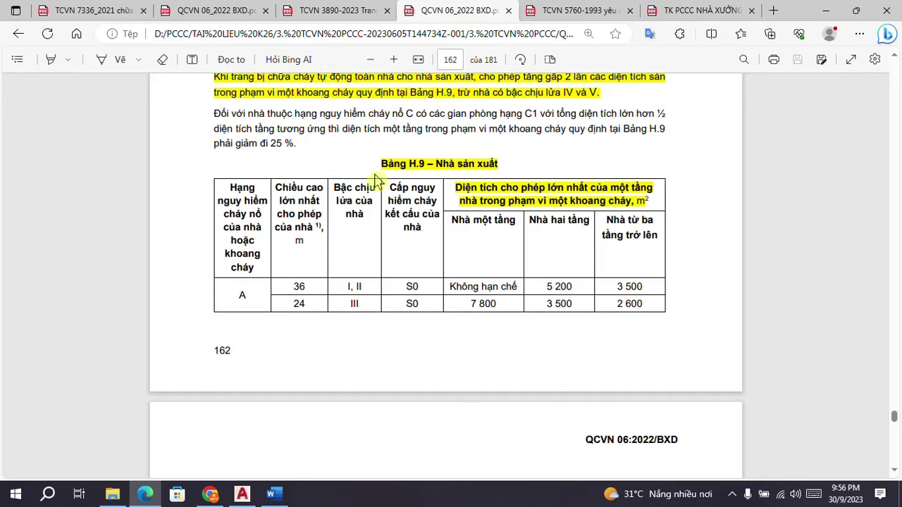
- Examine the height, fire resistance and structural hazard columns of Table H.9 for the hazard categories on pages 162 and 163
scroll(376, 180, "down", 3)
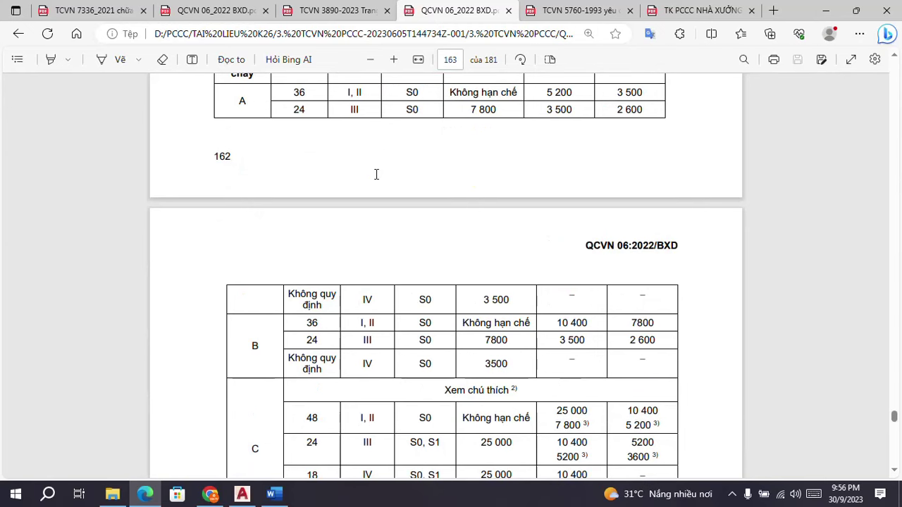
scroll(367, 184, "down", 1)
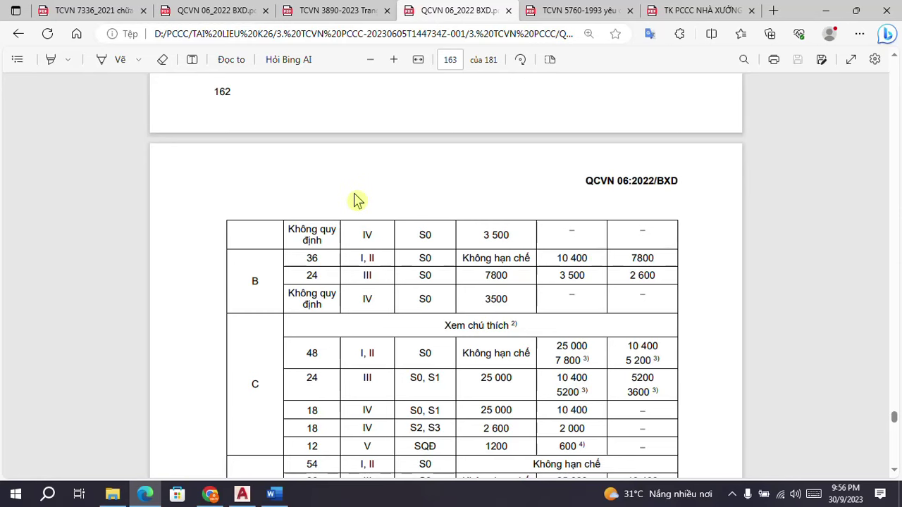
scroll(356, 198, "down", 1)
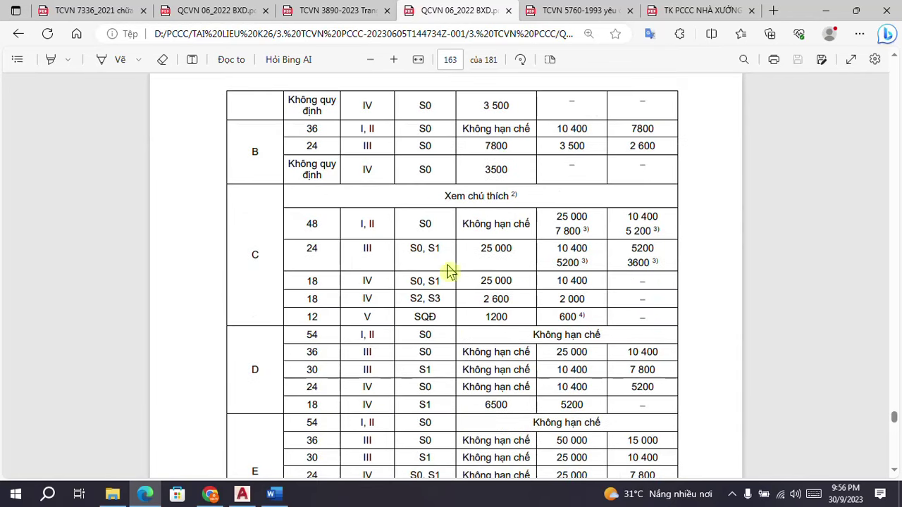
scroll(358, 236, "up", 4)
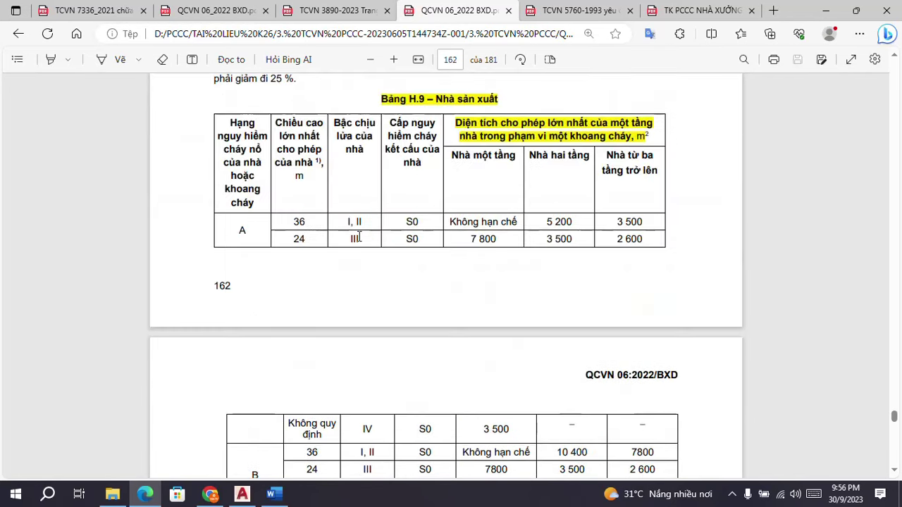
scroll(423, 225, "down", 4)
scroll(353, 219, "up", 3)
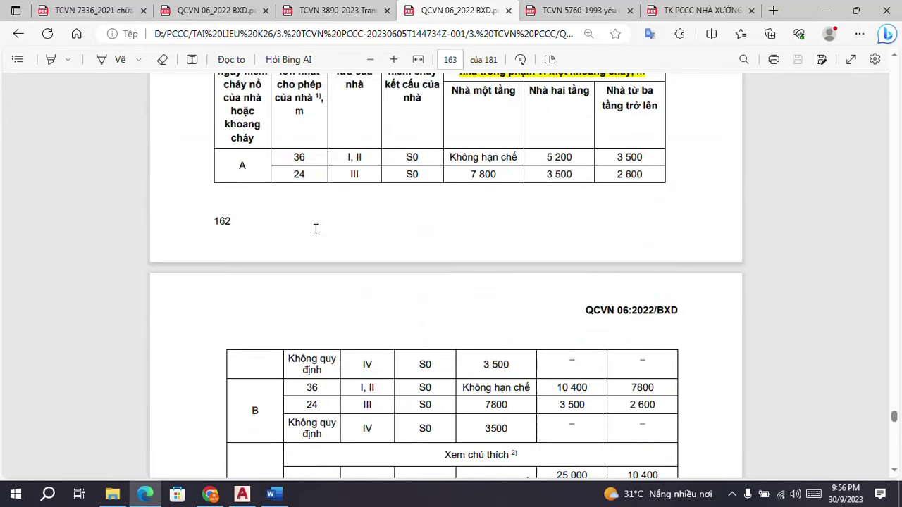
scroll(324, 198, "down", 2)
scroll(316, 218, "down", 1)
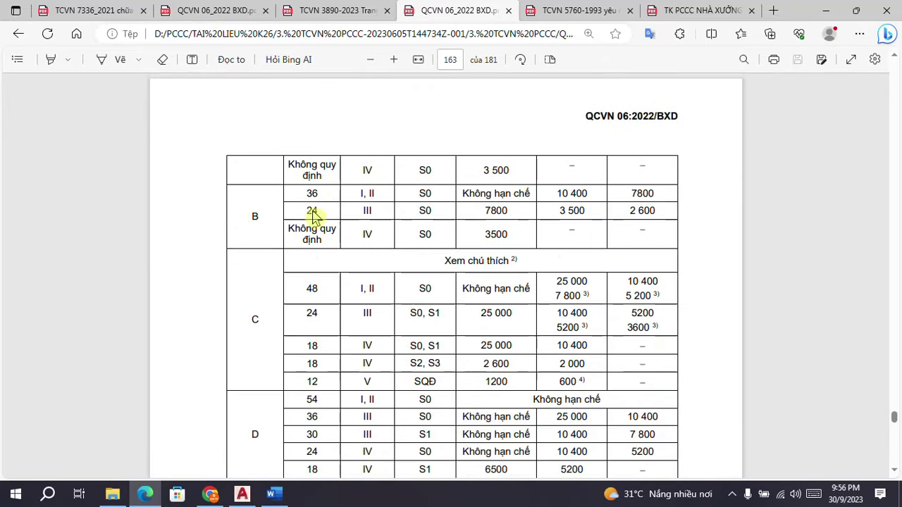
- Switch to AutoCAD to inspect the workshop site plan in H2.dwg, and return to Table H.9 in Edge
left_click(214, 496)
left_click(241, 496)
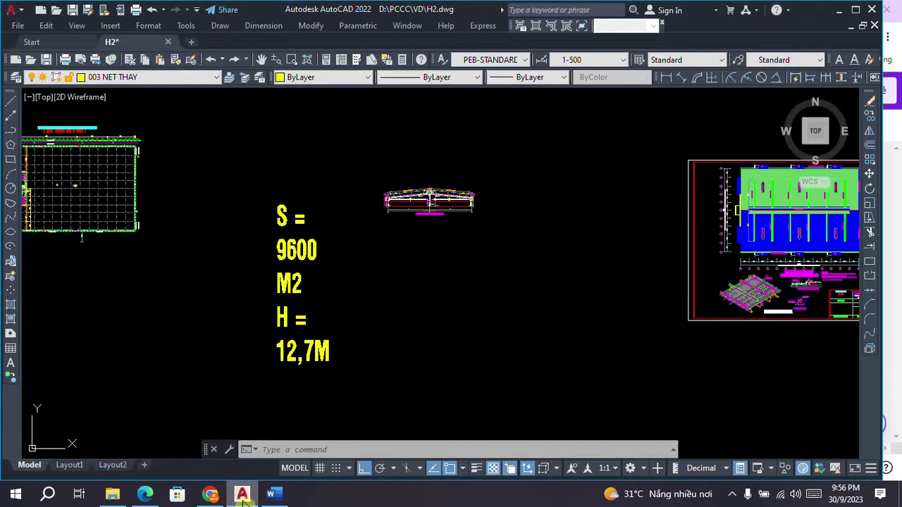
scroll(238, 266, "up", 7)
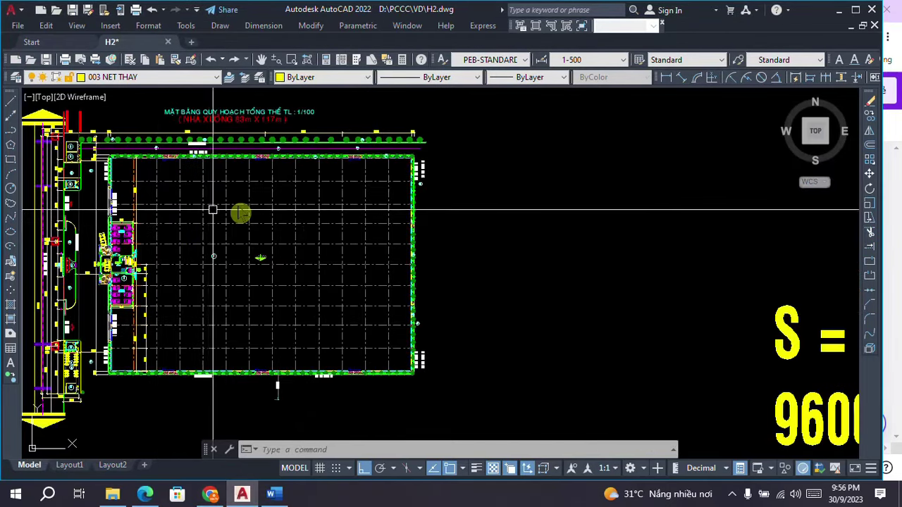
scroll(240, 212, "down", 3)
scroll(204, 371, "up", 1)
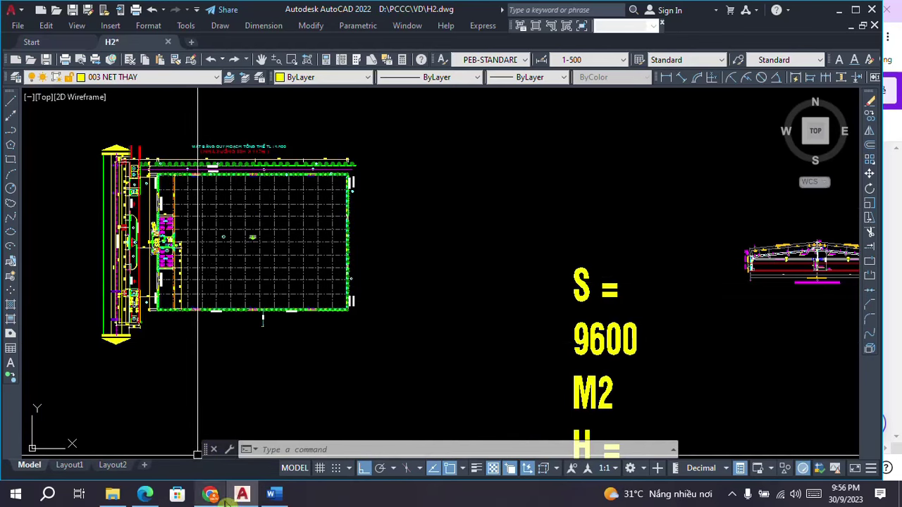
left_click(145, 494)
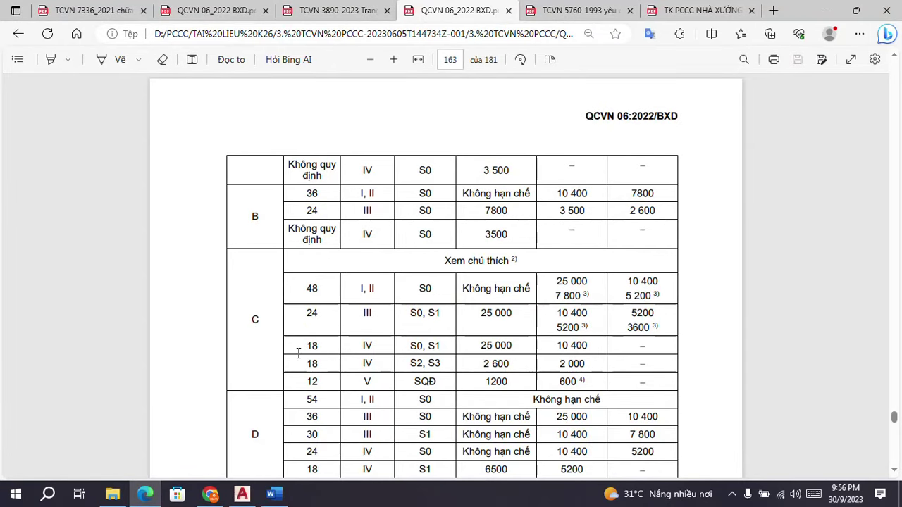
- Switch to AutoCAD and review the workshop's area and height note alongside the site plan and cross section
left_click(242, 495)
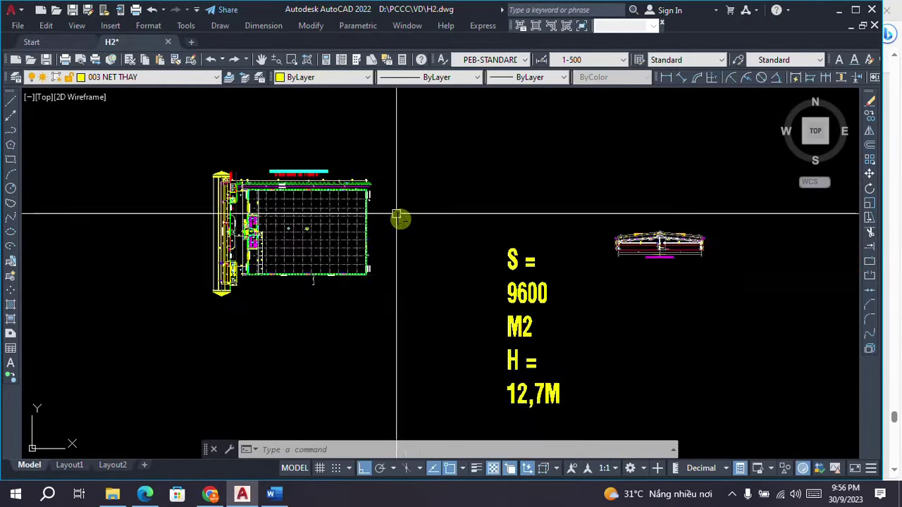
scroll(514, 359, "down", 2)
scroll(509, 326, "up", 5)
scroll(485, 308, "down", 3)
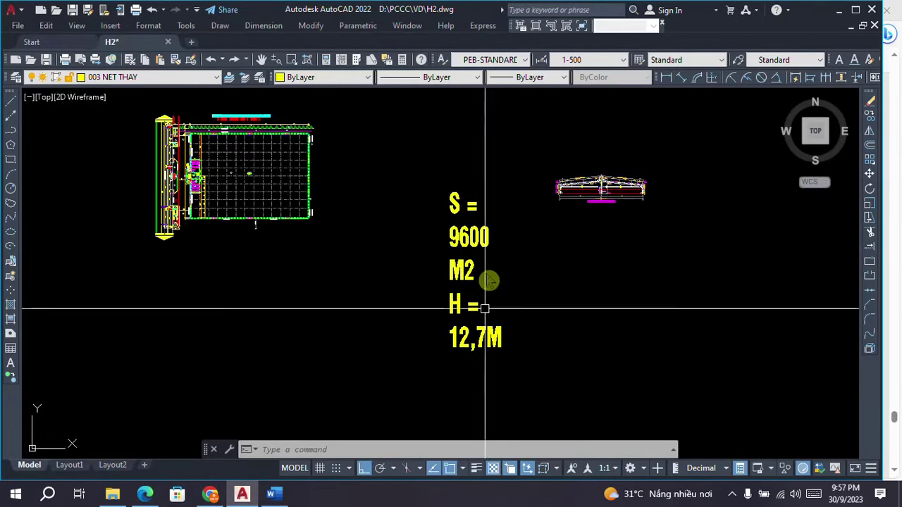
scroll(475, 227, "up", 3)
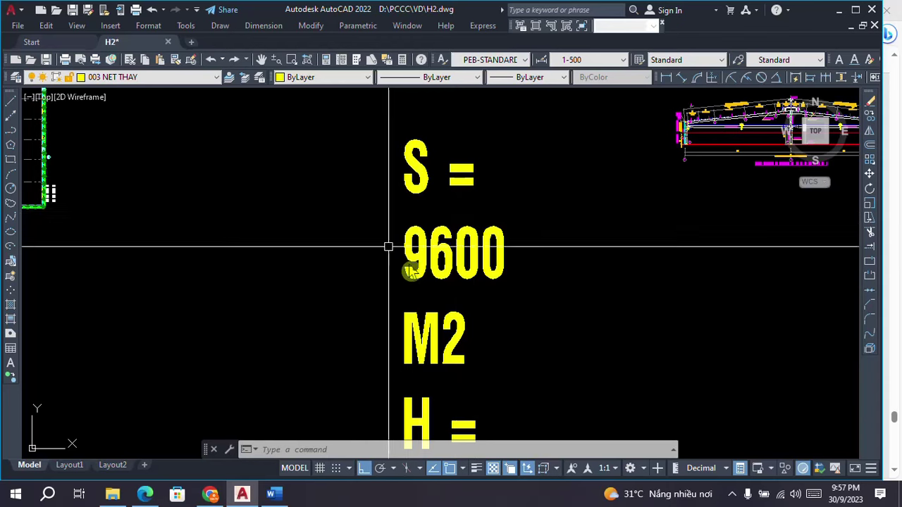
scroll(574, 277, "down", 4)
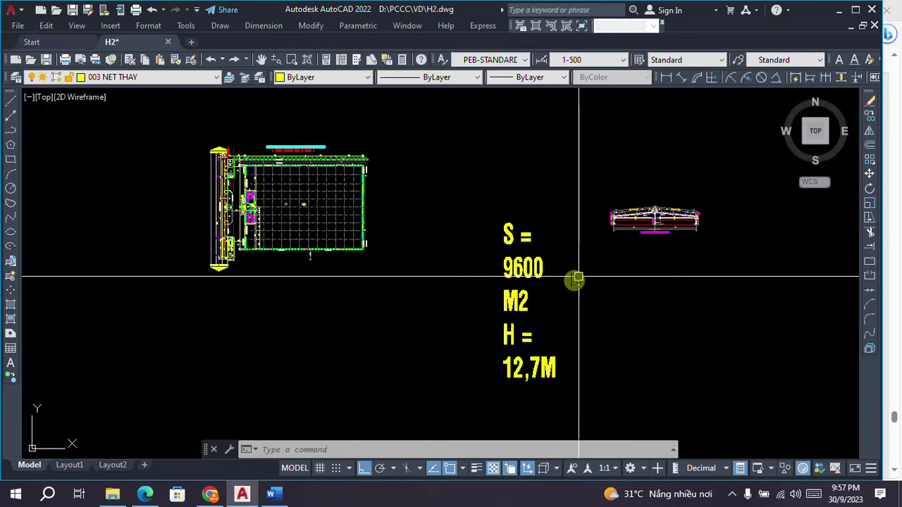
scroll(236, 161, "up", 4)
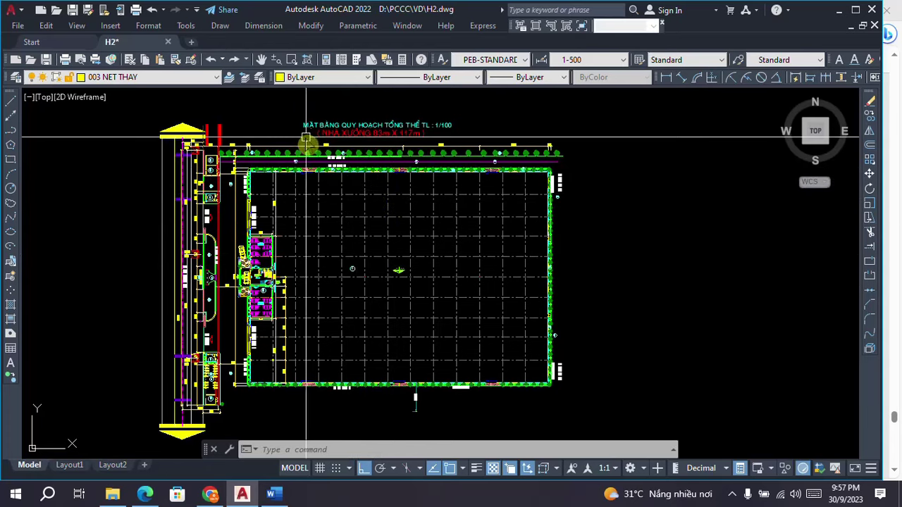
scroll(256, 158, "down", 5)
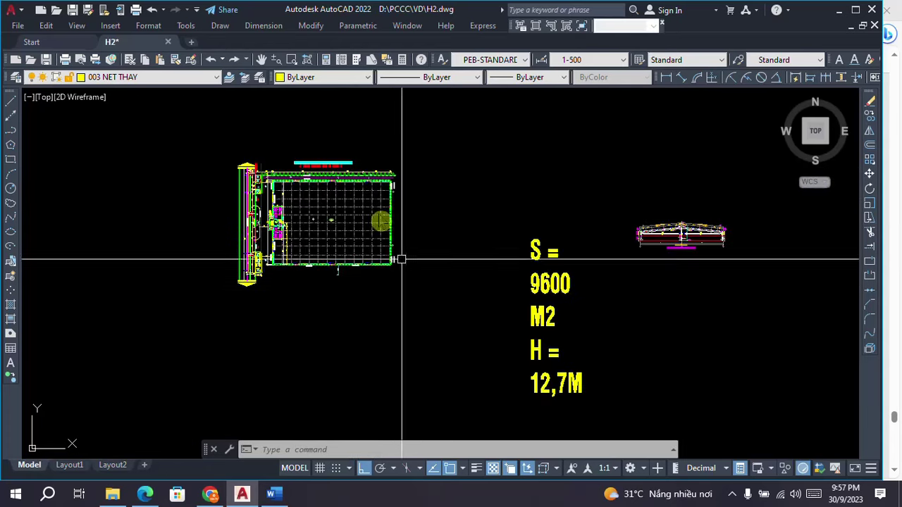
scroll(401, 259, "up", 4)
scroll(317, 211, "down", 5)
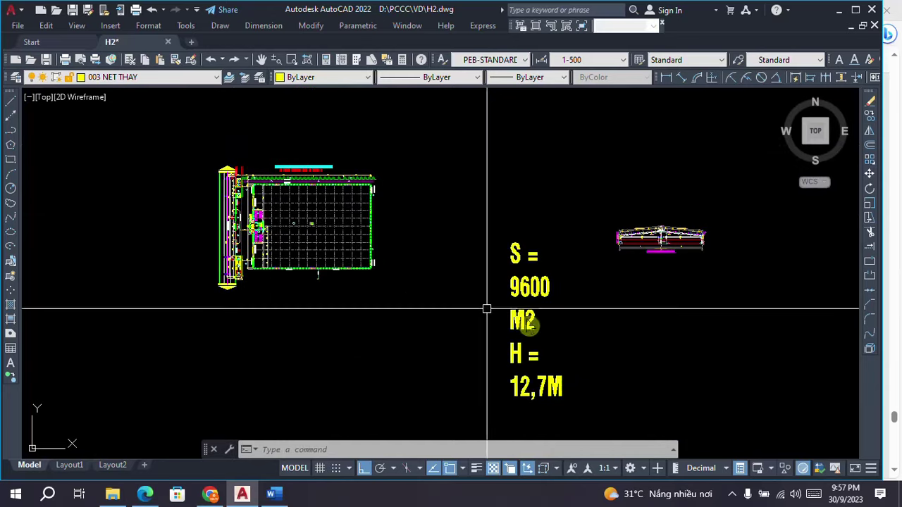
middle_click_drag(478, 298, 346, 237)
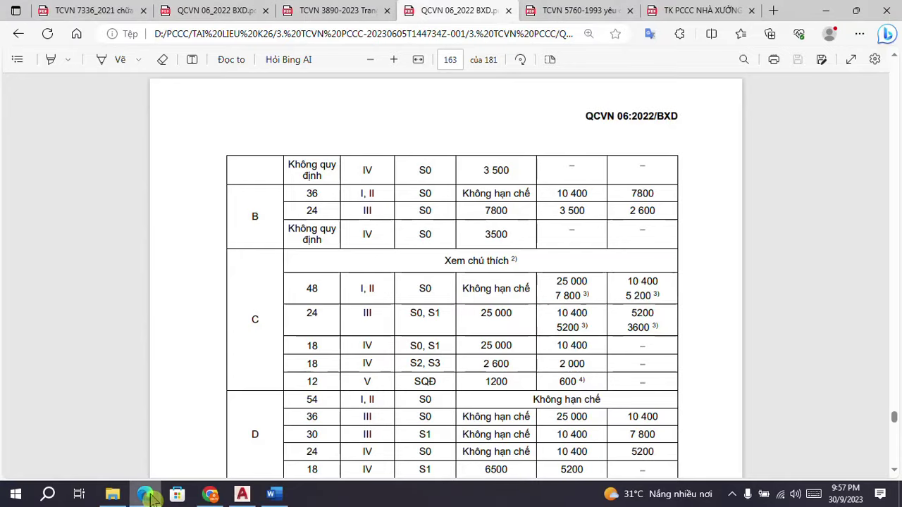
- Switch to Edge and compare the maximum height column heading of Table H.9 with the category C rows on page 163
left_click(145, 494)
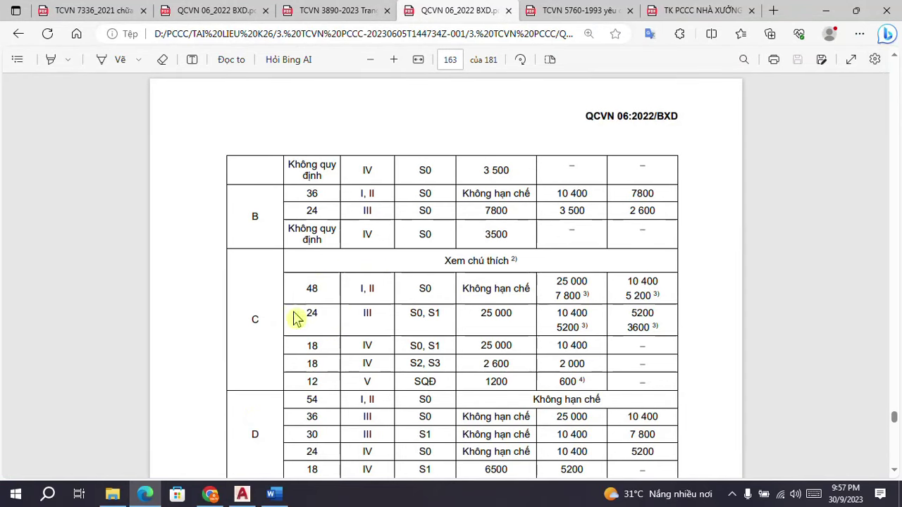
scroll(306, 286, "up", 5)
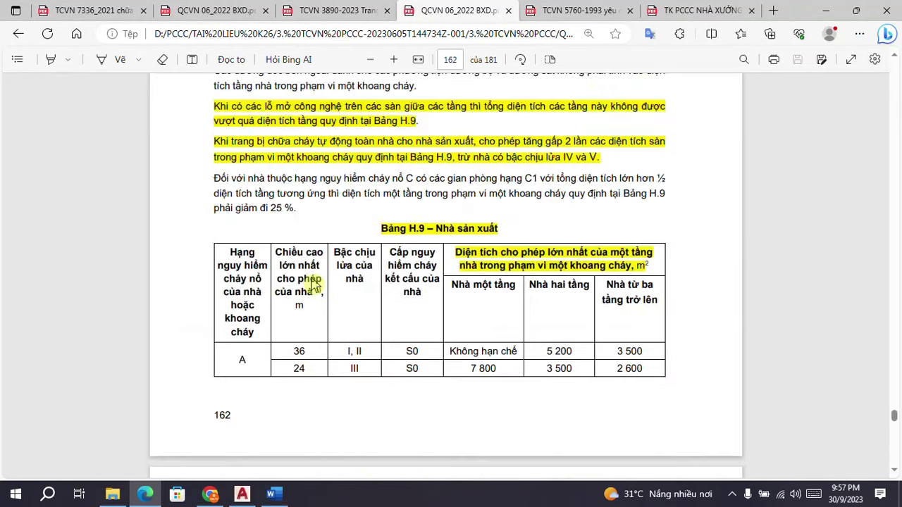
scroll(339, 247, "down", 5)
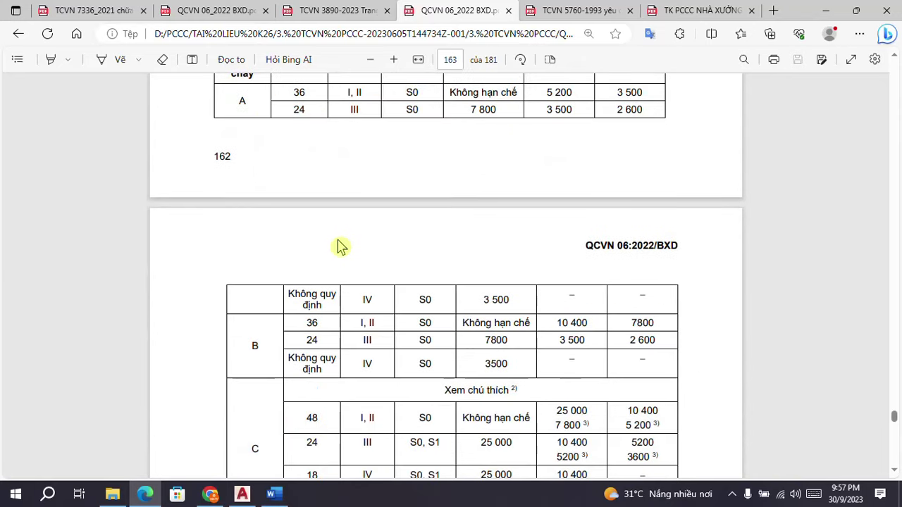
scroll(338, 247, "up", 1)
scroll(339, 246, "down", 4)
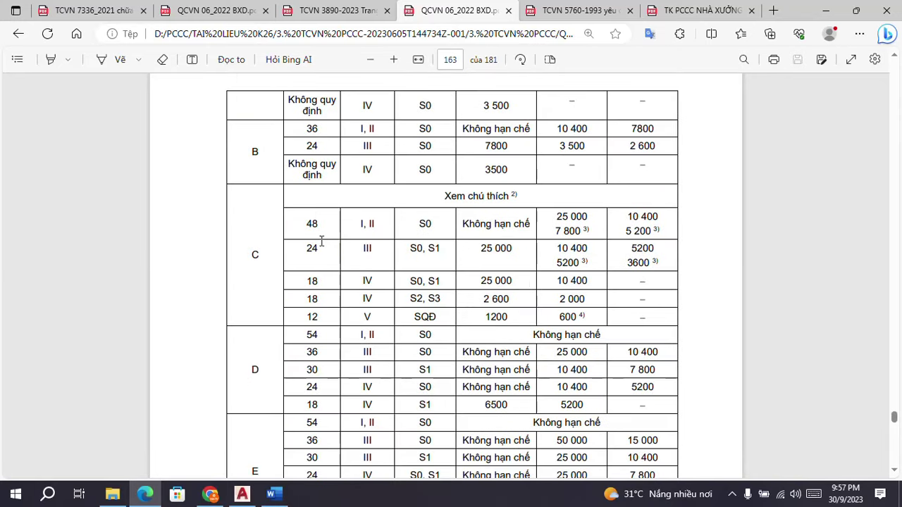
scroll(337, 243, "up", 1)
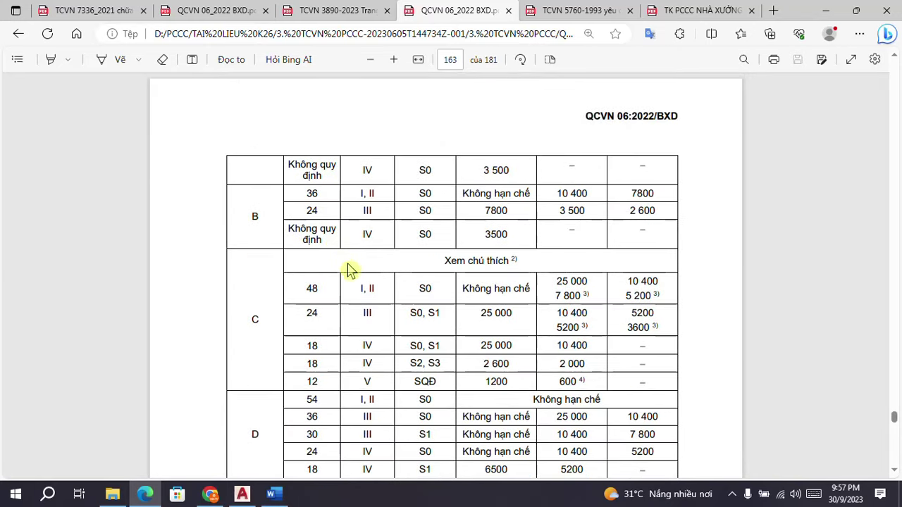
scroll(354, 269, "up", 5)
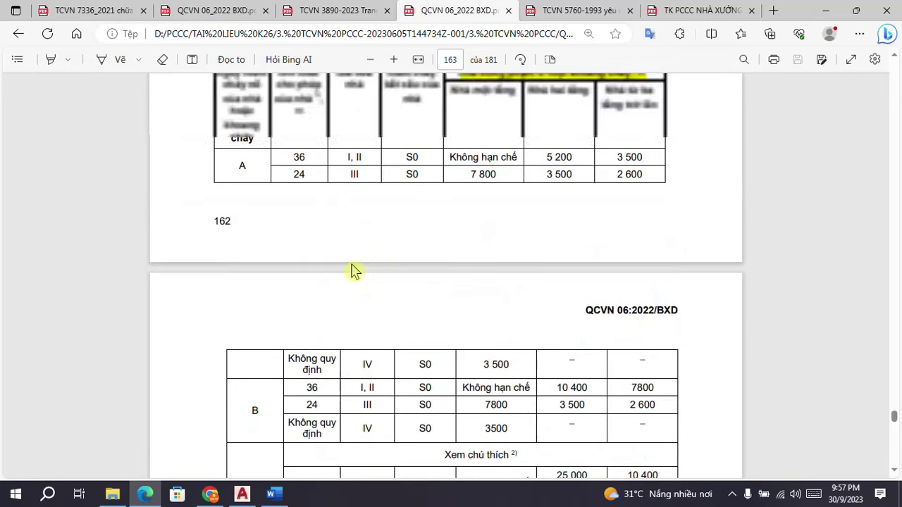
scroll(354, 264, "down", 5)
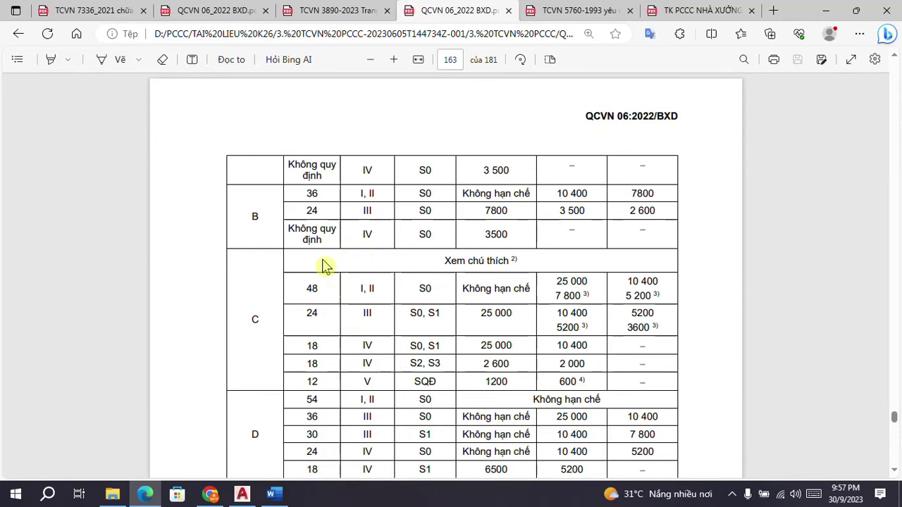
- Compare the maximum height and "Nhà một tầng" area headings of Table H.9 with the 18 m rows of category C
scroll(332, 296, "up", 4)
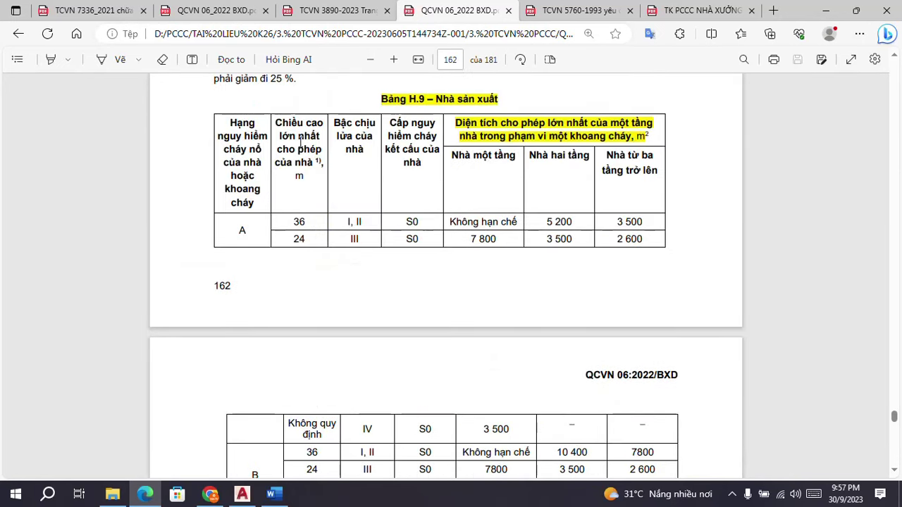
scroll(300, 141, "down", 3)
scroll(276, 363, "down", 1)
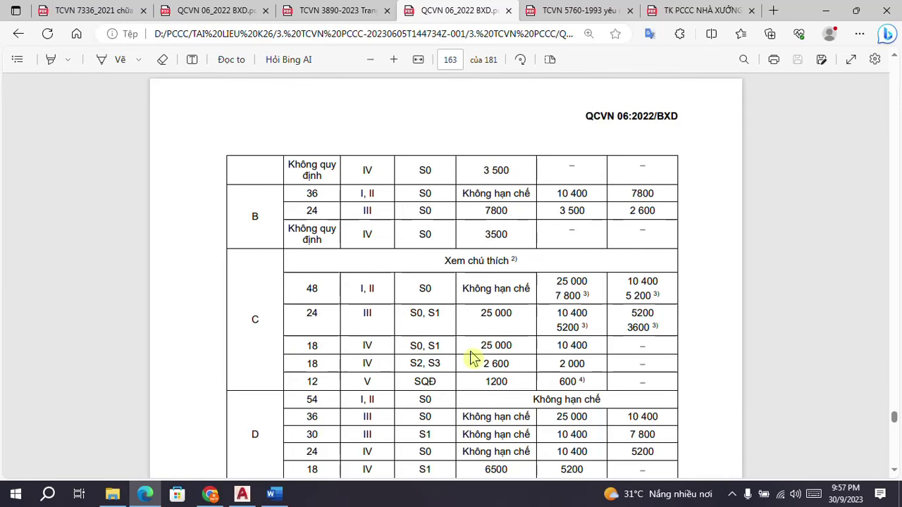
scroll(486, 346, "up", 2)
scroll(487, 347, "up", 2)
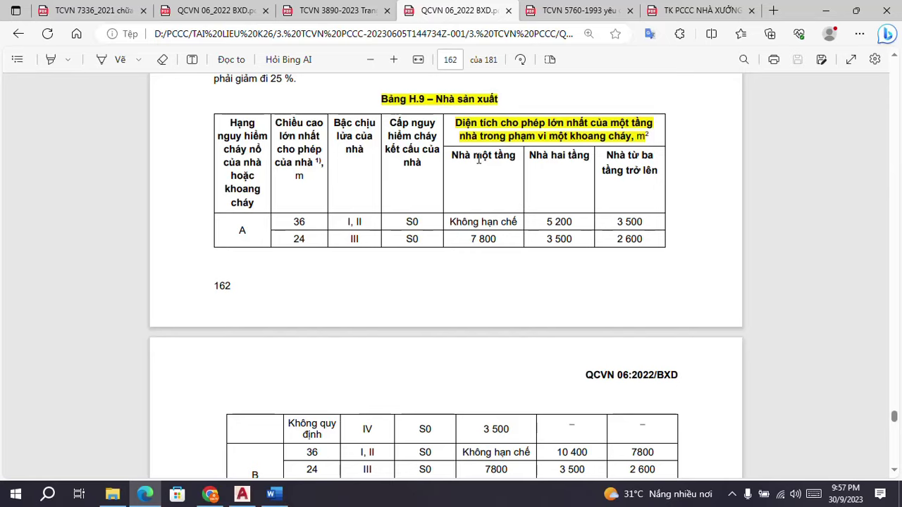
scroll(478, 159, "down", 6)
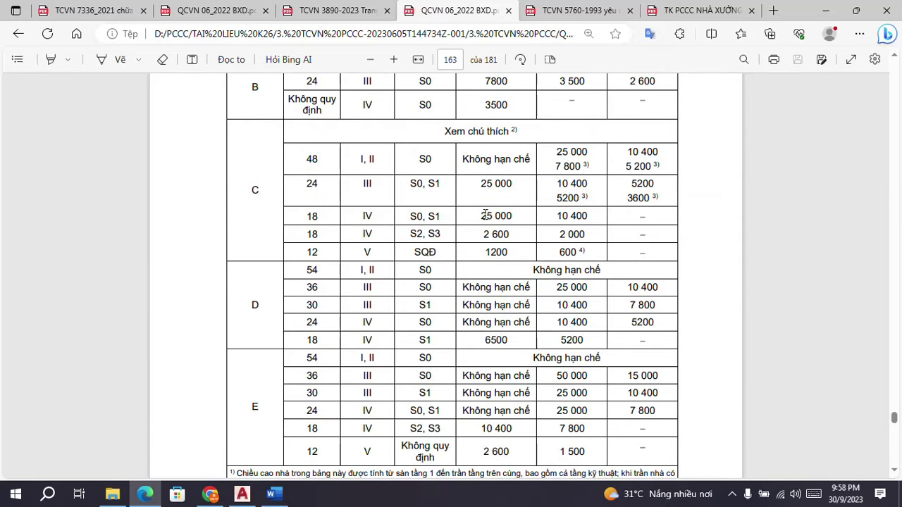
- Select the 25 000 single-storey limit in category C's level IV, S0/S1 row and check it against the area noted in AutoCAD
left_click_drag(479, 215, 520, 222)
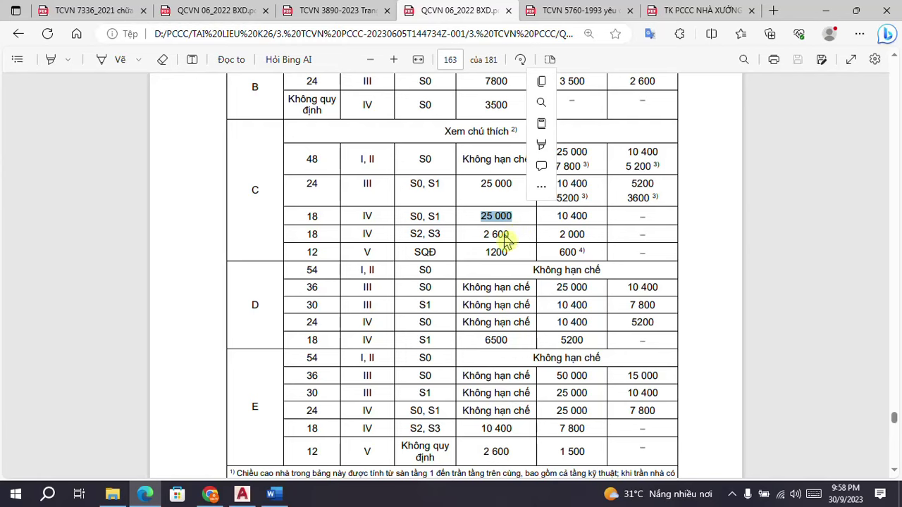
left_click(242, 494)
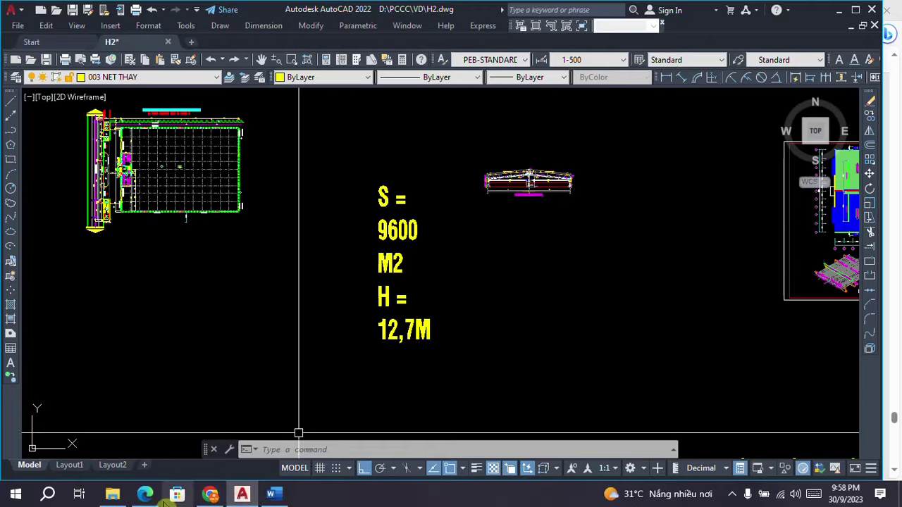
left_click(145, 494)
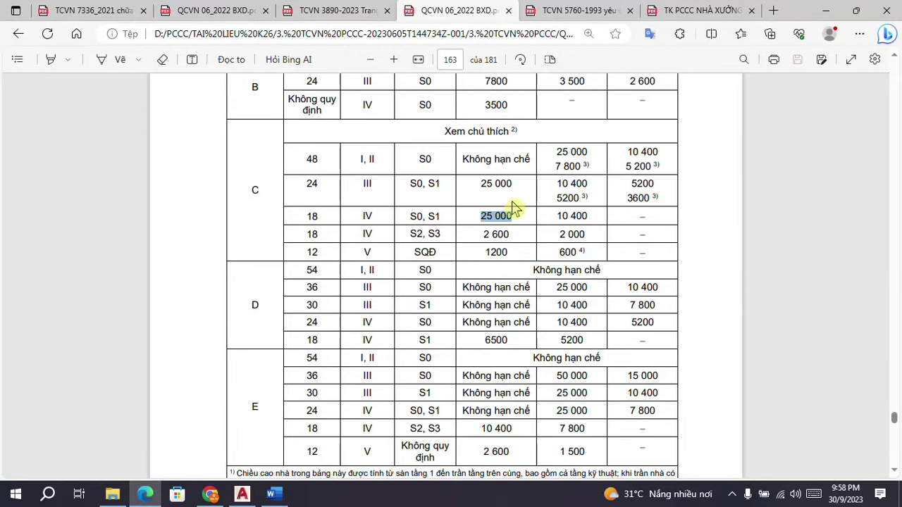
- Check the structural hazard column heading and point out S0 in category C's 18 m, S0/S1 row by selecting its text
scroll(518, 203, "up", 1)
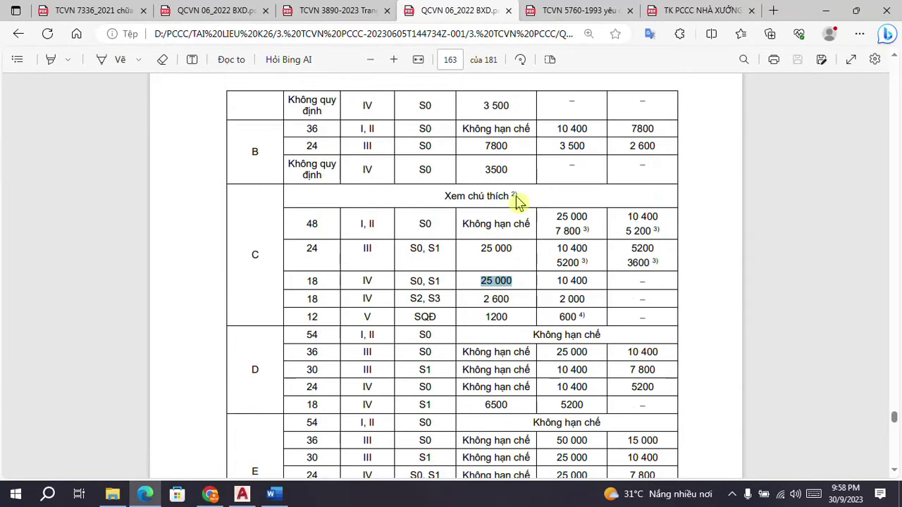
scroll(429, 271, "up", 1)
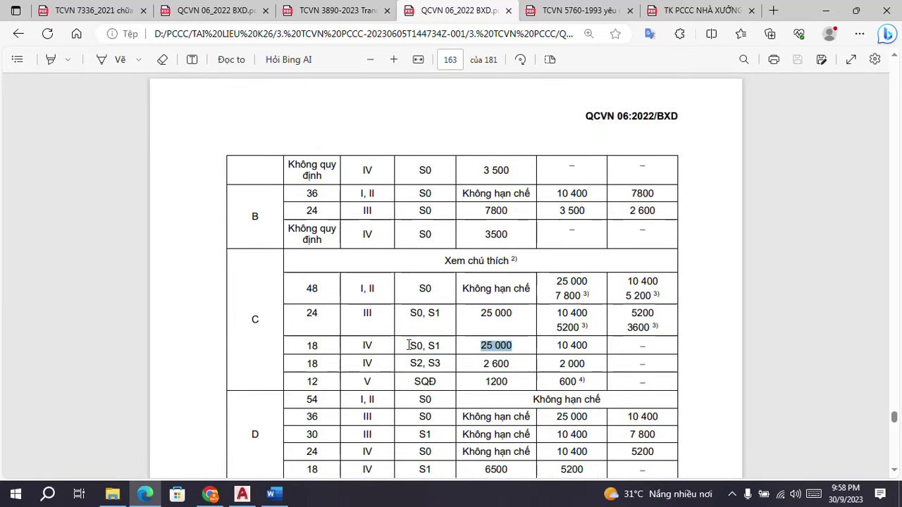
scroll(416, 343, "up", 2)
scroll(414, 341, "up", 1)
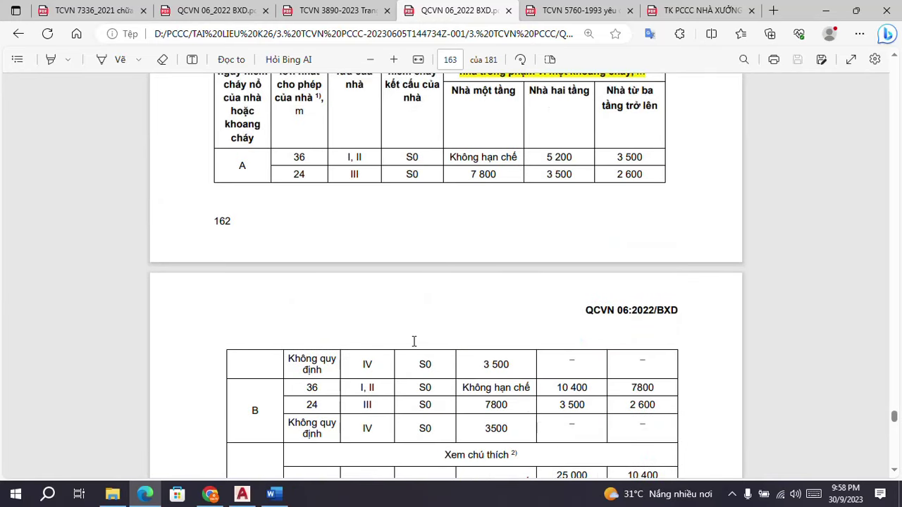
scroll(414, 341, "down", 3)
left_click_drag(409, 346, 423, 348)
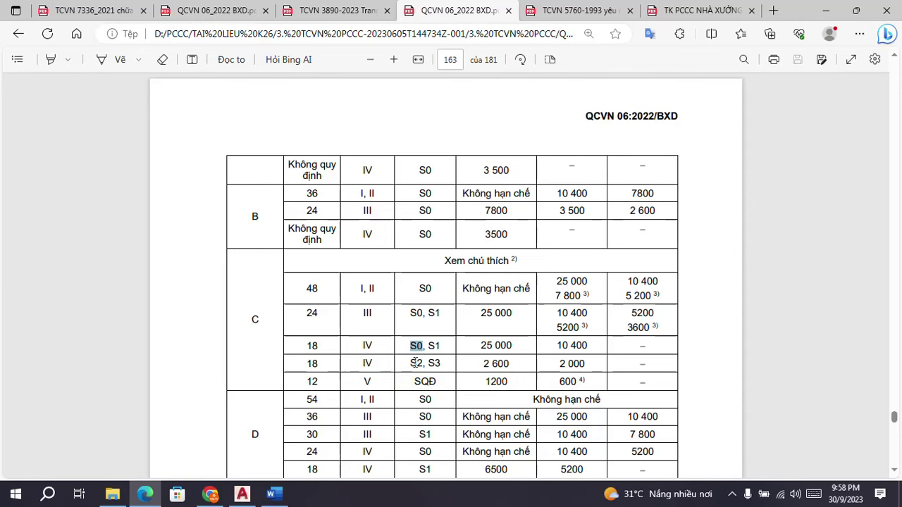
left_click(442, 353)
left_click(431, 351)
left_click_drag(423, 350, 423, 351)
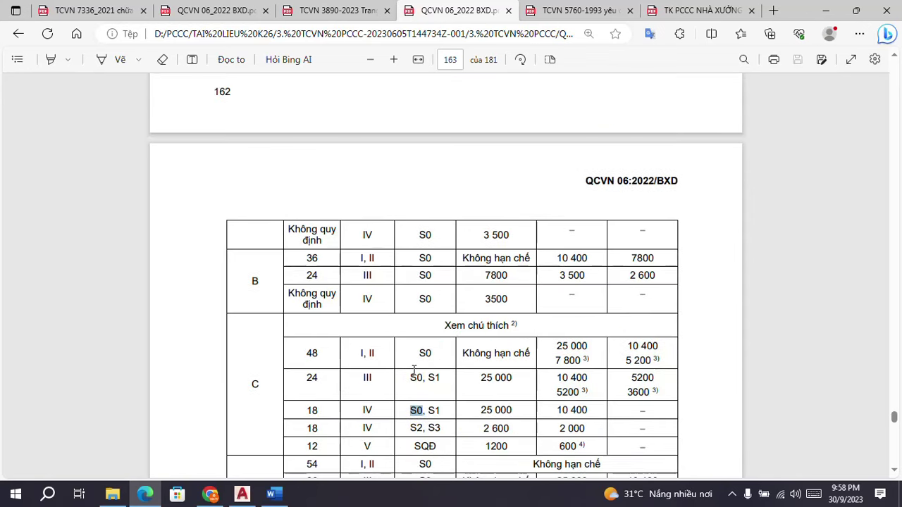
scroll(415, 368, "down", 1)
- Clear the S0 selection and select fire resistance level IV in category C's 18 m, S0/S1 row
left_click(407, 349)
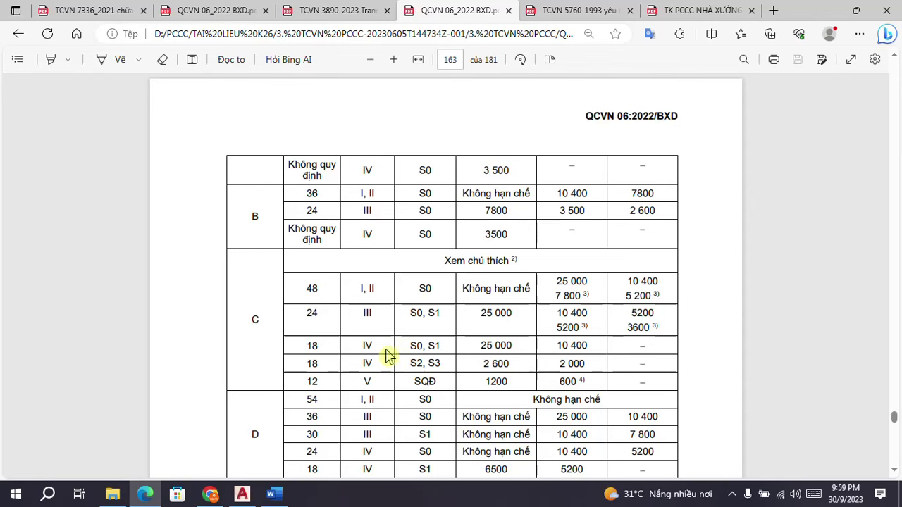
left_click_drag(360, 348, 375, 349)
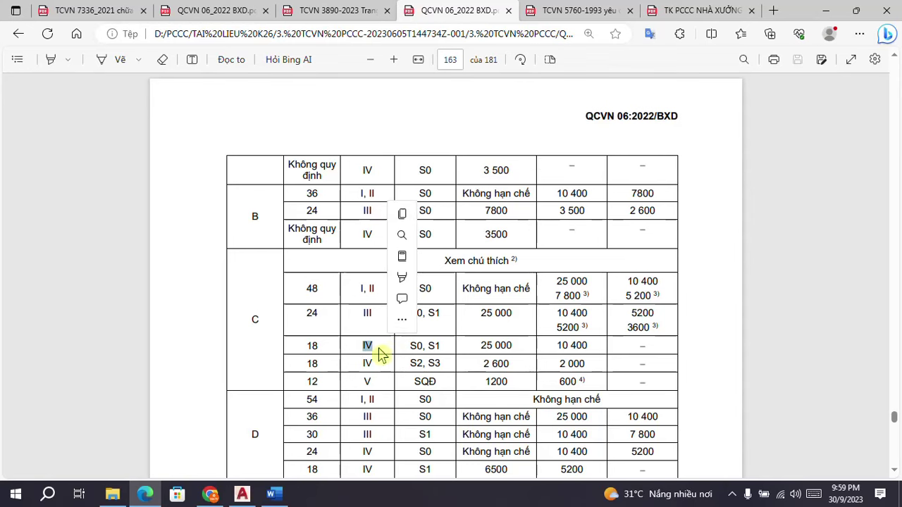
- Examine the fire-resistance grade IV entry for hazard category C with classes S0, S1 against the column headings of Table H.9
scroll(361, 362, "up", 4)
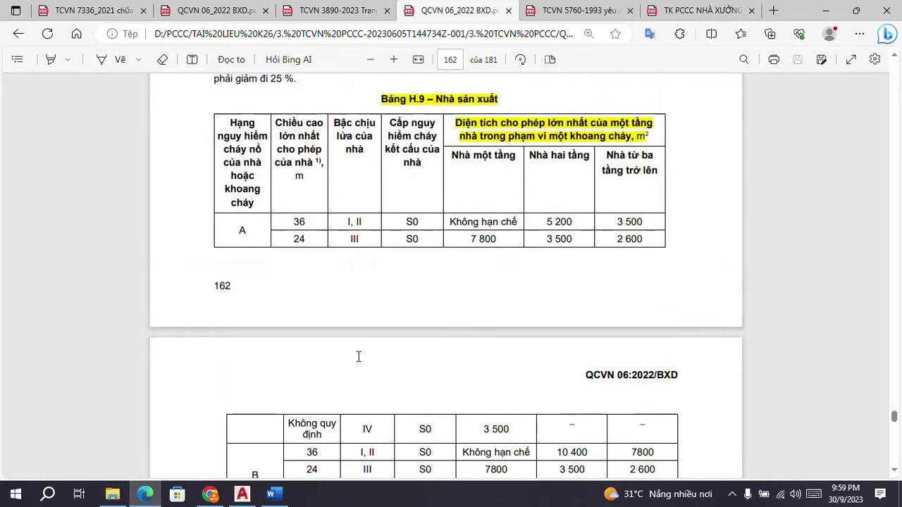
scroll(346, 278, "down", 2)
scroll(346, 278, "down", 3)
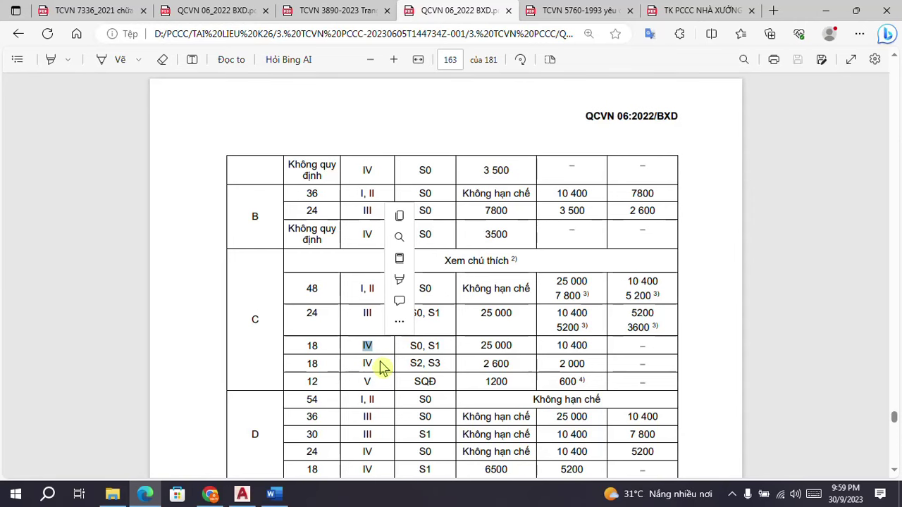
left_click(381, 367)
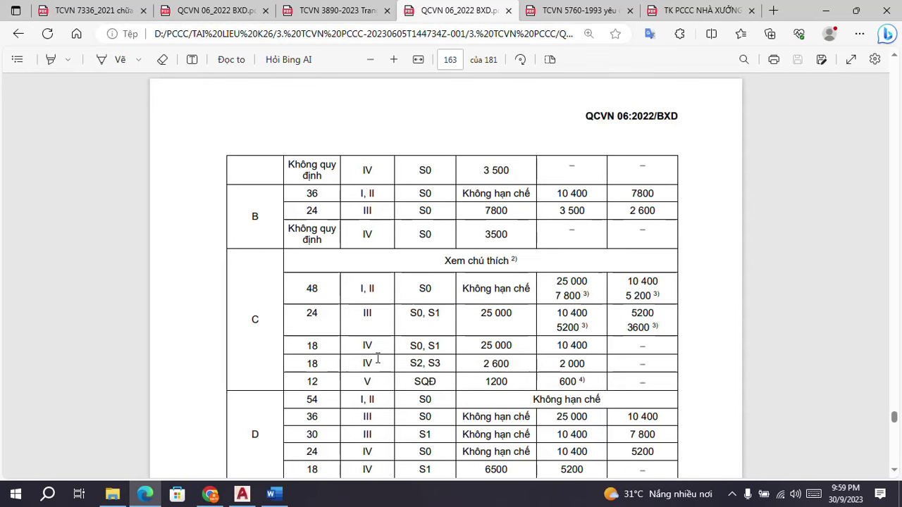
double_click(367, 347)
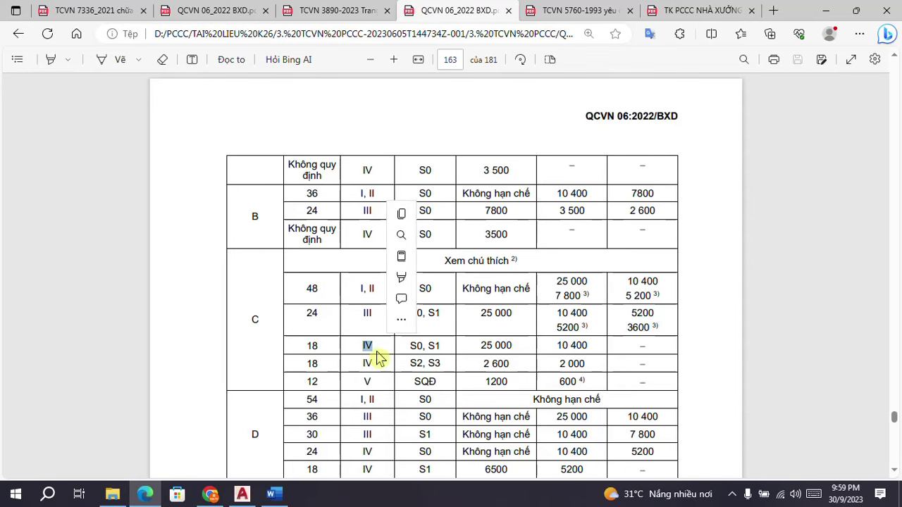
left_click(369, 350)
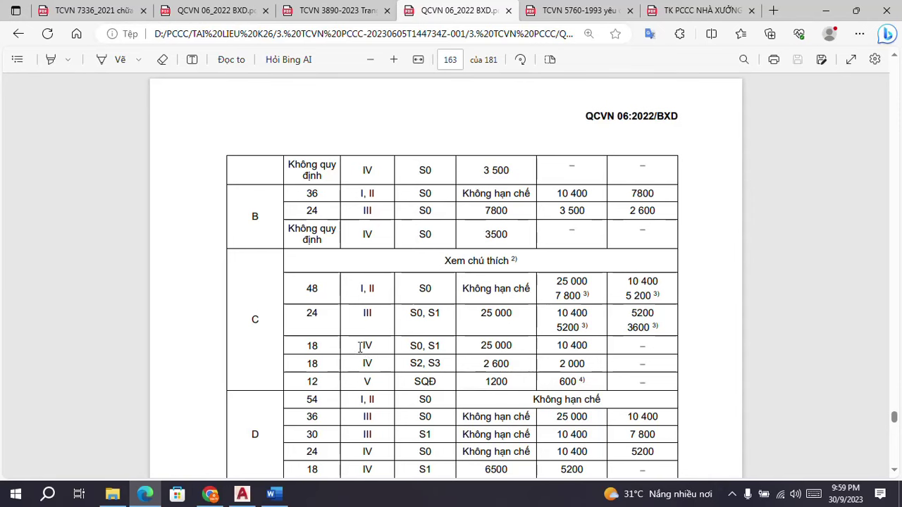
double_click(367, 347)
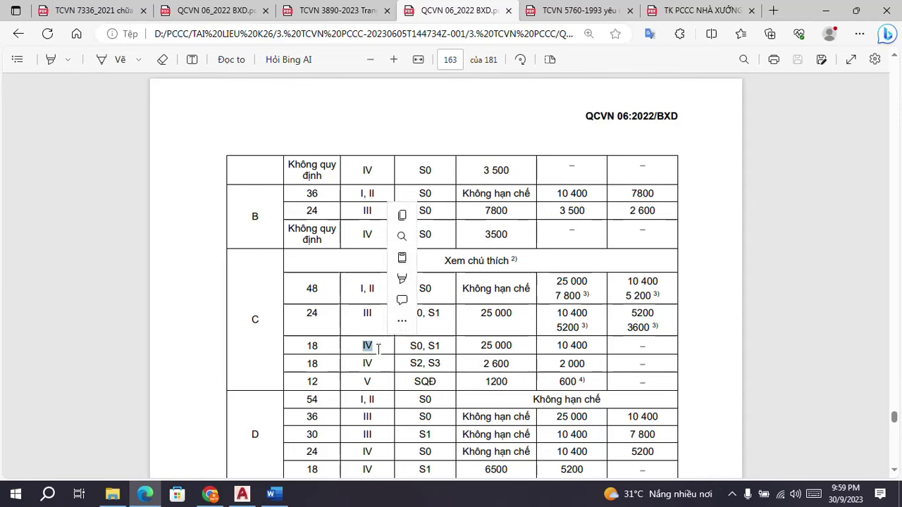
left_click(387, 396)
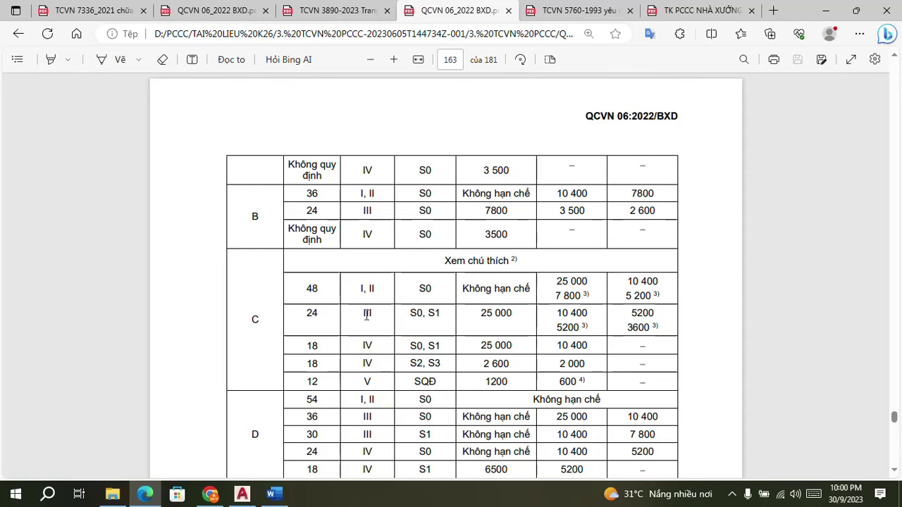
- Check the maximum allowed building height in the category C, grade III row against the Table H.9 column heading
left_click_drag(304, 312, 320, 312)
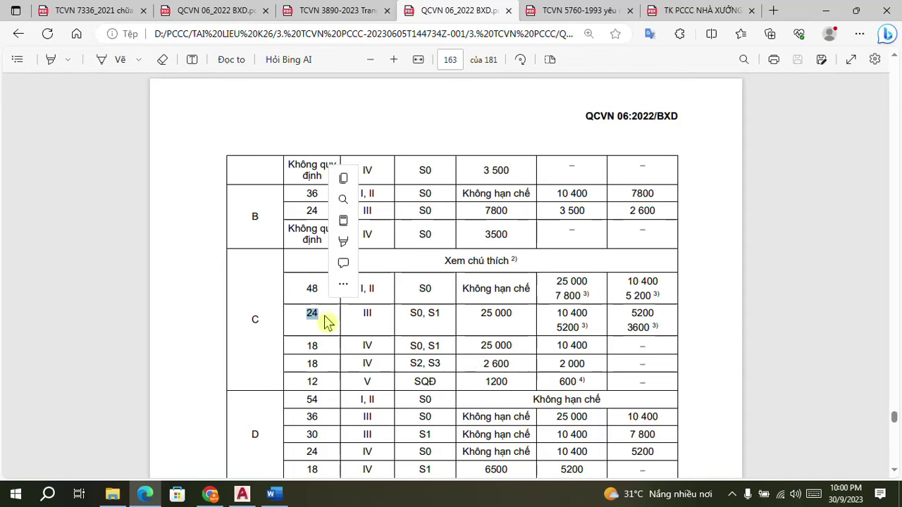
left_click(329, 325)
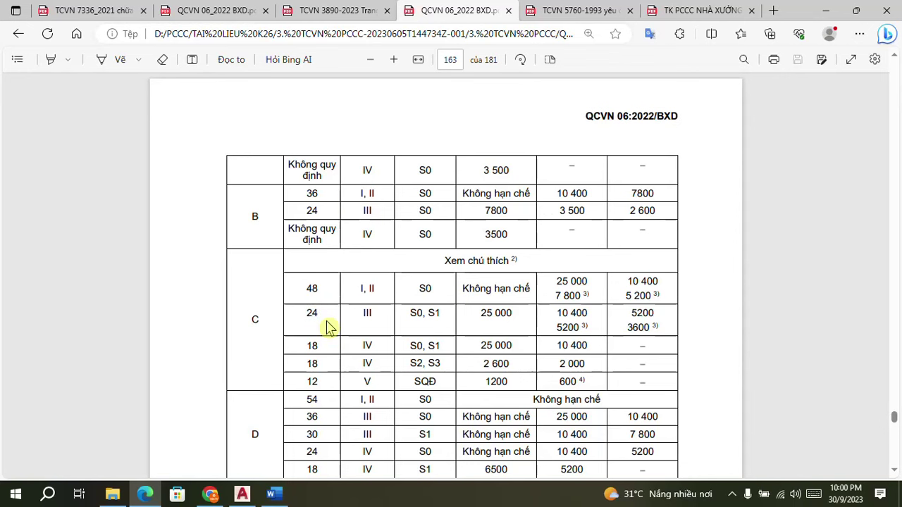
scroll(331, 325, "up", 3)
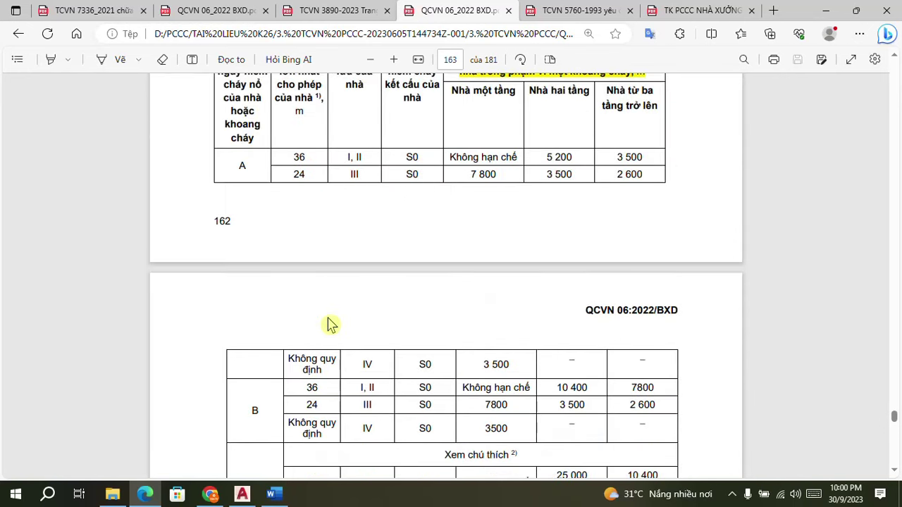
scroll(331, 324, "down", 3)
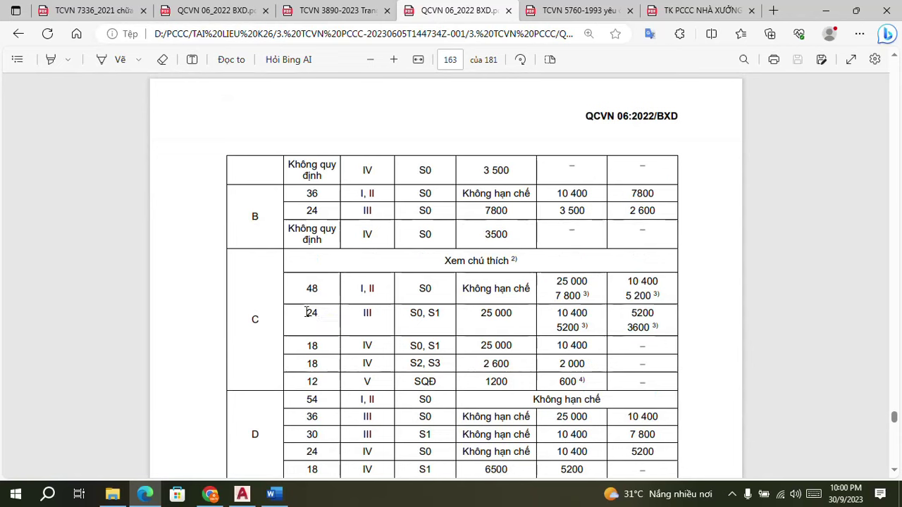
left_click_drag(308, 312, 321, 315)
left_click(326, 328)
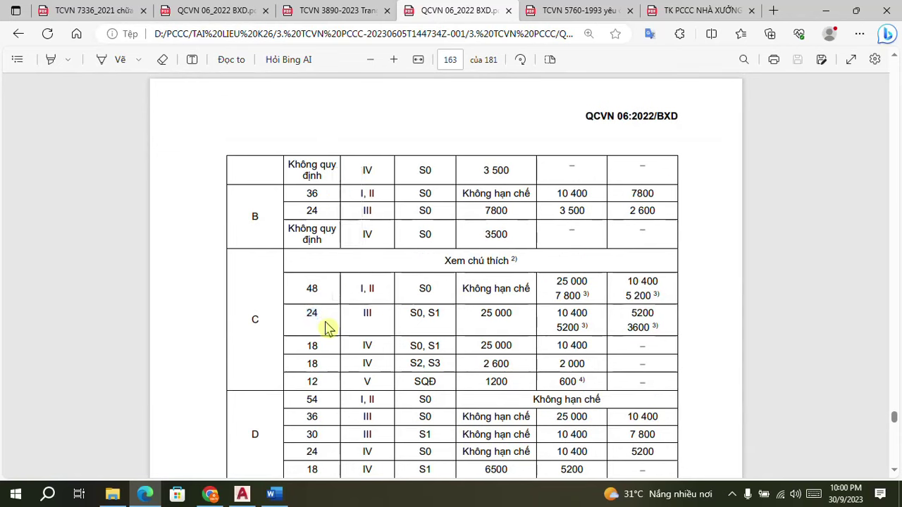
left_click_drag(308, 318, 322, 318)
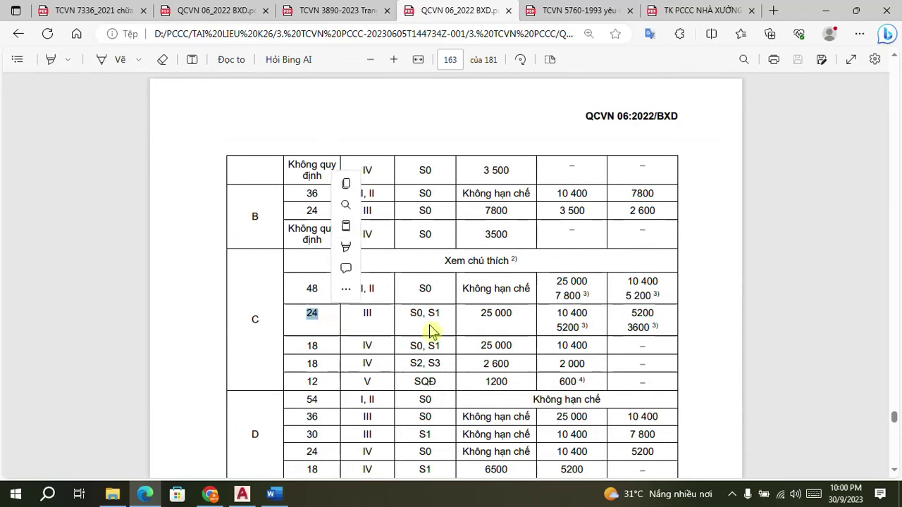
left_click(476, 318)
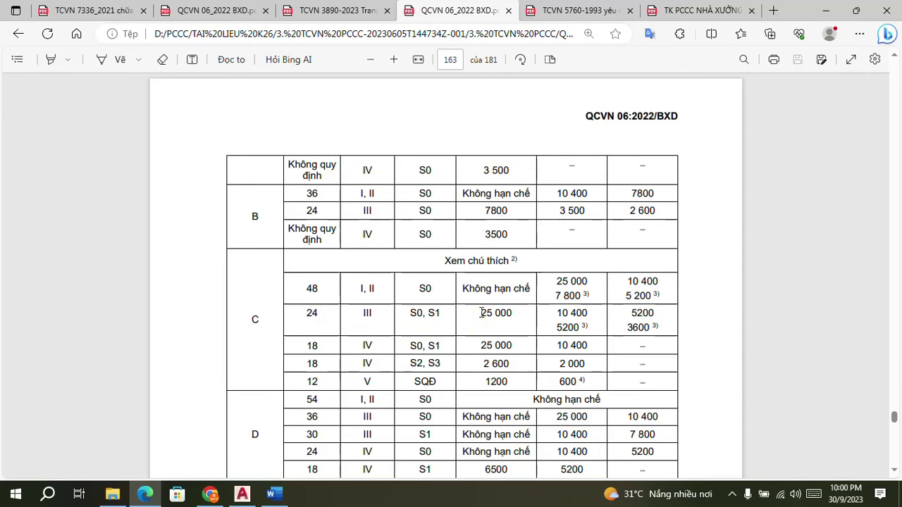
- Check the single-storey floor area limit and structural fire hazard class in the category C, grade III row against the Table H.9 headings
left_click_drag(481, 313, 520, 321)
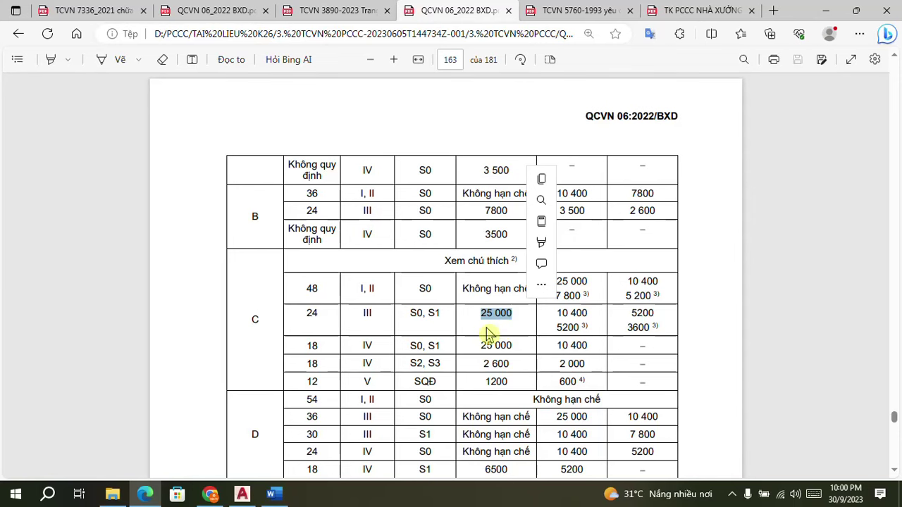
left_click(492, 334)
left_click_drag(411, 315, 423, 315)
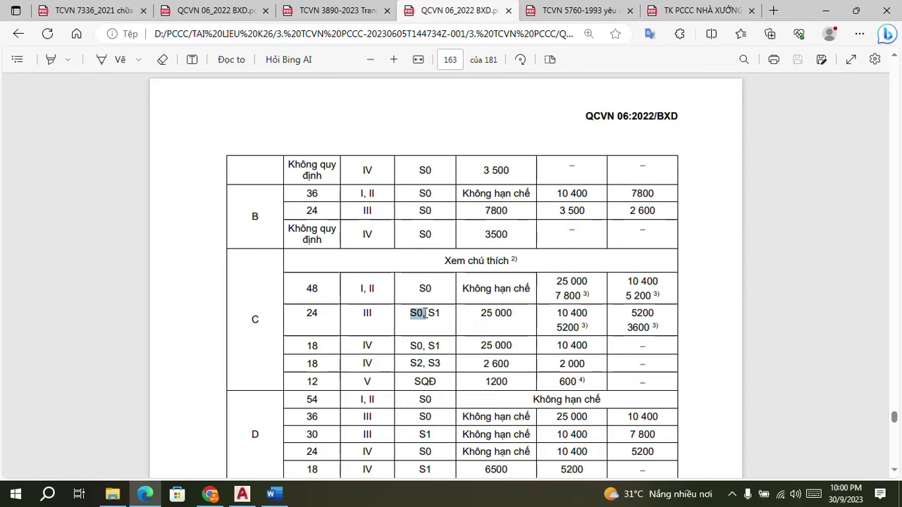
scroll(421, 318, "up", 3)
scroll(420, 321, "up", 2)
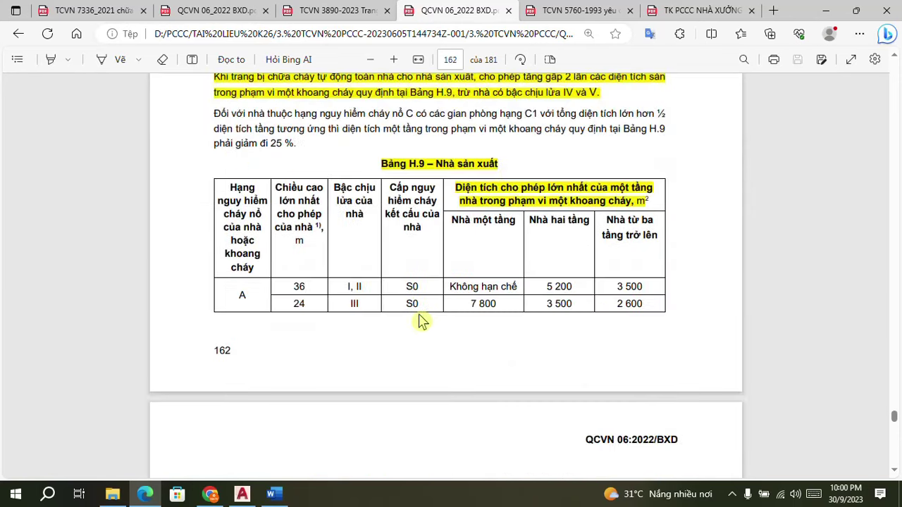
scroll(408, 253, "down", 3)
scroll(408, 255, "down", 1)
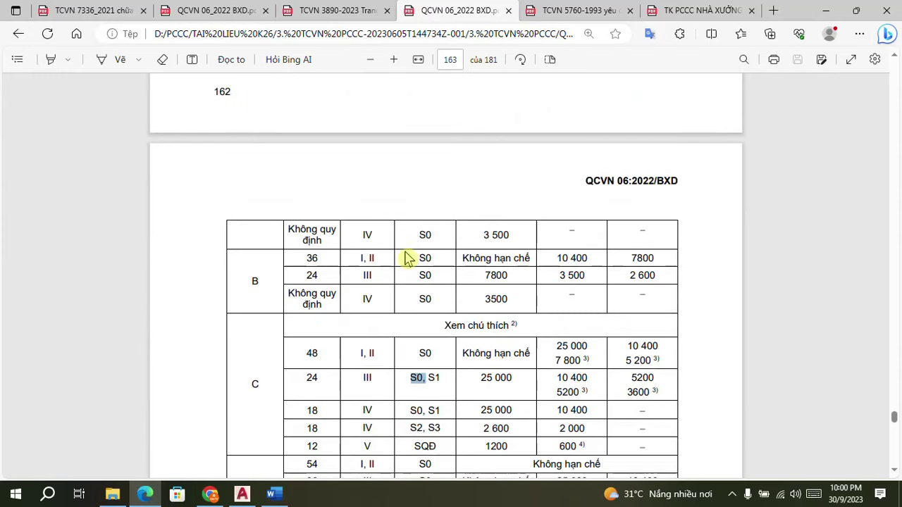
scroll(412, 353, "down", 1)
left_click(416, 336)
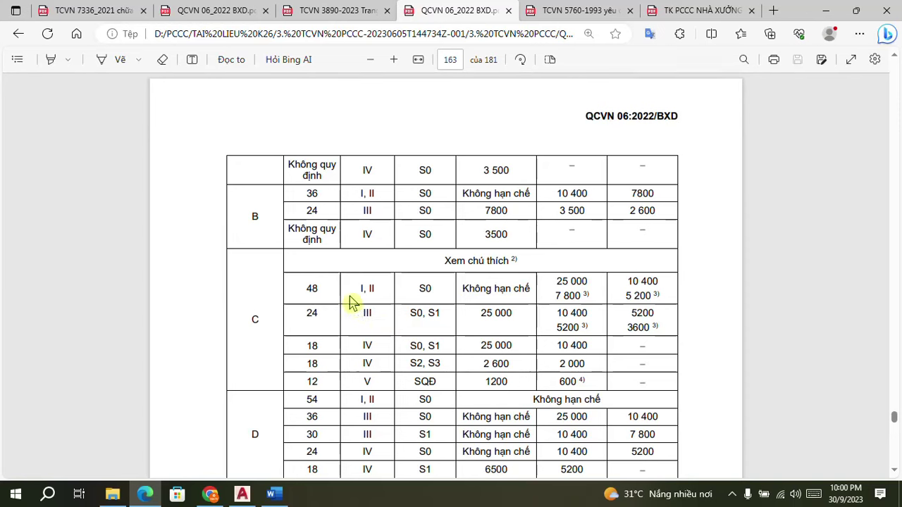
- Compare the fire-resistance grade III entry with the grade IV entry beneath it in the category C rows of Table H.9
left_click_drag(361, 313, 379, 312)
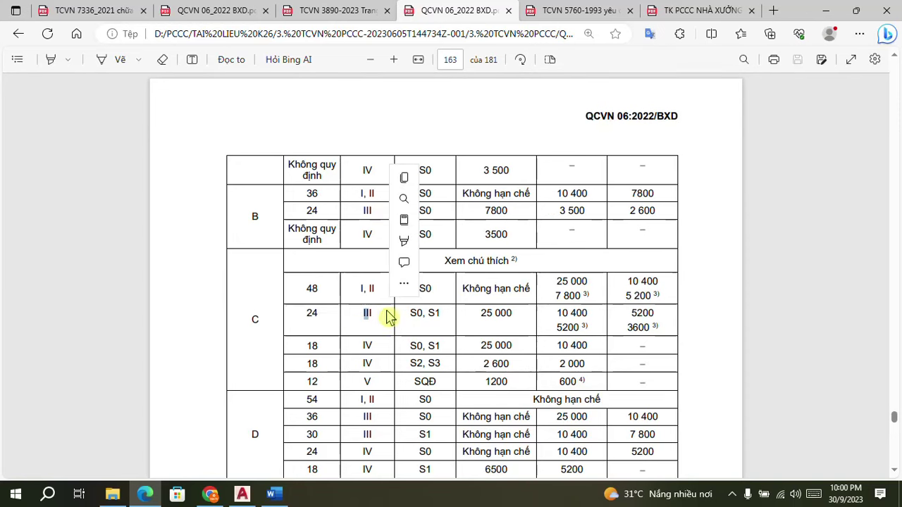
left_click(379, 321)
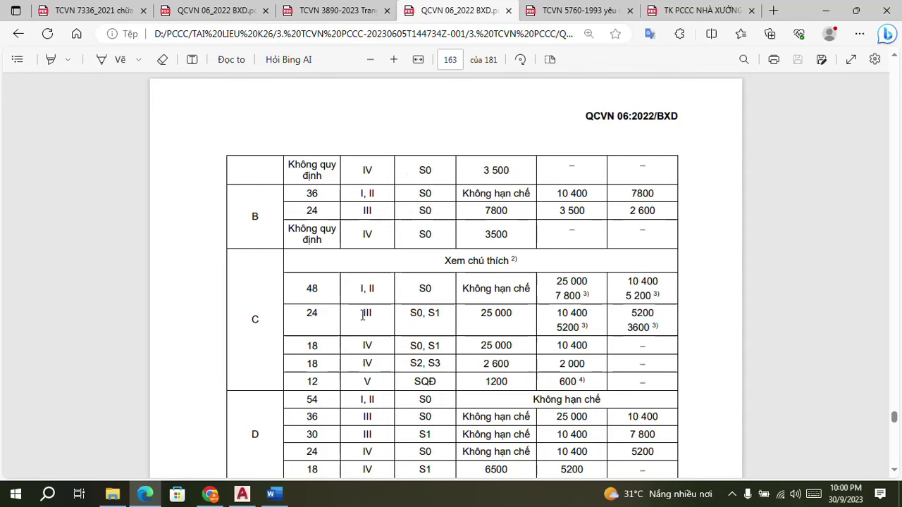
left_click_drag(363, 313, 377, 315)
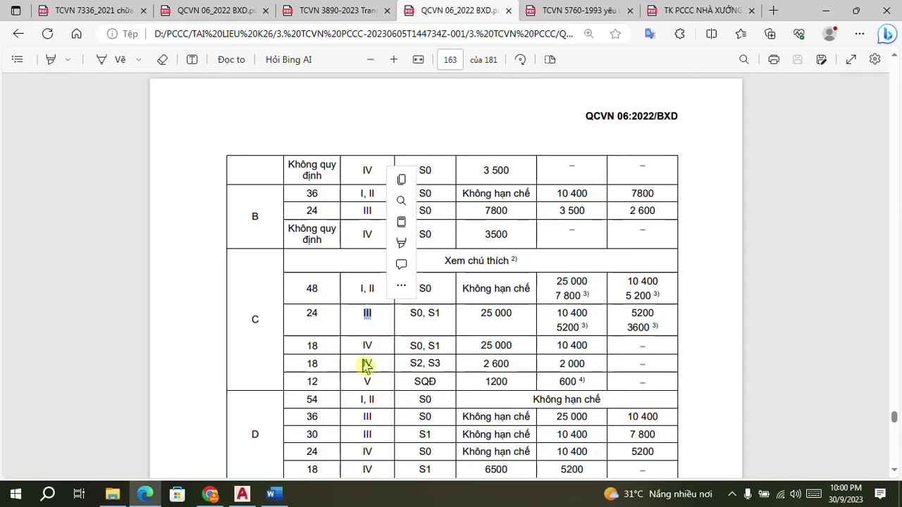
double_click(365, 346)
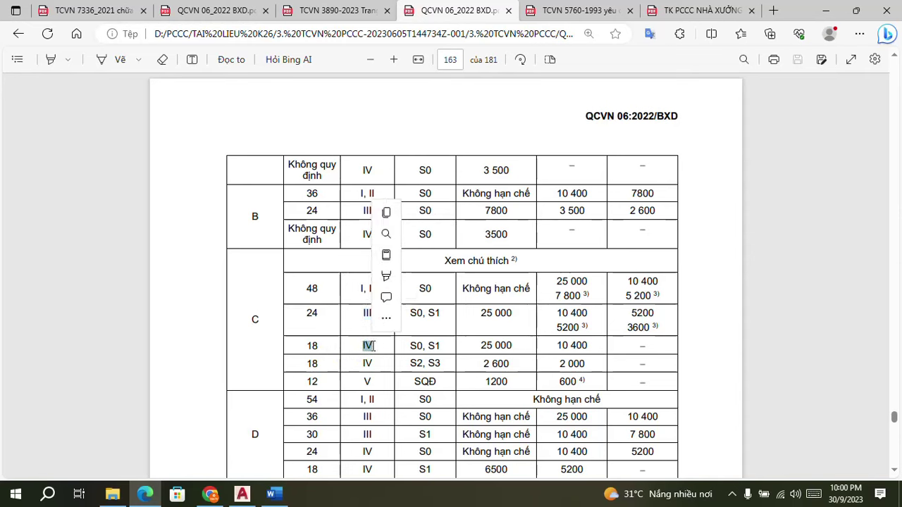
left_click(369, 338)
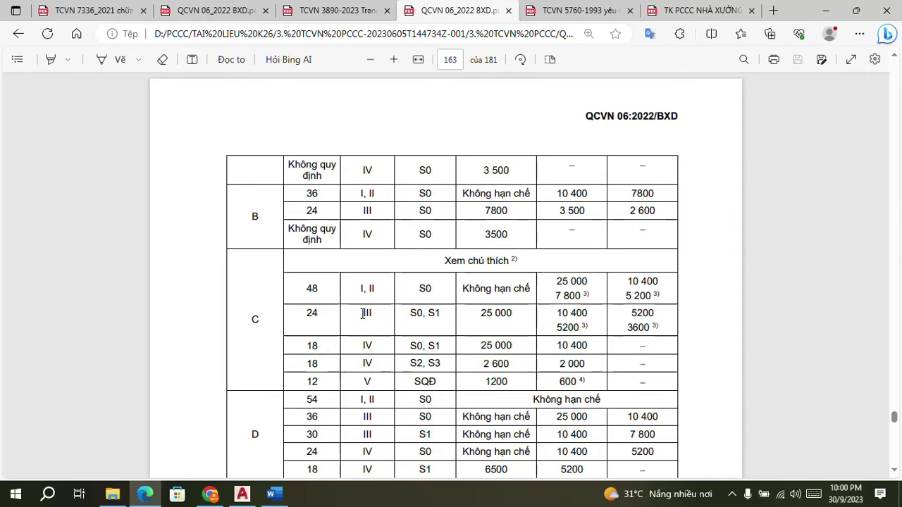
left_click_drag(374, 313, 373, 332)
left_click(364, 317)
double_click(367, 315)
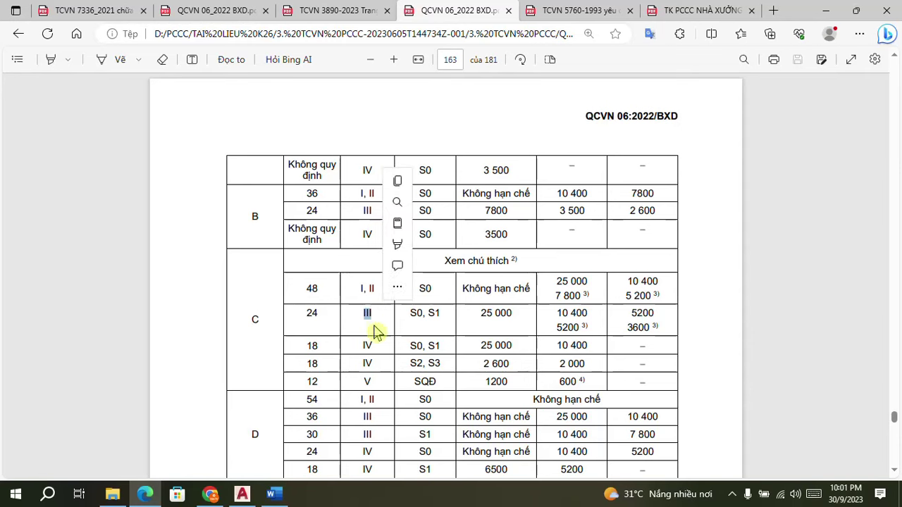
left_click(364, 343)
double_click(364, 344)
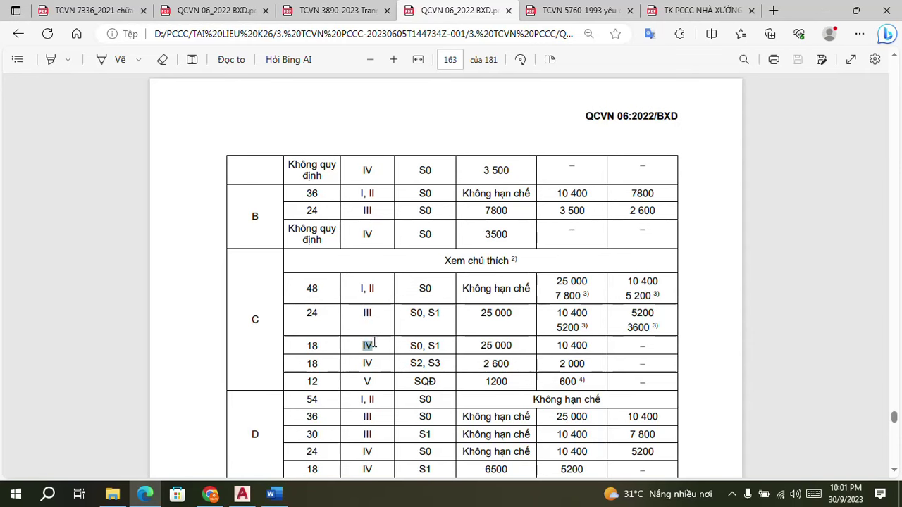
left_click(363, 315)
double_click(363, 315)
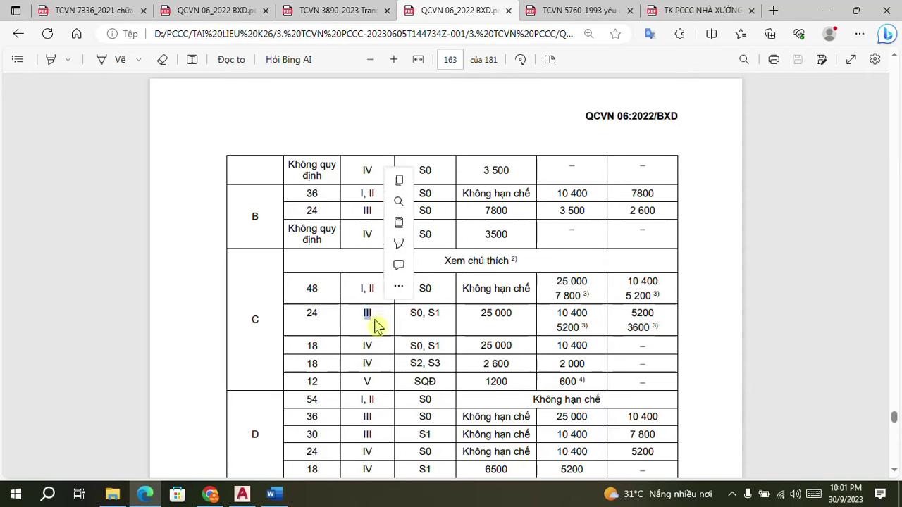
left_click(368, 334)
double_click(363, 315)
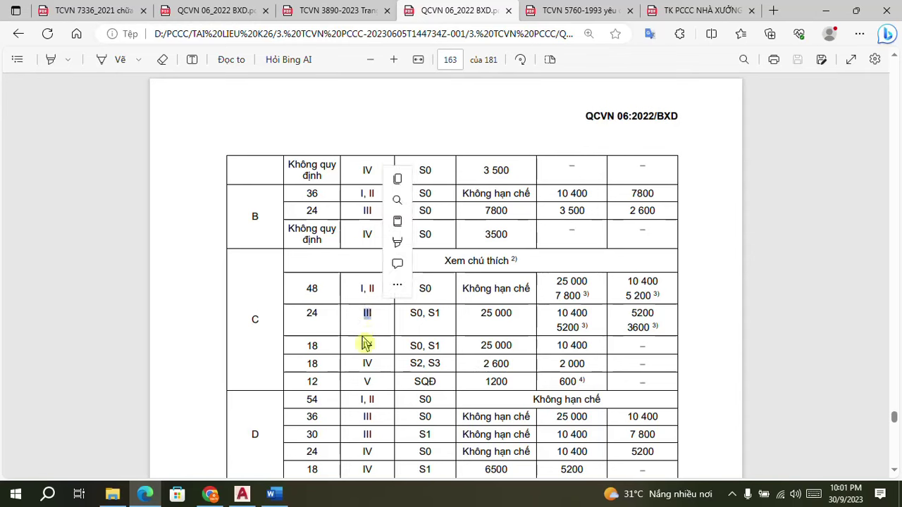
left_click(360, 343)
double_click(362, 344)
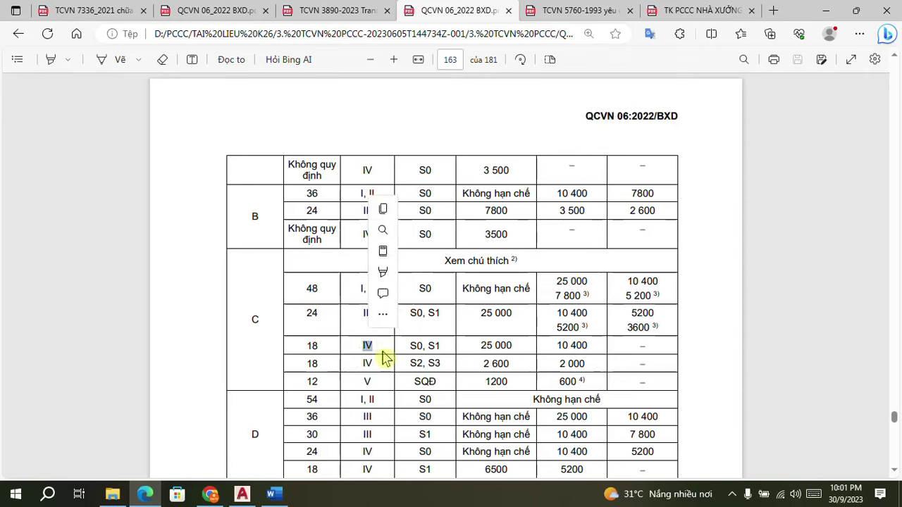
left_click(383, 356)
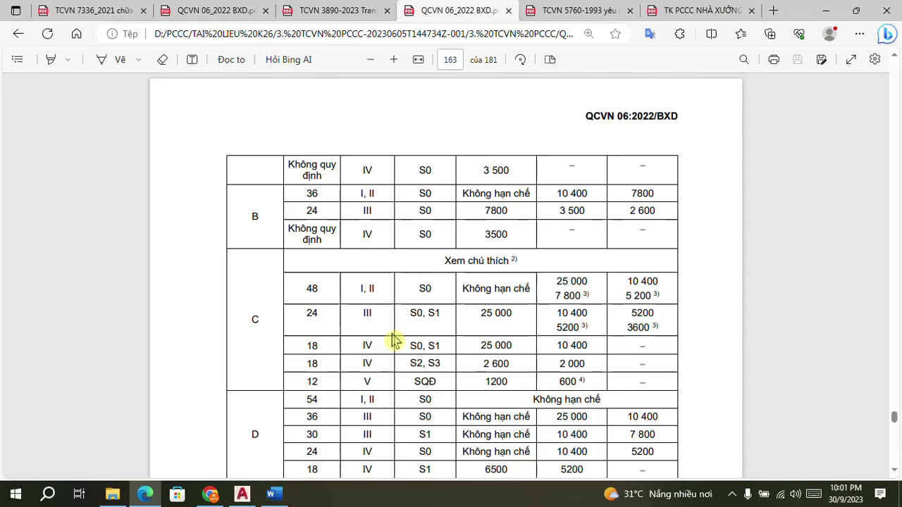
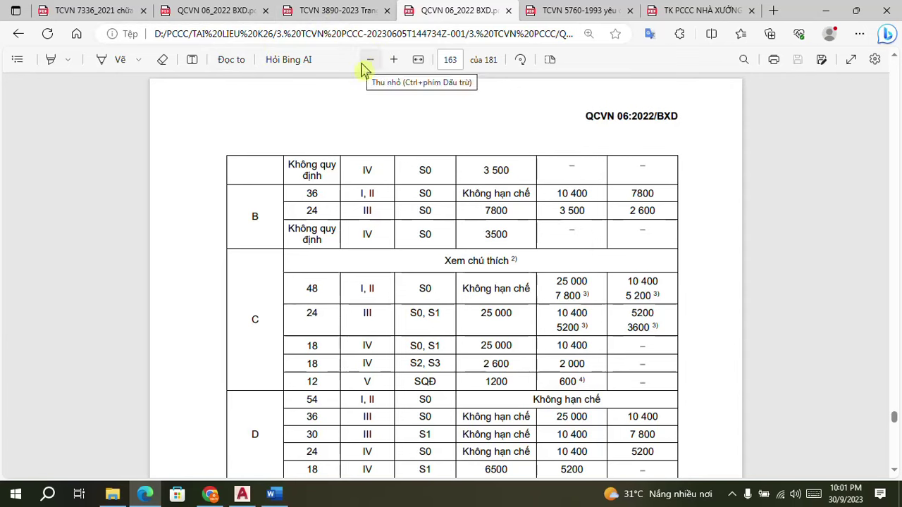
- Go to page 124 and look through Appendix E's fire separation distances in Table E.1 and Table E.2
left_click(458, 60)
type("12")
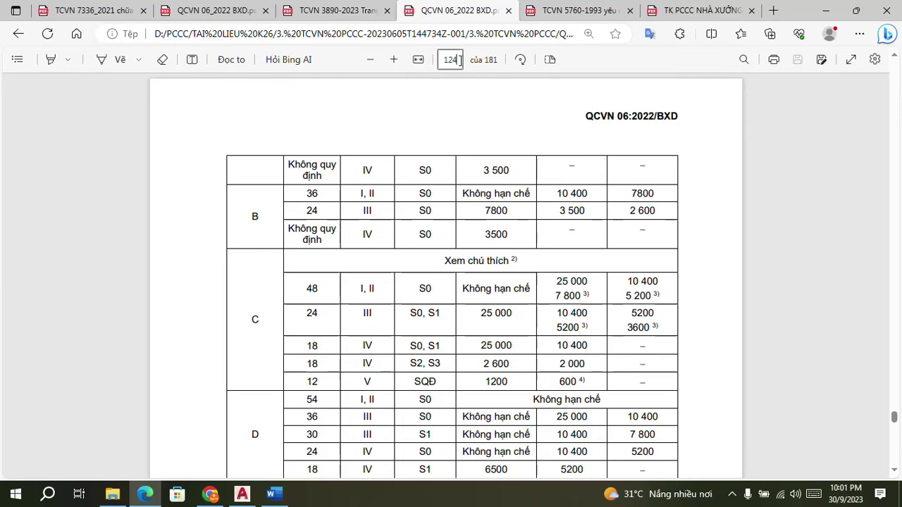
type("4")
key("Return")
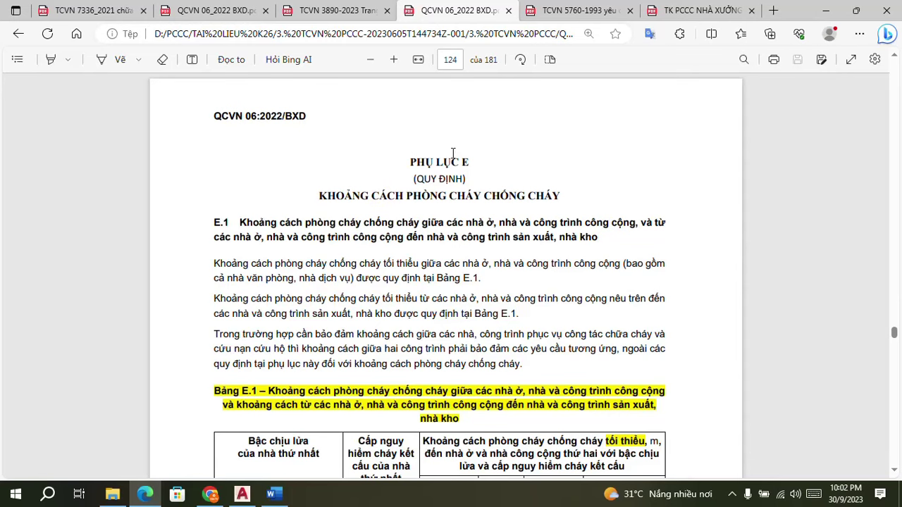
scroll(453, 154, "down", 4)
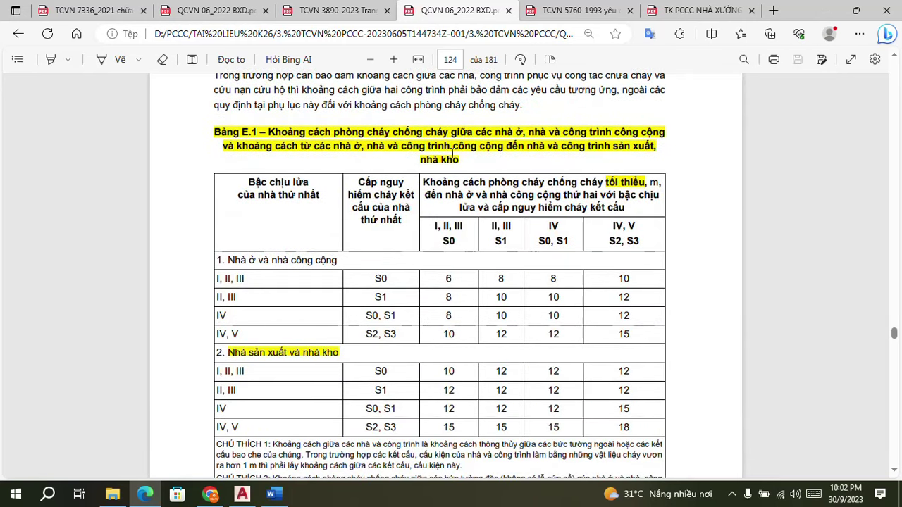
scroll(460, 208, "down", 10)
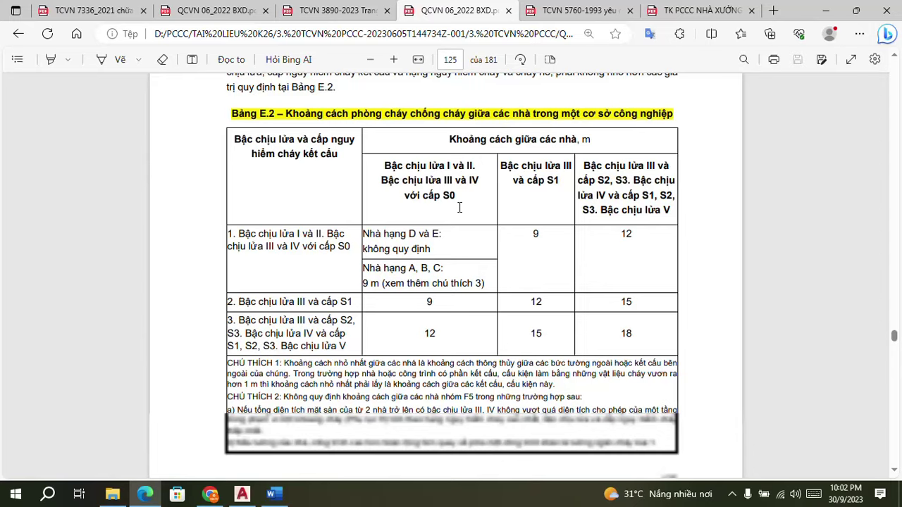
- Compare Table E.1's separation distances for production and warehouse buildings with Table E.2's distances between buildings within one industrial facility
scroll(460, 208, "down", 3)
scroll(459, 210, "up", 12)
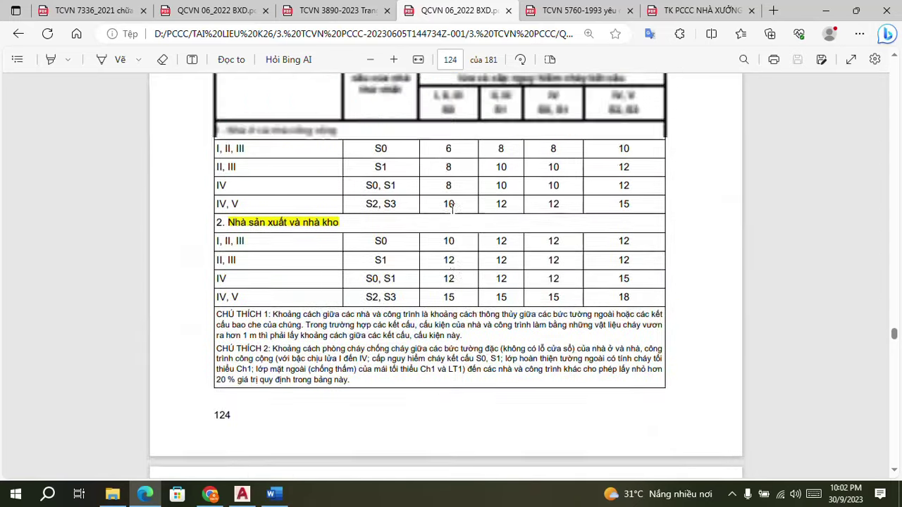
scroll(452, 207, "up", 4)
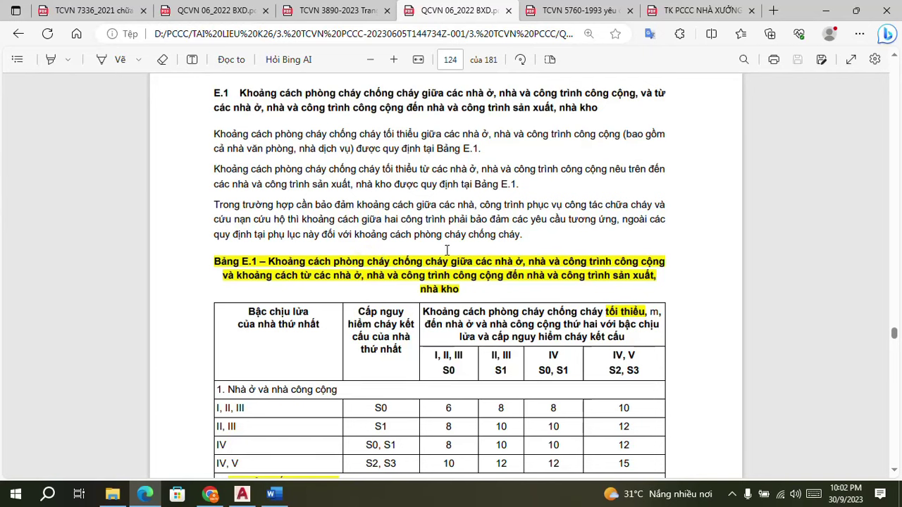
scroll(476, 206, "down", 1)
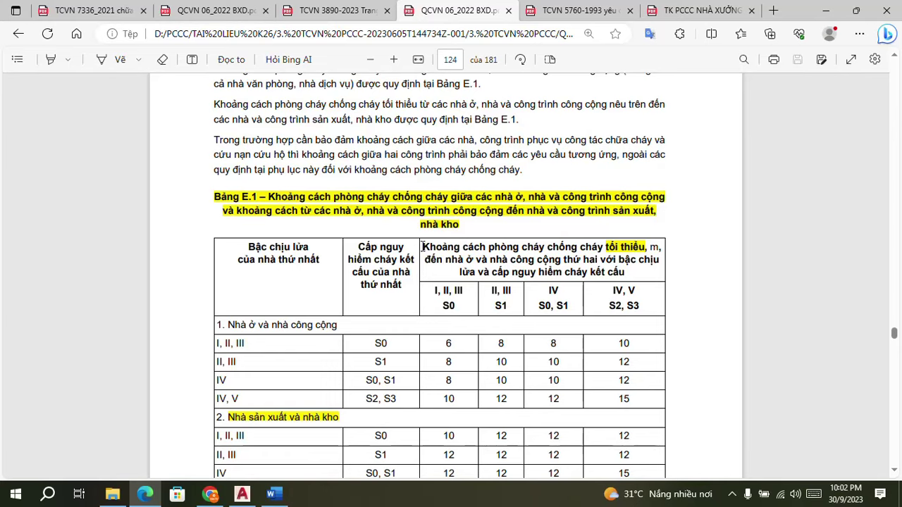
scroll(418, 316, "down", 1)
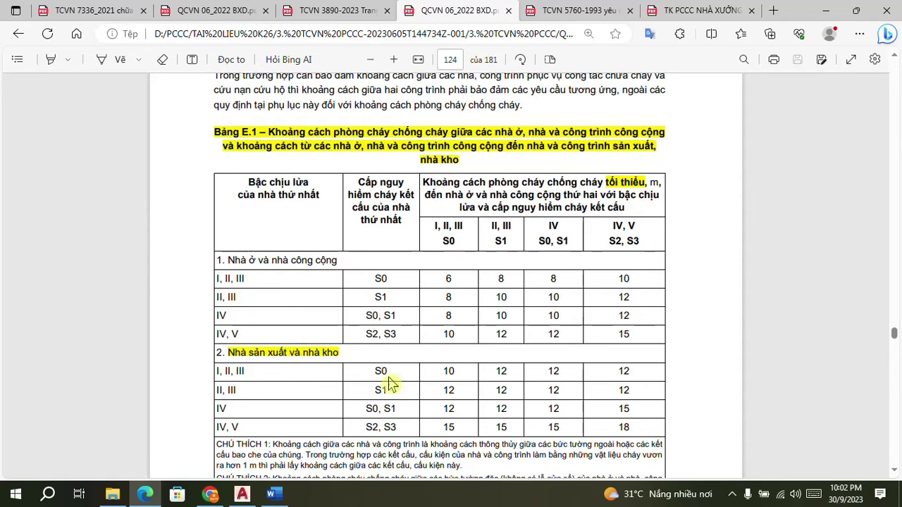
scroll(552, 302, "down", 12)
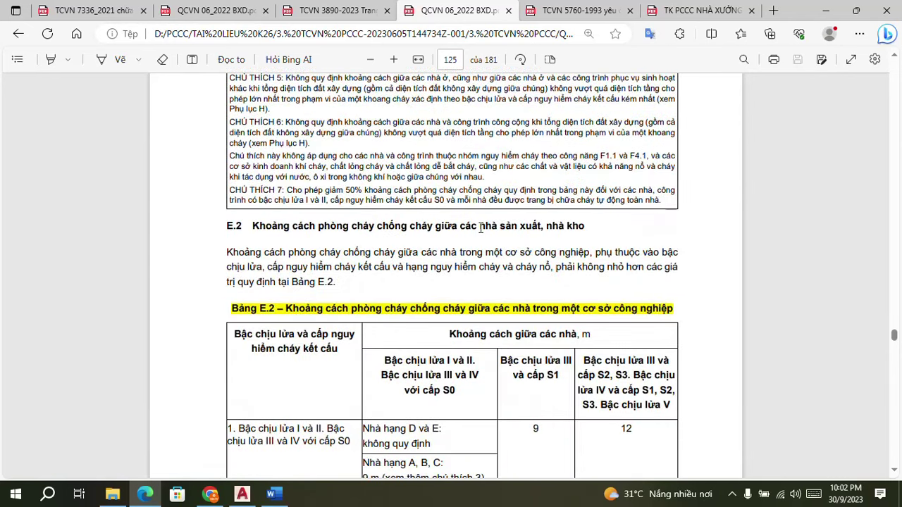
scroll(481, 228, "down", 2)
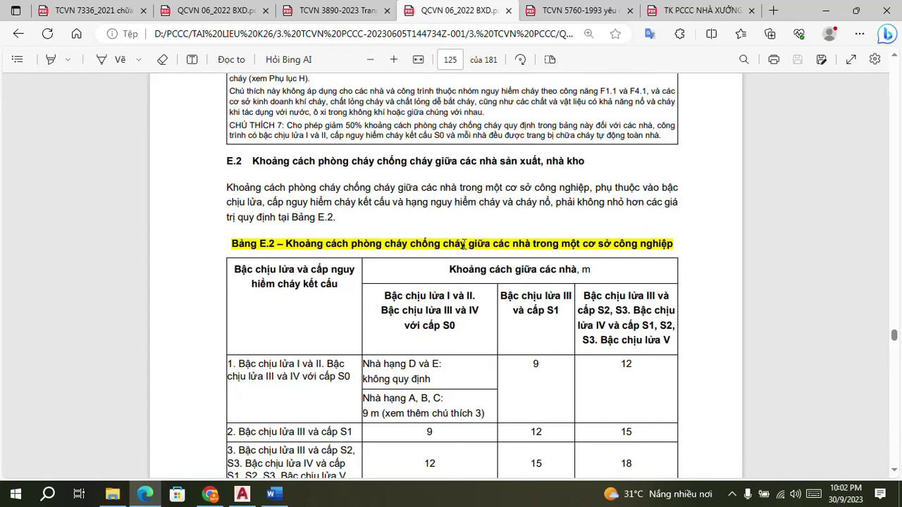
scroll(522, 236, "down", 2)
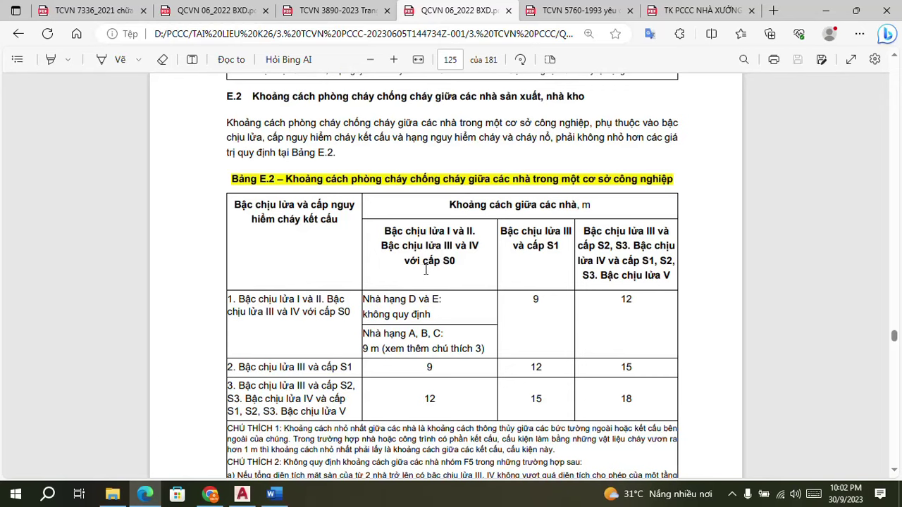
scroll(430, 248, "down", 2)
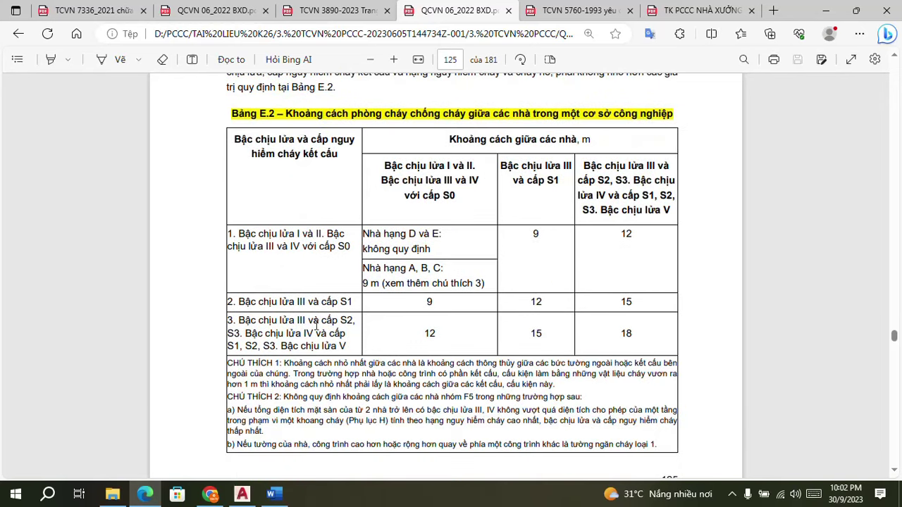
- Switch to the H2 drawing in AutoCAD and draw a large rectangle beside the east wall of the factory on the site plan
left_click(241, 495)
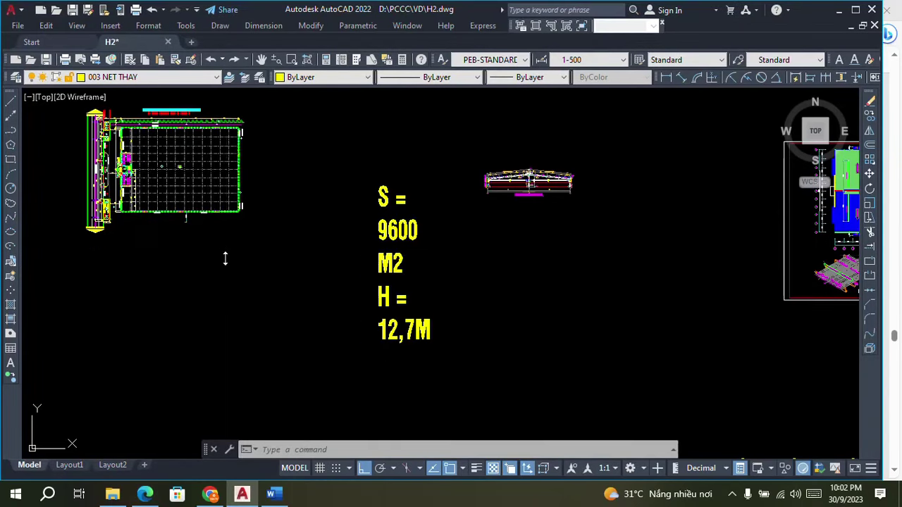
scroll(202, 201, "down", 2)
middle_click_drag(94, 147, 204, 201)
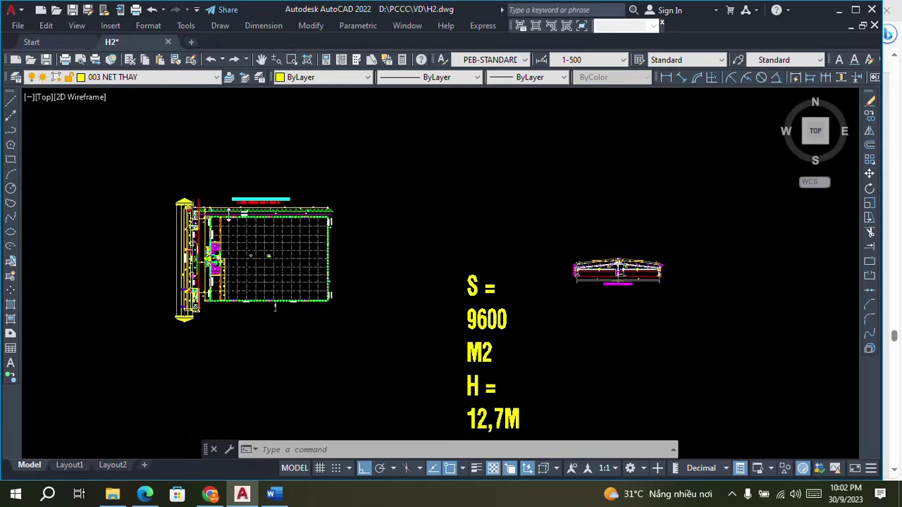
scroll(216, 228, "up", 3)
scroll(299, 261, "down", 1)
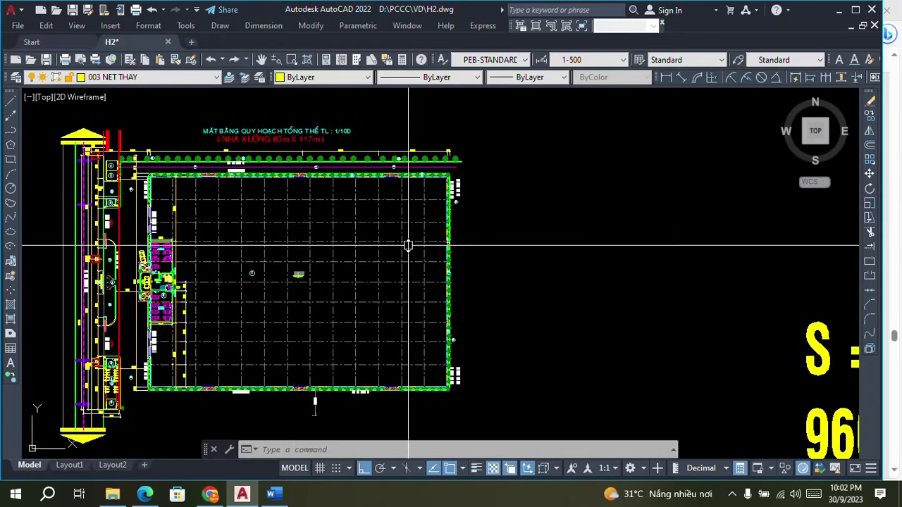
type("rec")
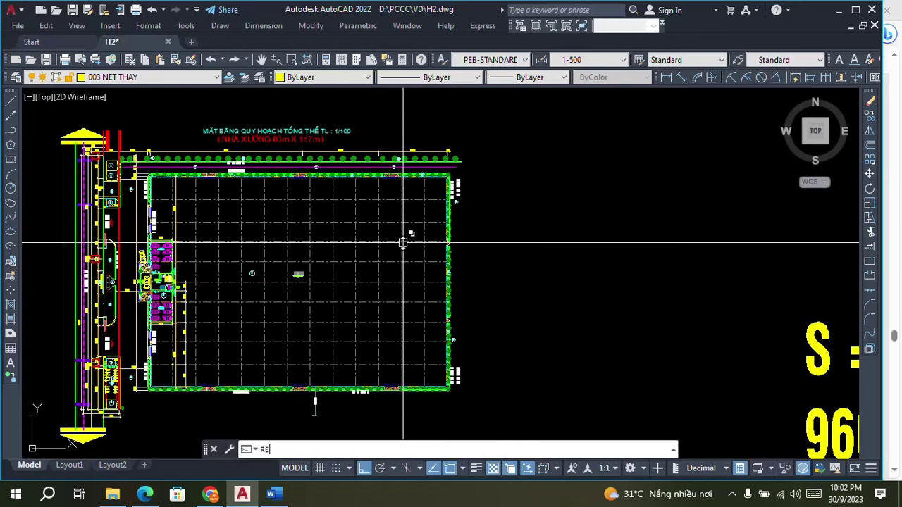
key("Return")
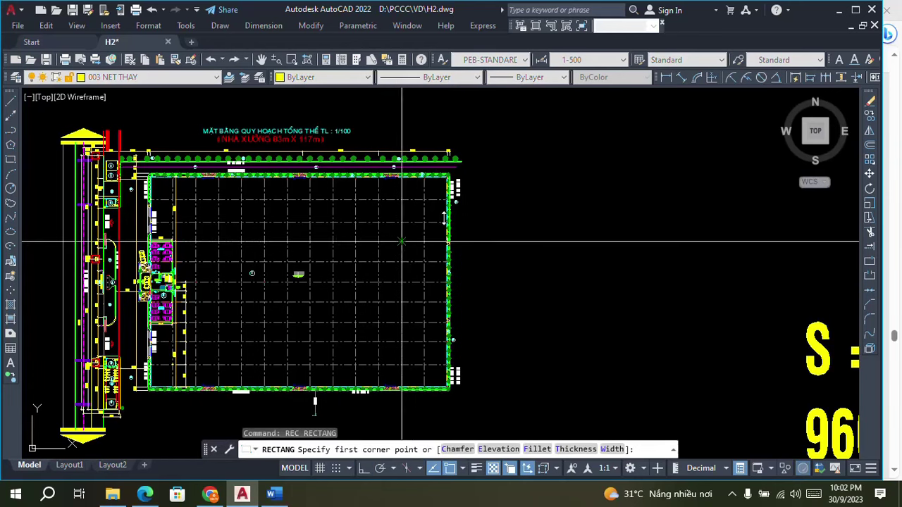
left_click(467, 338)
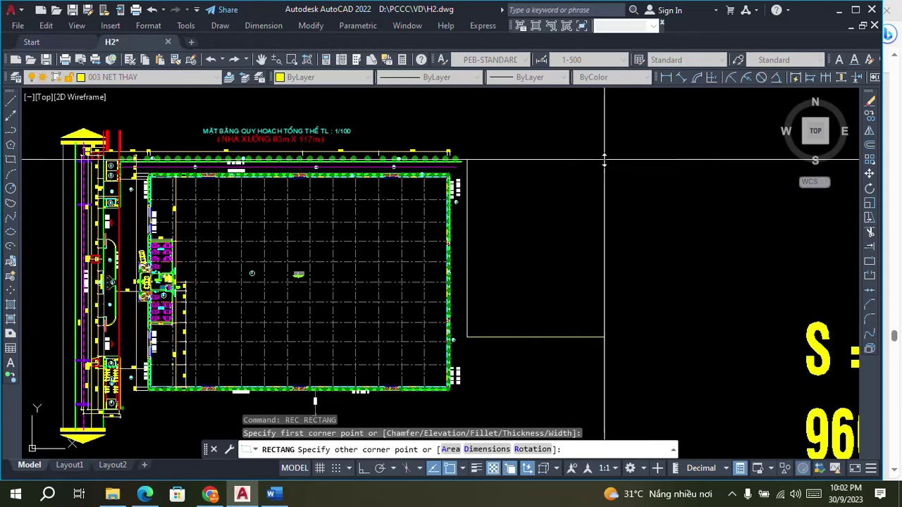
left_click(607, 172)
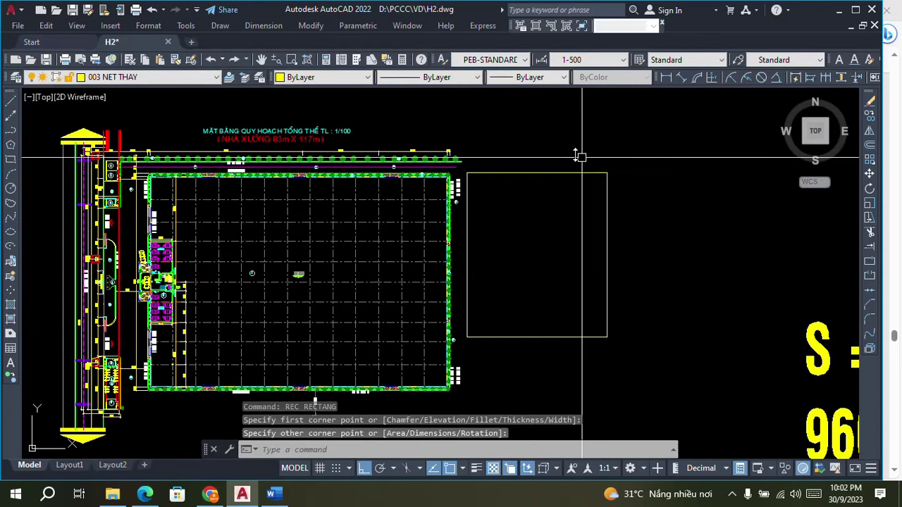
- Draw a wide rectangle as a neighbouring building just south of the factory's lower wall
scroll(573, 154, "down", 2)
type("rec")
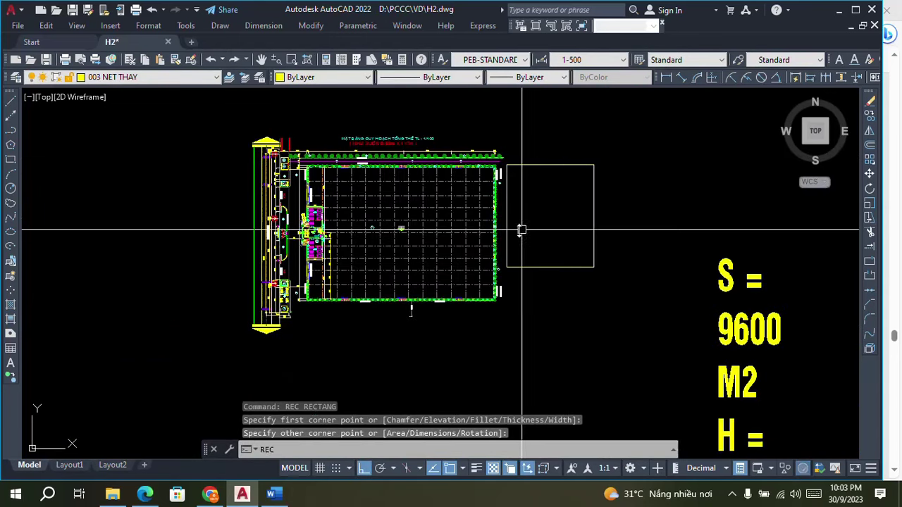
key("Return")
left_click(366, 368)
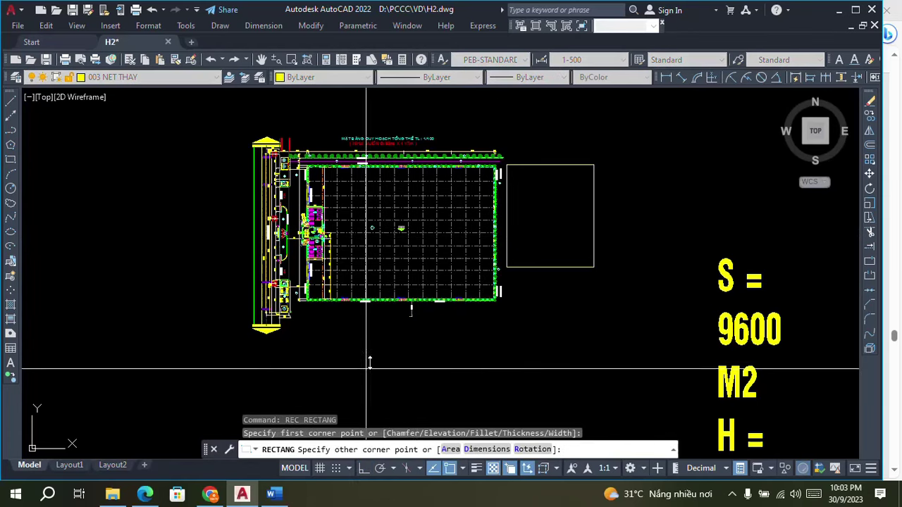
scroll(493, 314, "up", 2)
left_click(487, 314)
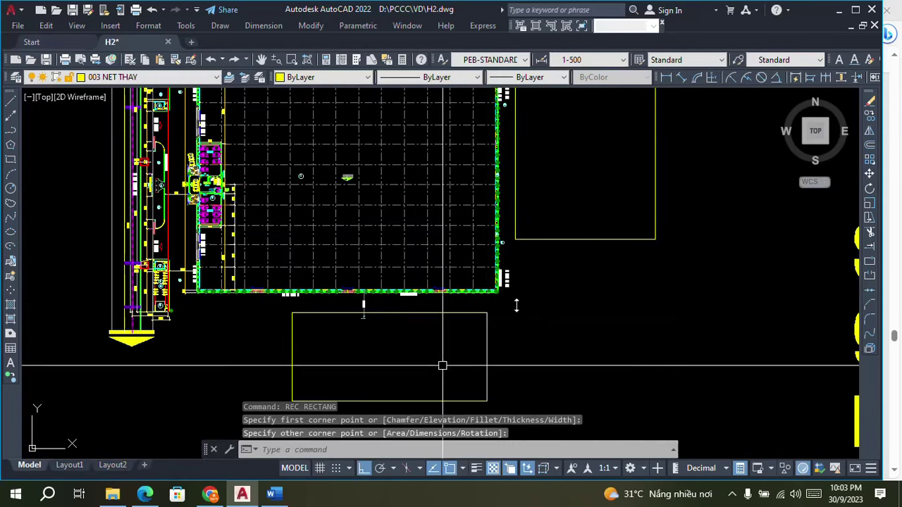
- Draw a small rectangle below the factory's southwest corner, west of the wide rectangle
scroll(601, 220, "down", 2)
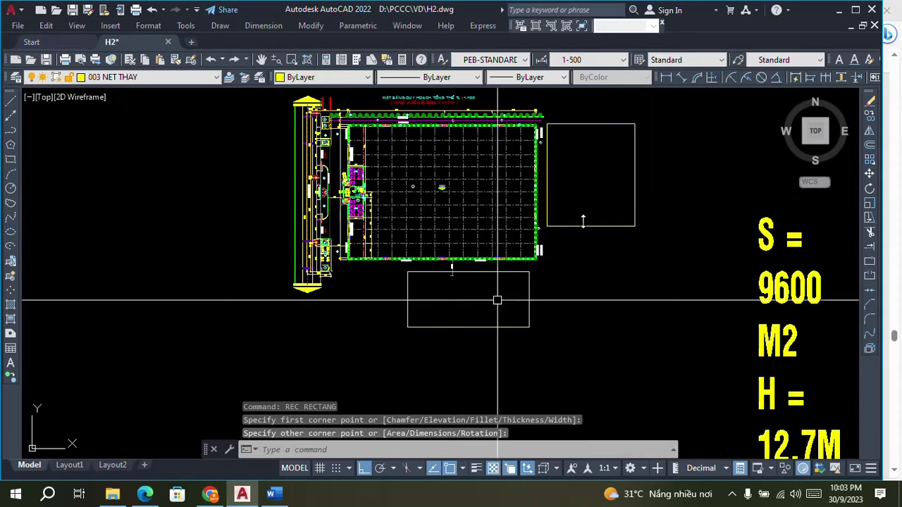
type("rec")
key("Return")
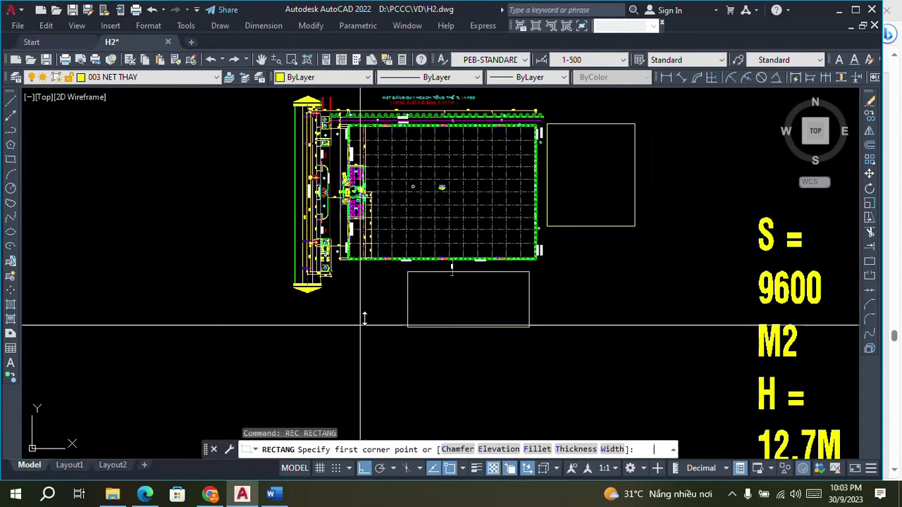
scroll(356, 303, "up", 2)
left_click(347, 260)
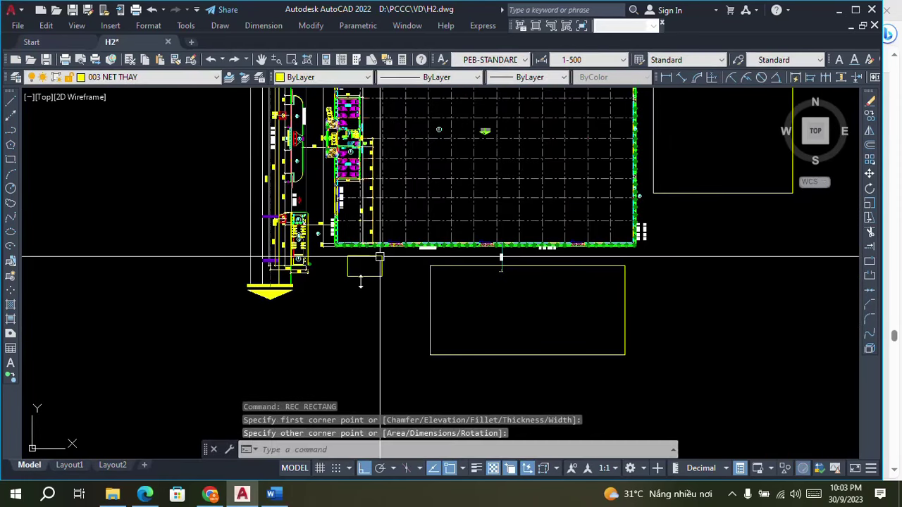
- Draw a small rectangle east of the factory, directly below the large eastern rectangle
scroll(341, 302, "down", 2)
type("rec")
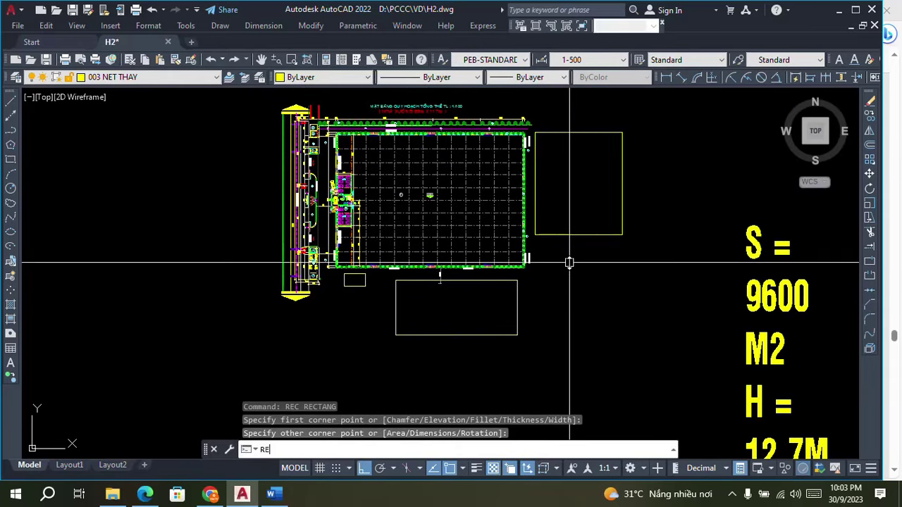
key("Return")
scroll(543, 244, "up", 2)
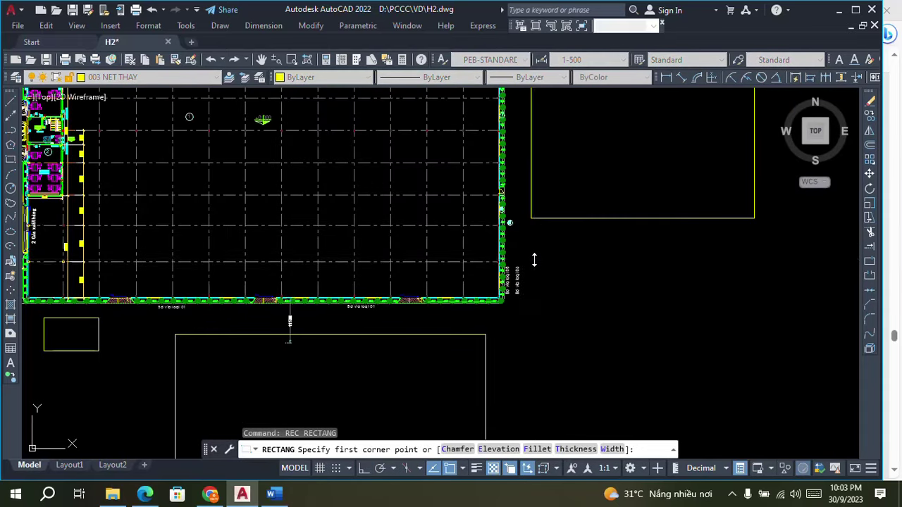
key("Escape")
type("rec")
key("Return")
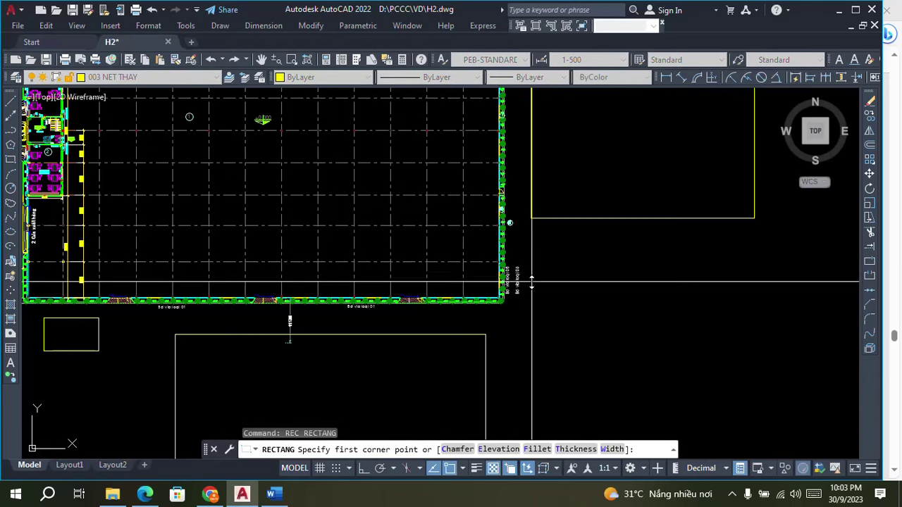
left_click(532, 281)
scroll(557, 240, "down", 3)
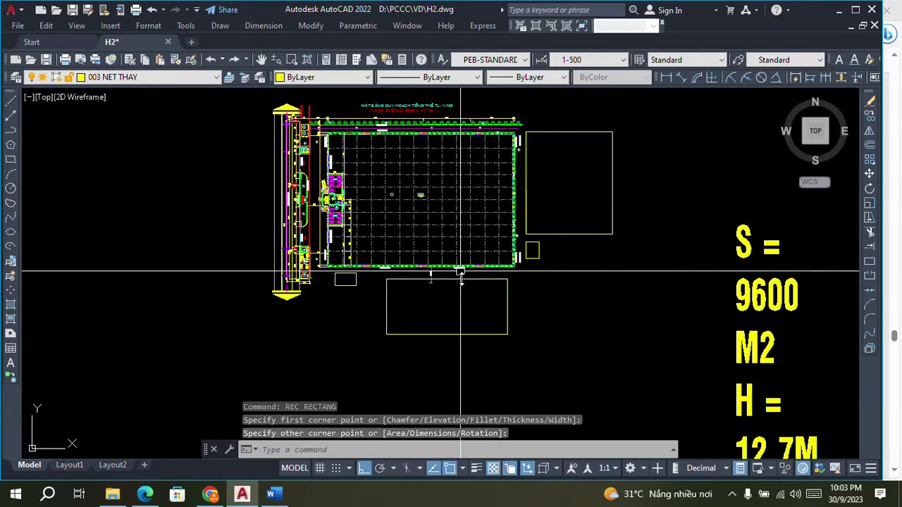
- Add a vertical linear dimension between the small southwest rectangle's upper edge and the factory's south wall
scroll(461, 275, "up", 3)
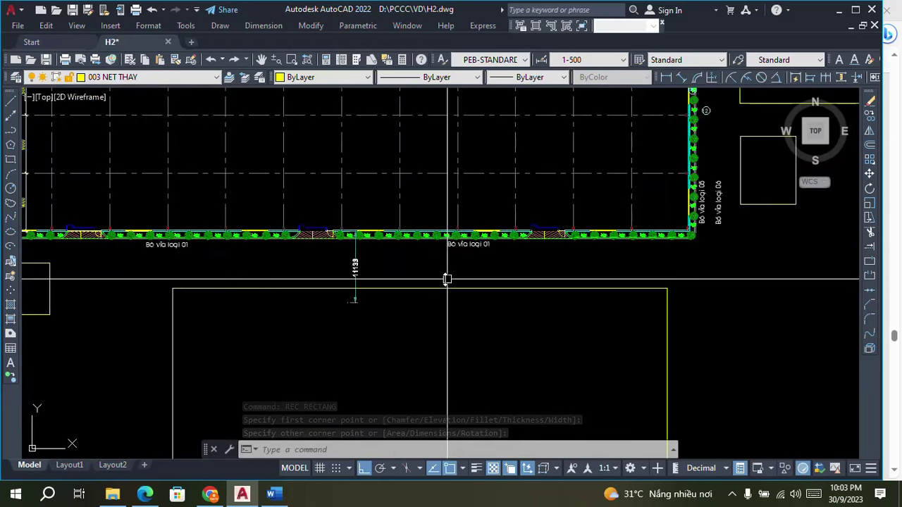
scroll(489, 288, "down", 3)
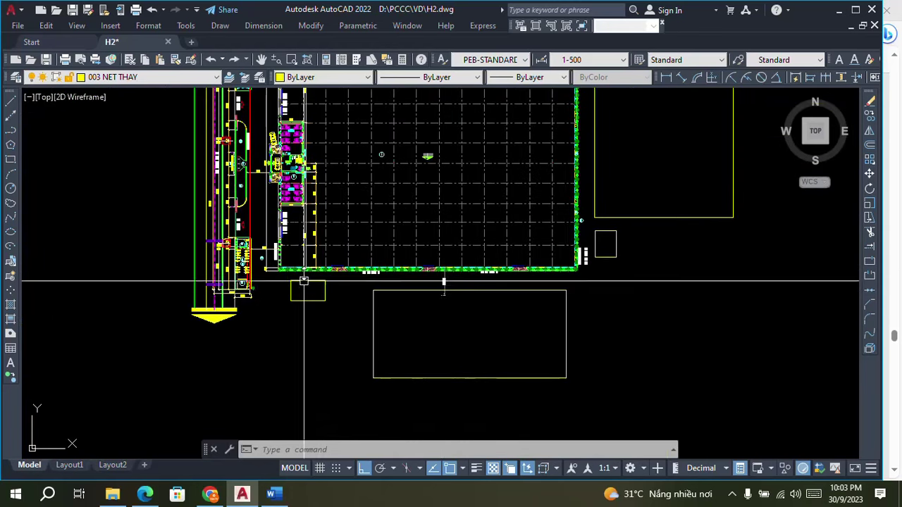
scroll(304, 282, "up", 5)
left_click(667, 78)
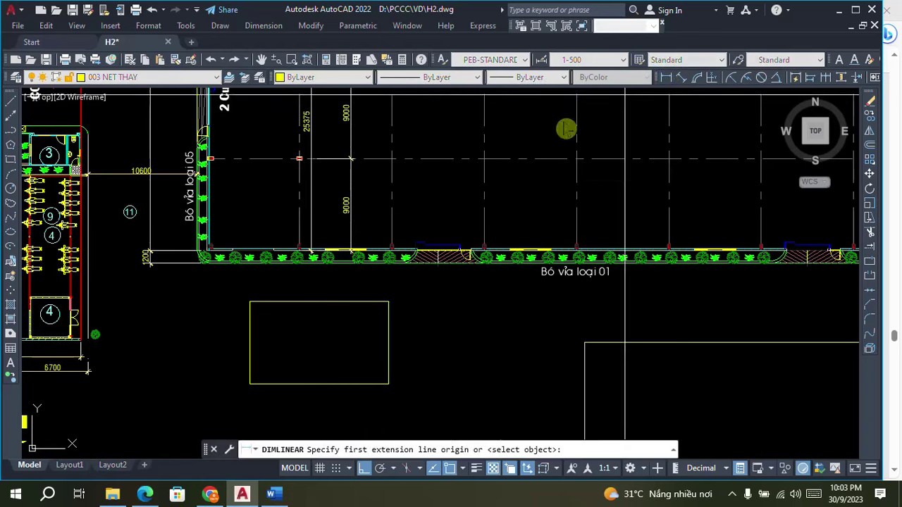
scroll(369, 298, "up", 2)
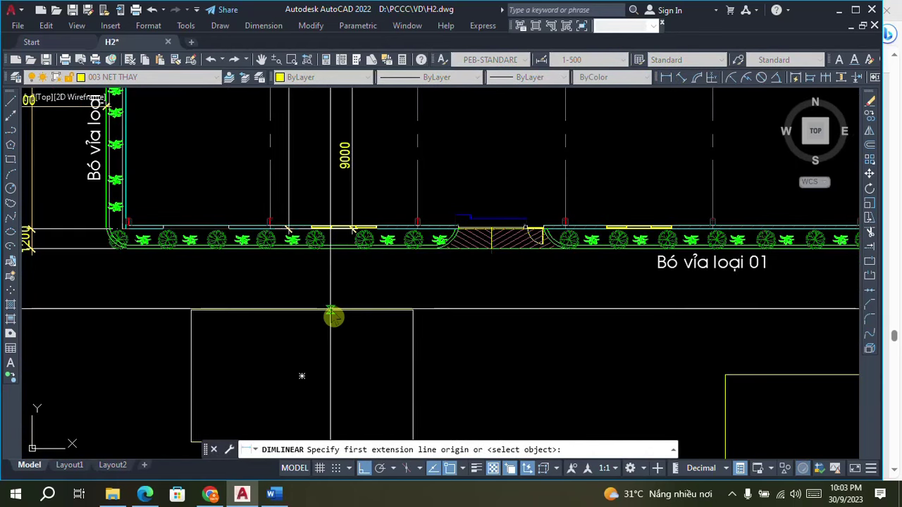
left_click(334, 317)
scroll(338, 240, "up", 2)
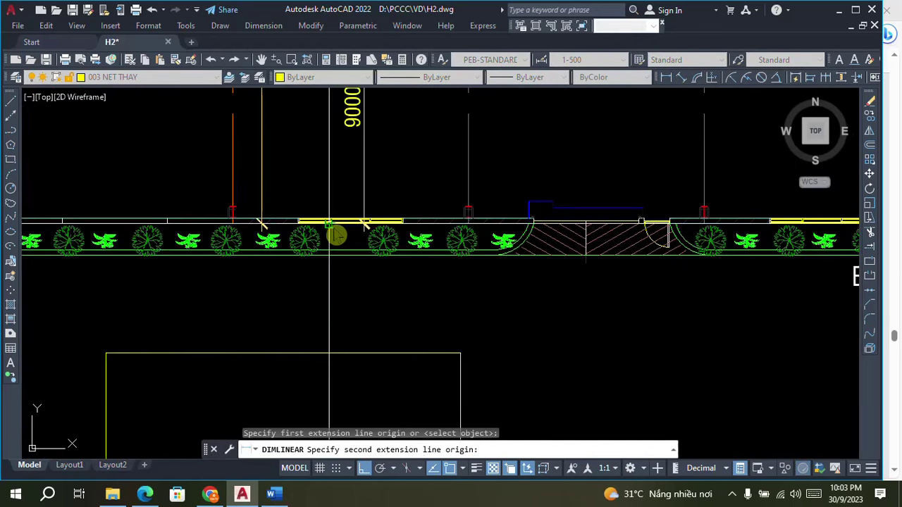
left_click(337, 236)
left_click(338, 330)
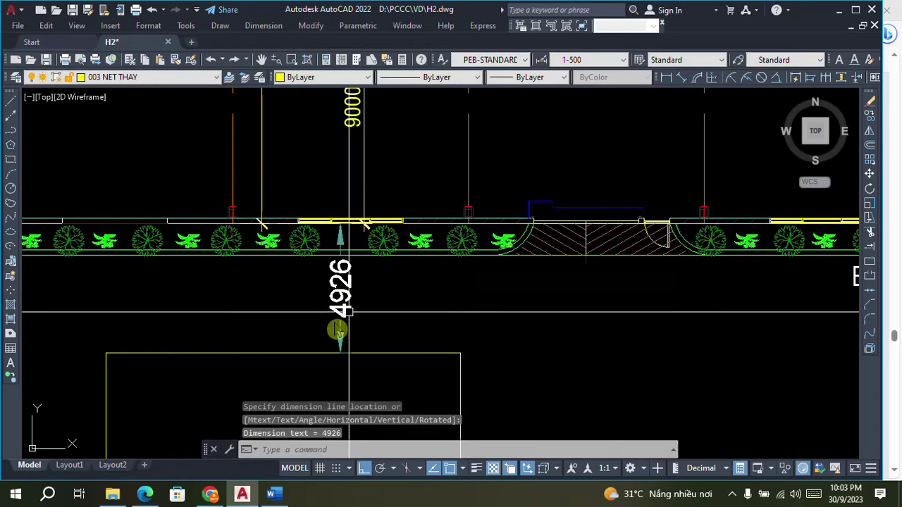
- Add a vertical linear dimension between the wide southern rectangle's upper edge and the factory's south wall
scroll(423, 211, "down", 5)
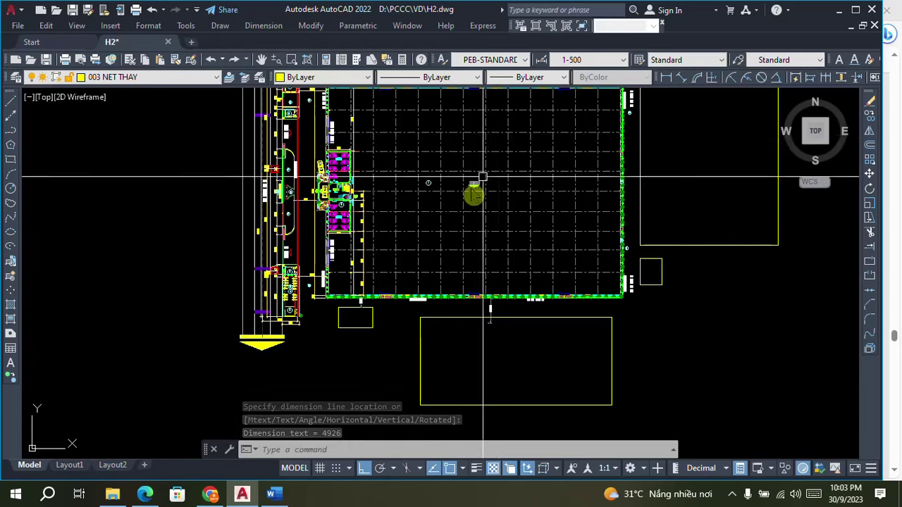
scroll(470, 311, "up", 5)
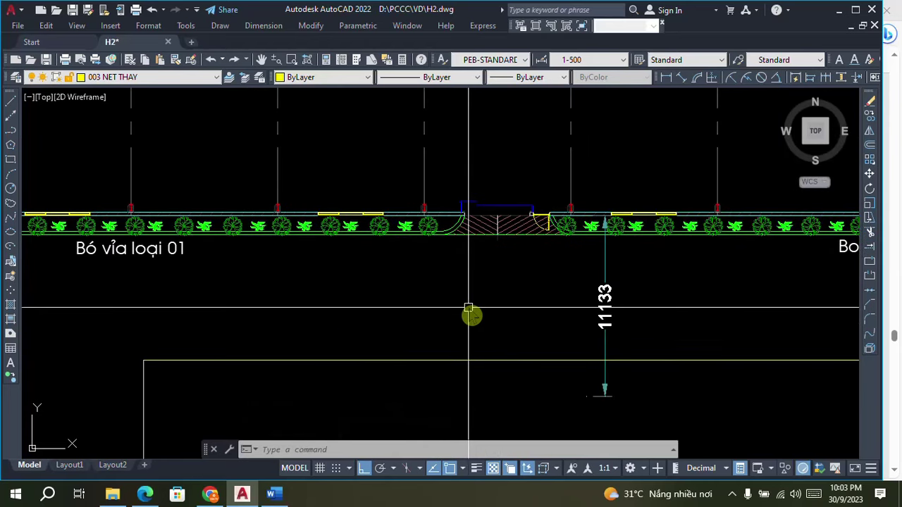
type("rec")
key("Return")
left_click(665, 77)
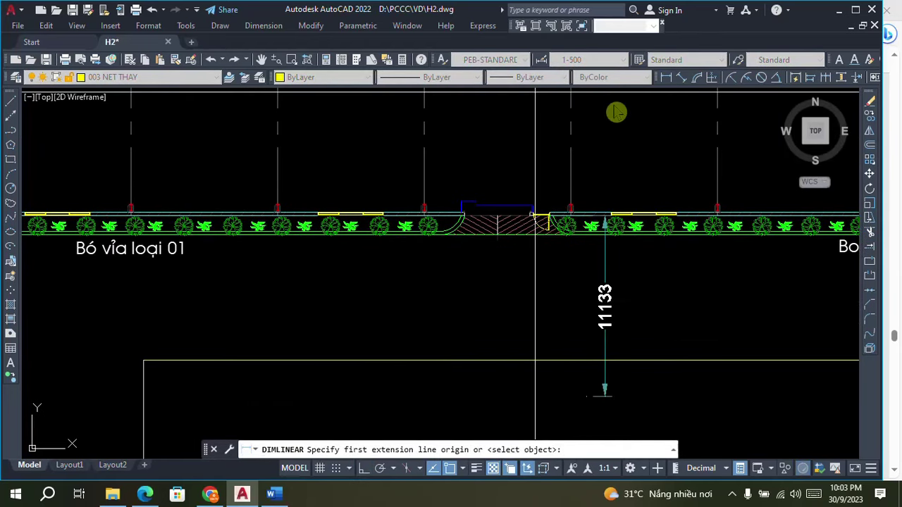
key("F8")
left_click(355, 360)
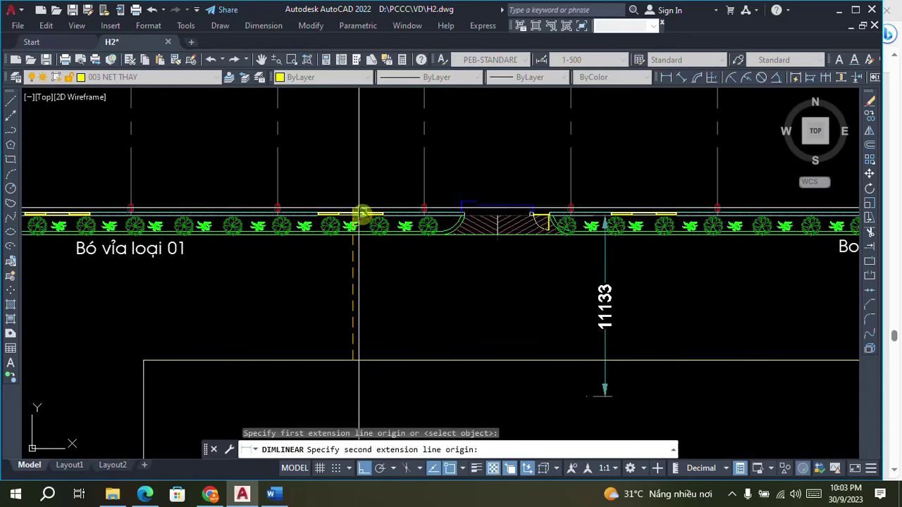
scroll(354, 213, "up", 2)
scroll(355, 226, "up", 2)
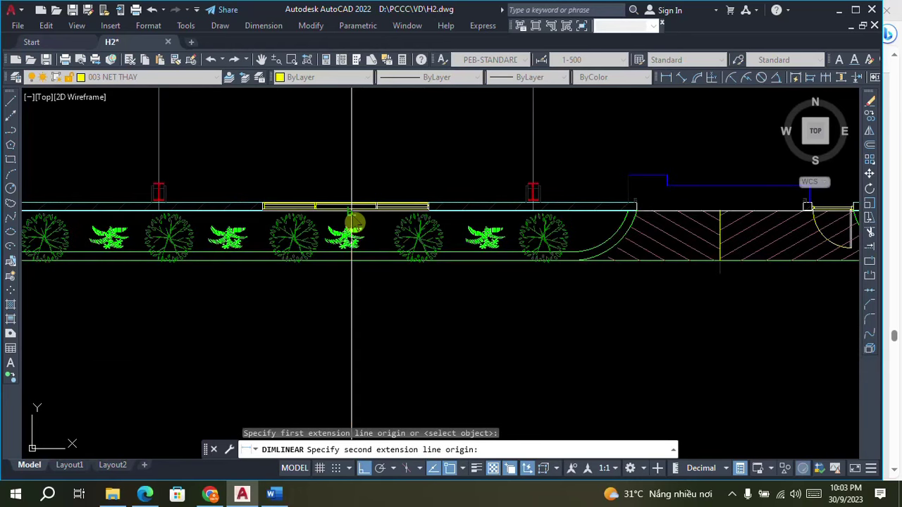
left_click(353, 214)
scroll(397, 294, "down", 2)
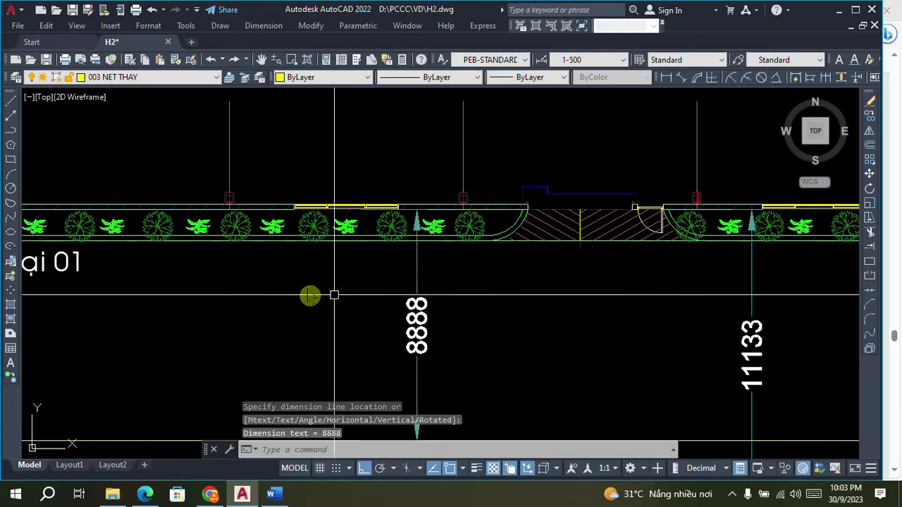
- Draw a thin rectangle from the factory's east wall across the gap towards the large eastern rectangle
scroll(334, 294, "down", 5)
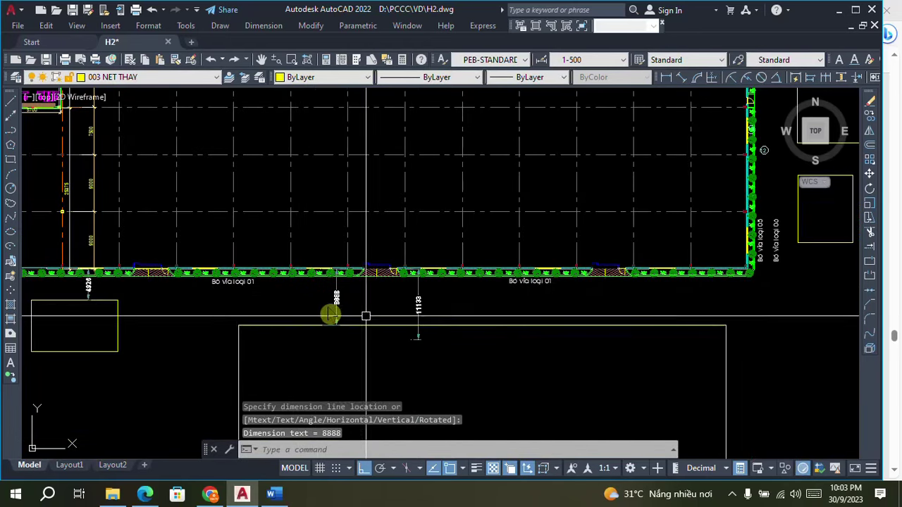
scroll(423, 303, "down", 2)
scroll(606, 204, "down", 2)
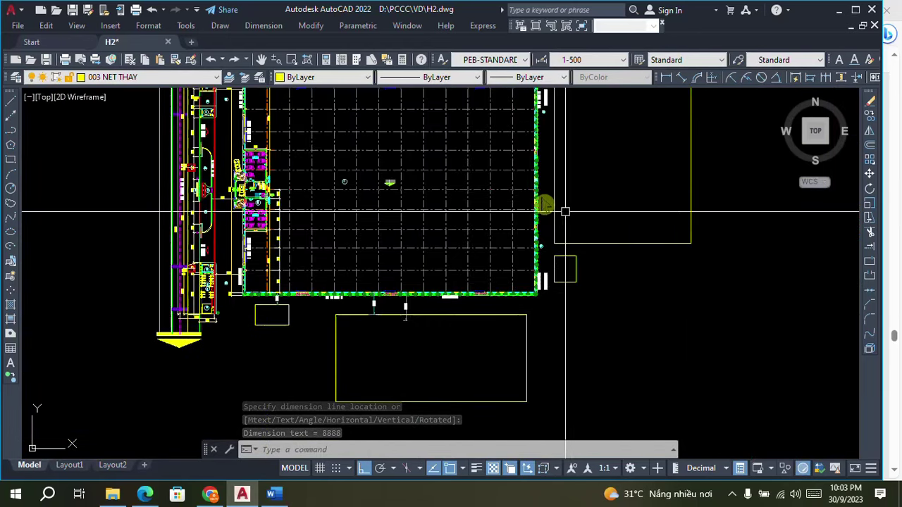
scroll(565, 212, "up", 5)
key("Escape")
type("rec")
key("Return")
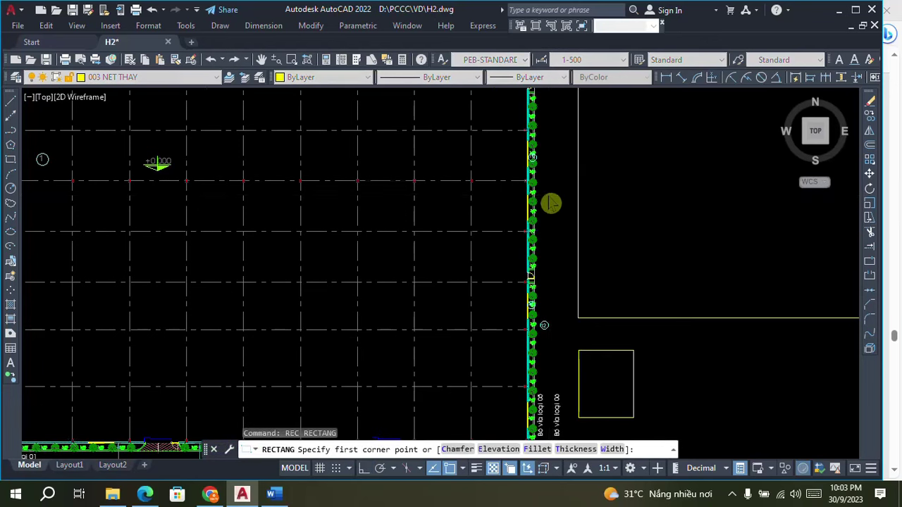
scroll(550, 204, "up", 6)
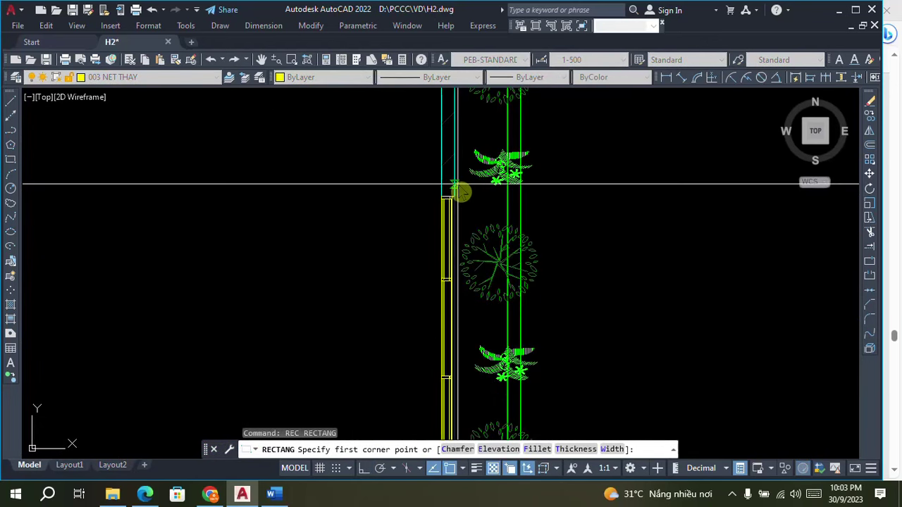
left_click(457, 189)
scroll(453, 192, "down", 4)
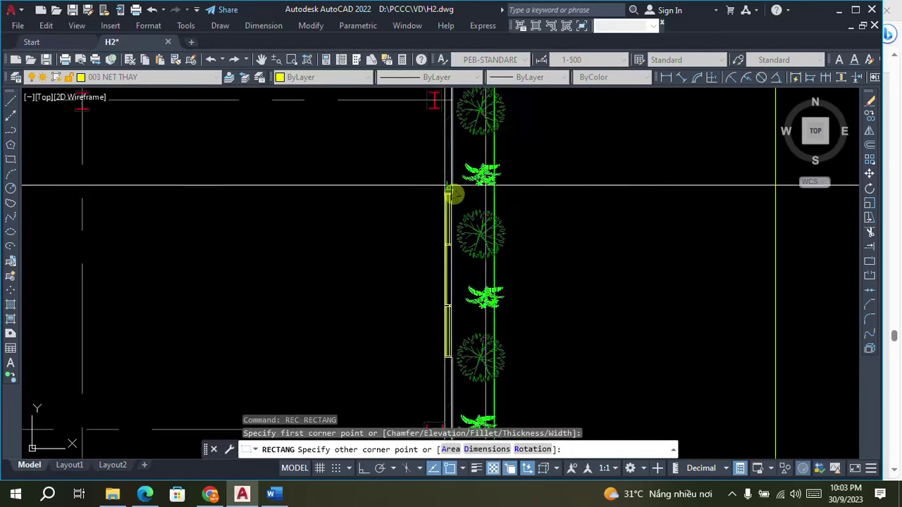
left_click(654, 188)
scroll(616, 185, "down", 3)
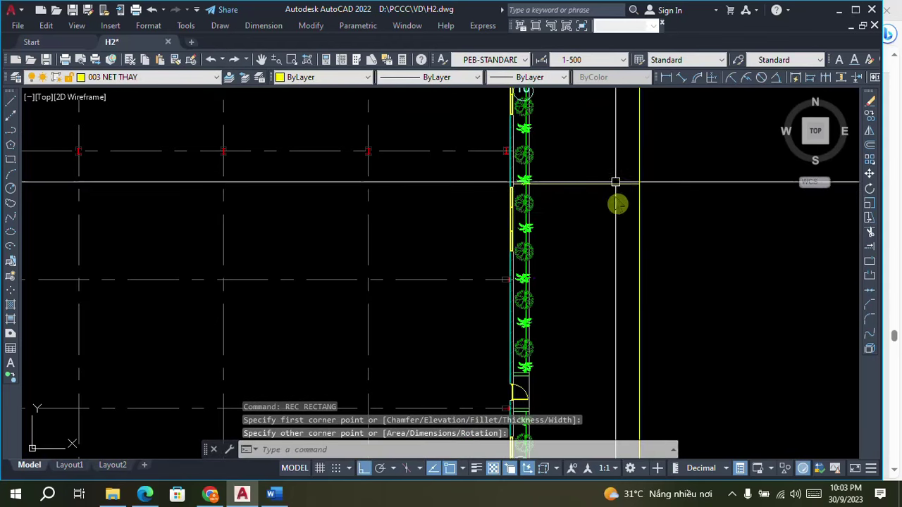
- Erase the thin rectangle in the gap between the factory's east wall and the large eastern rectangle
key("Escape")
type("e")
key("Return")
left_click(605, 240)
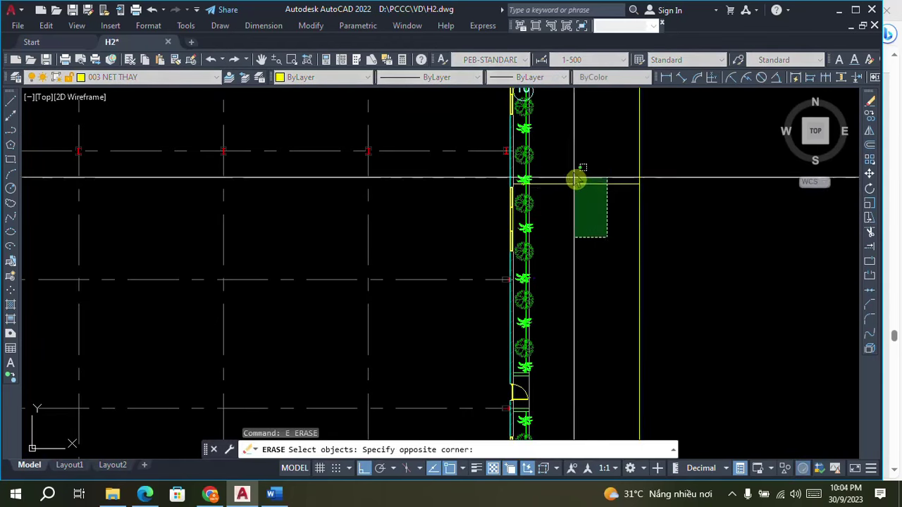
left_click(578, 178)
key("Return")
- Add a horizontal linear dimension between the factory's east wall and the large eastern rectangle's west edge
type("dli")
key("Return")
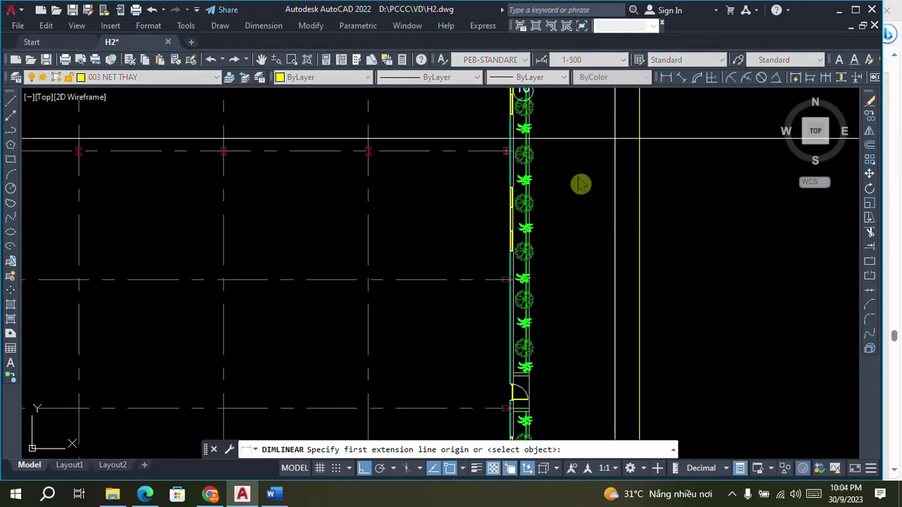
scroll(533, 202, "up", 4)
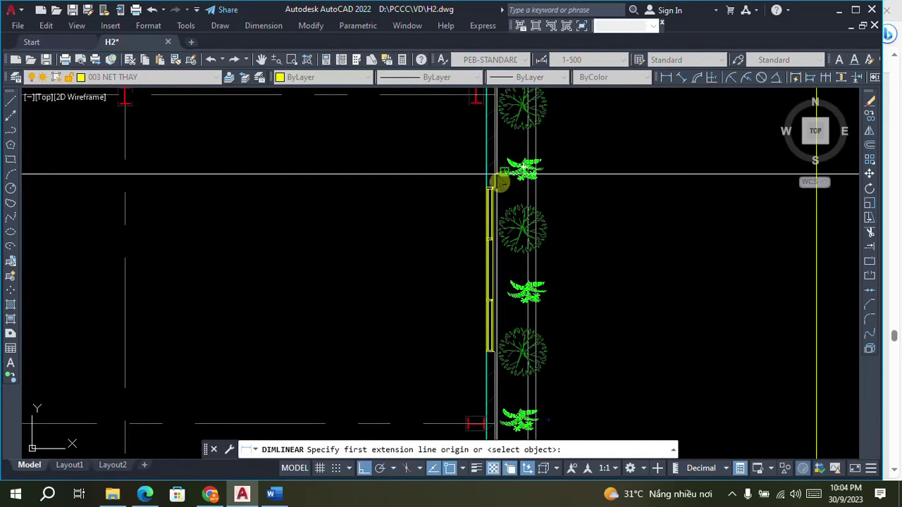
left_click(499, 182)
scroll(684, 218, "down", 2)
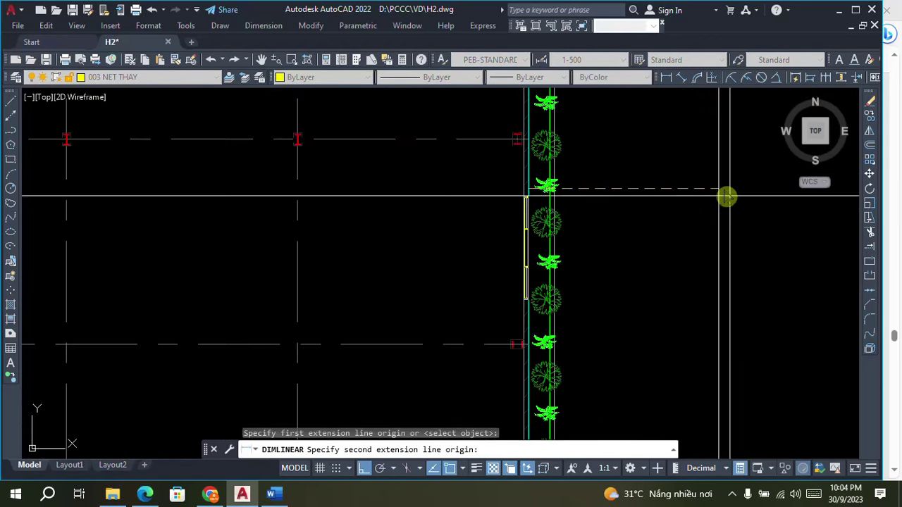
left_click(730, 195)
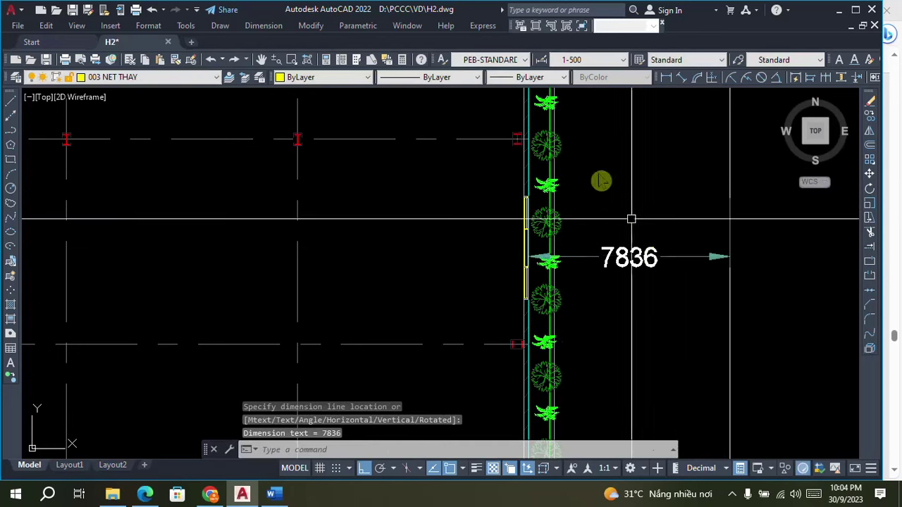
- Add a vertical linear dimension between the large eastern rectangle's lower edge and the small rectangle below it
scroll(630, 219, "down", 4)
scroll(607, 322, "up", 3)
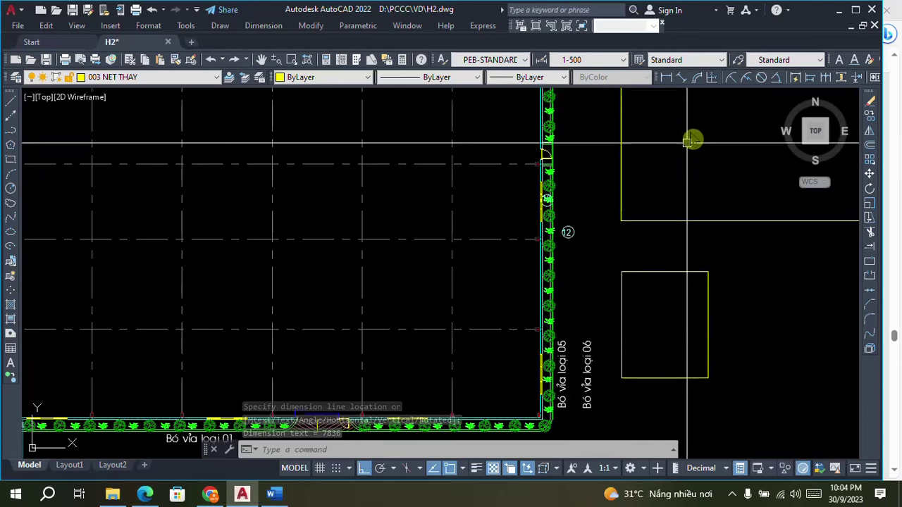
key("Escape")
key("space")
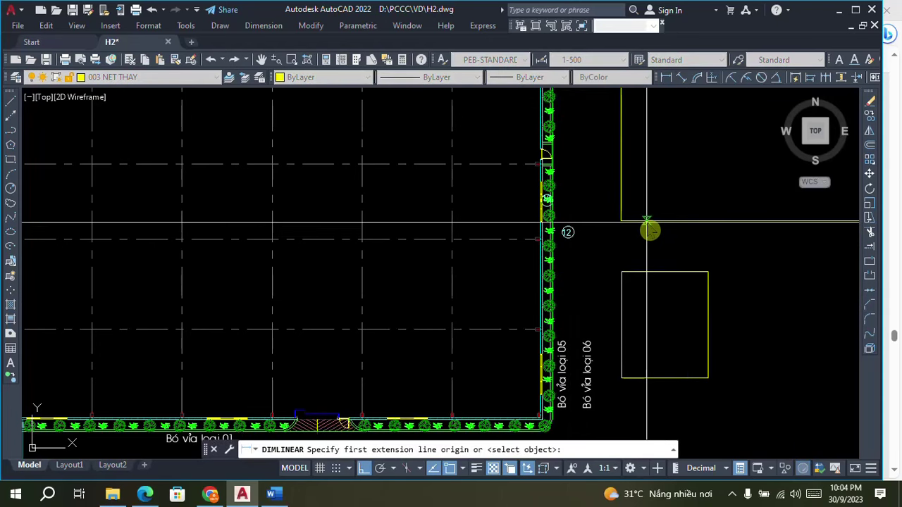
left_click(648, 228)
left_click(647, 273)
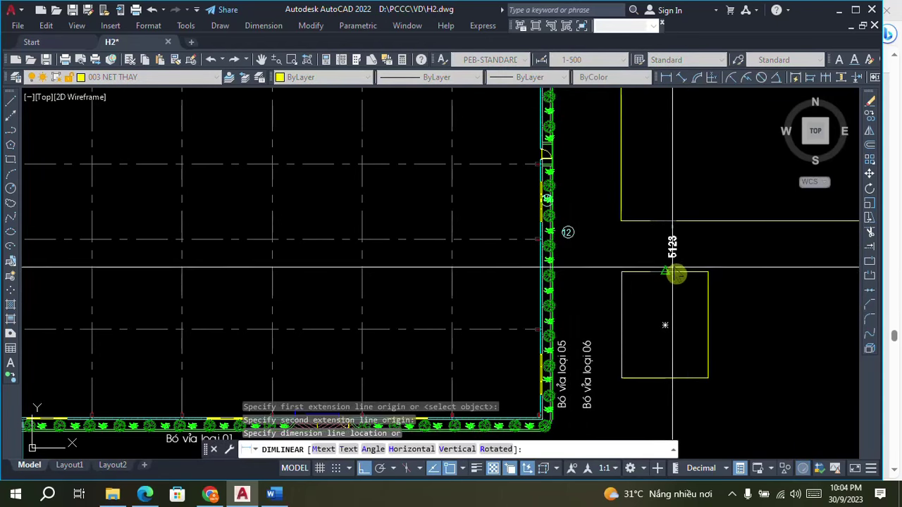
left_click(628, 276)
scroll(616, 267, "down", 4)
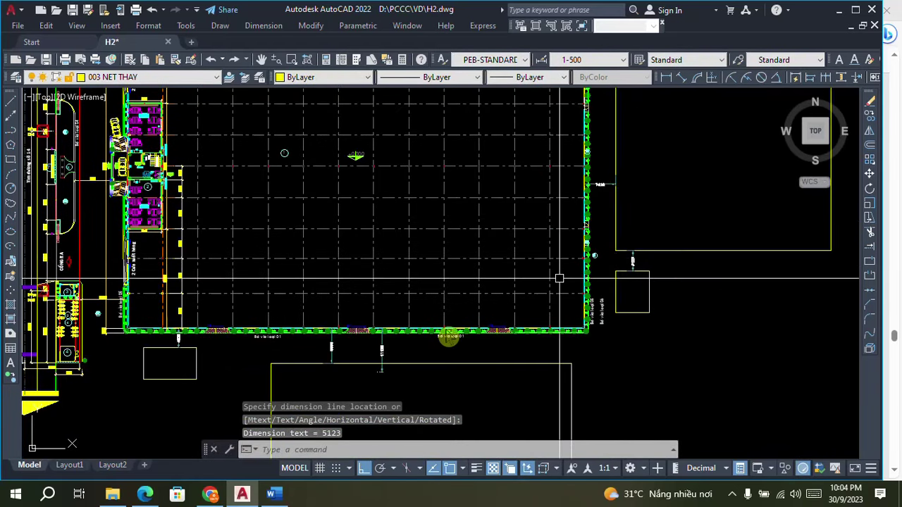
- Stretch the lower end of the 11133 dimension south of the factory to the wide rectangle's upper edge
scroll(357, 363, "up", 4)
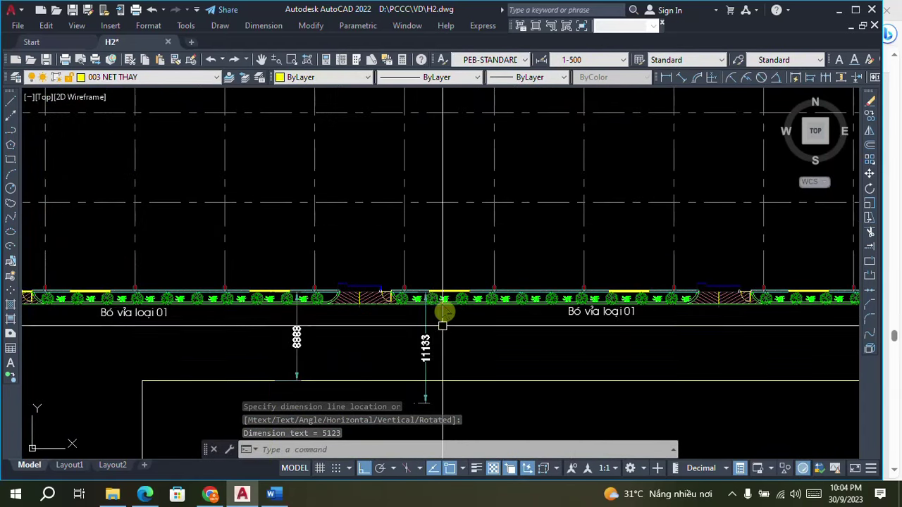
scroll(443, 306, "down", 2)
scroll(433, 332, "up", 5)
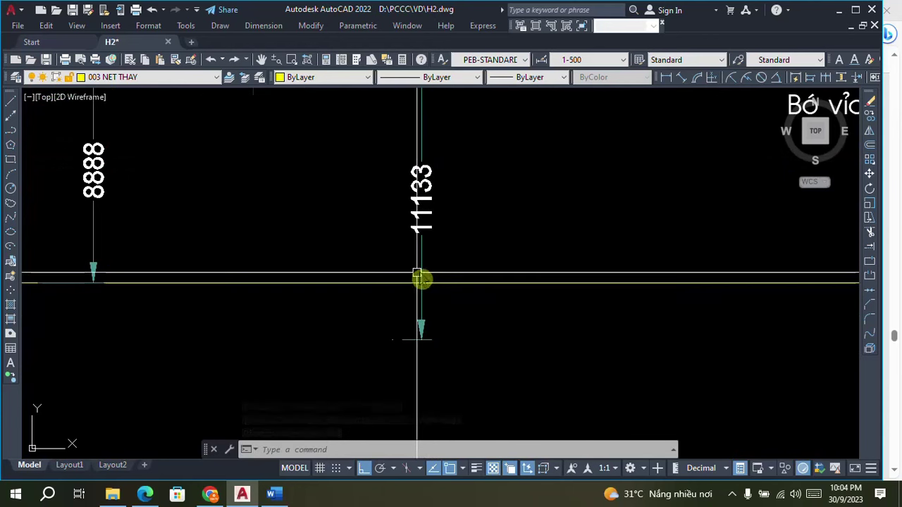
left_click(422, 278)
left_click(424, 292)
left_click(393, 341)
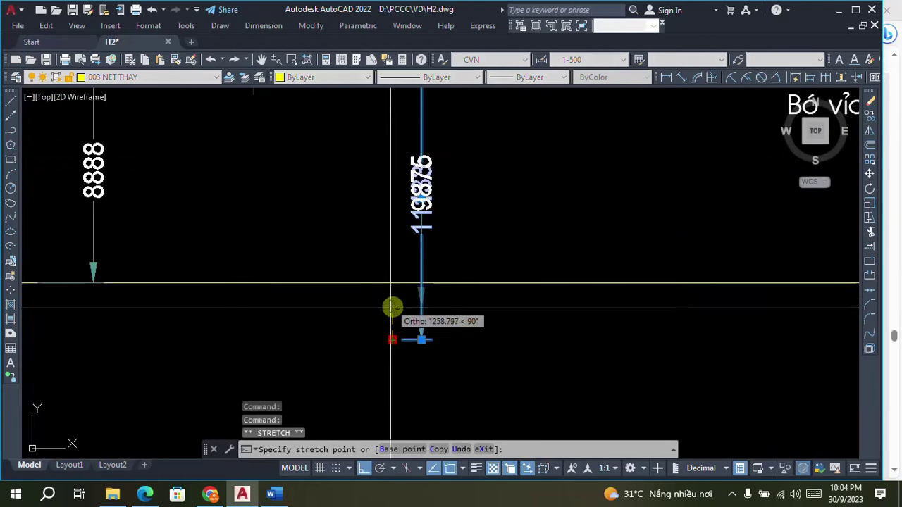
left_click(393, 285)
scroll(387, 314, "down", 3)
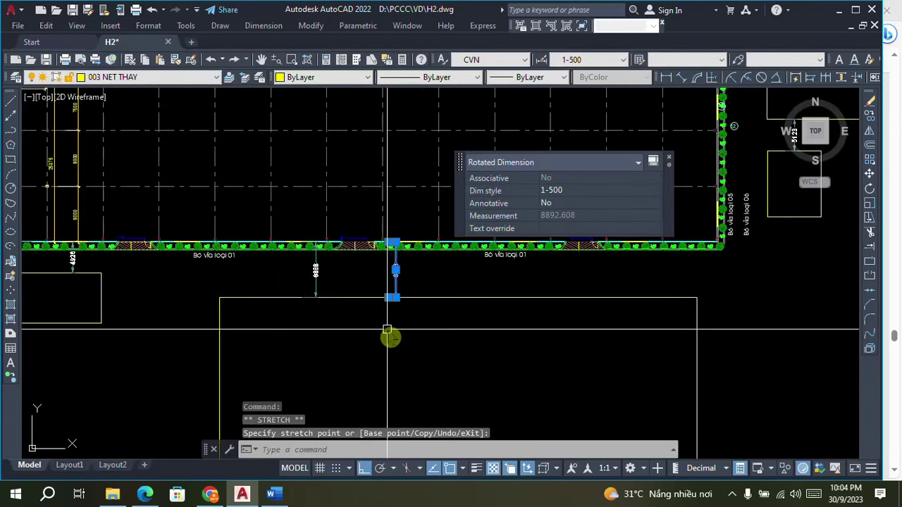
key("Escape")
scroll(391, 279, "down", 2)
scroll(430, 273, "down", 1)
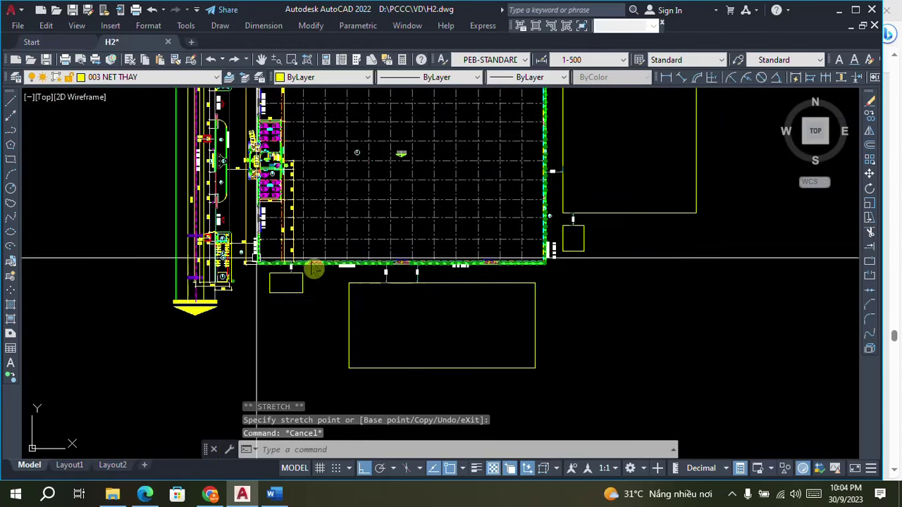
- Add a horizontal linear dimension between the small southwest rectangle's east edge and the wide rectangle's west edge
scroll(383, 275, "up", 4)
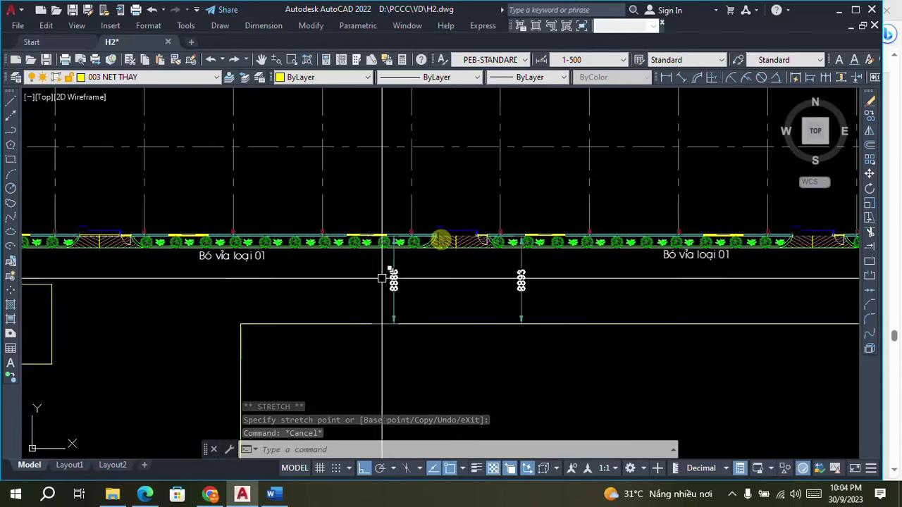
scroll(434, 275, "down", 4)
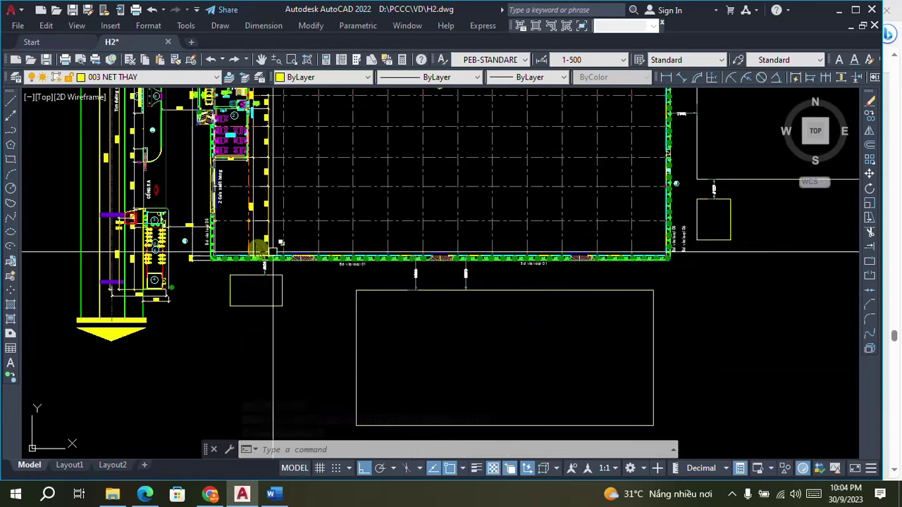
scroll(349, 252, "up", 5)
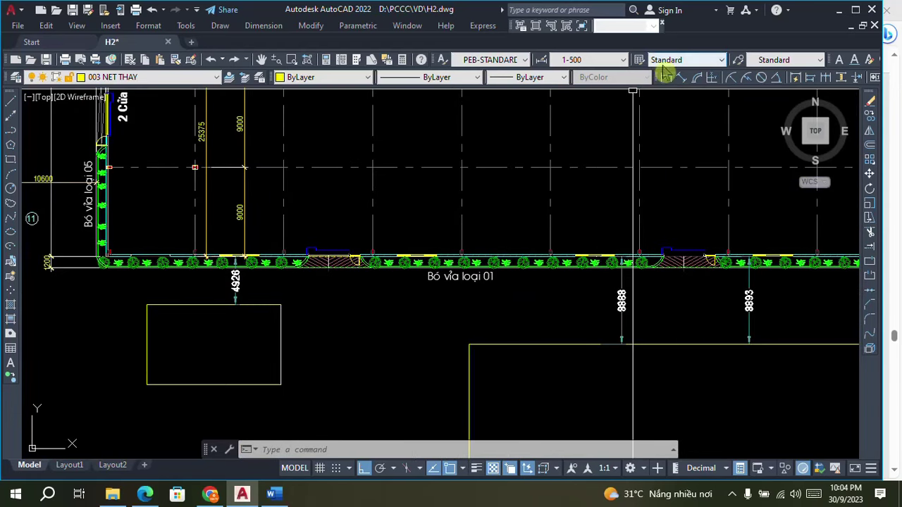
left_click(666, 76)
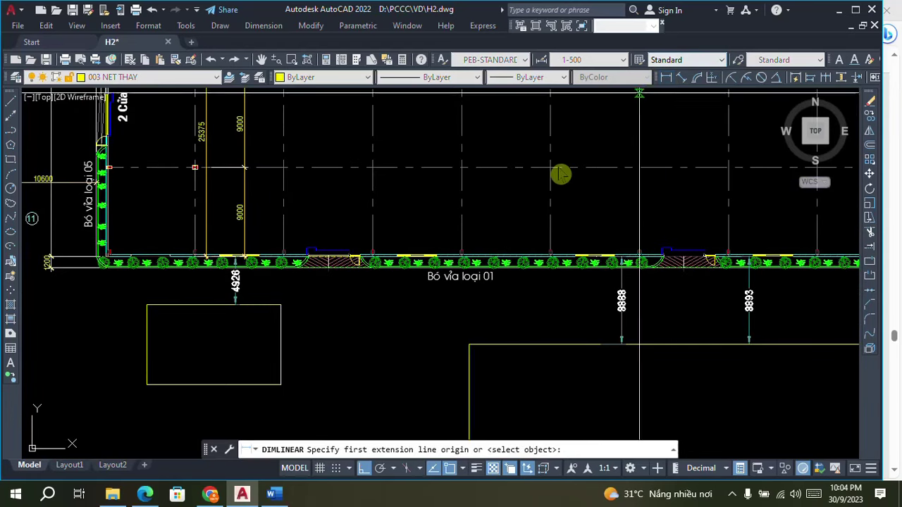
left_click(282, 379)
left_click(469, 372)
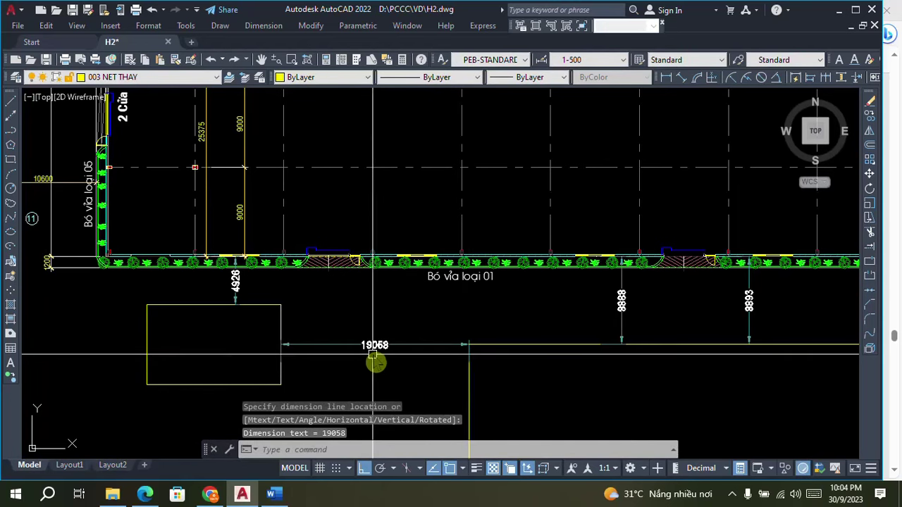
- Review the dimensioned gaps south of the factory and switch to Edge to consult Table E.2 in the QCVN 06 PDF
scroll(225, 282, "up", 3)
scroll(226, 279, "down", 3)
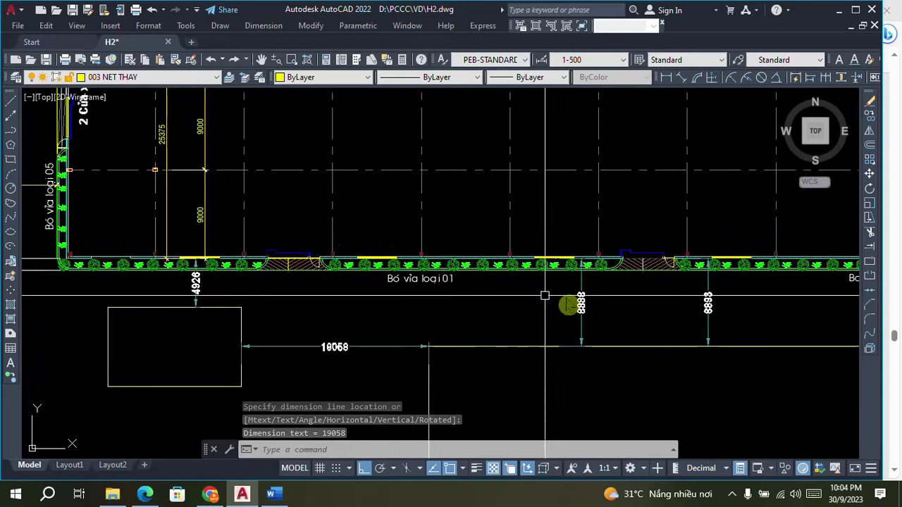
scroll(582, 293, "up", 5)
scroll(525, 286, "down", 5)
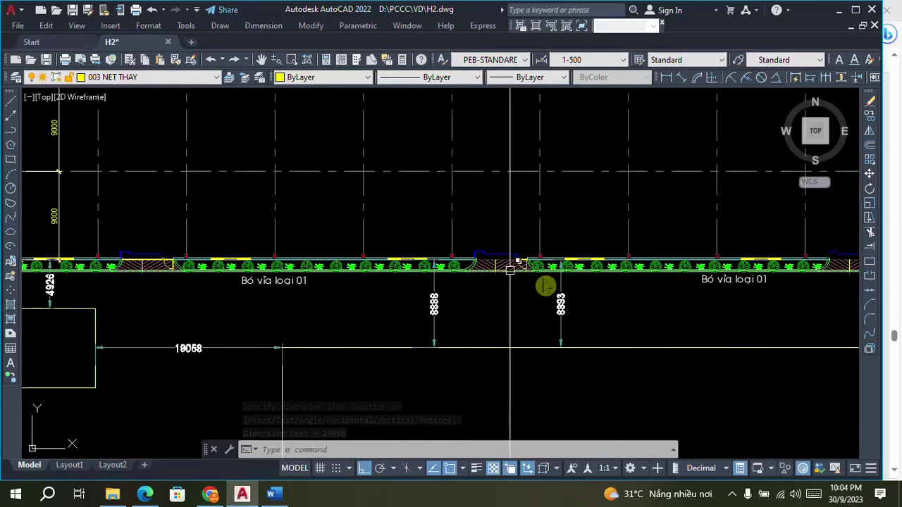
scroll(494, 311, "up", 2)
scroll(392, 308, "down", 6)
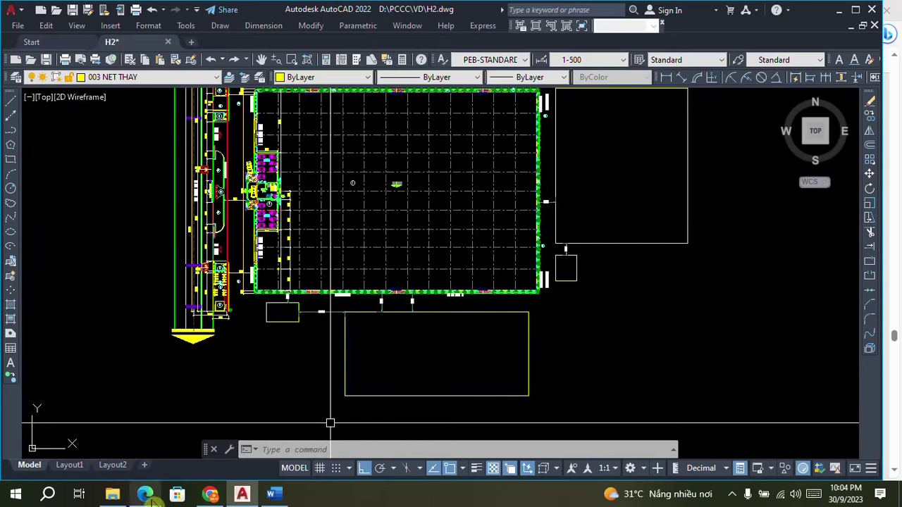
left_click(148, 496)
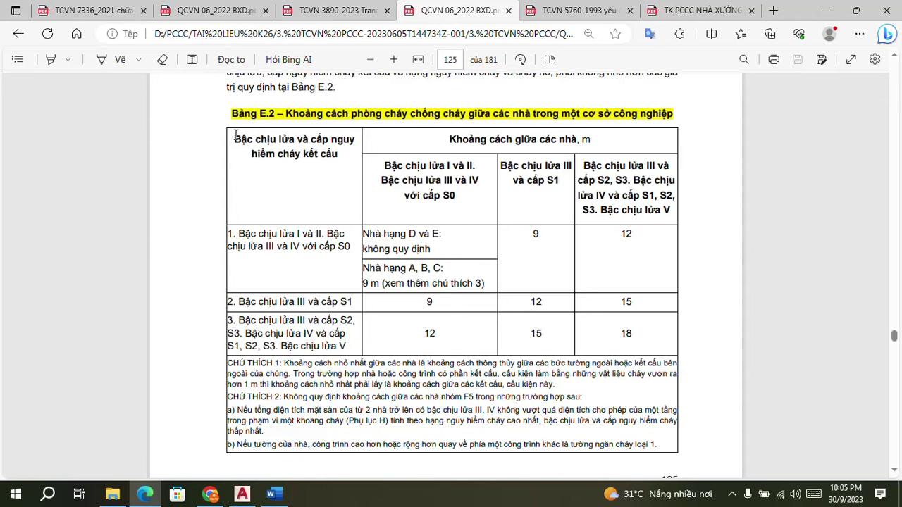
- Cross-check the fire-resistance categories of Table E.2 in the Edge PDF against the factory site plan in AutoCAD
left_click(257, 170)
left_click_drag(308, 186, 327, 189)
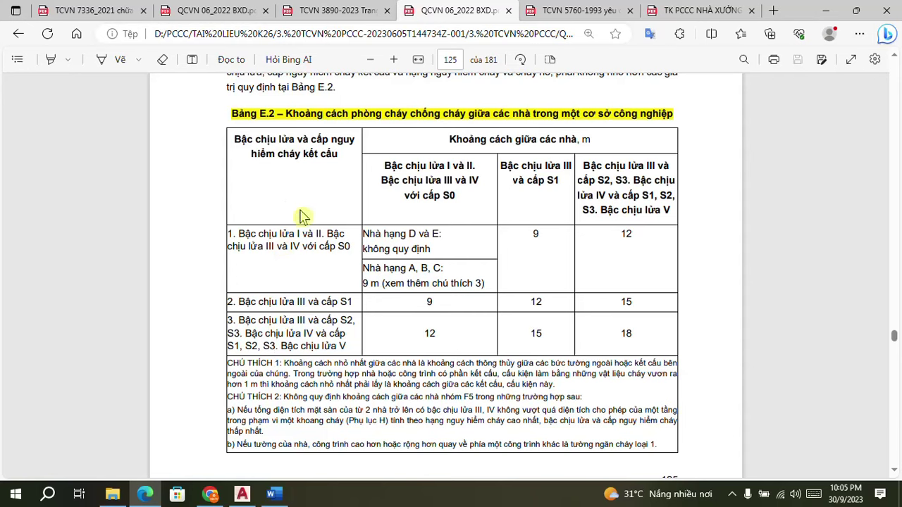
left_click(242, 494)
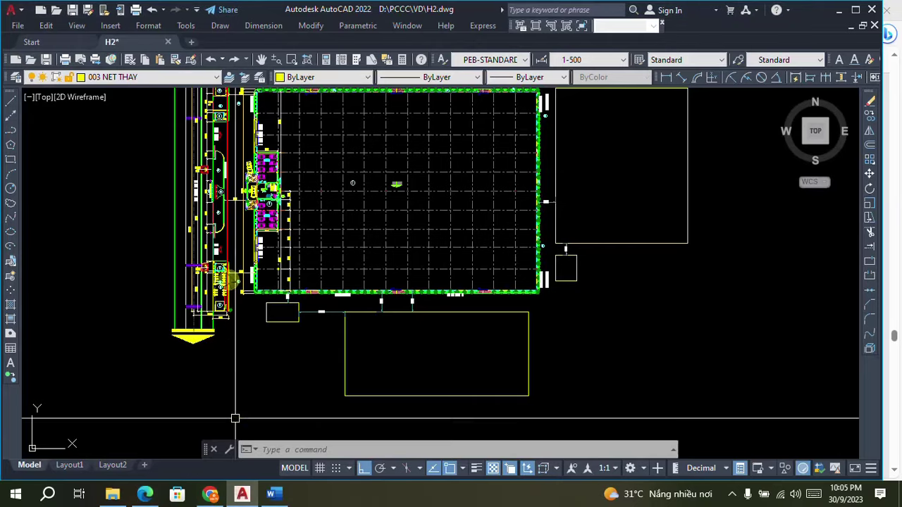
scroll(289, 225, "down", 2)
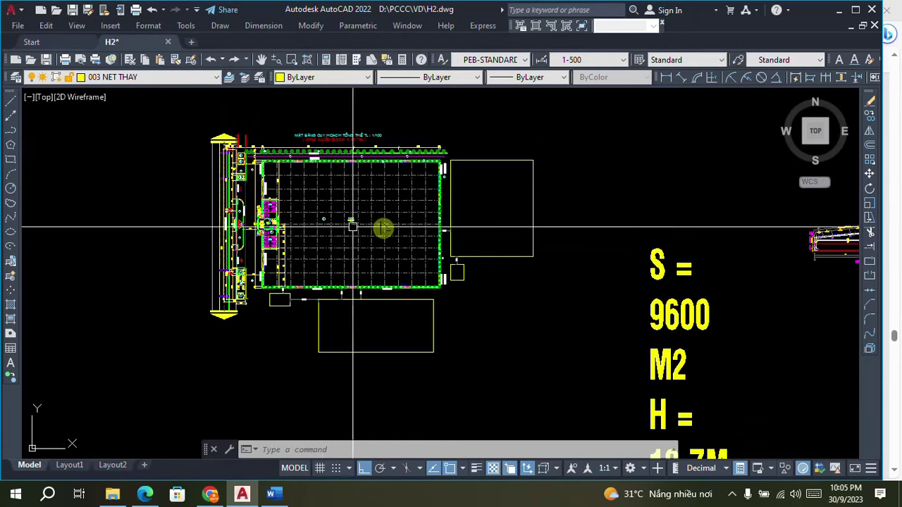
scroll(380, 211, "up", 3)
scroll(352, 217, "down", 2)
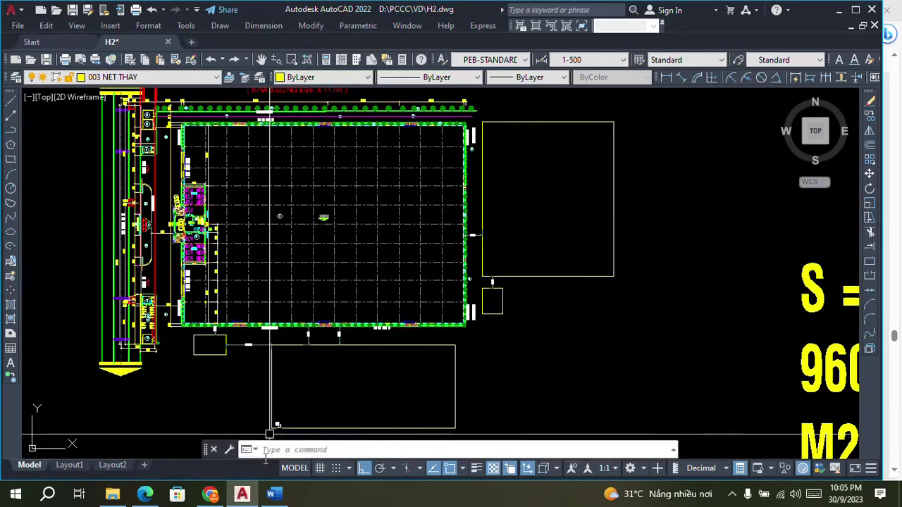
left_click(156, 494)
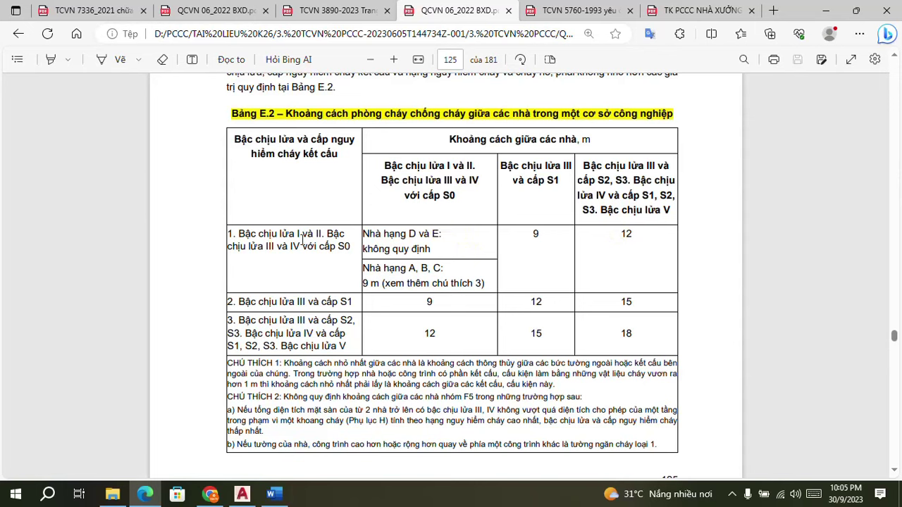
scroll(301, 244, "up", 2)
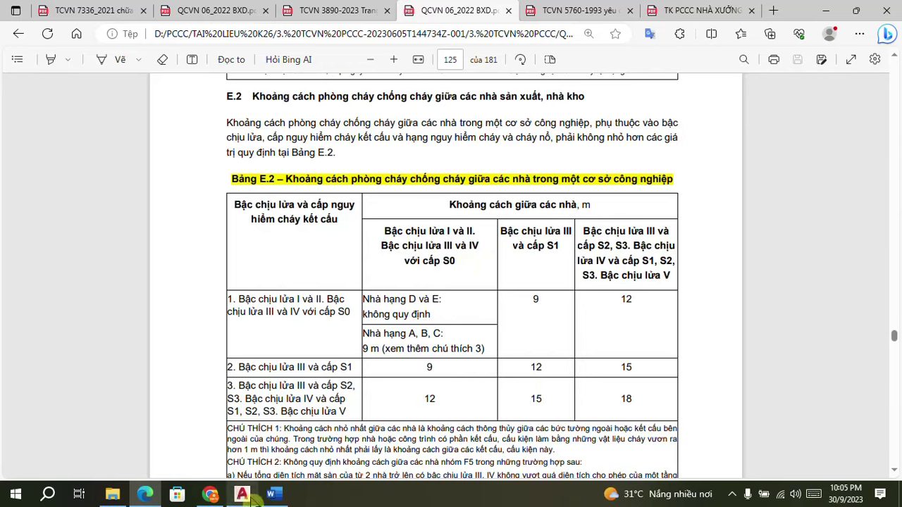
- Switch to AutoCAD and examine the dimensioned gaps between the factory and the neighbouring rectangles to its east and south
left_click(240, 498)
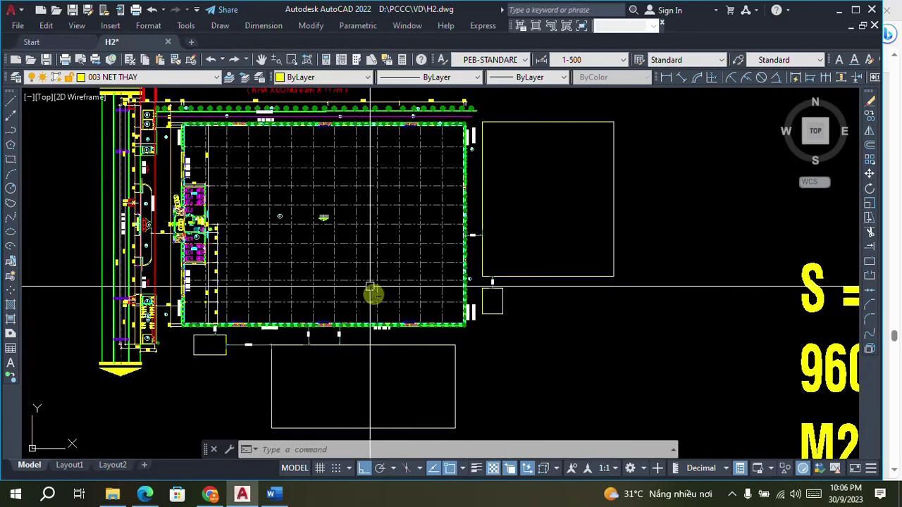
scroll(362, 282, "up", 3)
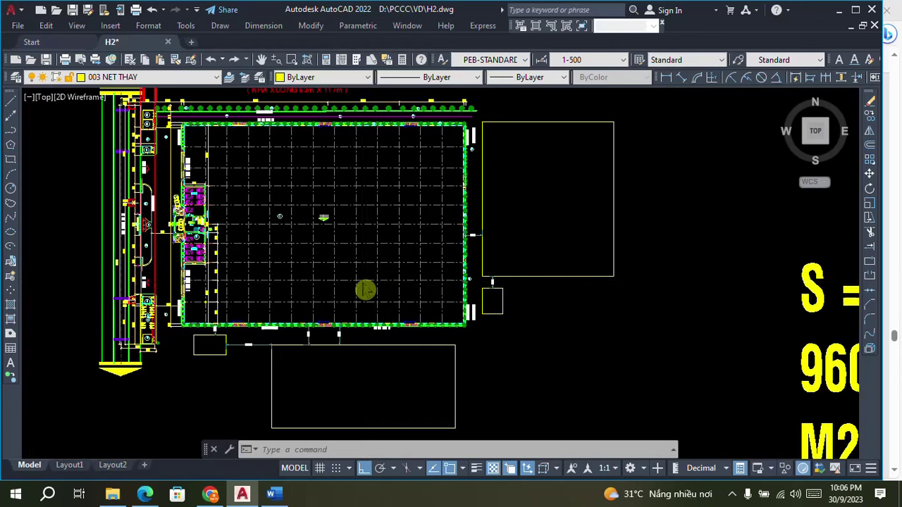
scroll(392, 268, "down", 2)
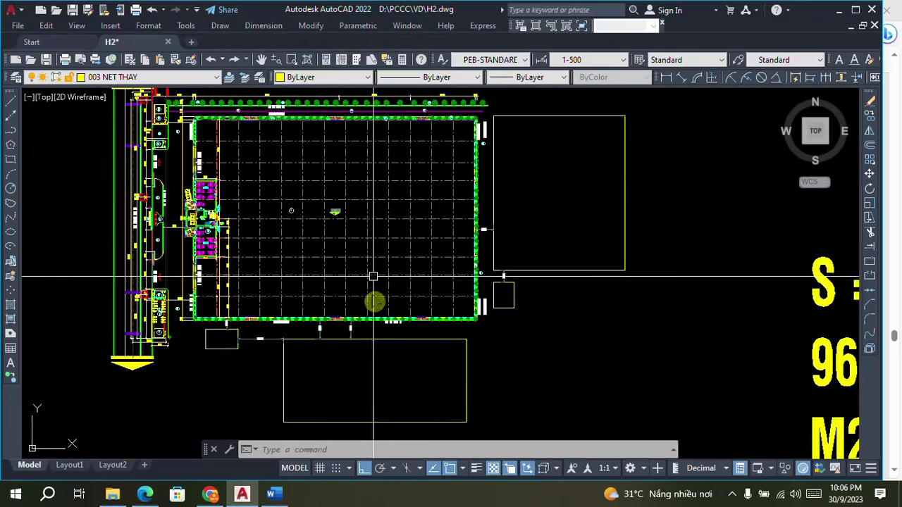
scroll(465, 215, "up", 2)
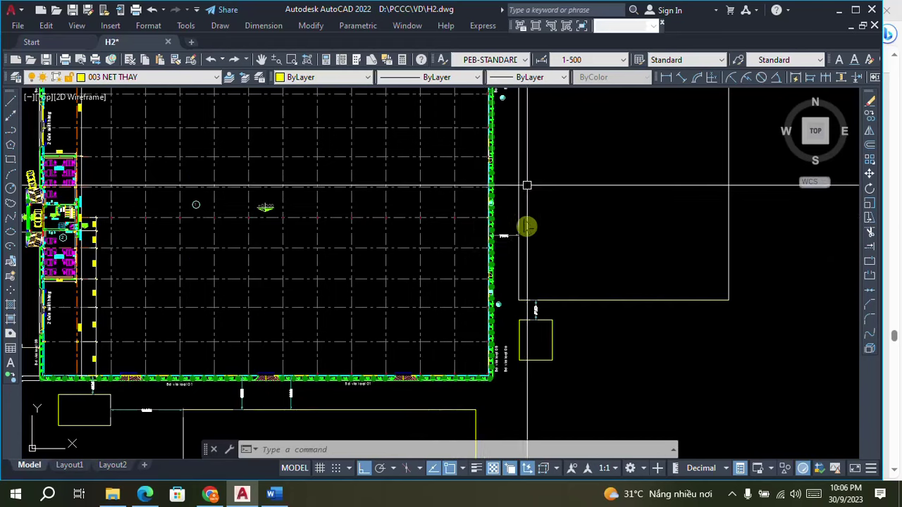
scroll(508, 236, "up", 2)
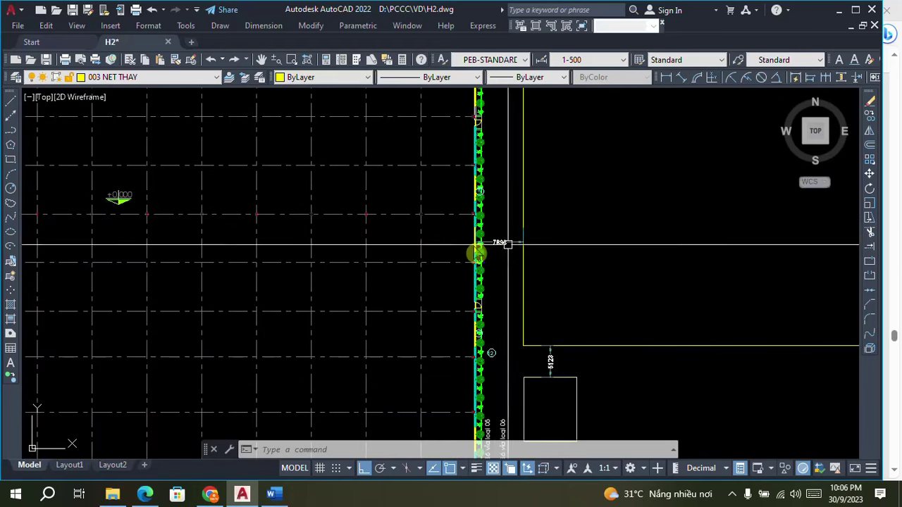
scroll(534, 318, "down", 2)
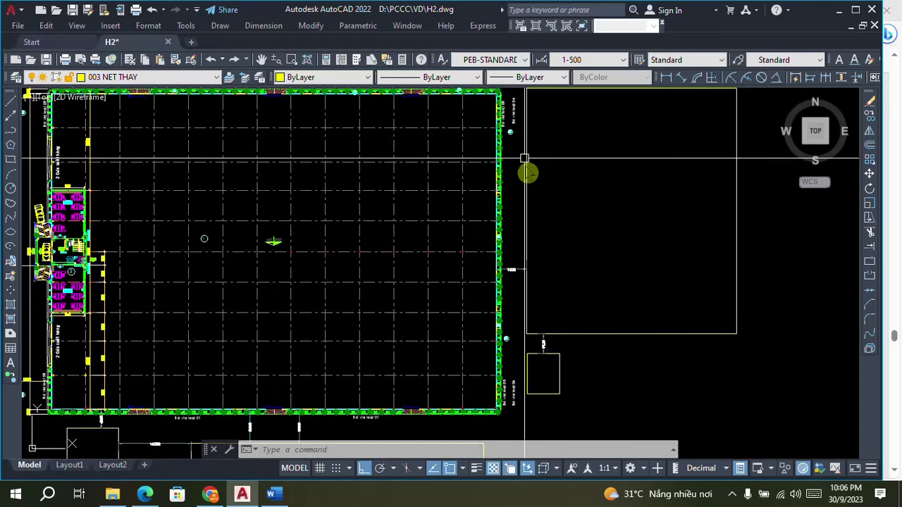
scroll(518, 186, "up", 3)
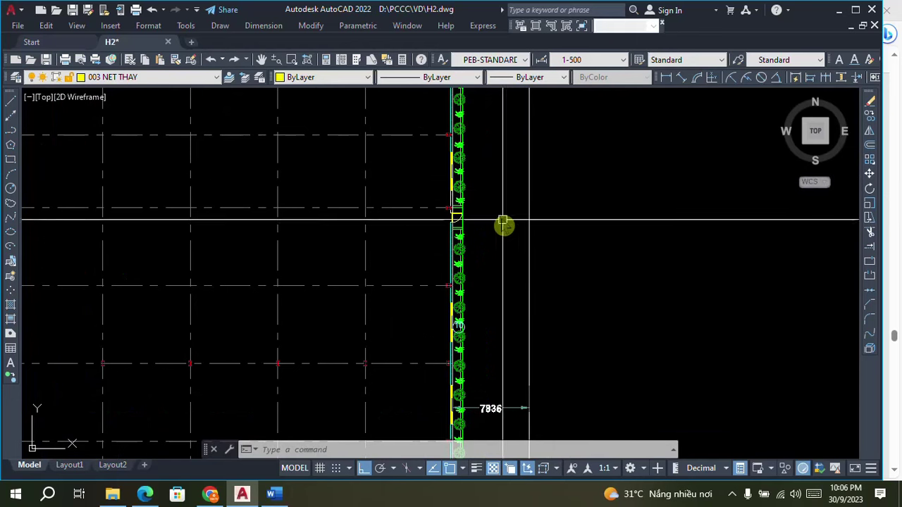
scroll(503, 223, "down", 4)
scroll(549, 255, "up", 3)
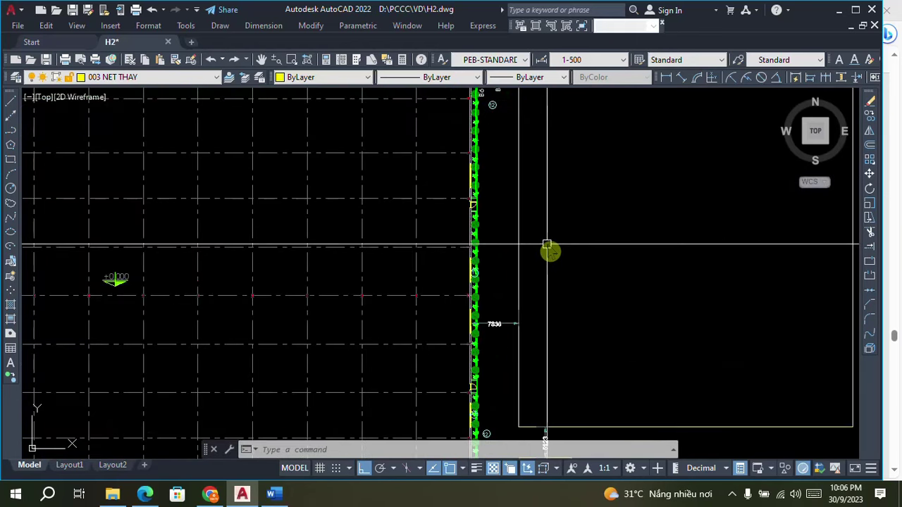
scroll(538, 236, "down", 3)
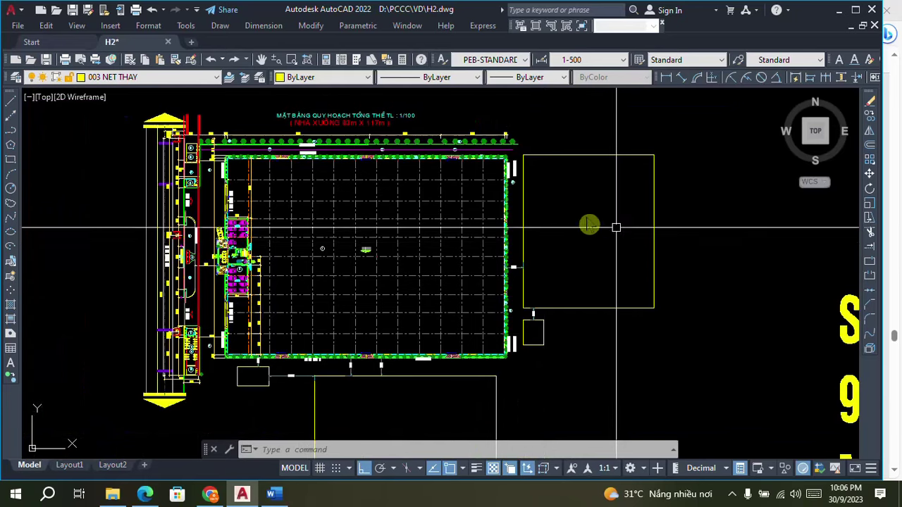
scroll(574, 216, "up", 3)
scroll(569, 209, "down", 3)
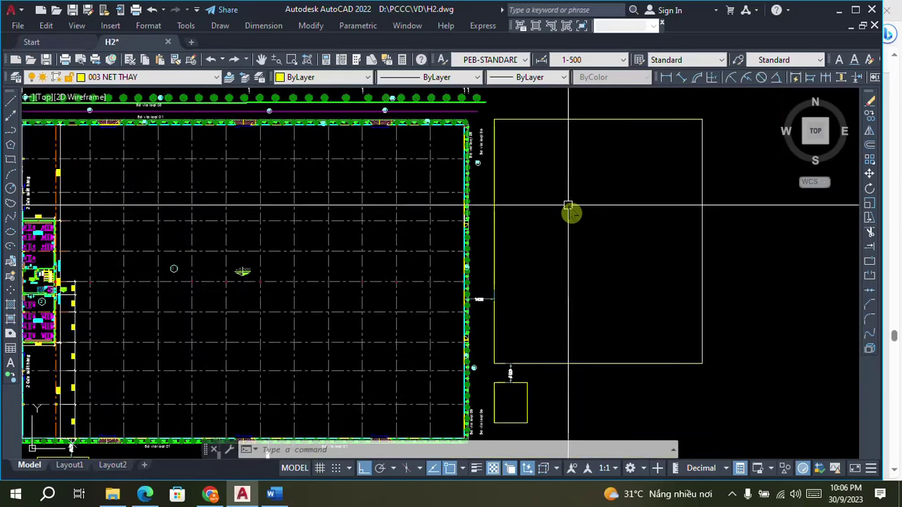
scroll(554, 196, "down", 3)
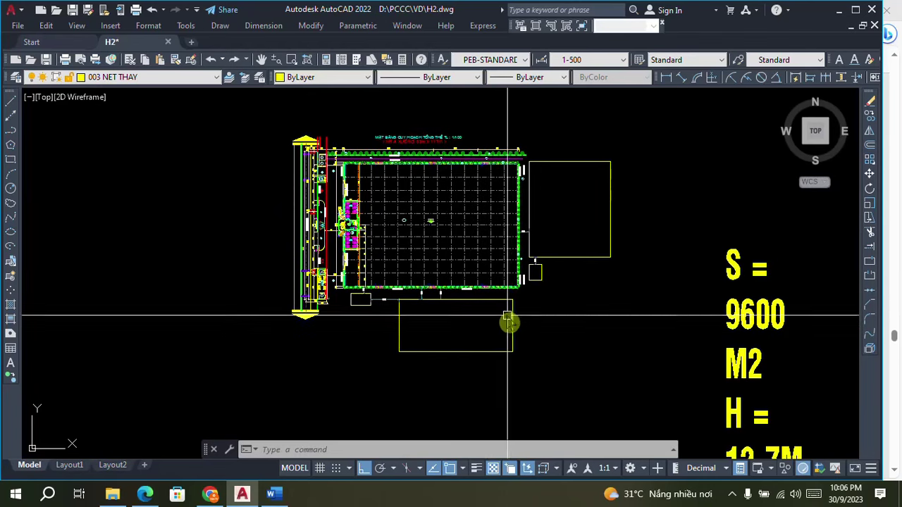
scroll(451, 302, "up", 4)
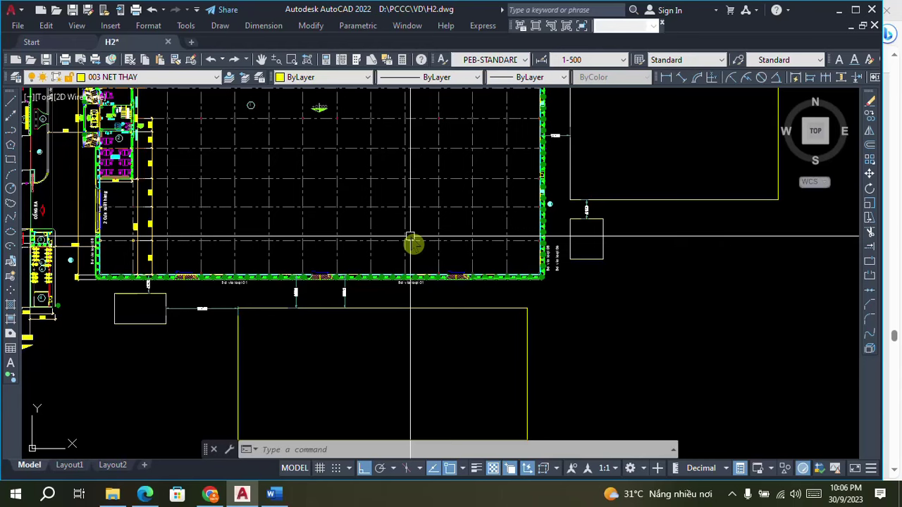
scroll(445, 256, "down", 2)
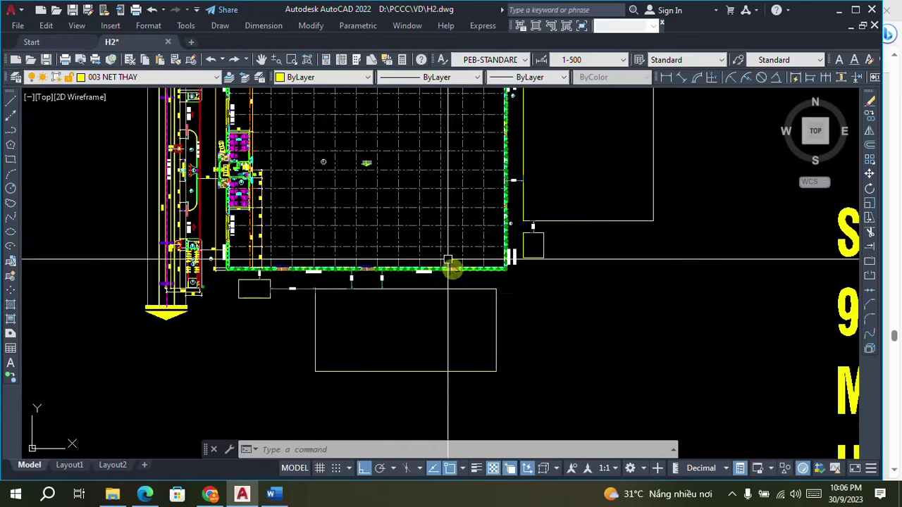
scroll(420, 232, "down", 2)
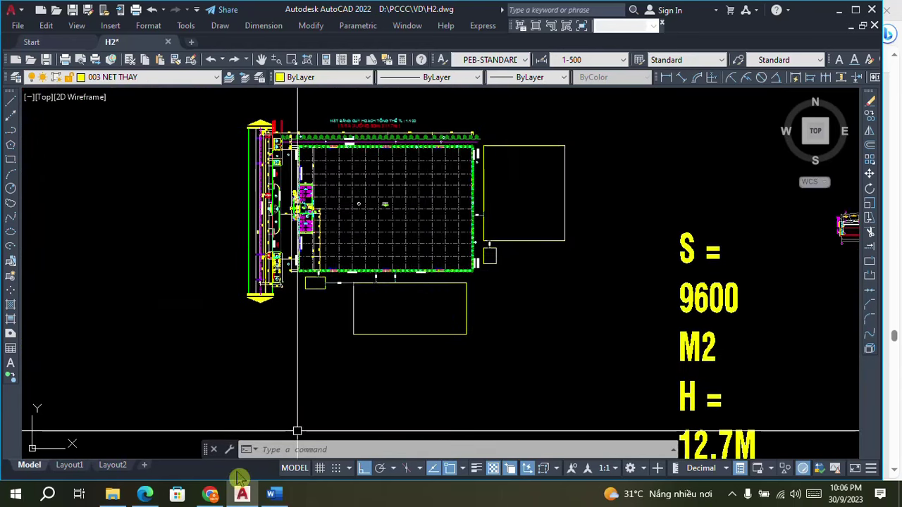
- Switch to Edge and look up in Table E.2 the required distance between a grade IV S0 building and a grade IV S1 building
left_click(144, 493)
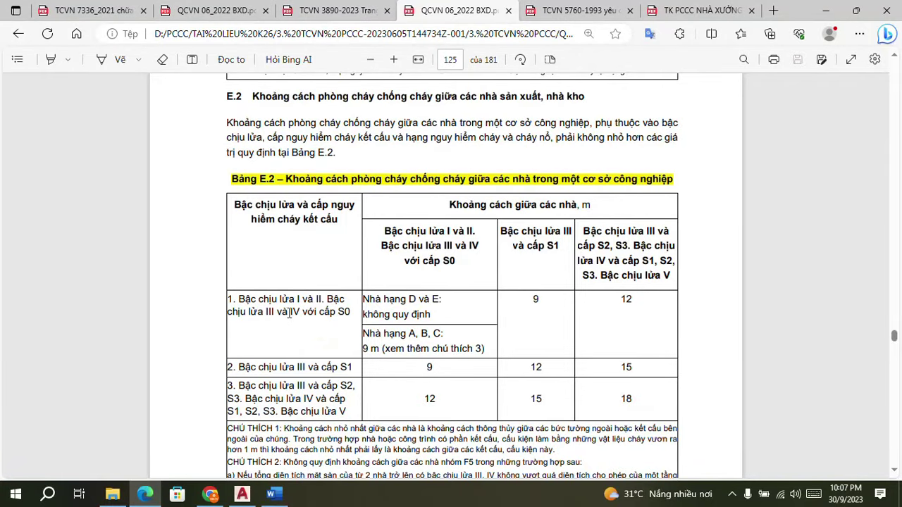
left_click_drag(303, 310, 303, 312)
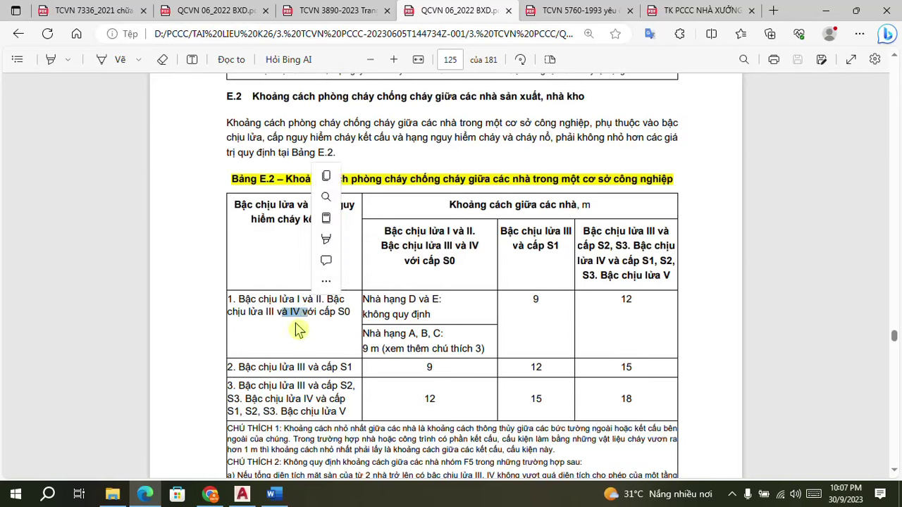
left_click(330, 314)
left_click_drag(350, 309, 349, 312)
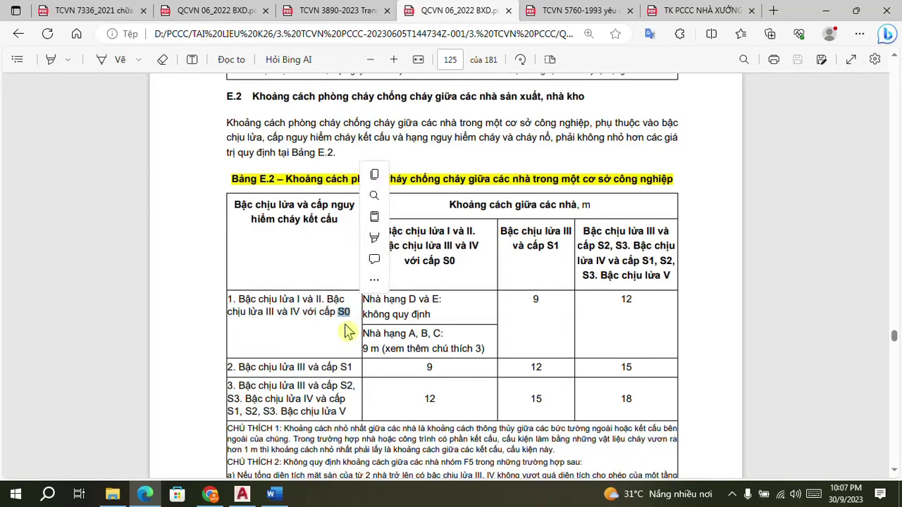
left_click(570, 221)
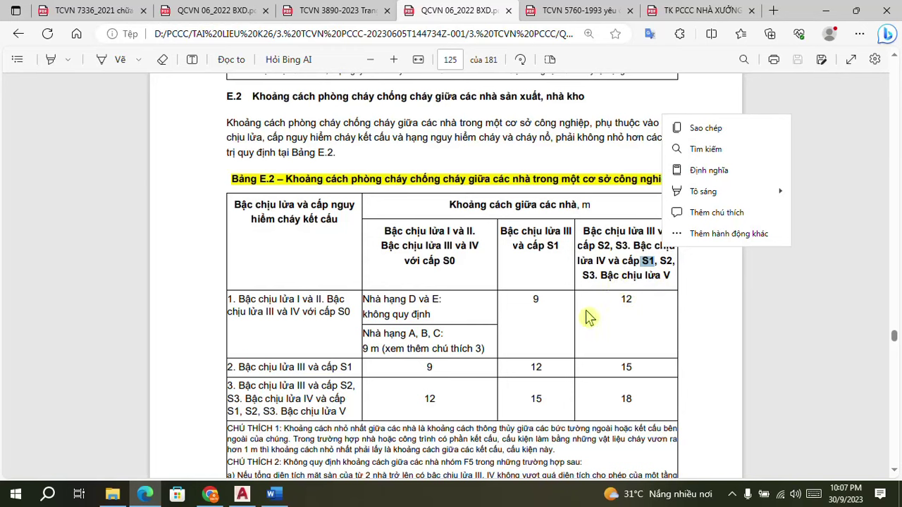
left_click(632, 313)
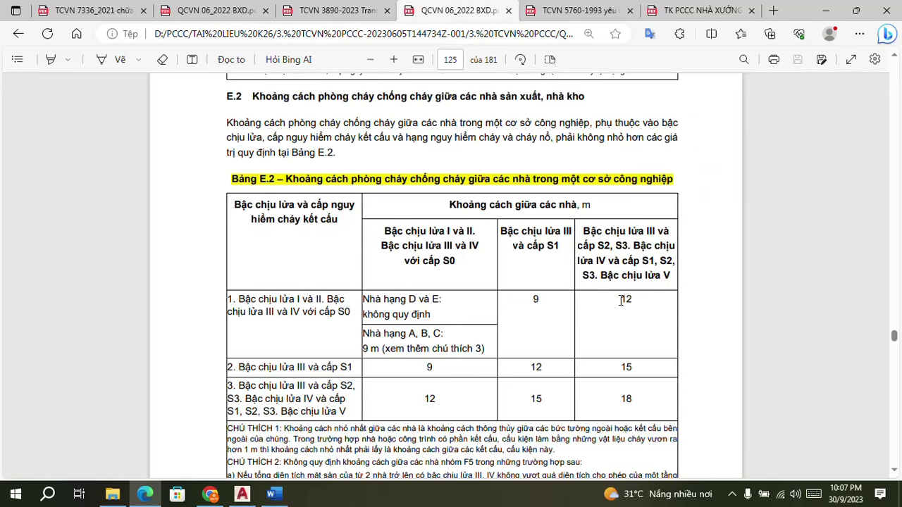
left_click(621, 303)
double_click(626, 300)
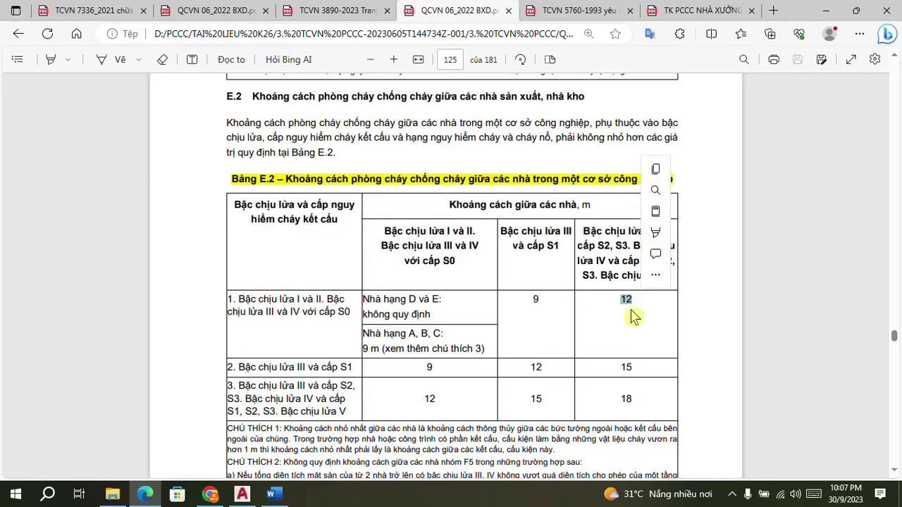
left_click(632, 319)
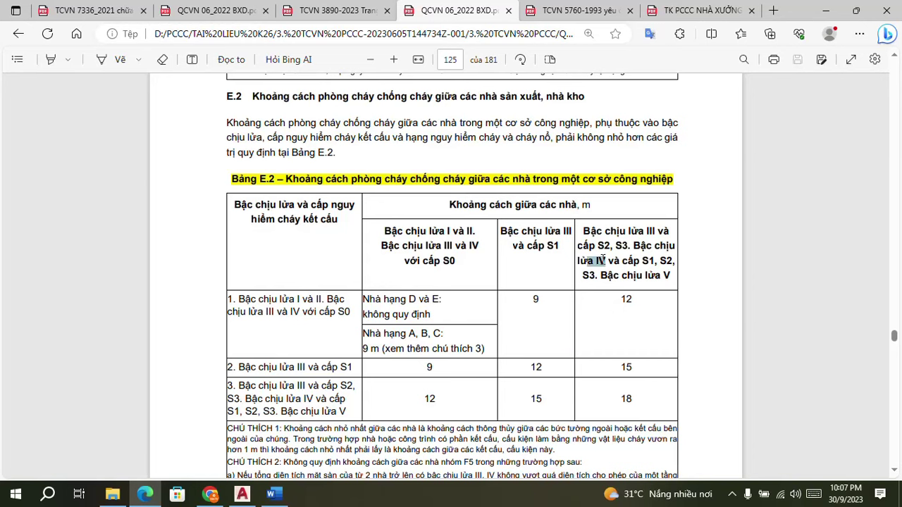
left_click_drag(604, 260, 604, 262)
double_click(599, 260)
left_click(655, 265)
left_click_drag(652, 260, 653, 260)
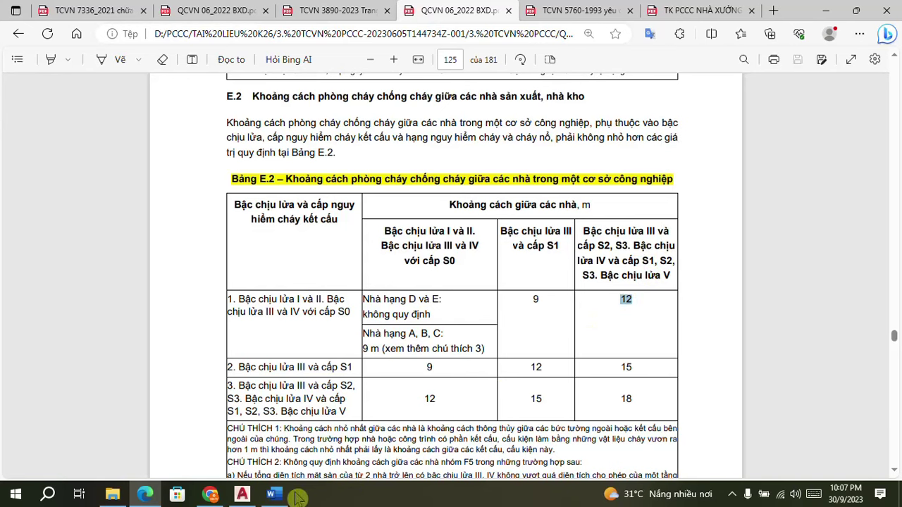
- Switch to AutoCAD and check the two vertical dimensions between the factory's south edge and the wide rectangle
left_click(242, 493)
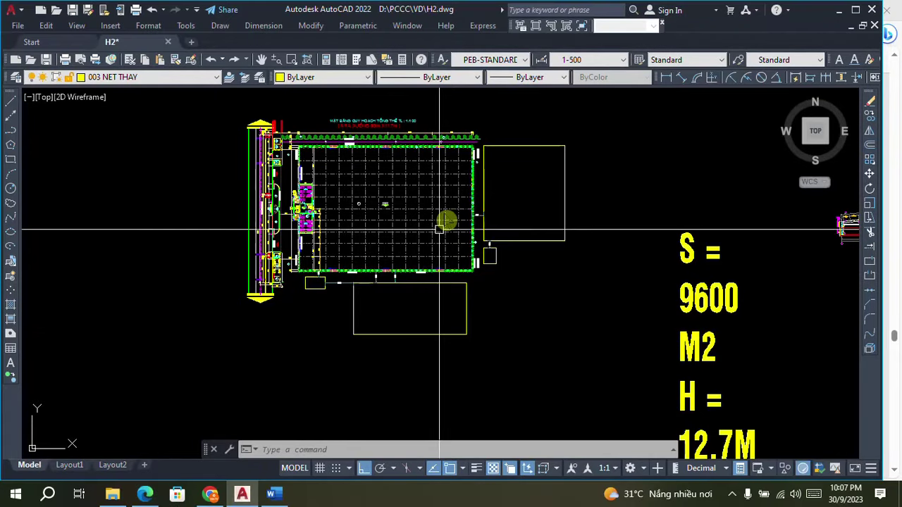
scroll(392, 284, "up", 4)
scroll(363, 278, "up", 4)
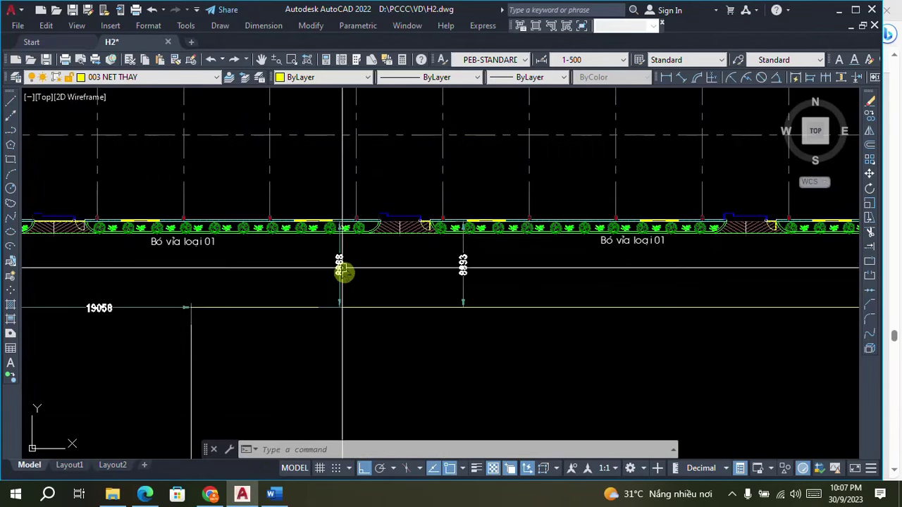
scroll(354, 272, "down", 2)
scroll(349, 264, "up", 4)
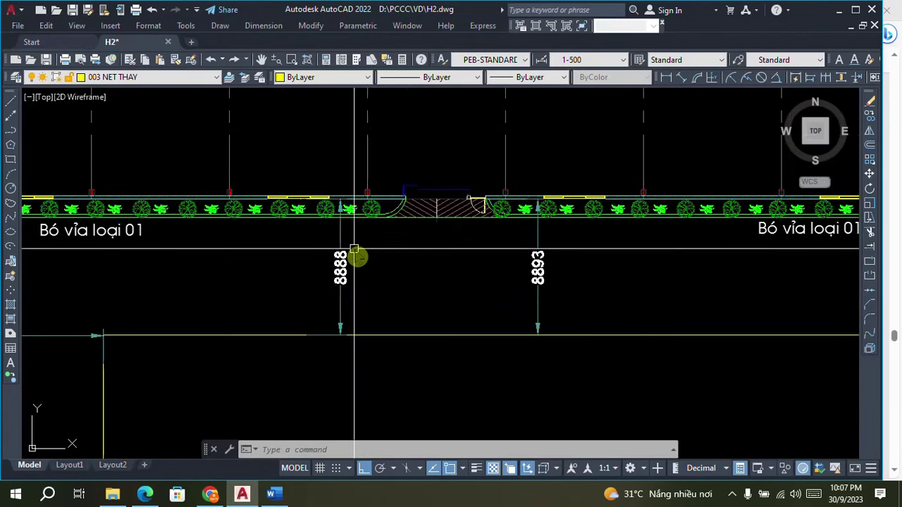
scroll(388, 242, "down", 2)
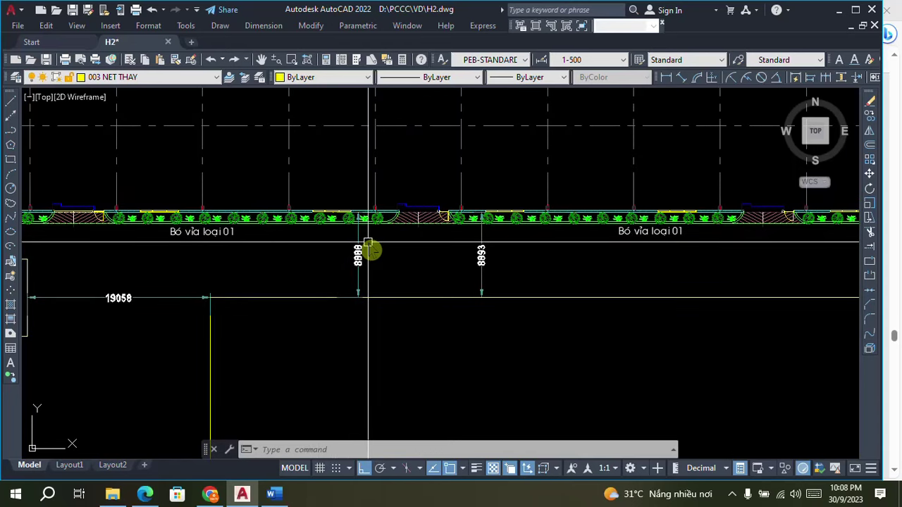
scroll(368, 258, "down", 2)
scroll(366, 262, "up", 4)
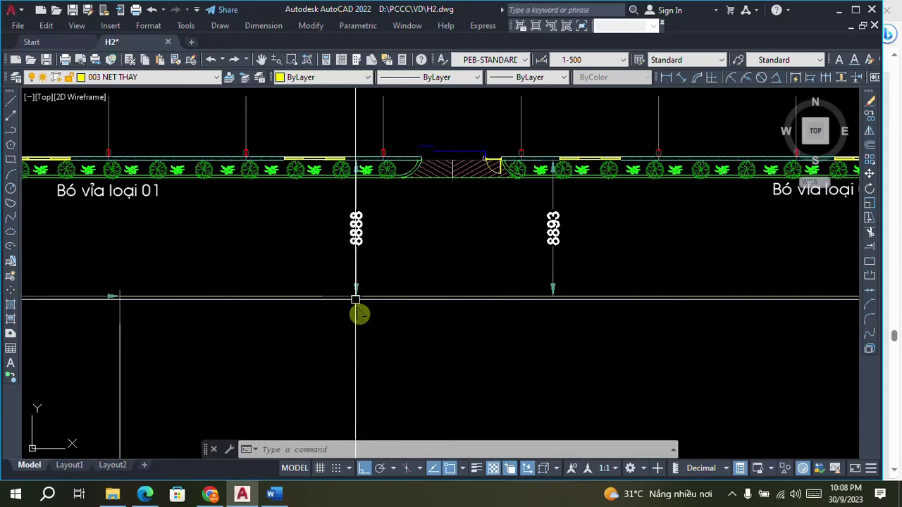
scroll(363, 239, "down", 2)
scroll(361, 233, "down", 4)
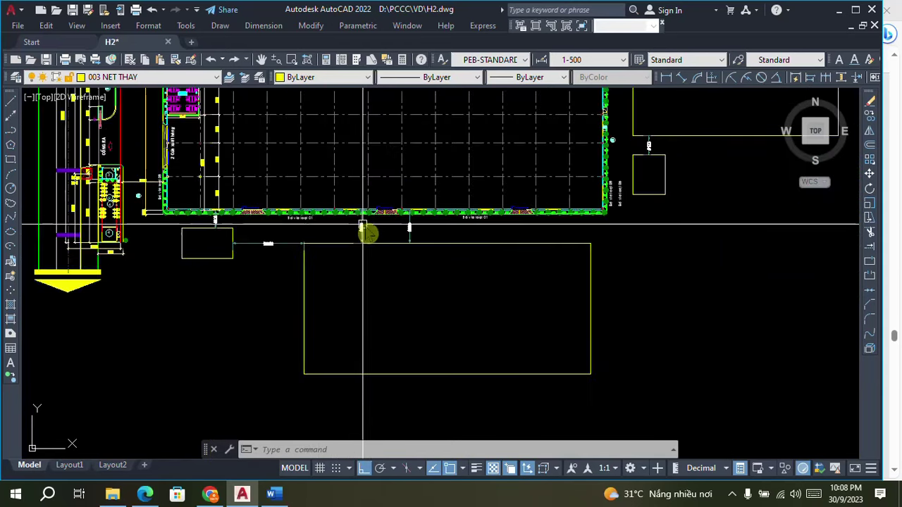
- Move the wide rectangle straight south, to a gap of about 19 m from the factory's south edge
type("m")
key("Return")
left_click(611, 392)
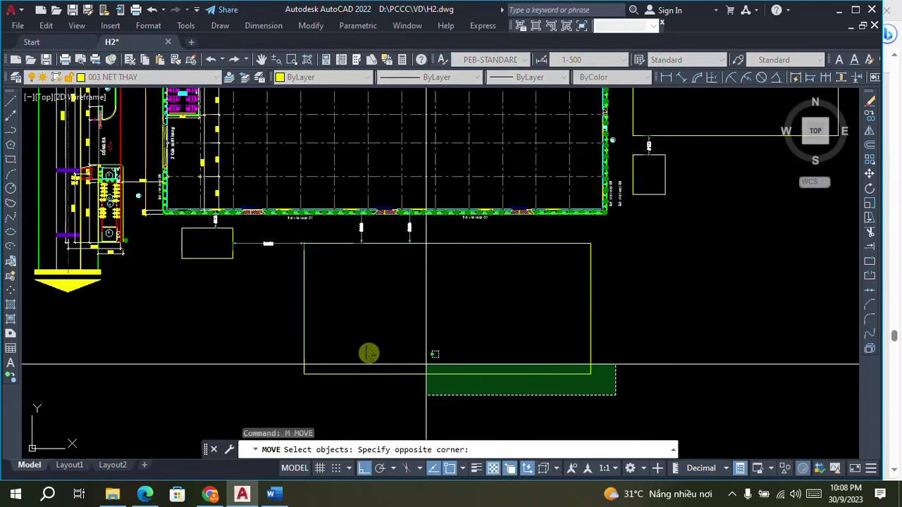
left_click(278, 292)
key("Return")
left_click(443, 268)
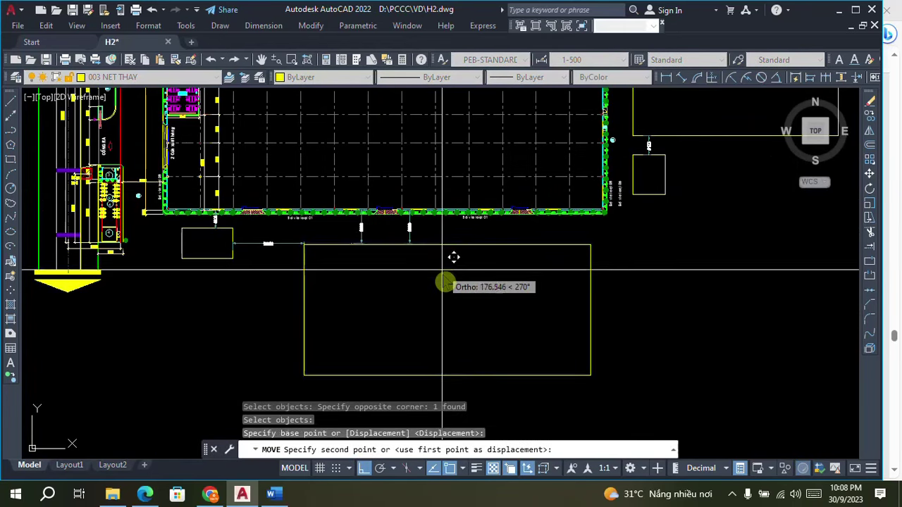
left_click(440, 306)
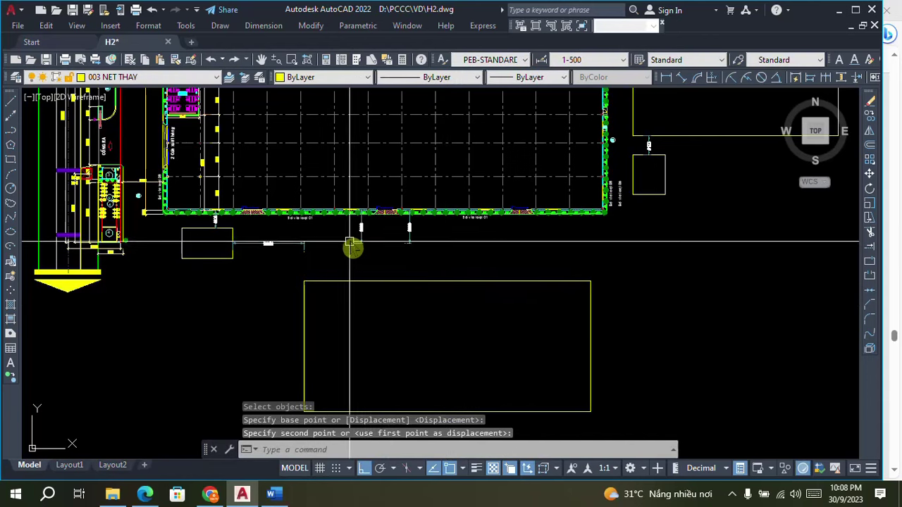
- Stretch the western vertical dimension below the factory down to the wide rectangle's north edge
scroll(363, 237, "up", 5)
left_click(368, 229)
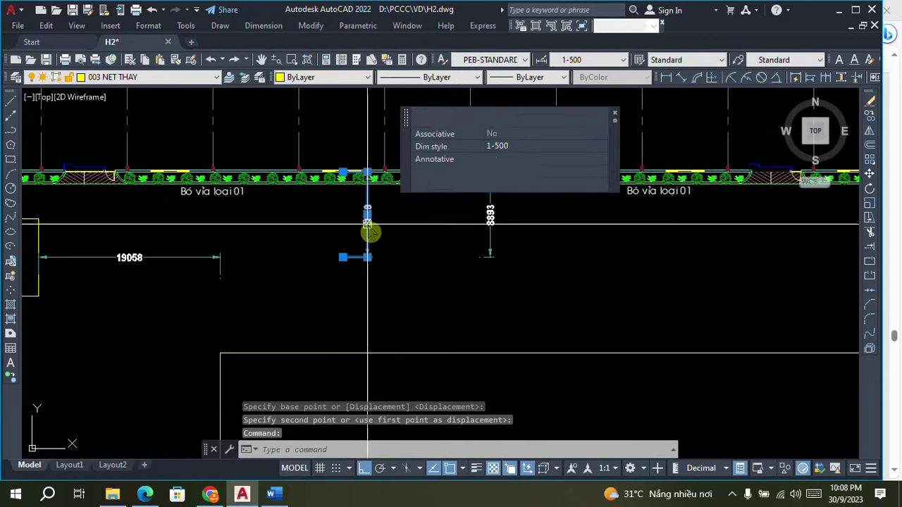
left_click(343, 257)
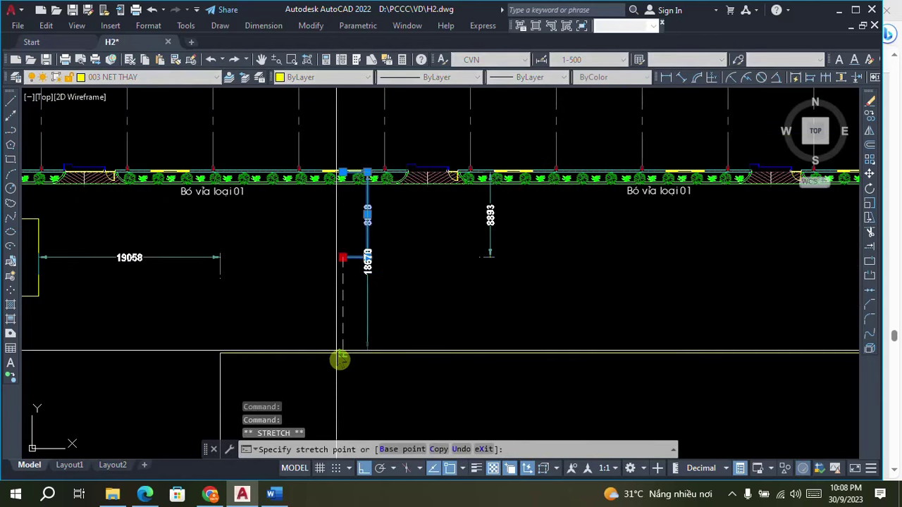
left_click(343, 356)
key("Escape")
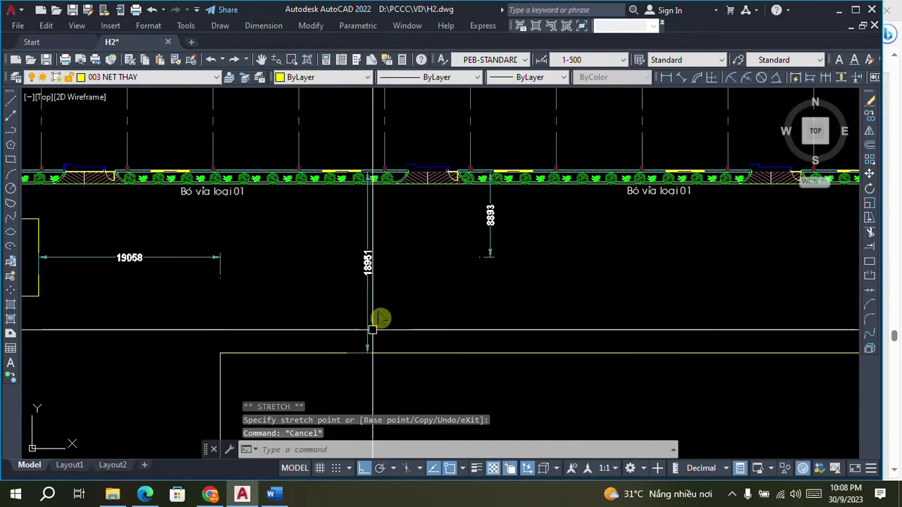
scroll(376, 272, "up", 2)
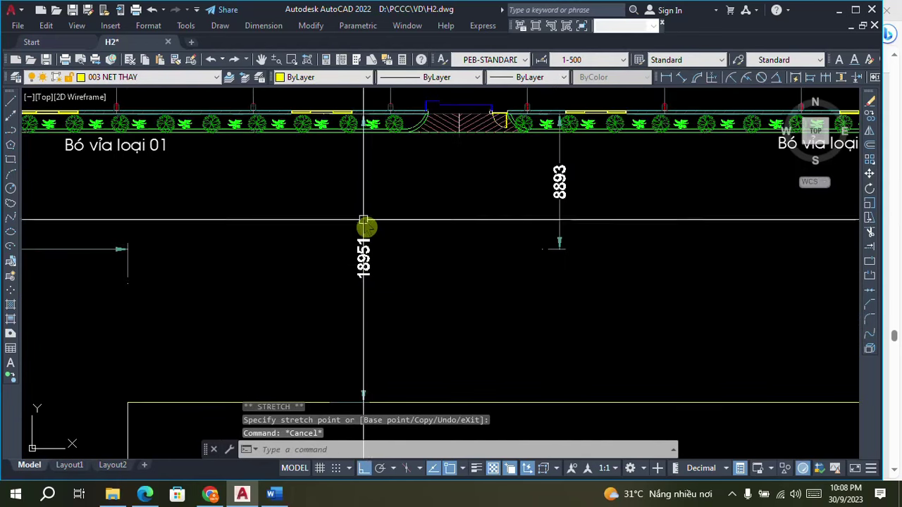
- Move the wide rectangle straight back north, to a gap of about 12.4 m from the factory's south edge
scroll(368, 219, "down", 6)
type("m")
key("Return")
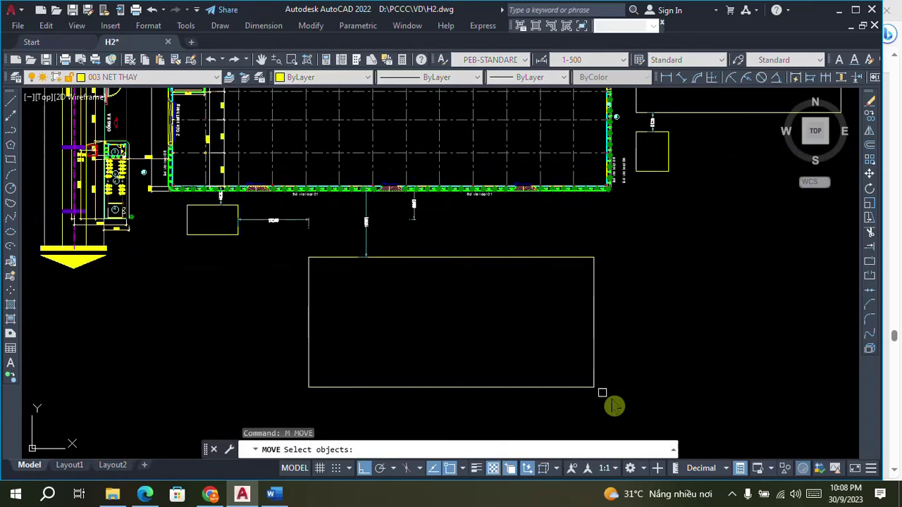
left_click(600, 392)
left_click(275, 289)
key("Return")
left_click(652, 346)
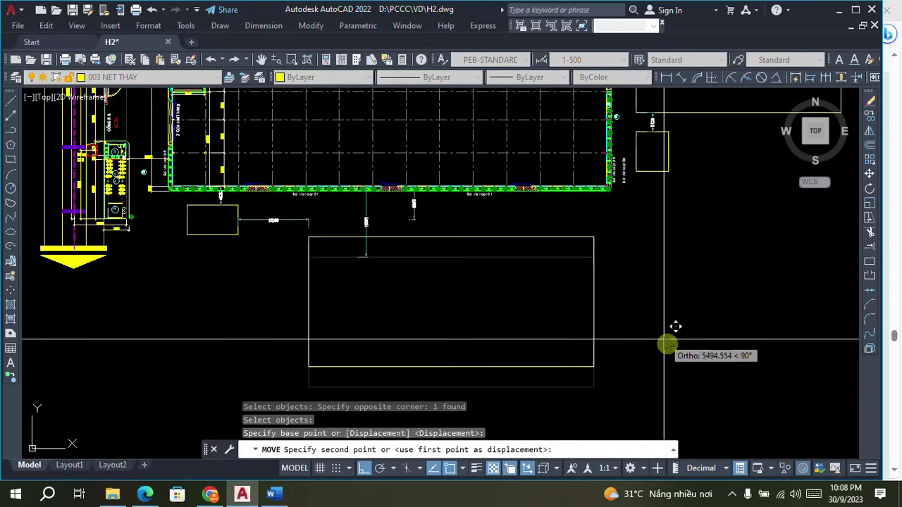
left_click(674, 322)
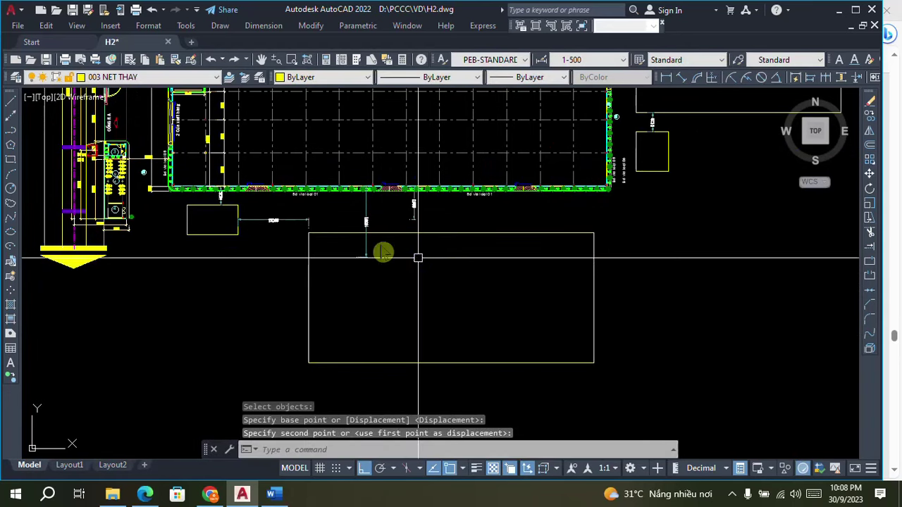
- Shorten the western vertical dimension so it ends on the wide rectangle's north edge again
left_click(366, 256)
left_click(357, 257)
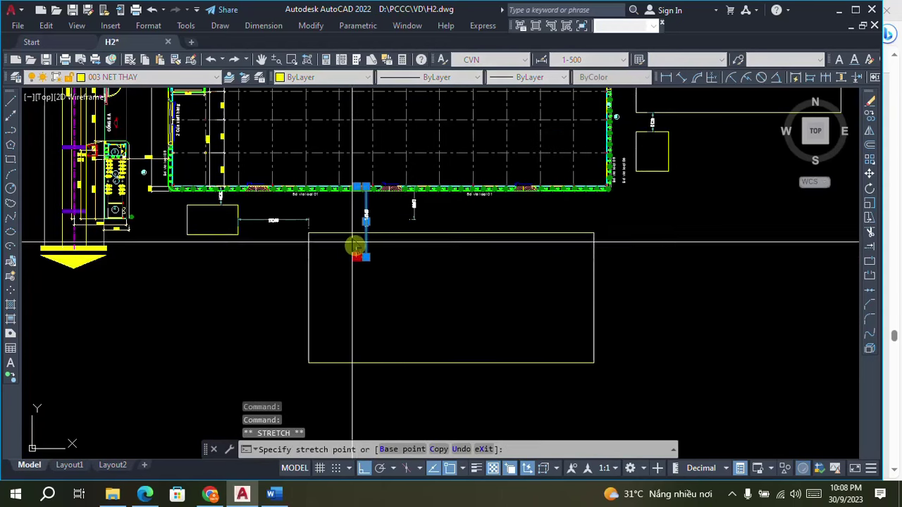
scroll(359, 222, "up", 4)
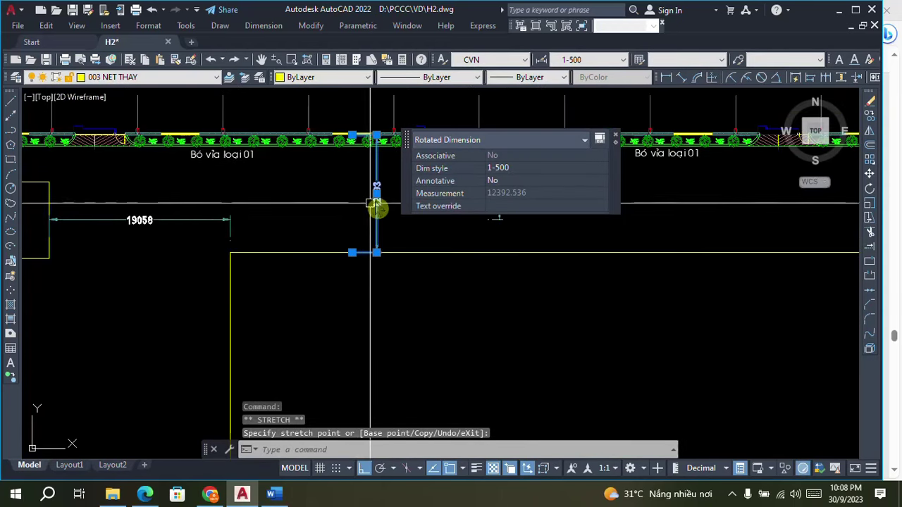
scroll(367, 222, "up", 3)
key("Escape")
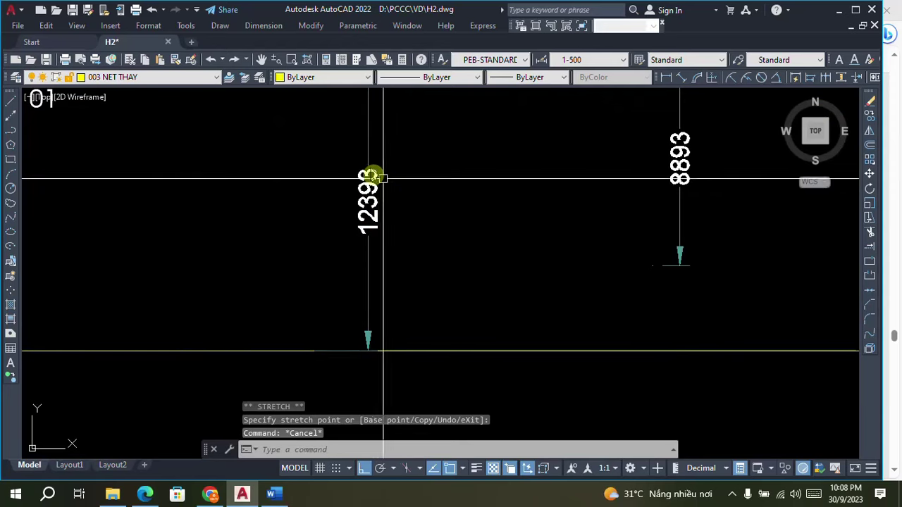
- Examine the dimensioned gaps from the factory's south edge to the wide rectangle and the small rectangle
scroll(401, 183, "down", 3)
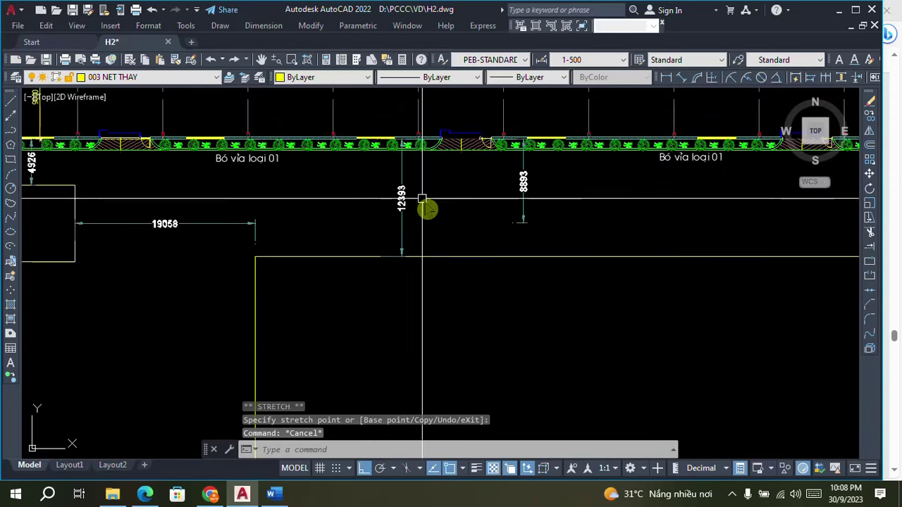
scroll(404, 183, "up", 3)
scroll(404, 176, "down", 5)
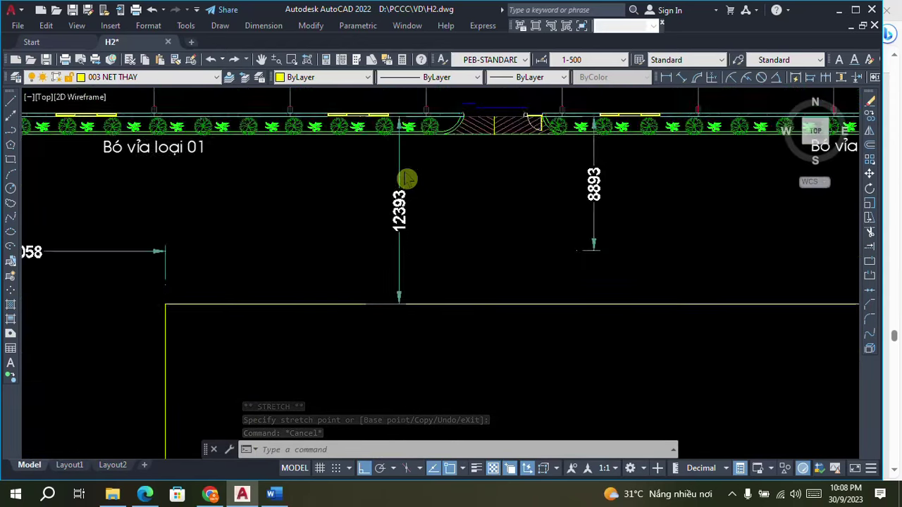
scroll(398, 282, "down", 3)
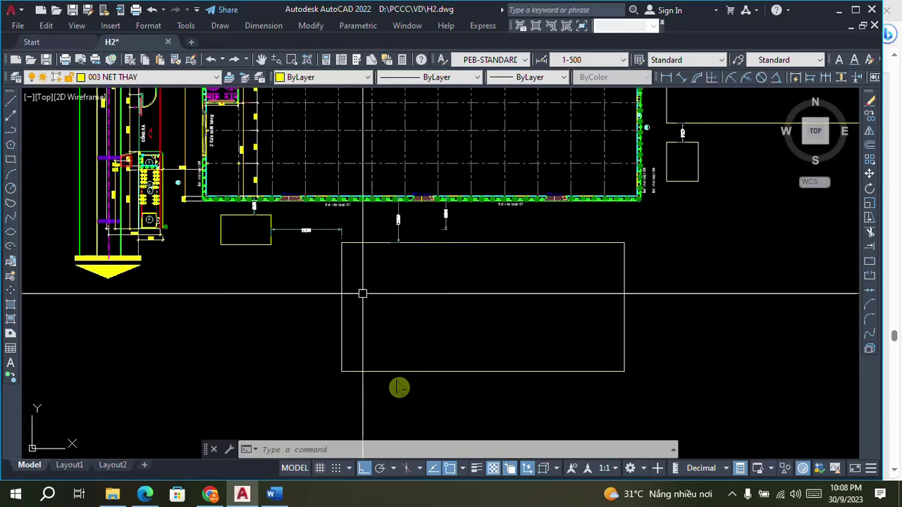
scroll(437, 307, "up", 2)
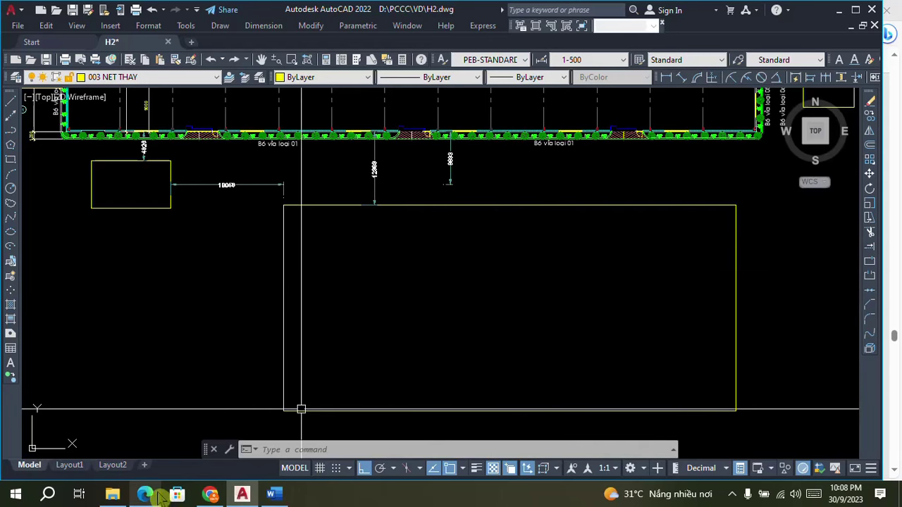
scroll(406, 411, "down", 2)
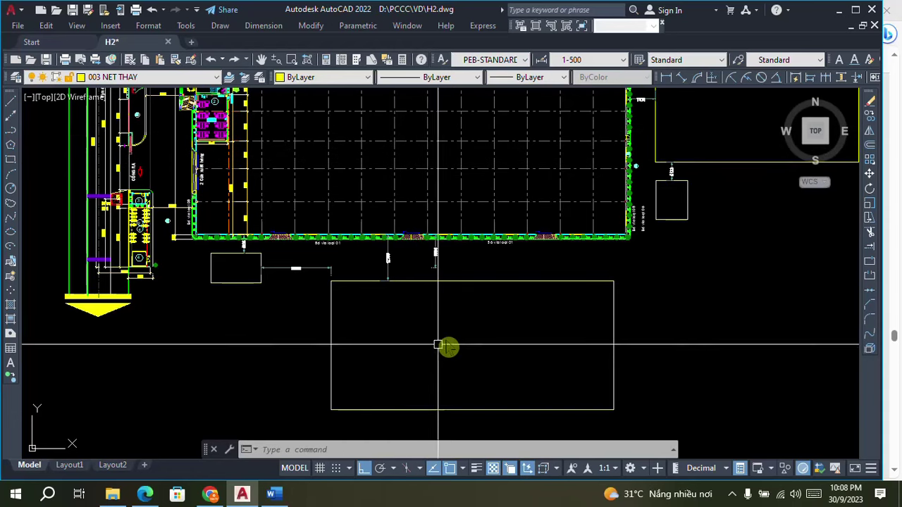
scroll(232, 246, "up", 5)
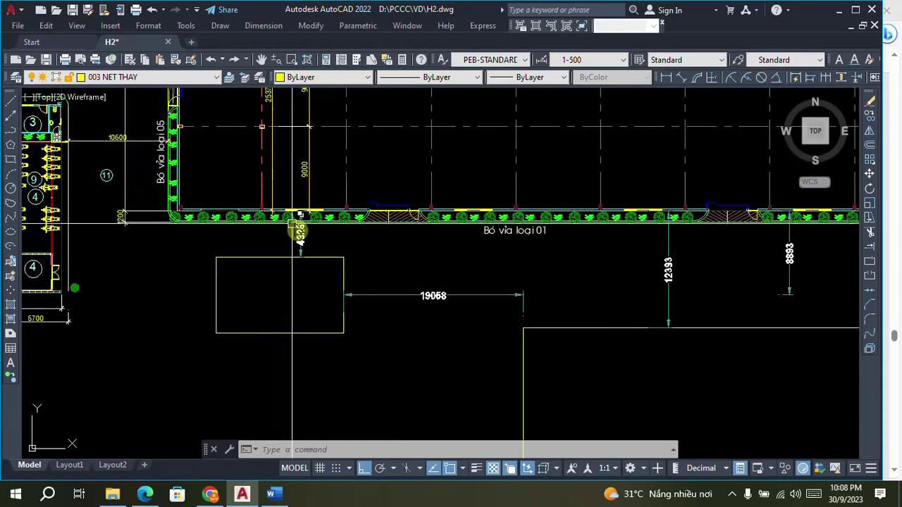
scroll(342, 252, "down", 4)
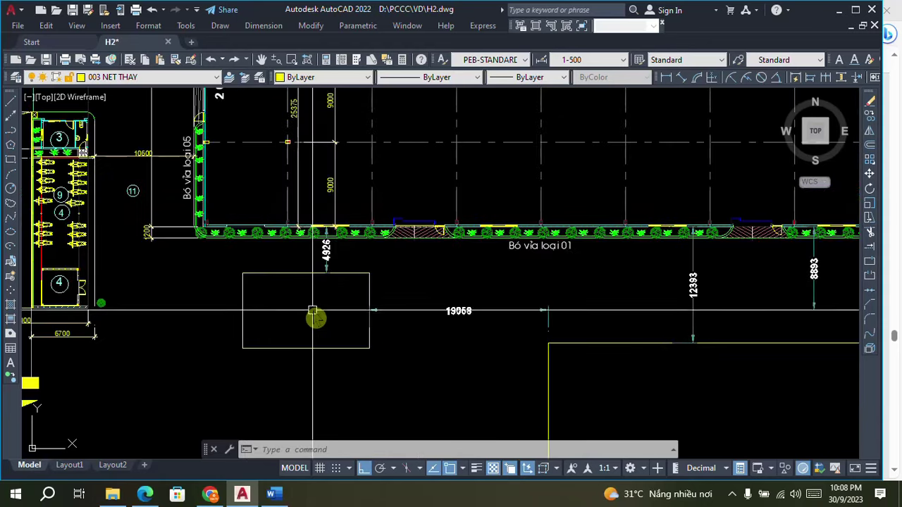
- Switch to Edge and find the grade IV S0, S1 row for production buildings and warehouses in Table E.1
key("alt+Tab")
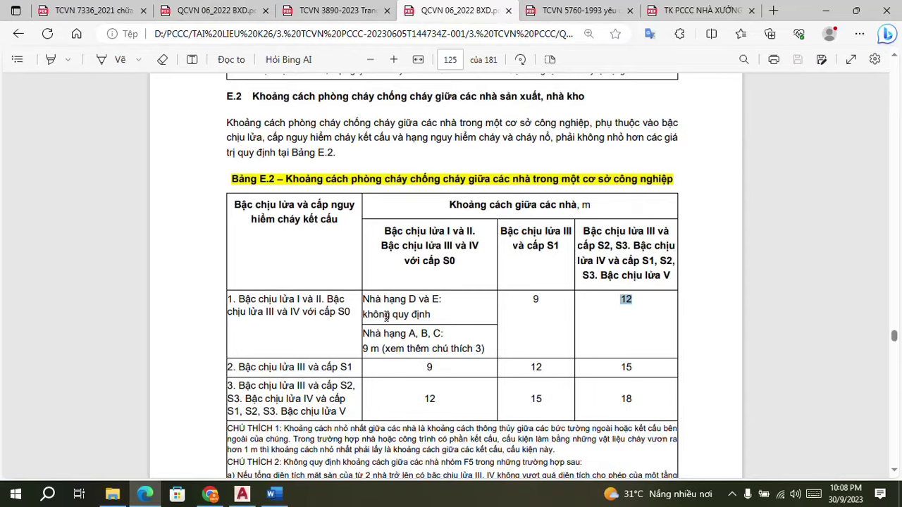
scroll(402, 313, "up", 12)
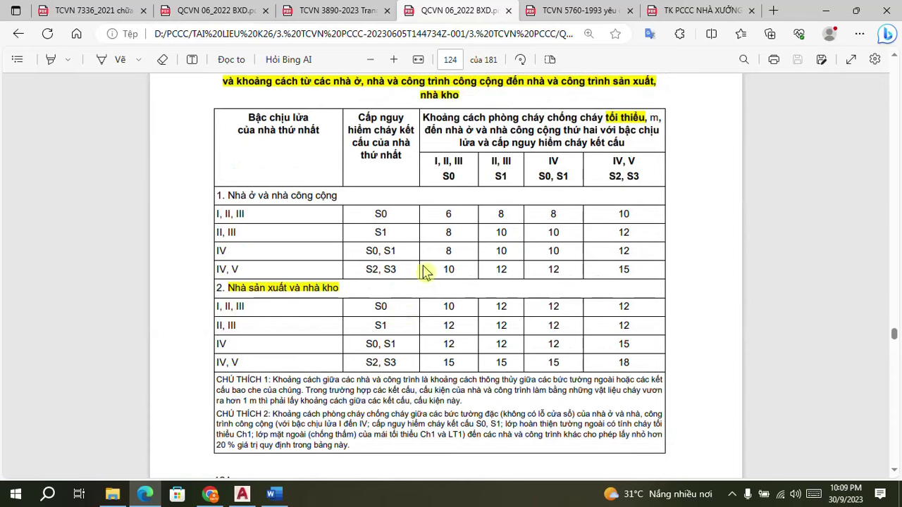
scroll(491, 223, "up", 1)
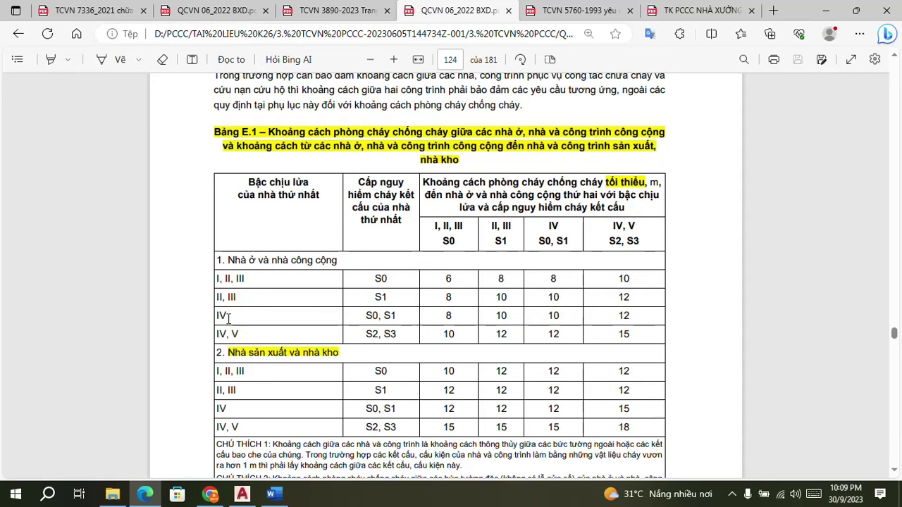
scroll(275, 300, "down", 1)
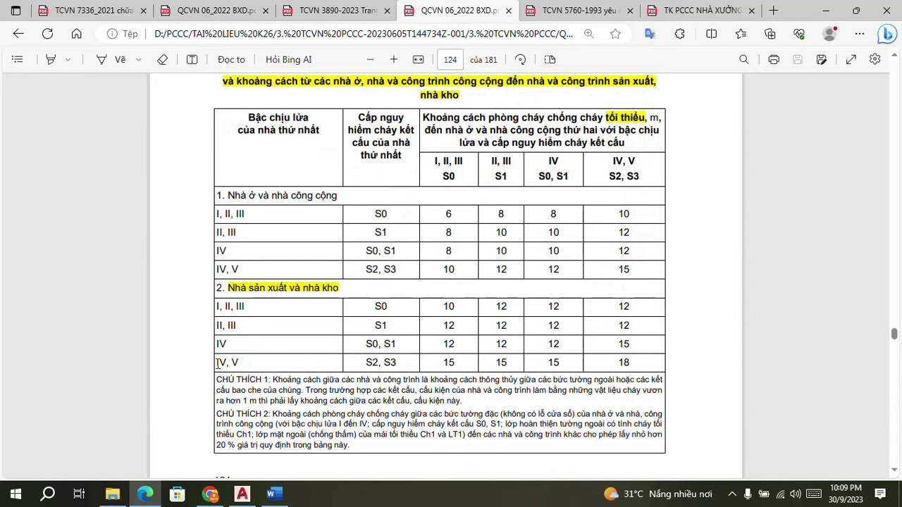
left_click_drag(227, 364, 227, 344)
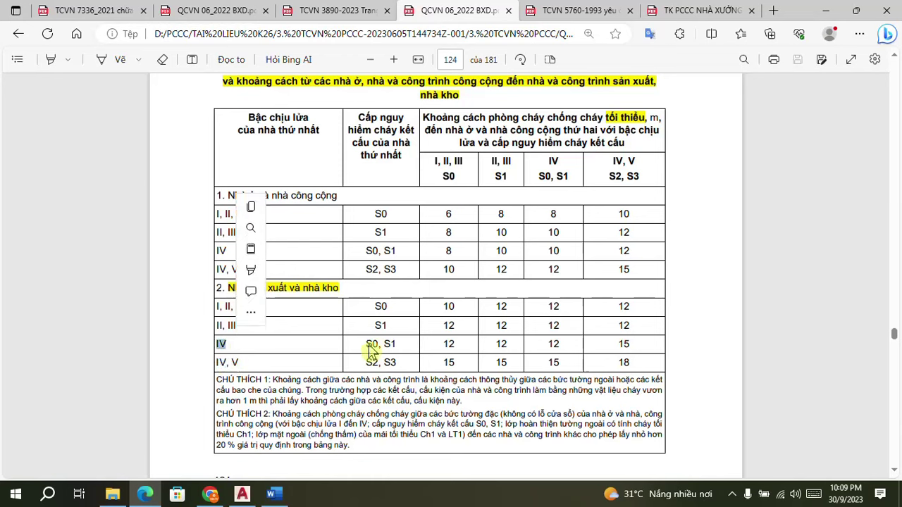
left_click(371, 350)
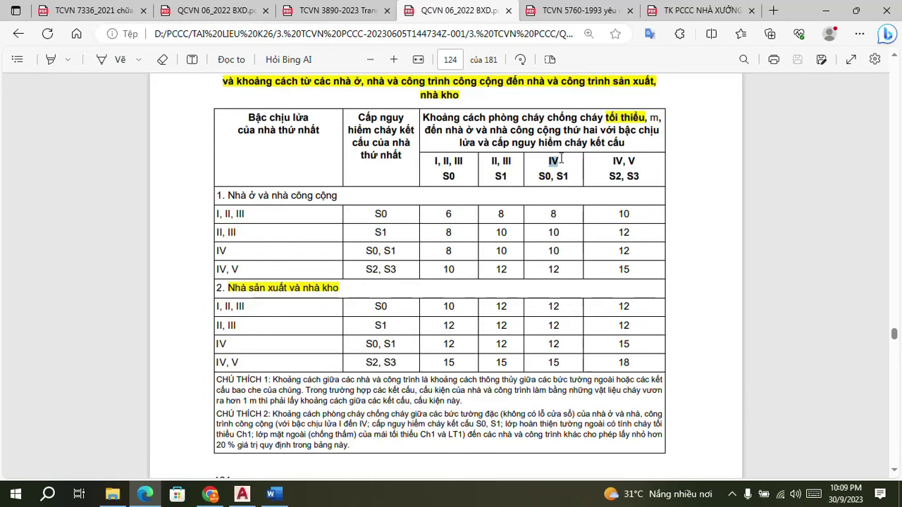
- Look up the minimum distances for production buildings under the grade IV S0, S1 column of Table E.1
left_click_drag(561, 158, 562, 160)
left_click(550, 165)
double_click(554, 162)
left_click(540, 179)
left_click_drag(540, 179, 549, 181)
left_click_drag(562, 306, 561, 310)
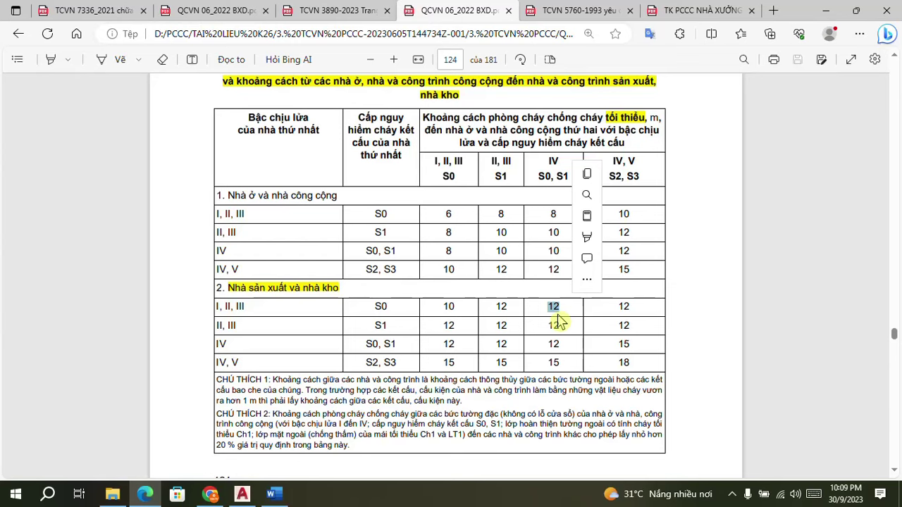
scroll(557, 321, "up", 2)
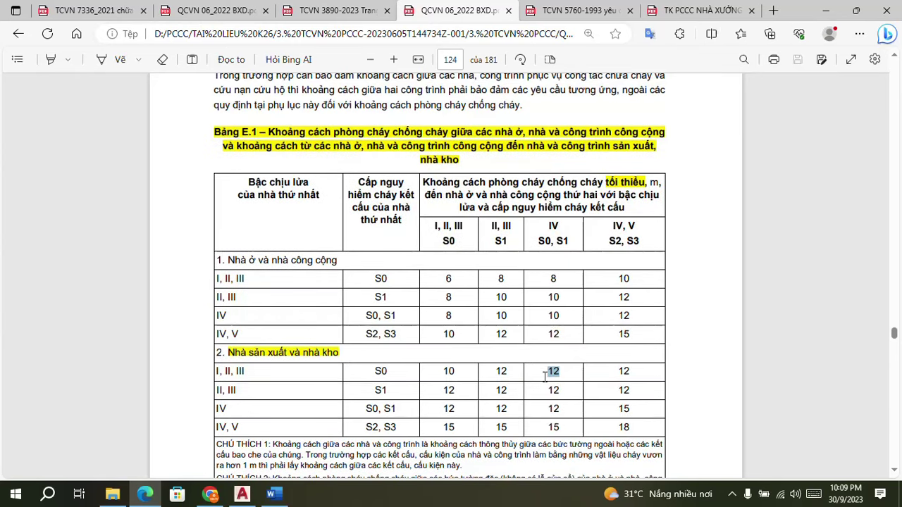
- Switch to AutoCAD and move the small rectangle and its horizontal dimension straight south, roughly level with the wide rectangle's north edge
left_click(241, 494)
scroll(332, 258, "up", 3)
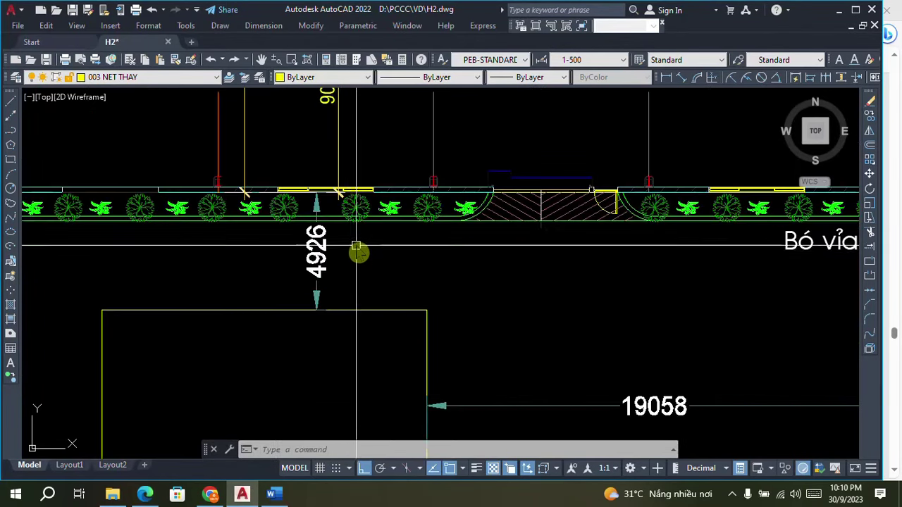
scroll(358, 251, "down", 2)
type("m")
key("Return")
scroll(425, 366, "down", 2)
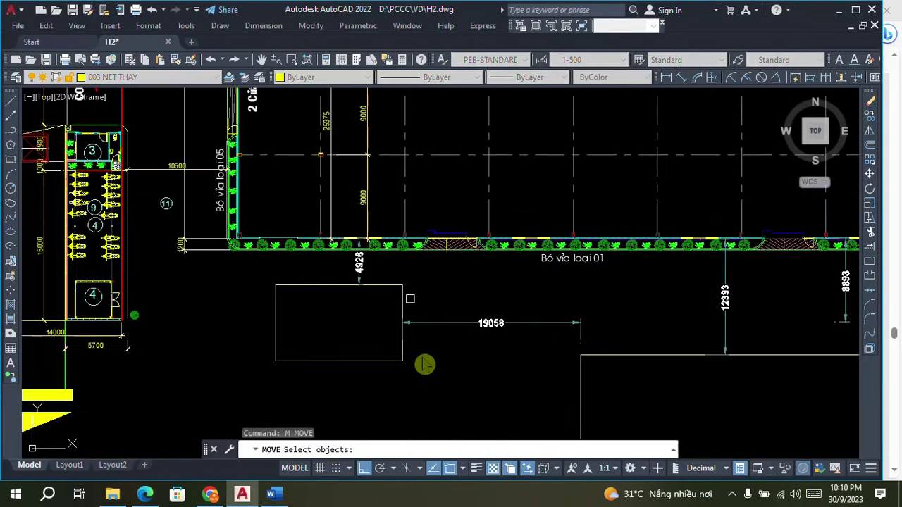
left_click(442, 366)
left_click(227, 318)
scroll(309, 288, "down", 2)
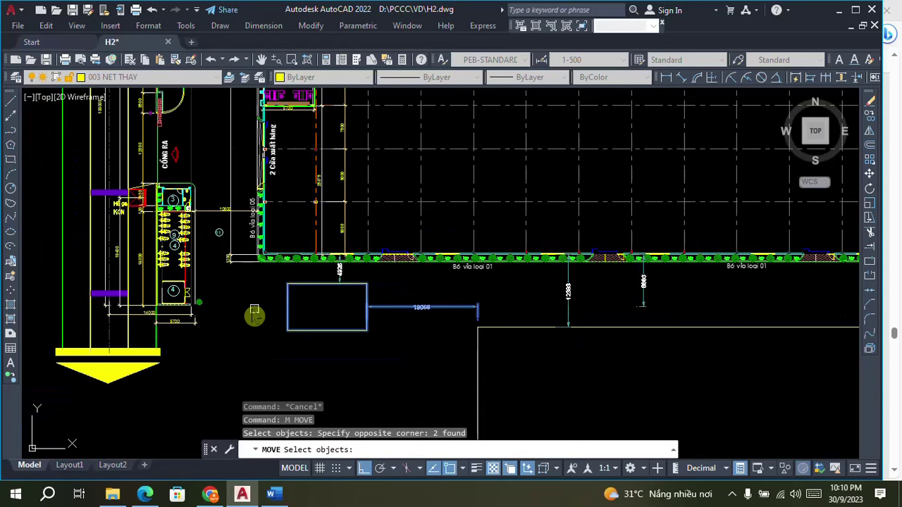
key("Return")
left_click(248, 310)
left_click(245, 346)
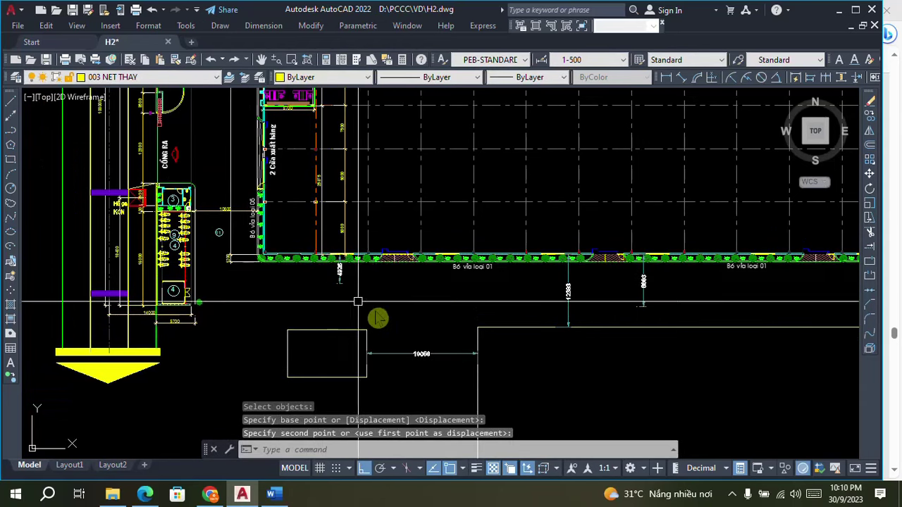
- Examine the horizontal dimension between the moved small rectangle and the wide rectangle
scroll(346, 225, "up", 3)
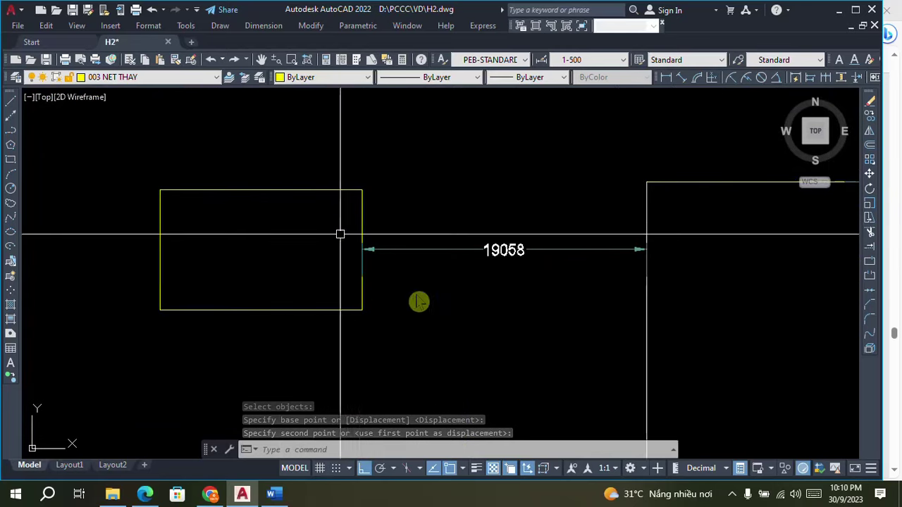
scroll(480, 231, "down", 2)
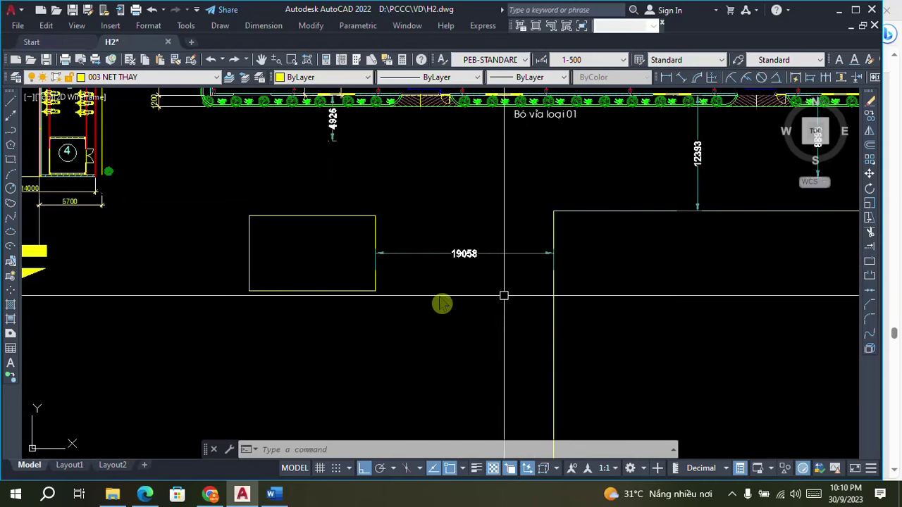
scroll(430, 233, "up", 2)
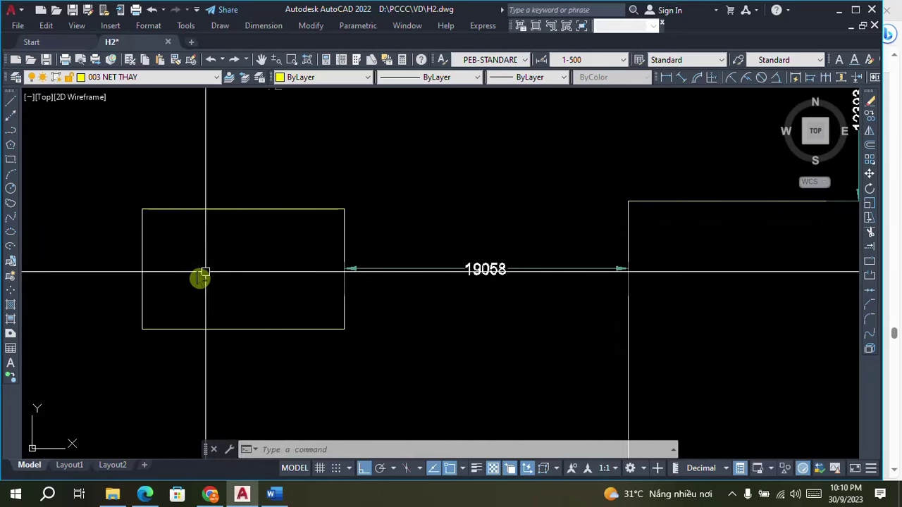
- Compare the dimensions between the factory and the two southern rectangles with Table E.1 in Edge, returning to AutoCAD to examine them
scroll(199, 275, "down", 2)
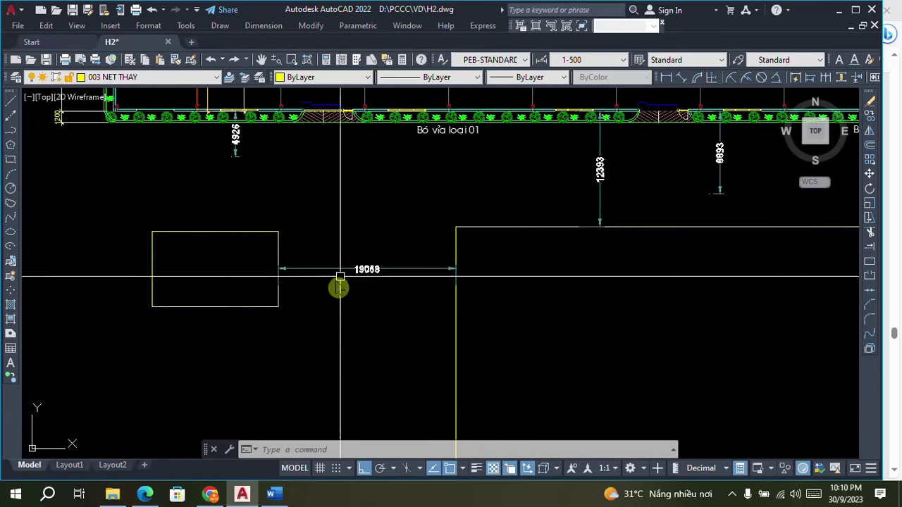
left_click(156, 496)
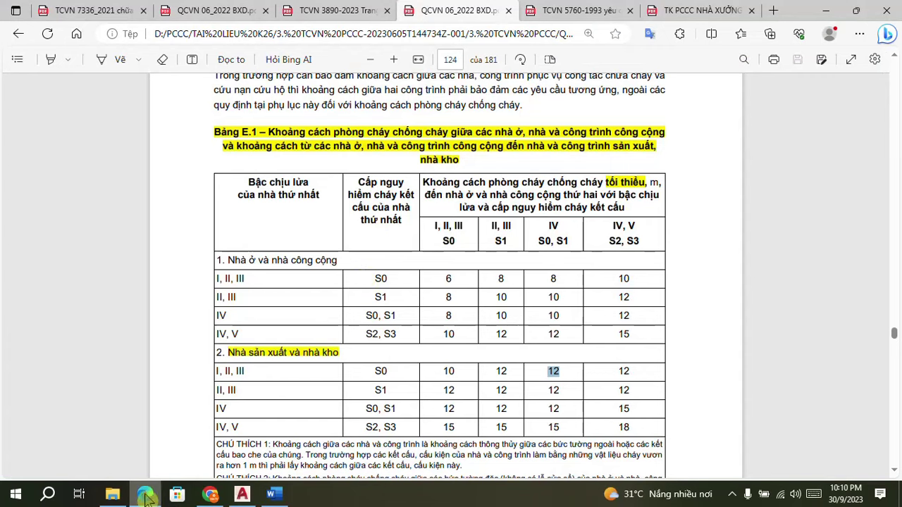
left_click(241, 496)
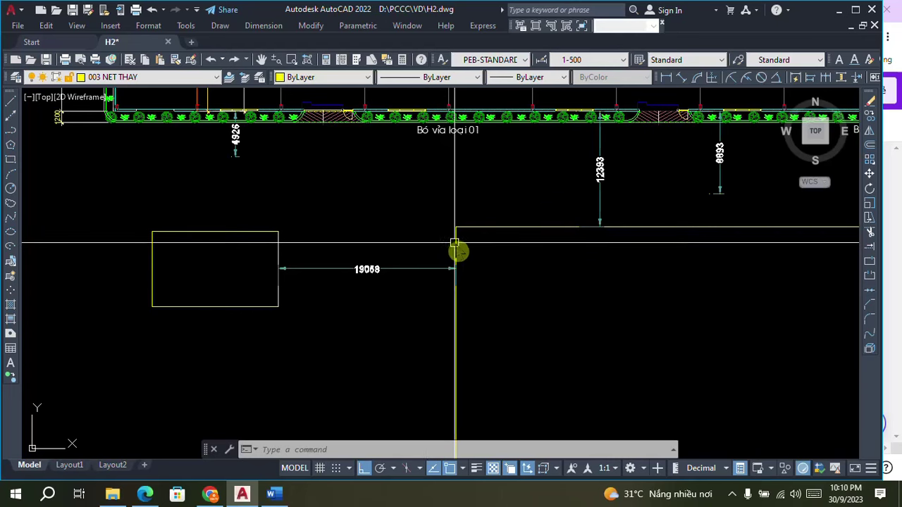
scroll(451, 248, "down", 2)
scroll(493, 263, "up", 1)
scroll(469, 284, "down", 1)
scroll(482, 243, "up", 3)
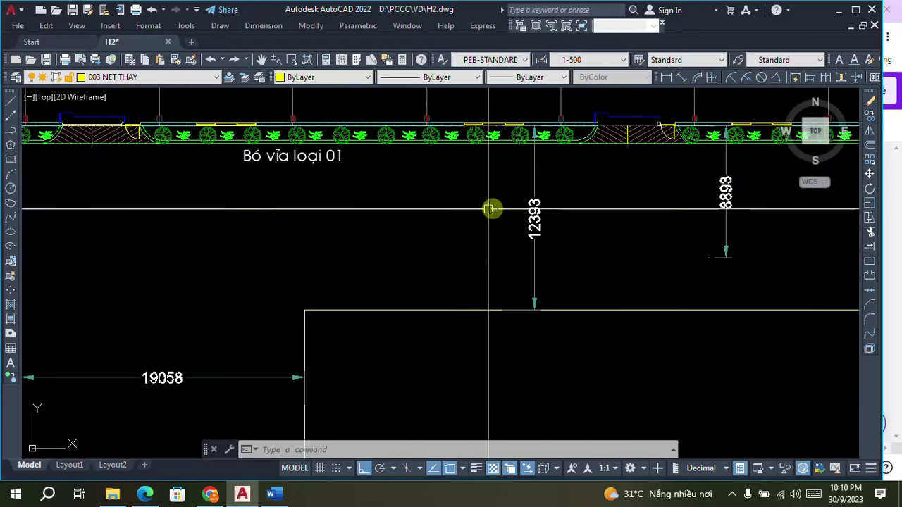
scroll(439, 284, "down", 3)
scroll(415, 275, "down", 2)
scroll(417, 253, "up", 2)
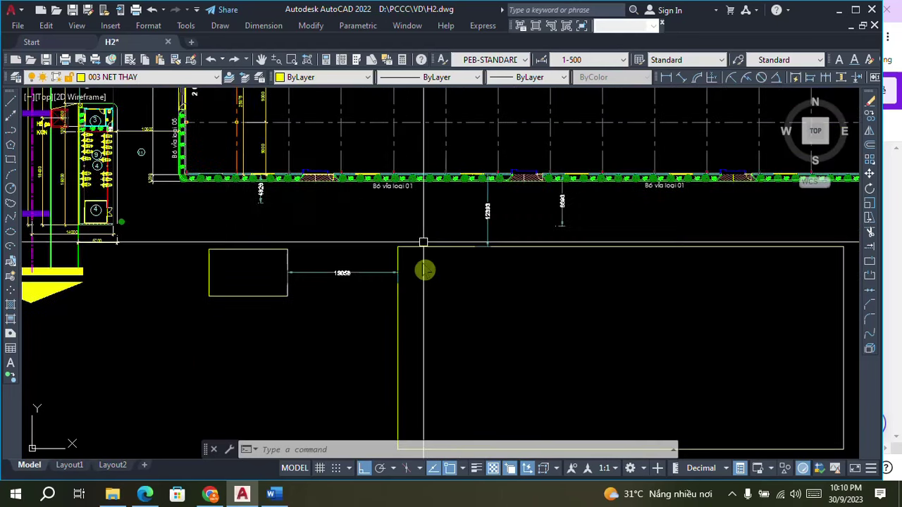
- Switch to Edge and read the notes below Table E.1, from note 1 through to section E.2
left_click(148, 495)
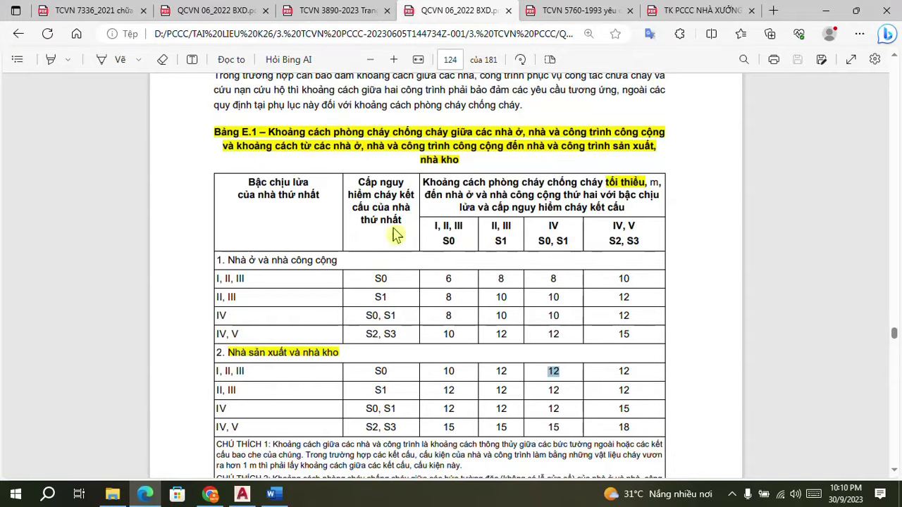
scroll(433, 242, "down", 3)
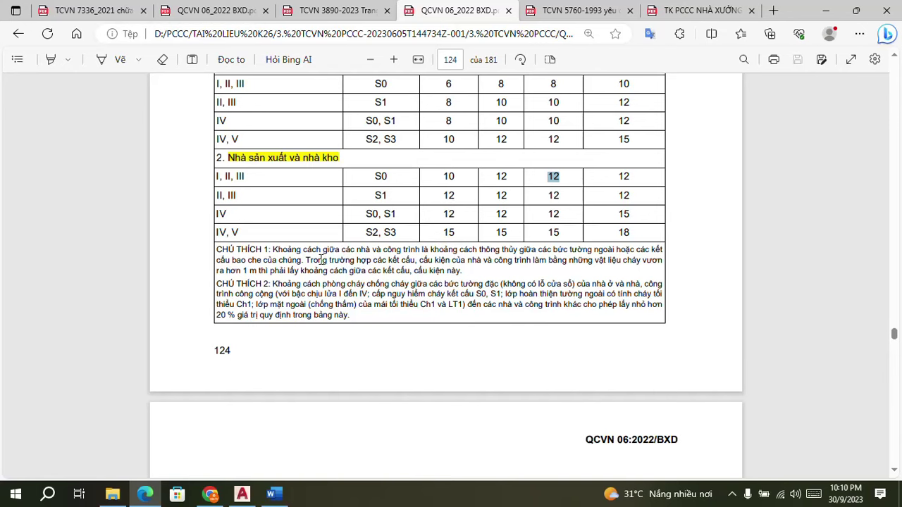
left_click_drag(333, 252, 427, 261)
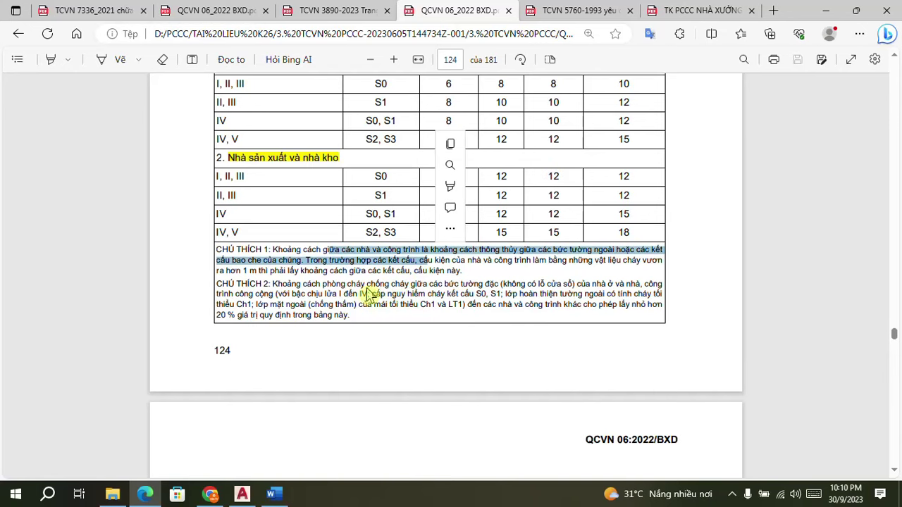
left_click(407, 296)
scroll(409, 282, "down", 4)
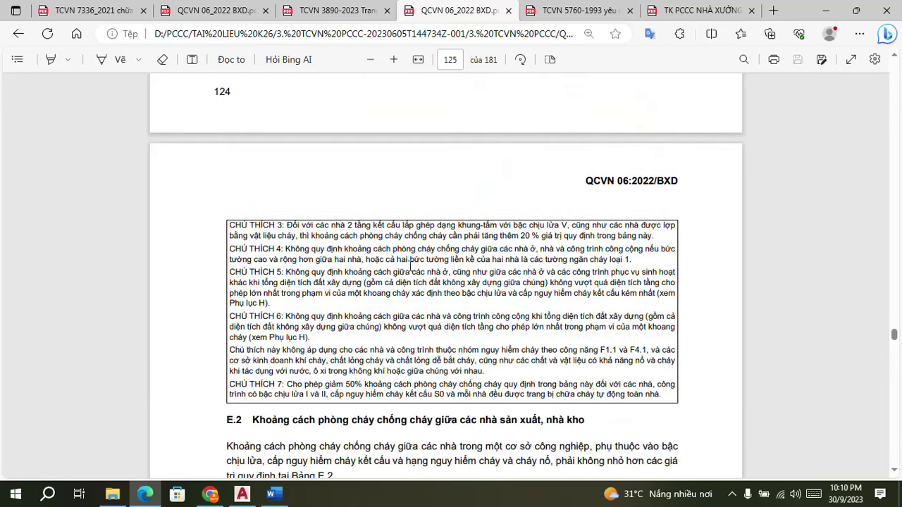
left_click_drag(323, 320, 423, 321)
left_click(397, 302)
scroll(374, 371, "up", 2)
scroll(379, 356, "down", 4)
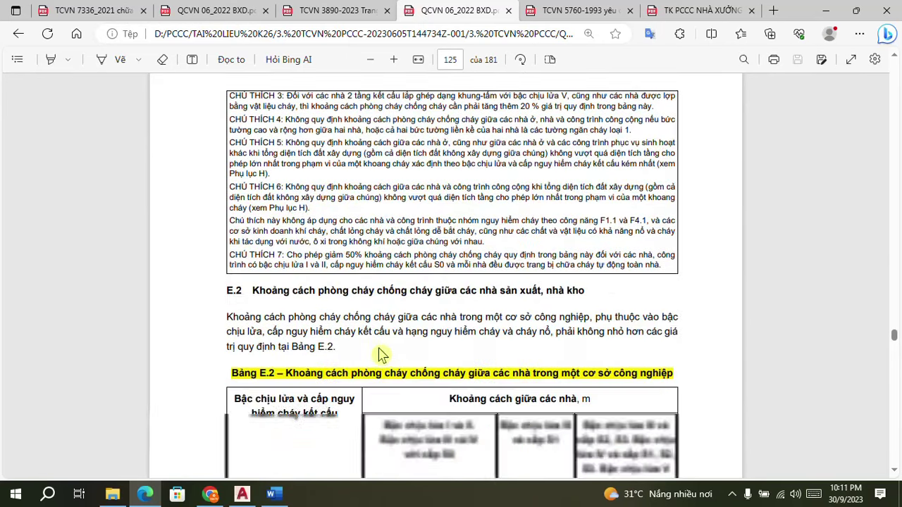
scroll(383, 353, "down", 3)
scroll(378, 352, "up", 12)
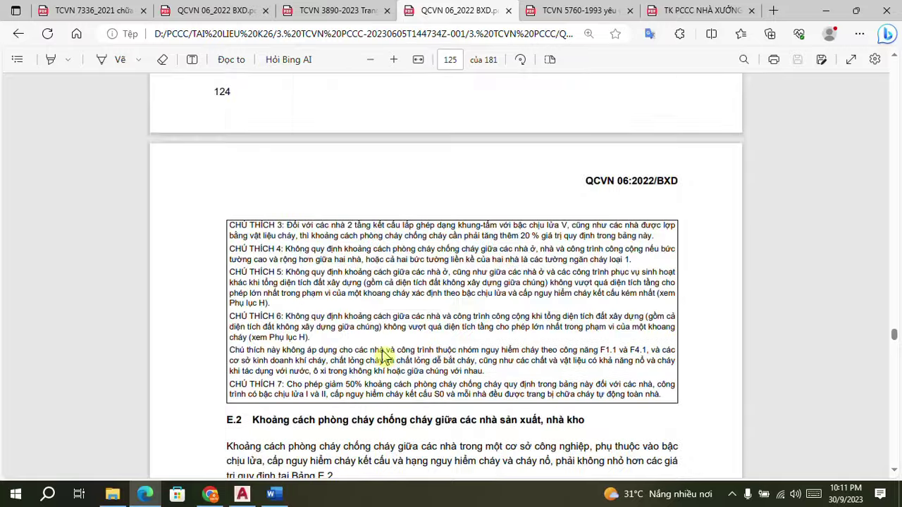
- Review Table E.1 from the start of Appendix E and select the text of note 7 on the 50% distance reduction
scroll(382, 329, "up", 2)
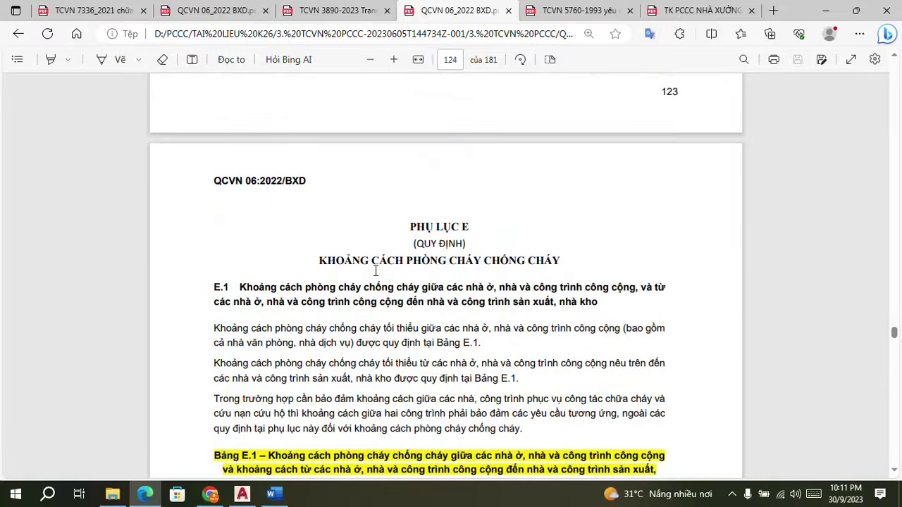
scroll(377, 282, "down", 5)
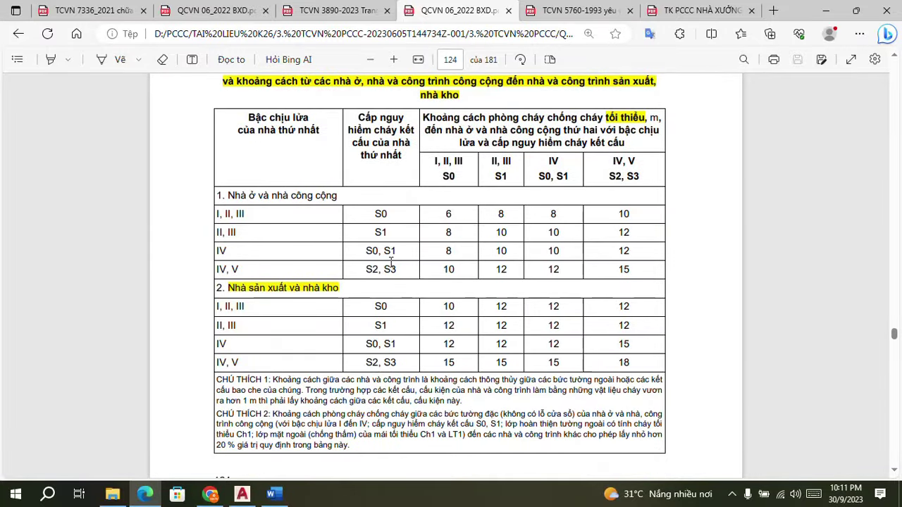
scroll(381, 268, "down", 4)
scroll(391, 262, "up", 7)
scroll(392, 262, "up", 3)
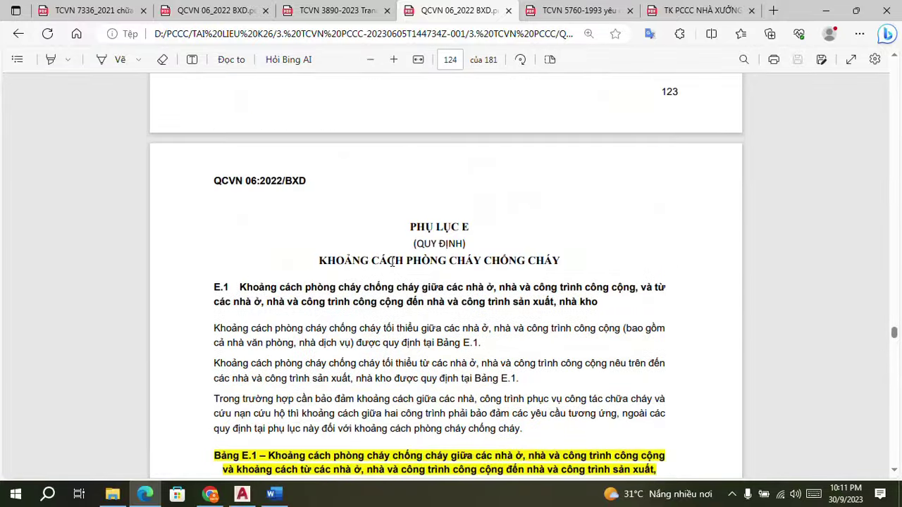
scroll(409, 247, "down", 7)
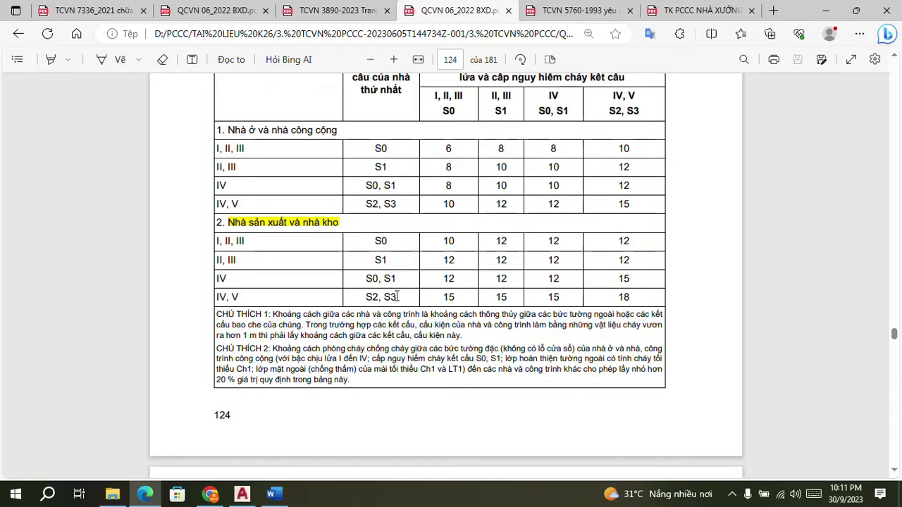
scroll(397, 297, "down", 4)
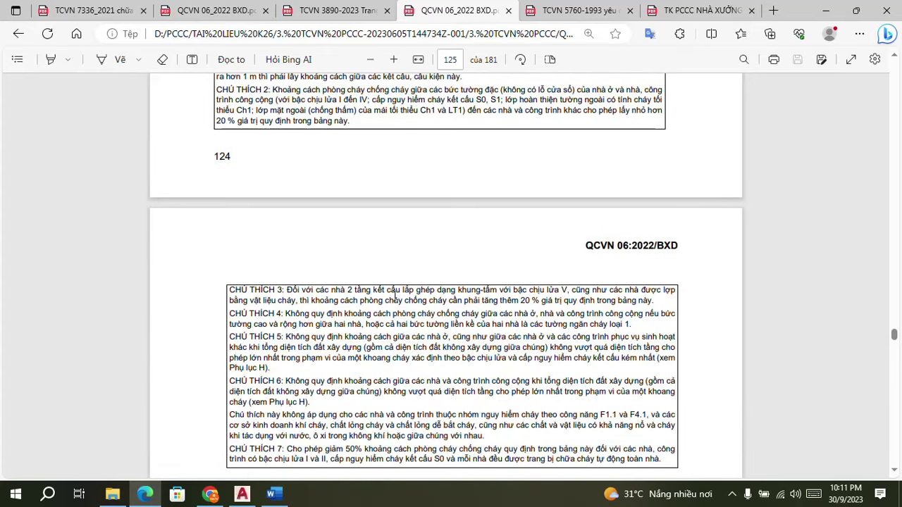
scroll(396, 297, "down", 2)
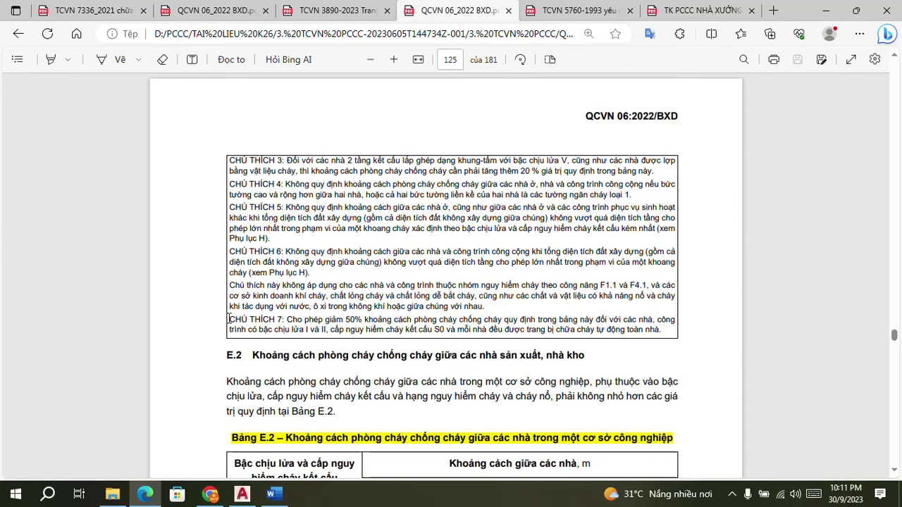
left_click_drag(229, 320, 665, 332)
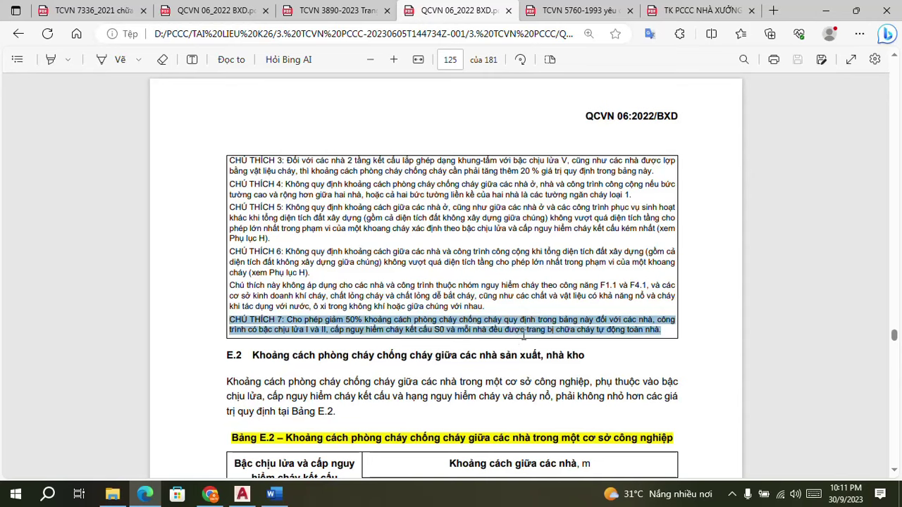
- Switch to AutoCAD and move the wide rectangle with its two attached dimensions straight north, to about 5146 mm from the factory's south wall
left_click(242, 494)
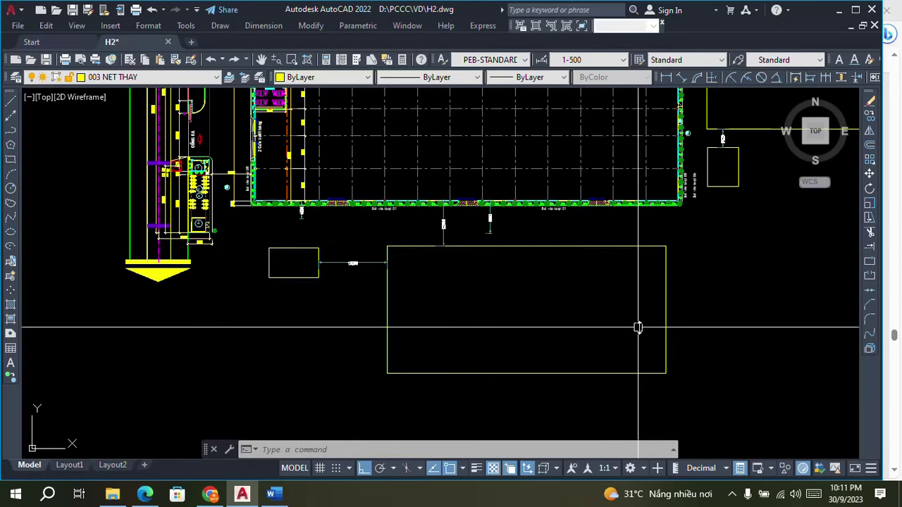
type("M")
key("Return")
left_click(679, 392)
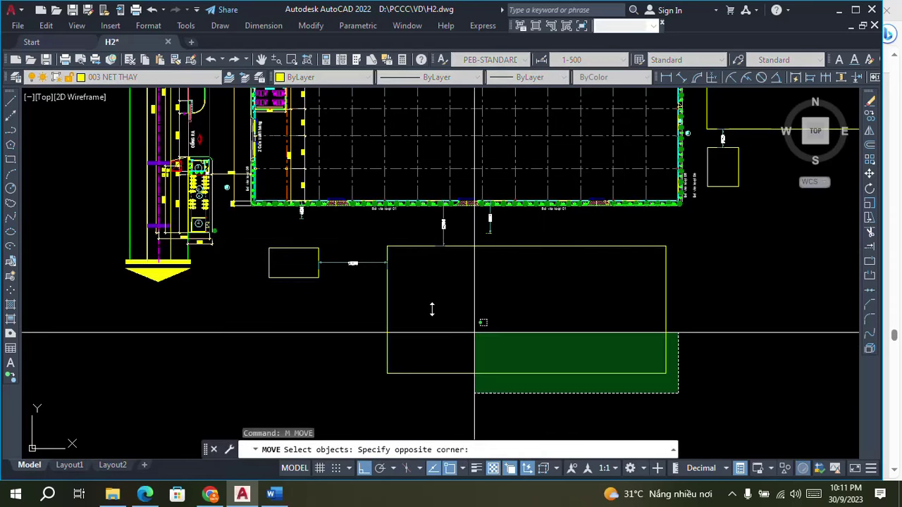
left_click(359, 240)
key("Return")
left_click(499, 332)
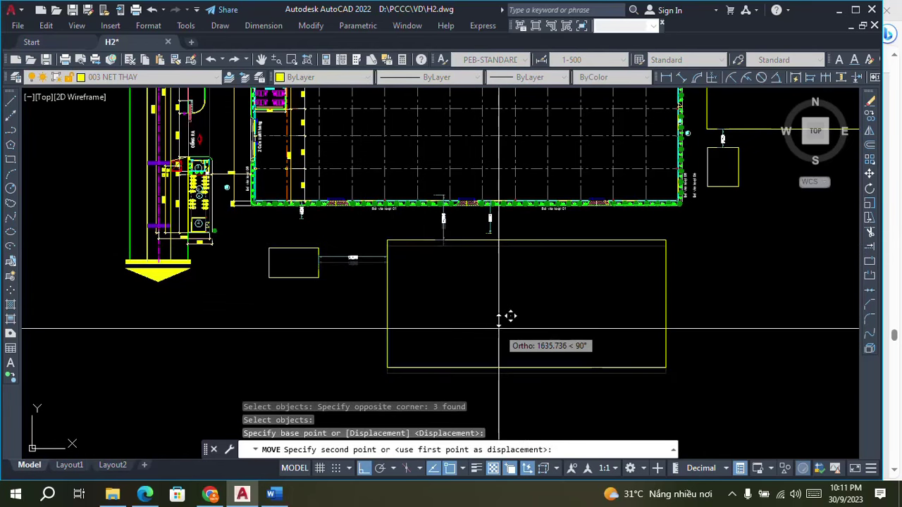
left_click(499, 305)
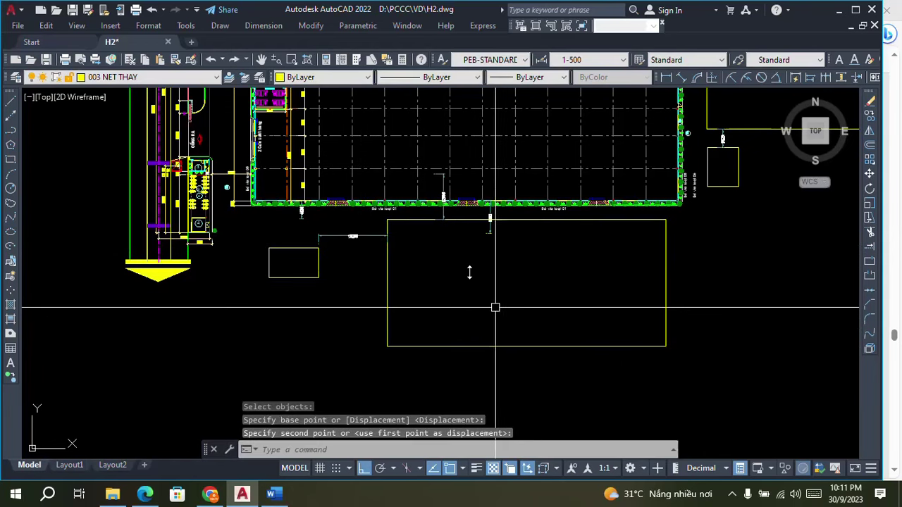
- Stretch the north end of the moved vertical dimension back to the factory's south wall line
scroll(435, 175, "up", 2)
left_click(435, 174)
left_click(435, 172)
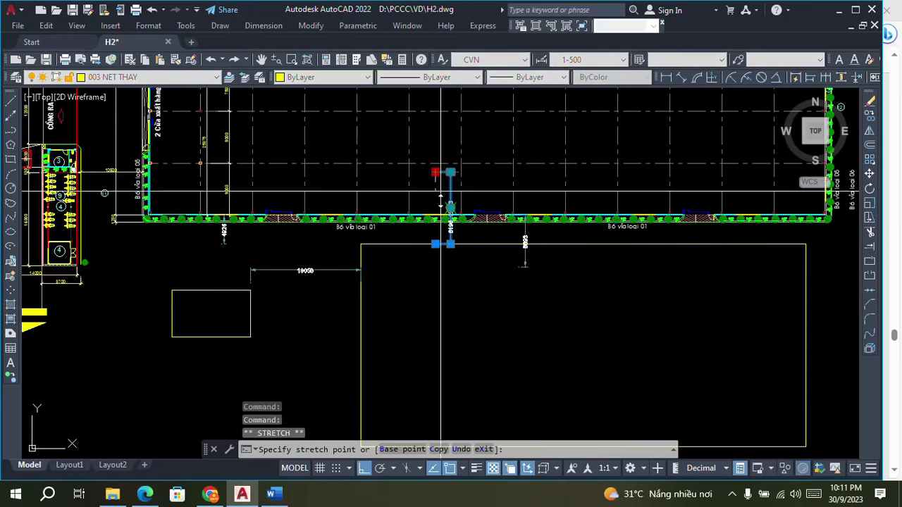
scroll(437, 184, "up", 3)
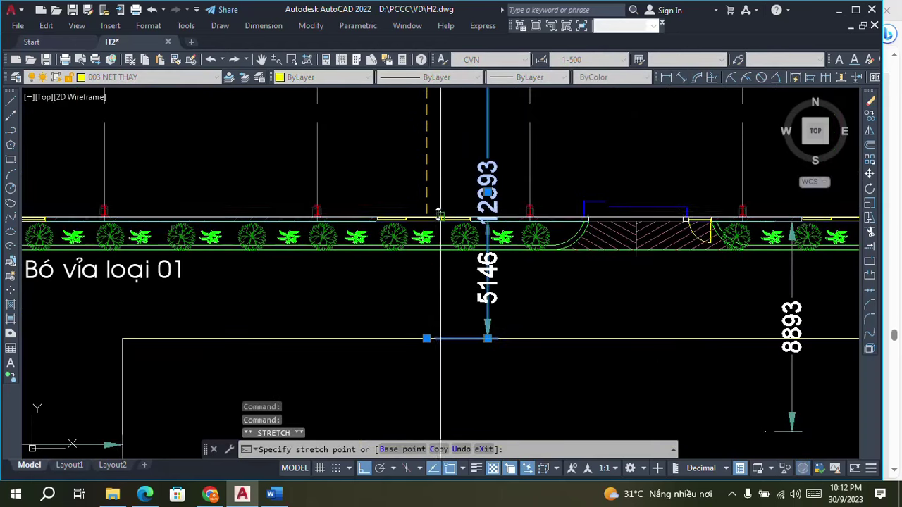
scroll(432, 224, "up", 3)
left_click(432, 224)
scroll(427, 211, "down", 10)
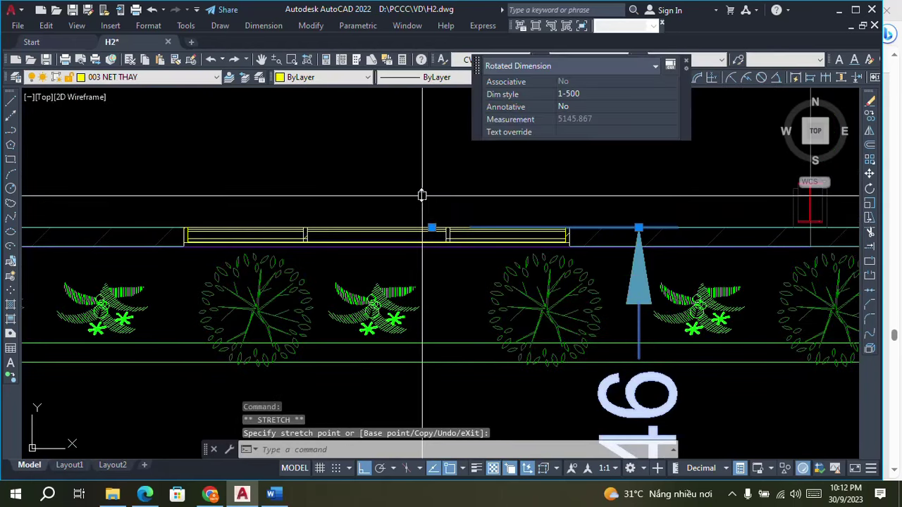
key("Escape")
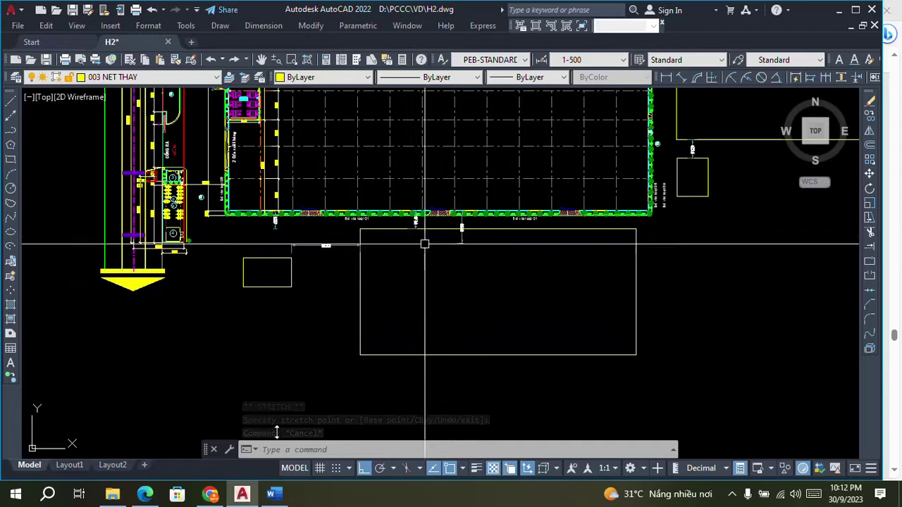
- Switch to Edge and review section E.1, Table E.1 and its notes on minimum fire separation distances
left_click(145, 495)
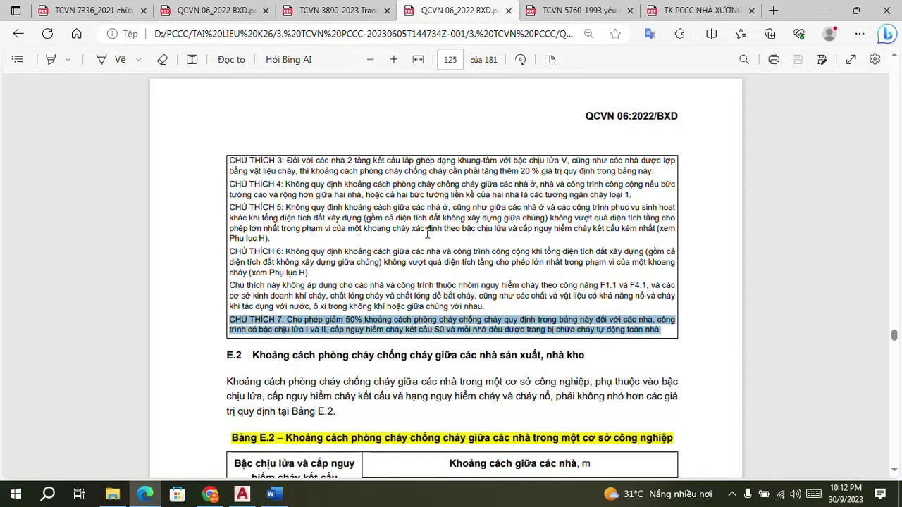
left_click(694, 318)
scroll(490, 342, "up", 5)
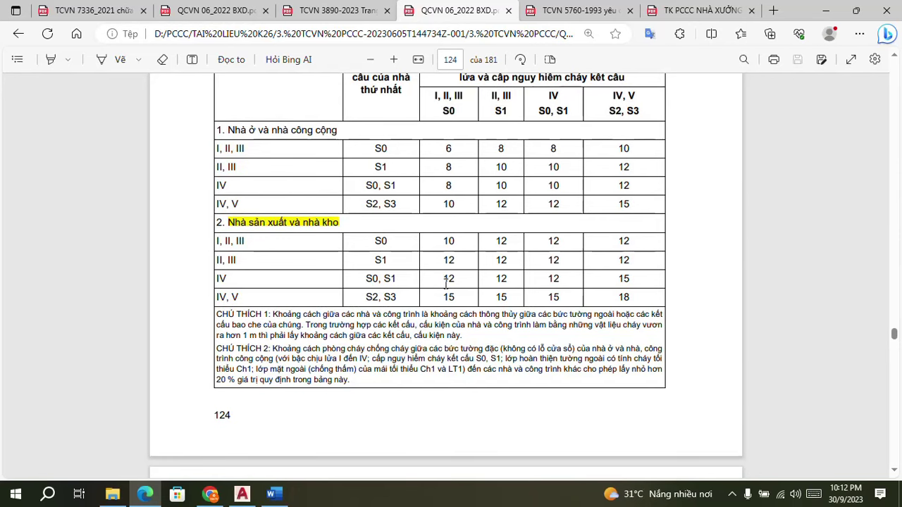
scroll(446, 282, "up", 3)
scroll(479, 361, "up", 3)
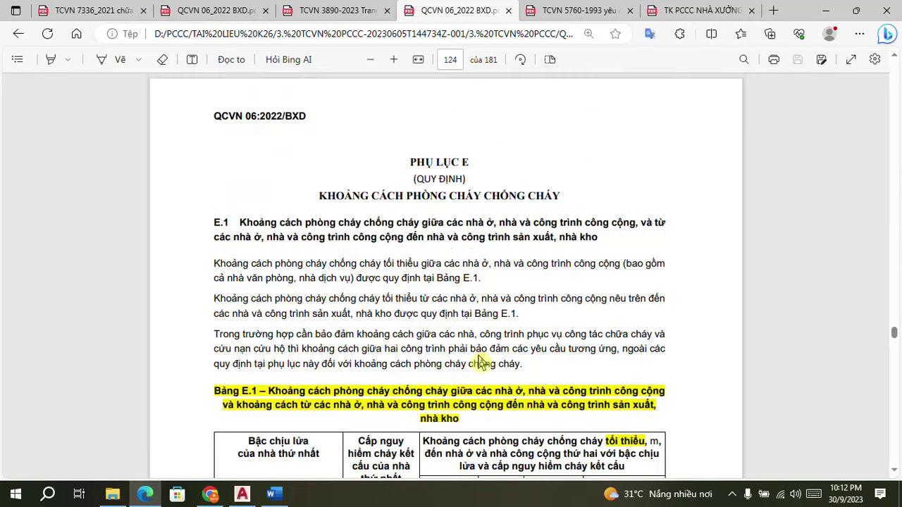
scroll(479, 361, "up", 3)
scroll(480, 361, "down", 6)
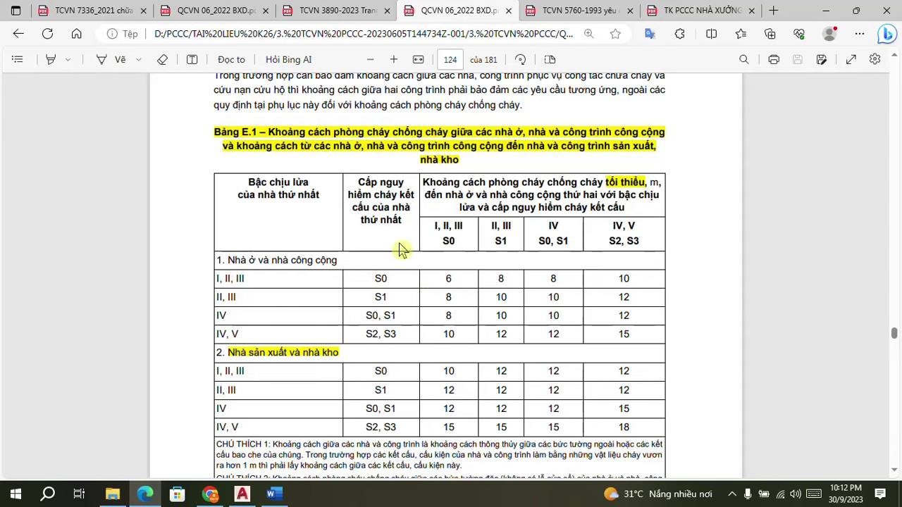
scroll(441, 233, "down", 3)
scroll(447, 285, "down", 2)
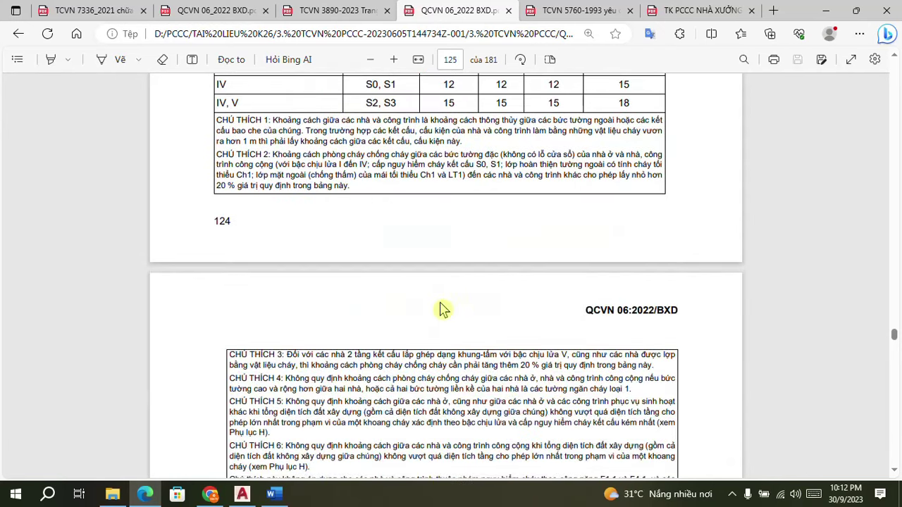
- Examine the fire resistance grade and structural fire hazard class column headings of Table E.1
scroll(442, 310, "up", 5)
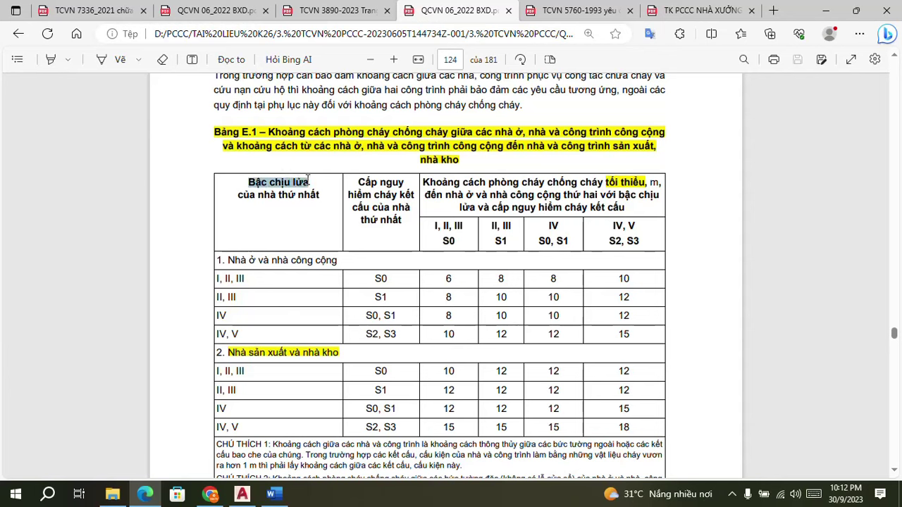
left_click_drag(309, 179, 308, 180)
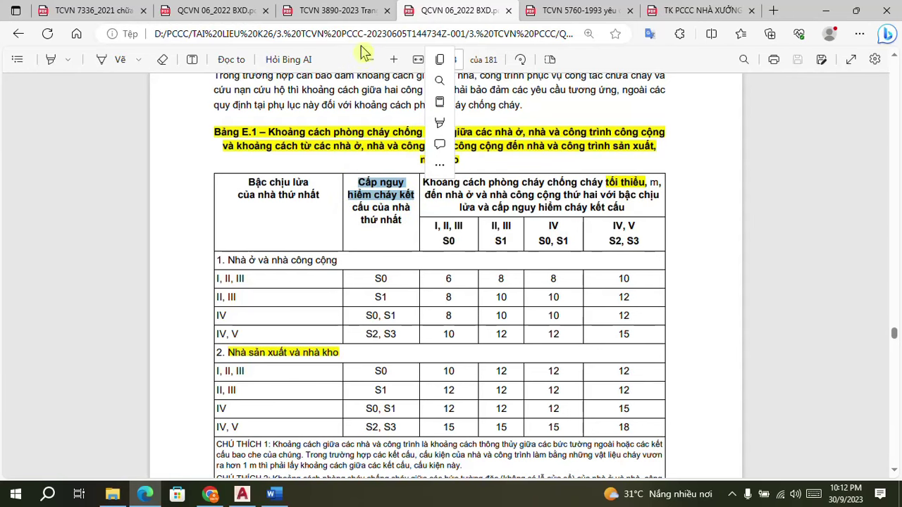
scroll(393, 191, "up", 2)
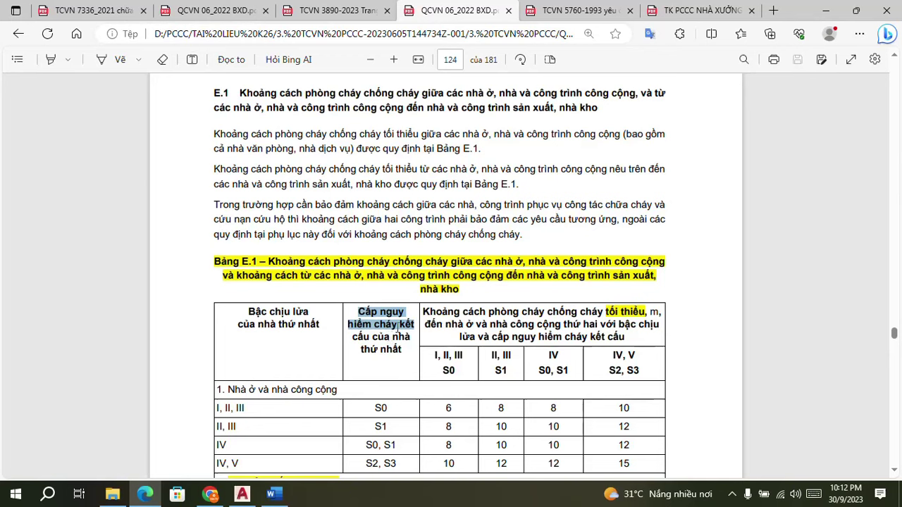
left_click(389, 317)
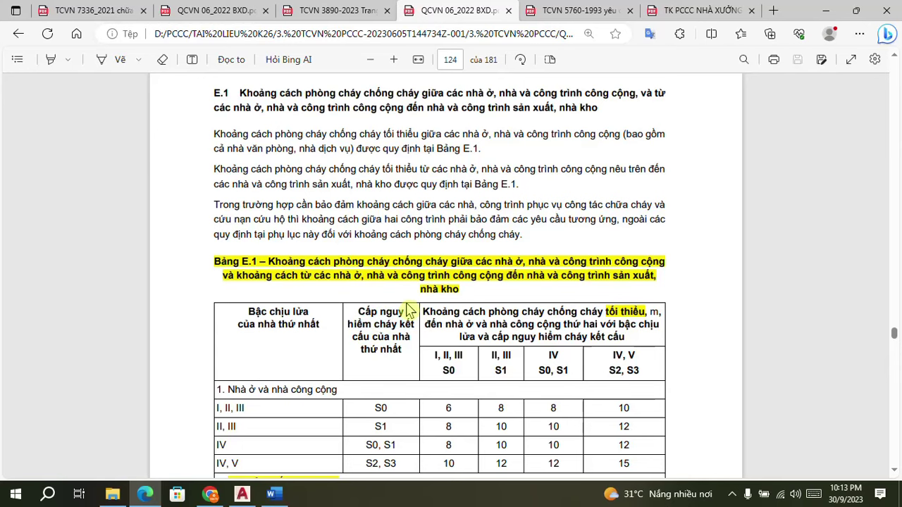
- Switch to Word and review the seven input parameters in section I, from building function and scale to fire resistance grade
left_click(275, 496)
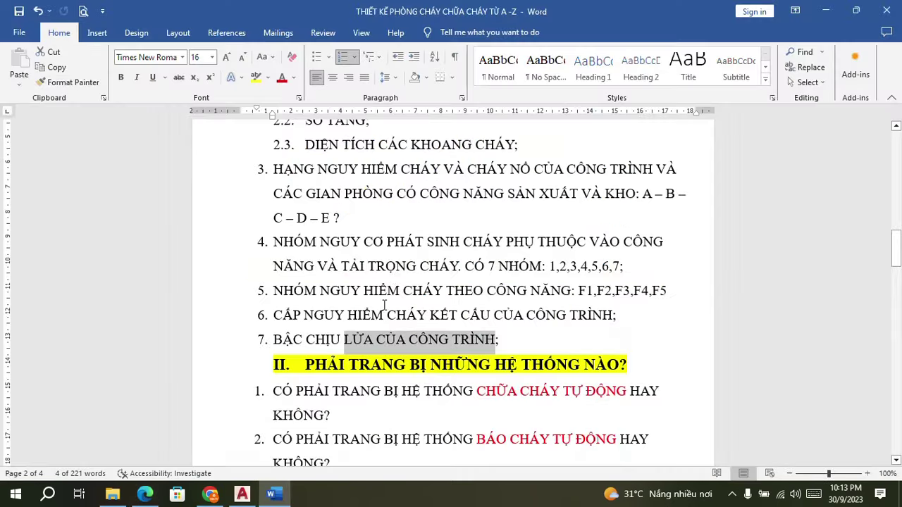
scroll(392, 255, "down", 2)
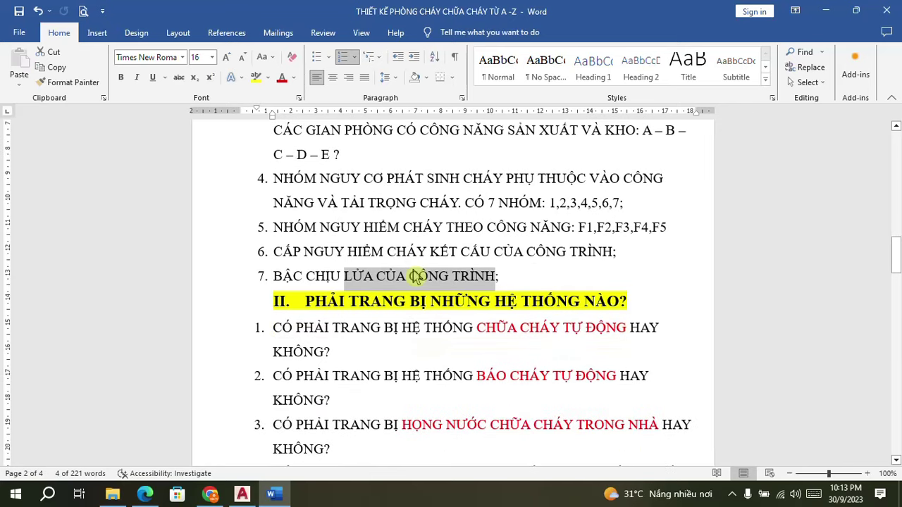
scroll(416, 277, "up", 3)
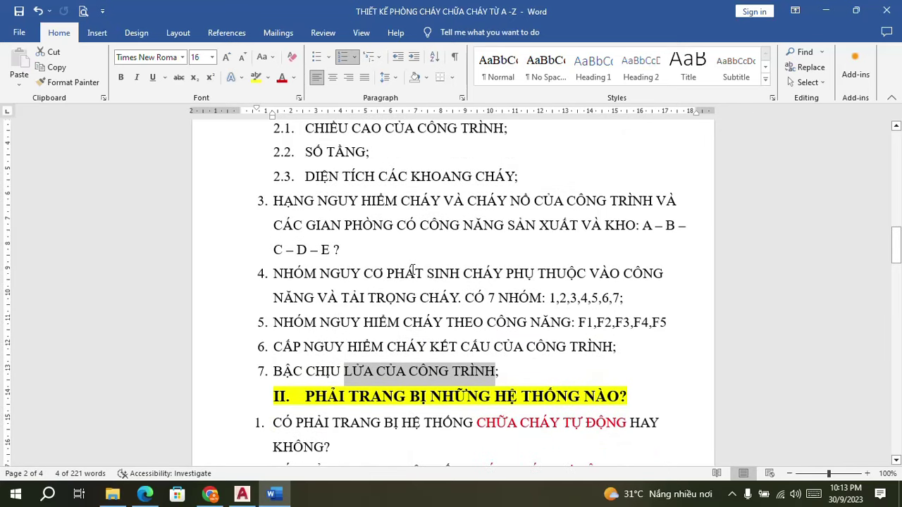
scroll(410, 273, "up", 3)
scroll(411, 273, "down", 3)
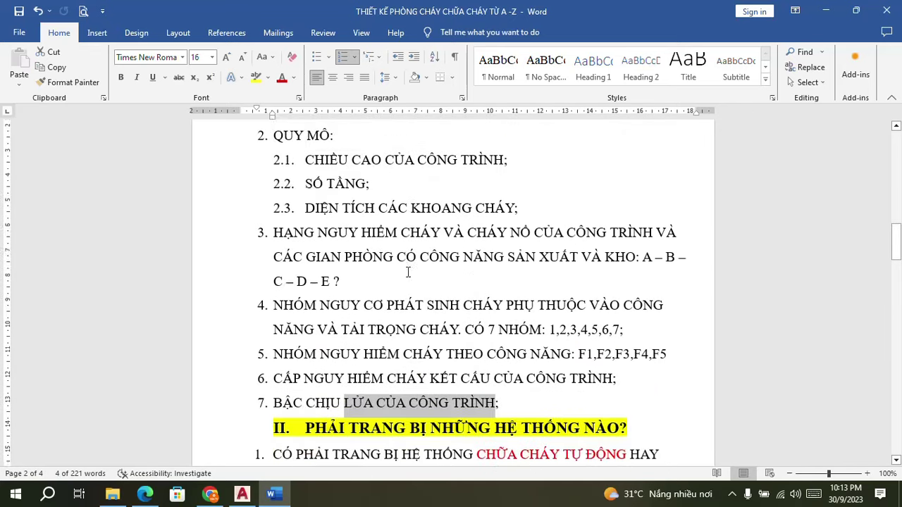
scroll(406, 274, "up", 3)
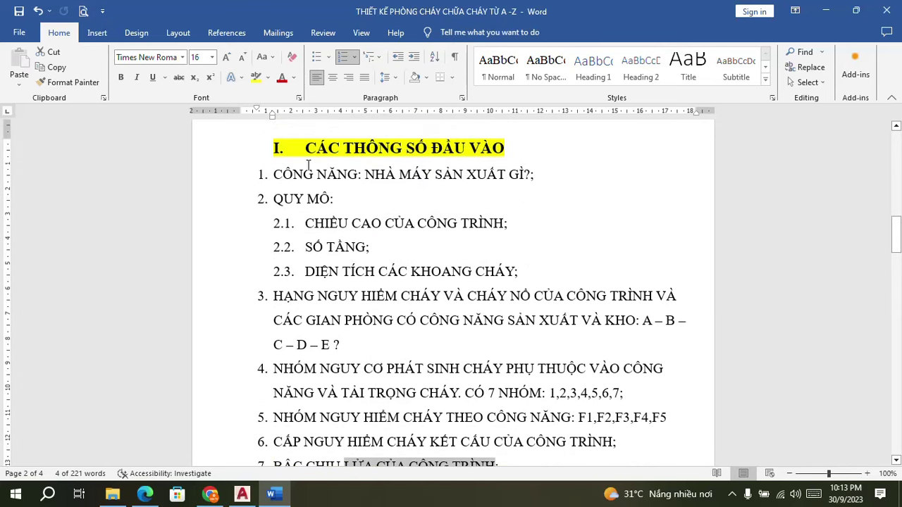
scroll(348, 198, "down", 3)
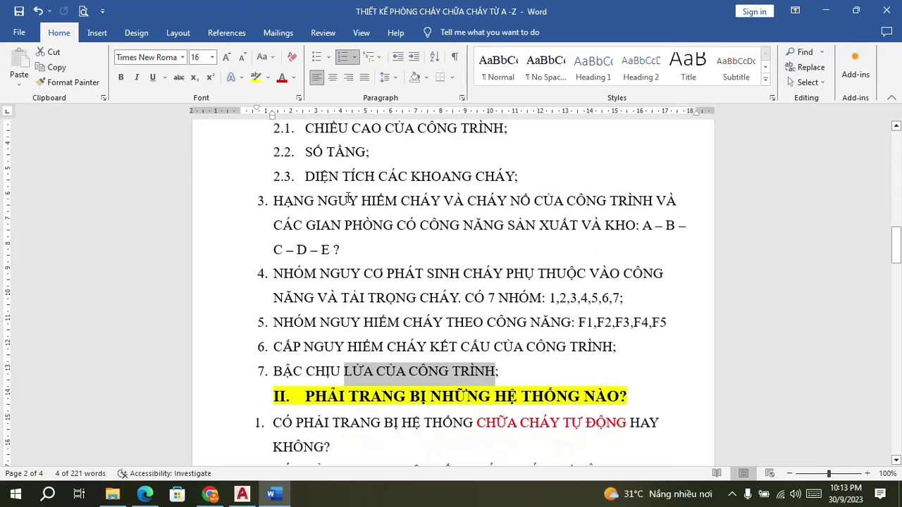
scroll(369, 266, "up", 3)
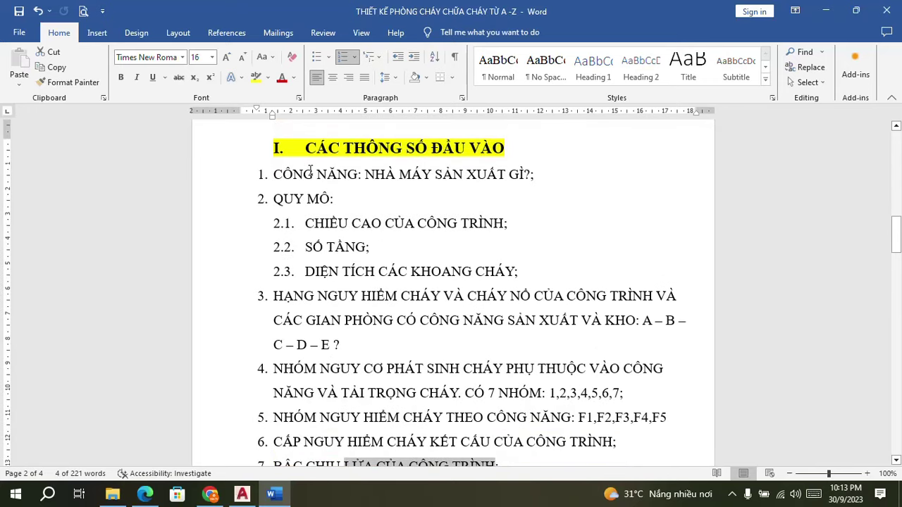
scroll(324, 187, "up", 1)
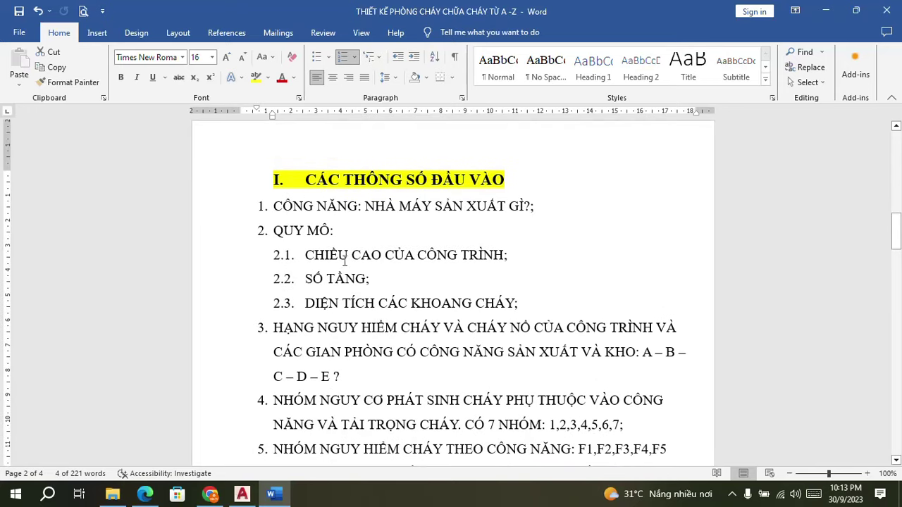
scroll(356, 282, "down", 4)
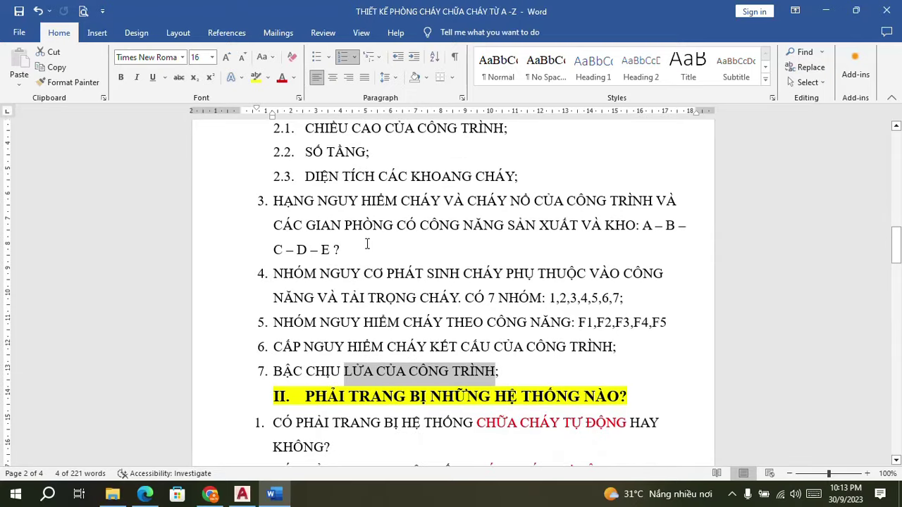
scroll(366, 244, "down", 1)
scroll(370, 257, "up", 4)
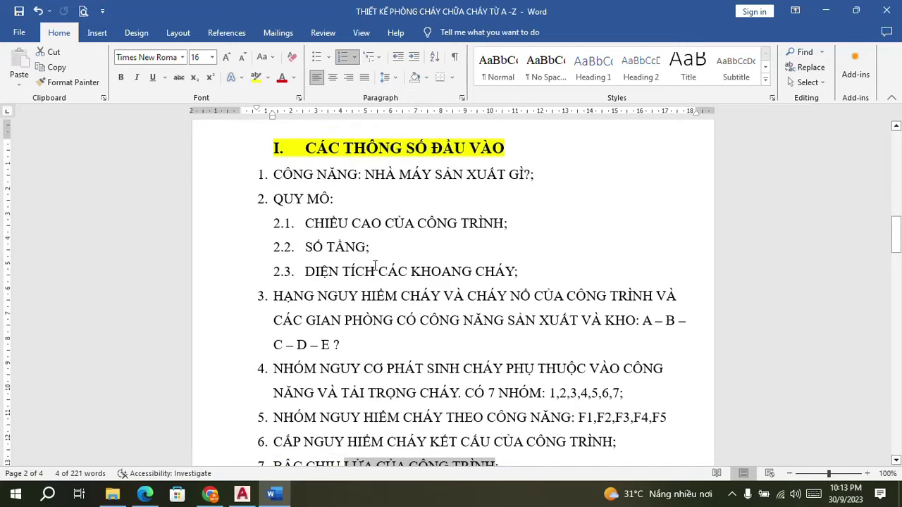
- Read across from the section I input parameters to the section II heading on which fire protection systems must be equipped
scroll(377, 241, "down", 8)
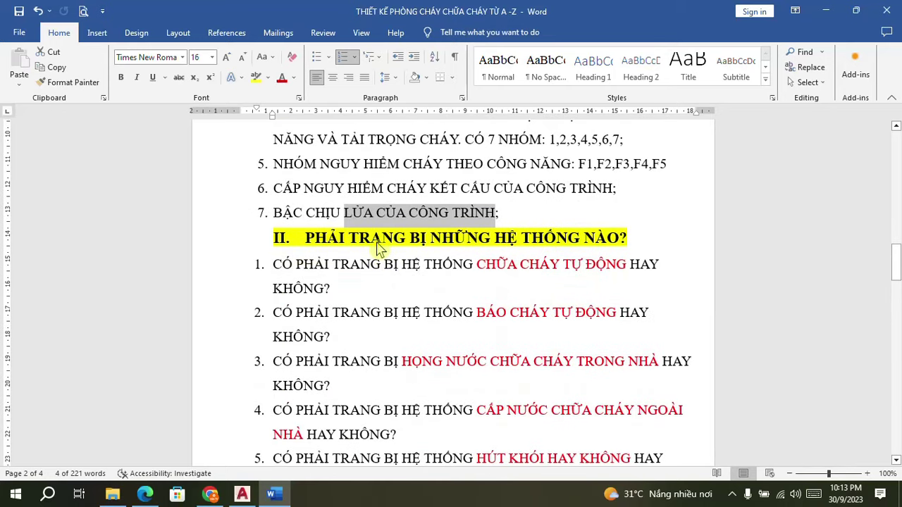
left_click(380, 284)
scroll(388, 265, "down", 4)
scroll(386, 282, "up", 4)
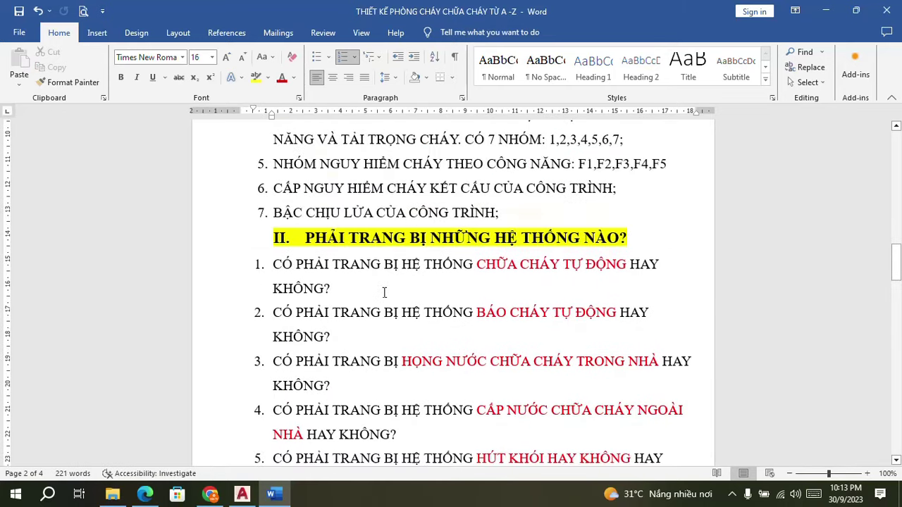
scroll(384, 292, "up", 3)
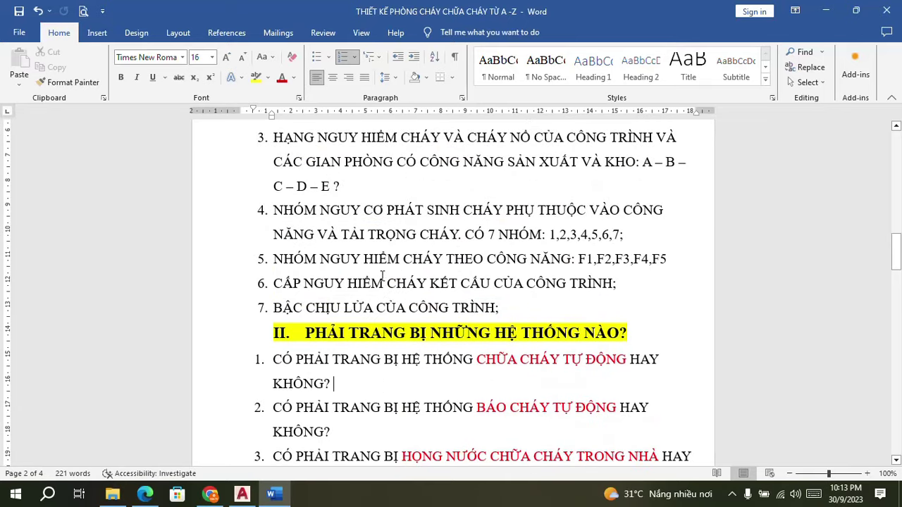
scroll(382, 276, "up", 6)
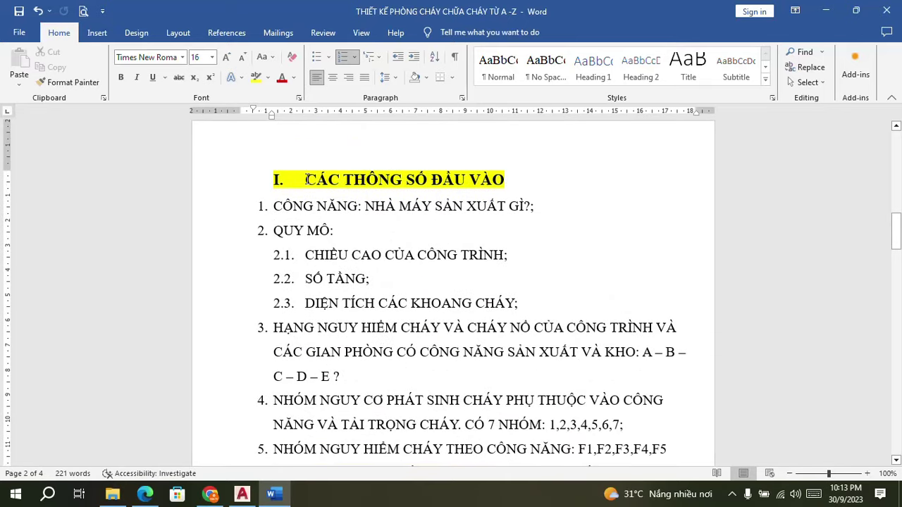
scroll(371, 252, "down", 7)
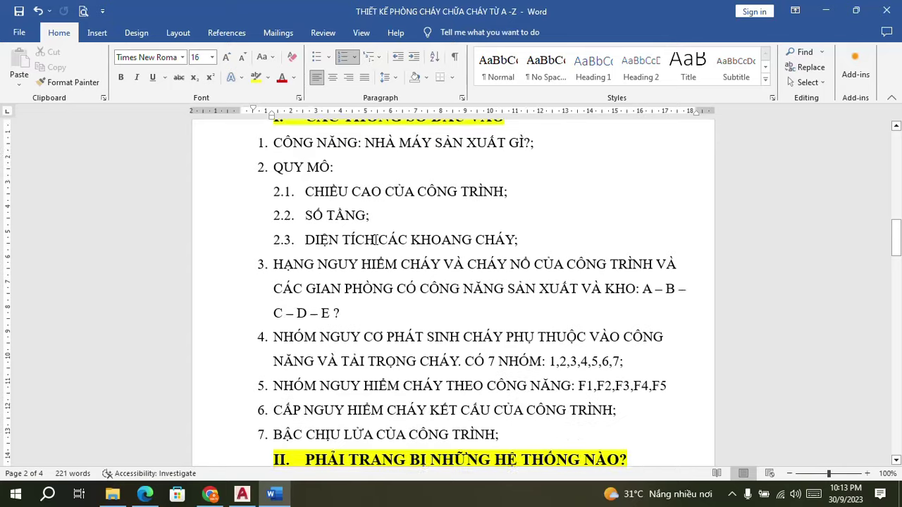
scroll(366, 251, "down", 2)
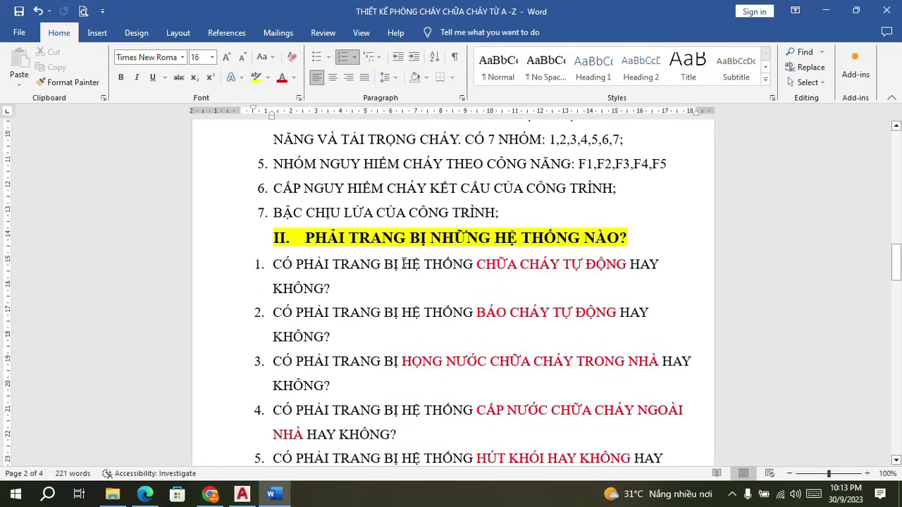
- Review the five section II questions on required fire systems, selecting the text of questions 1 to 4
scroll(283, 277, "down", 1)
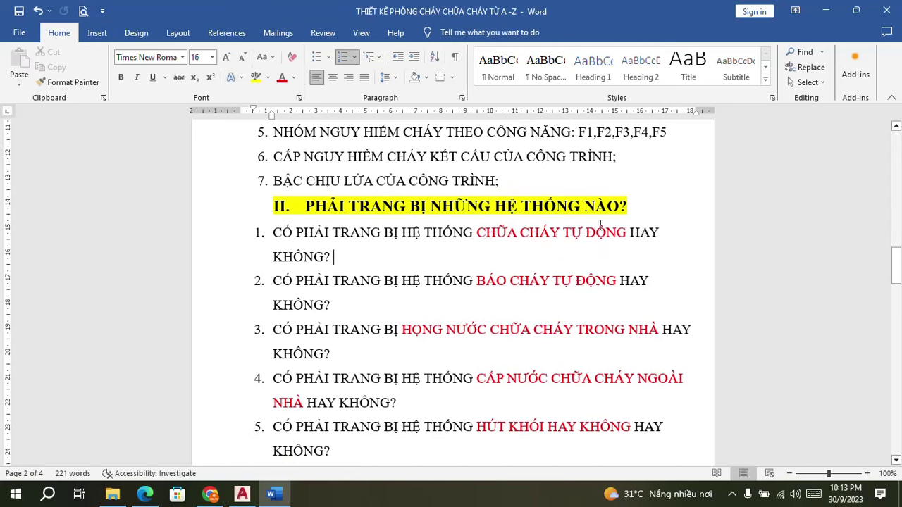
scroll(375, 246, "down", 1)
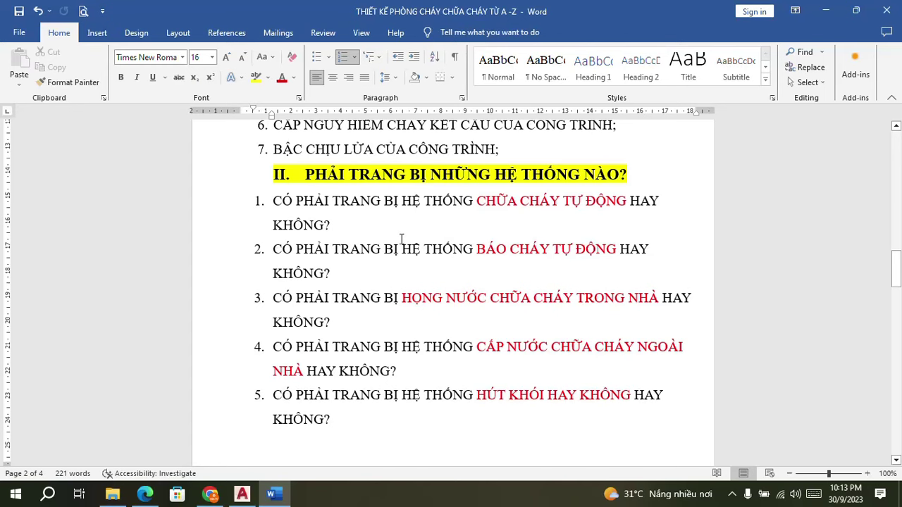
scroll(399, 243, "down", 1)
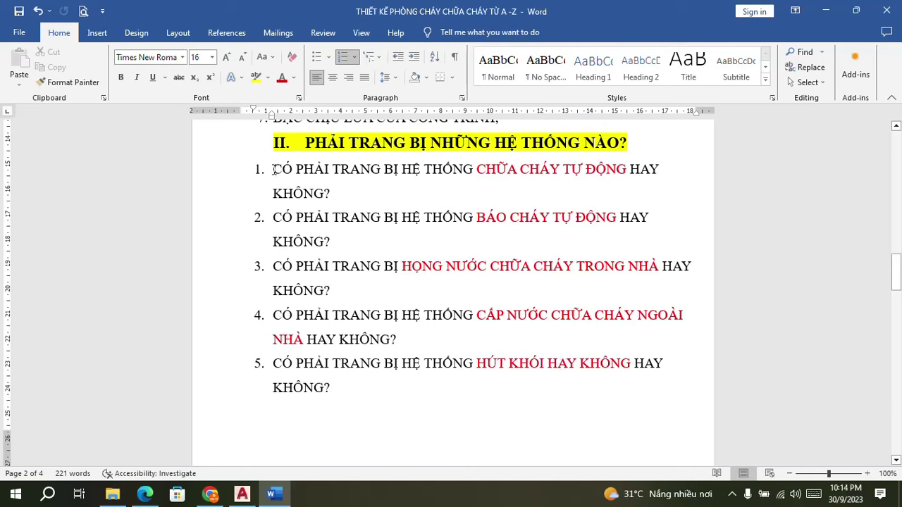
left_click_drag(272, 170, 432, 338)
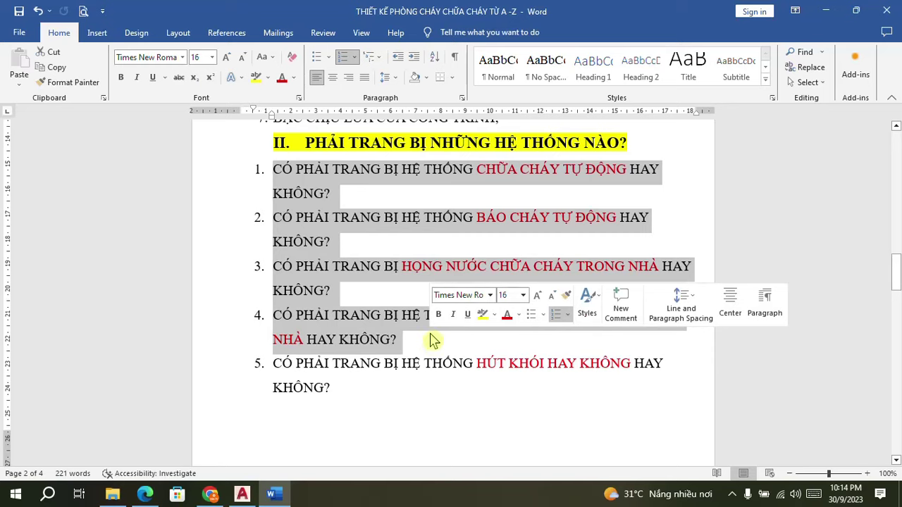
scroll(426, 333, "up", 1)
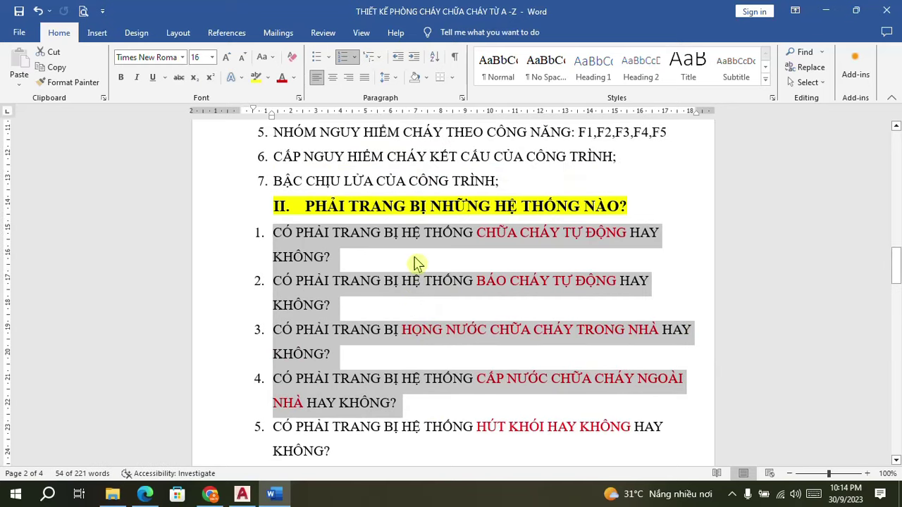
scroll(414, 262, "up", 1)
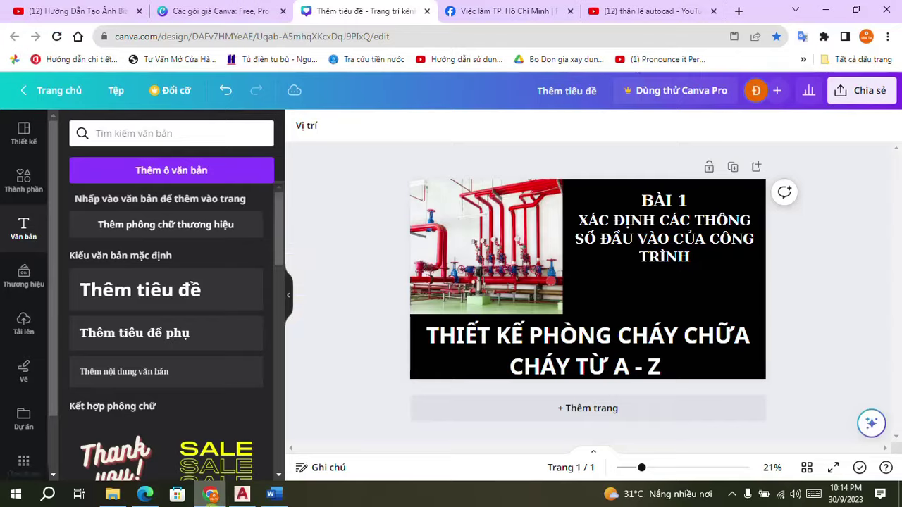
- Switch to Edge and find Appendix A, Table A.1 on page 17 of the TCVN 3890-2023 PDF
left_click(213, 497)
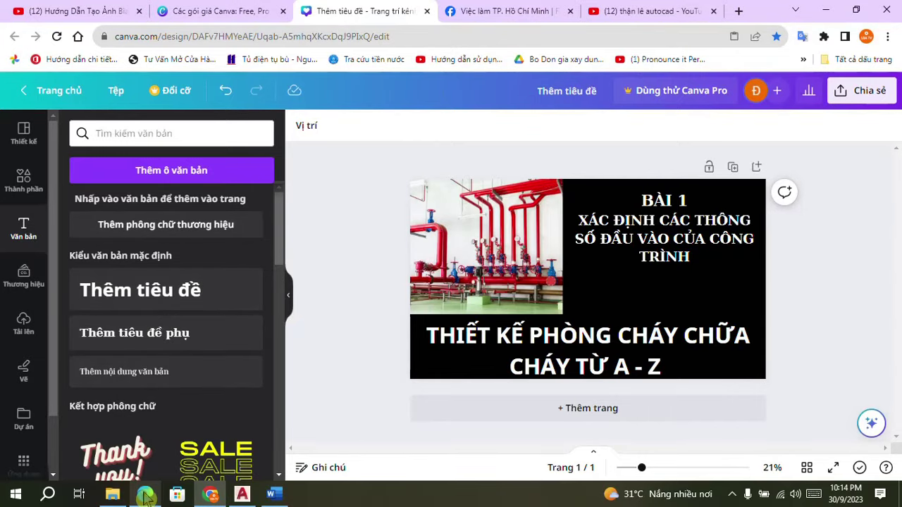
left_click(145, 494)
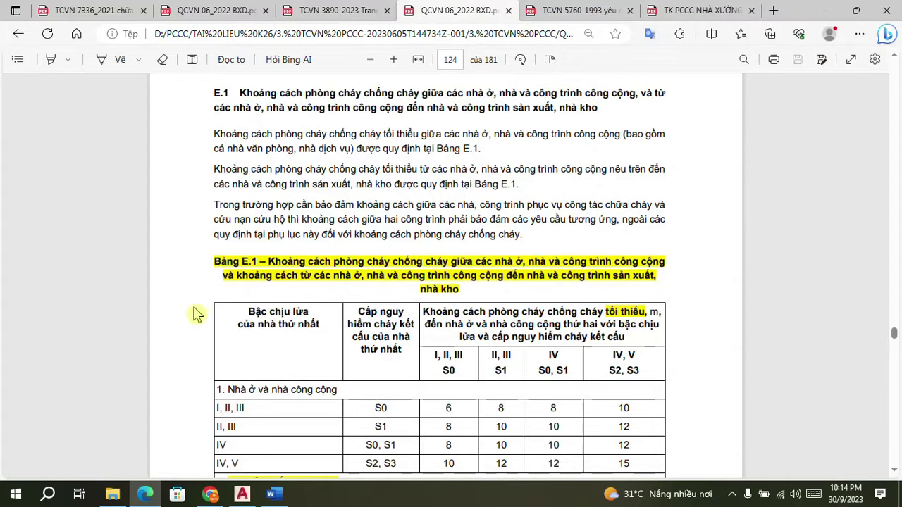
left_click(358, 11)
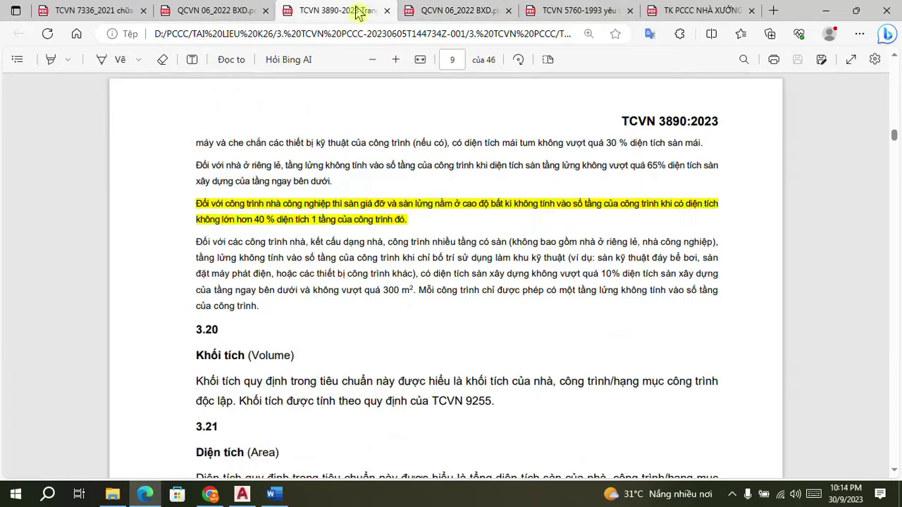
scroll(592, 265, "up", 20)
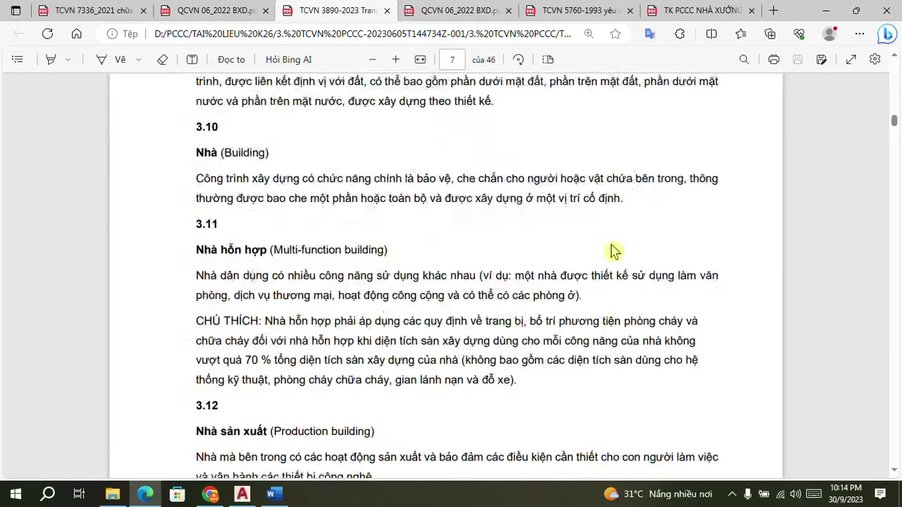
scroll(612, 246, "up", 20)
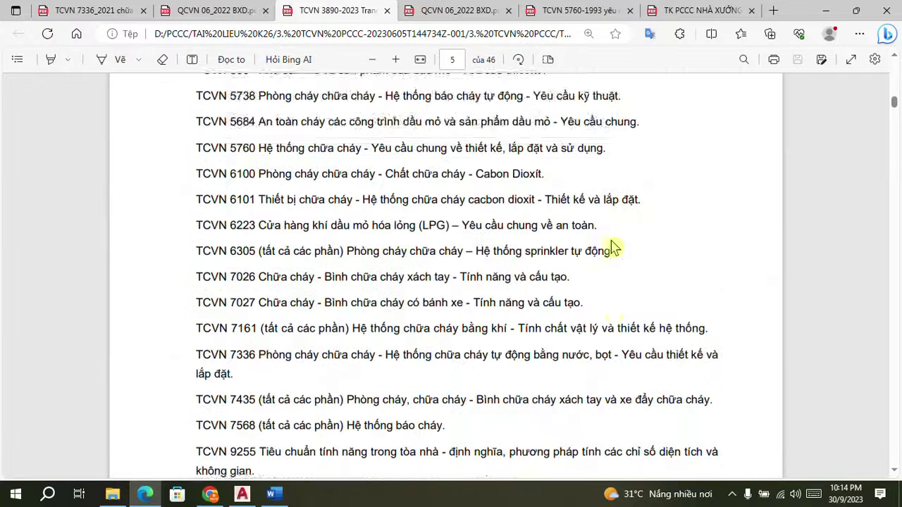
scroll(612, 247, "up", 12)
scroll(612, 246, "down", 10)
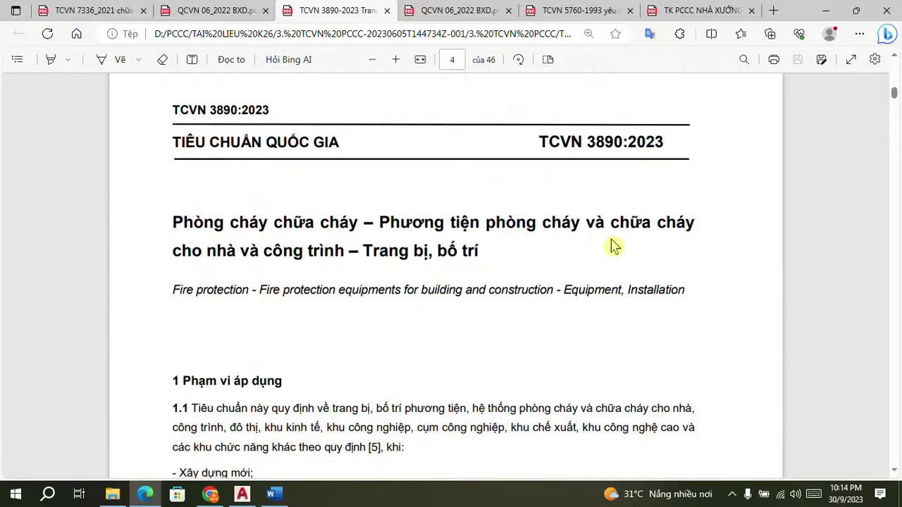
scroll(612, 247, "down", 20)
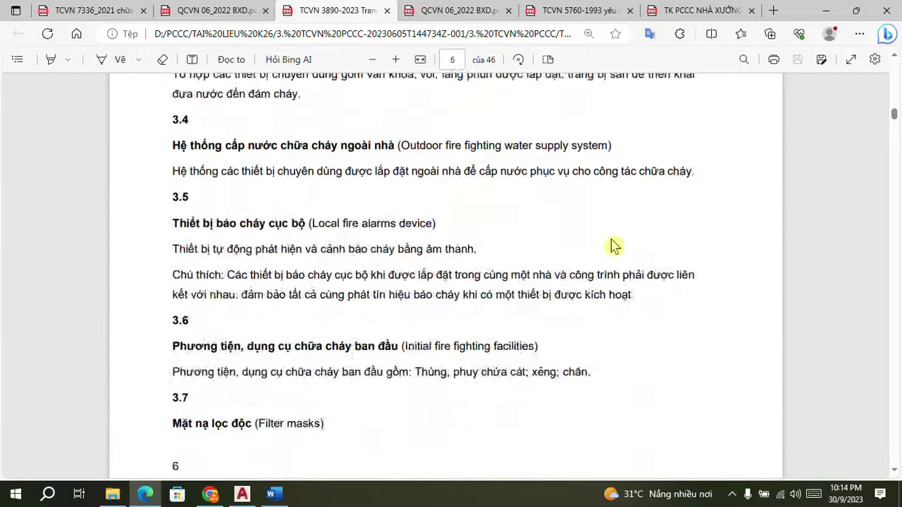
scroll(612, 247, "down", 10)
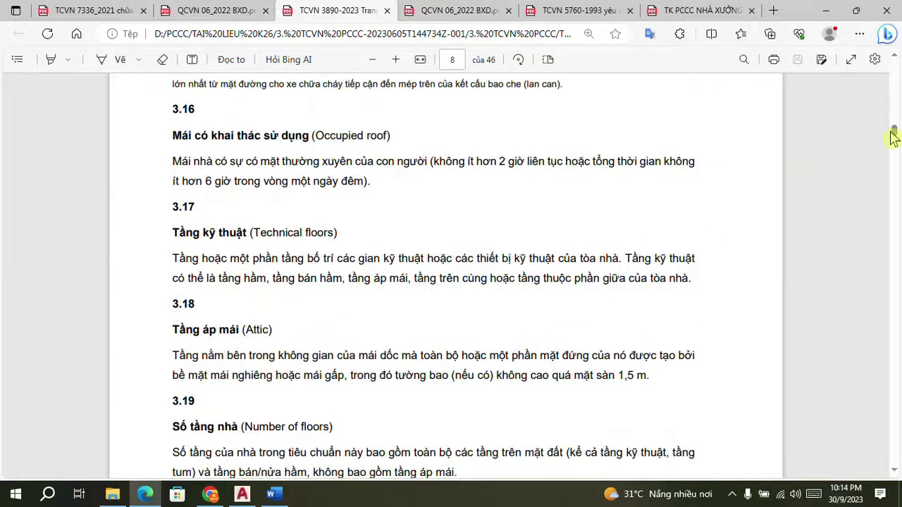
left_click_drag(895, 134, 892, 212)
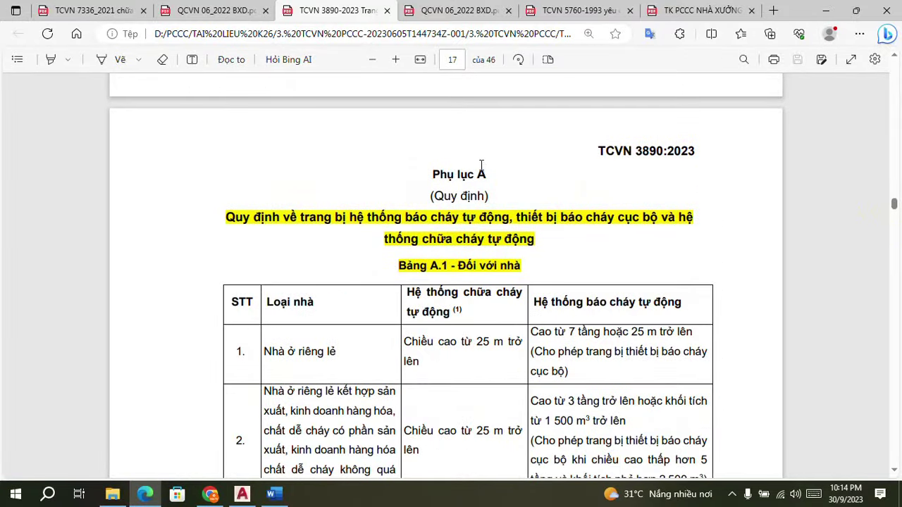
- Review the building types in Table A.1 and their automatic extinguishing and fire alarm requirements, from row 1 through the table's end on page 23
scroll(483, 164, "down", 3)
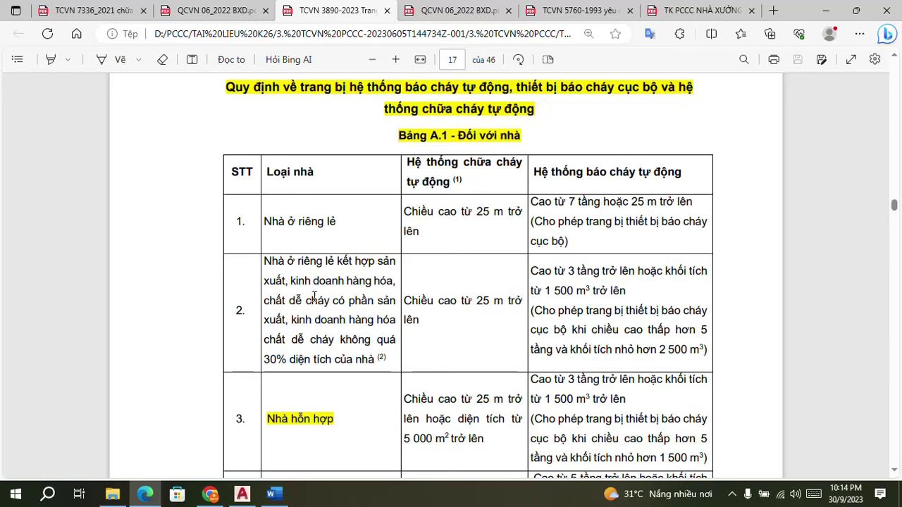
scroll(314, 296, "down", 2)
scroll(284, 298, "down", 3)
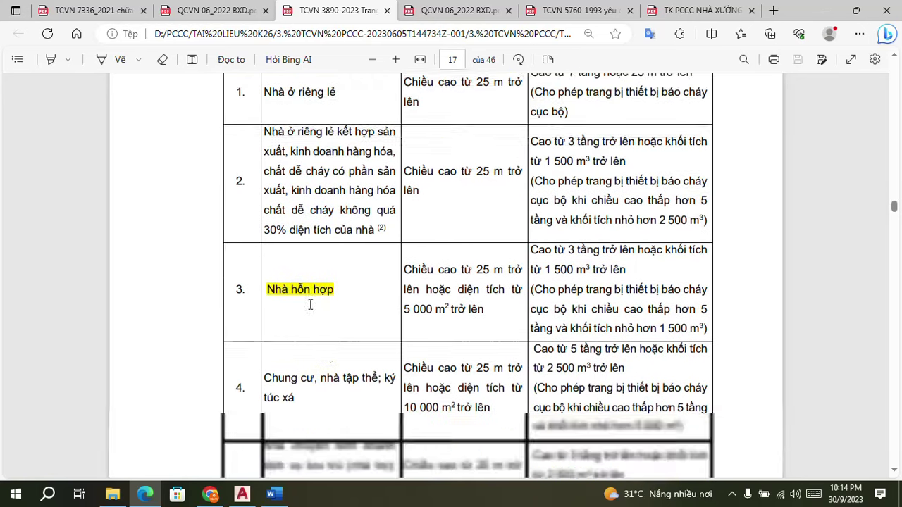
scroll(329, 282, "down", 12)
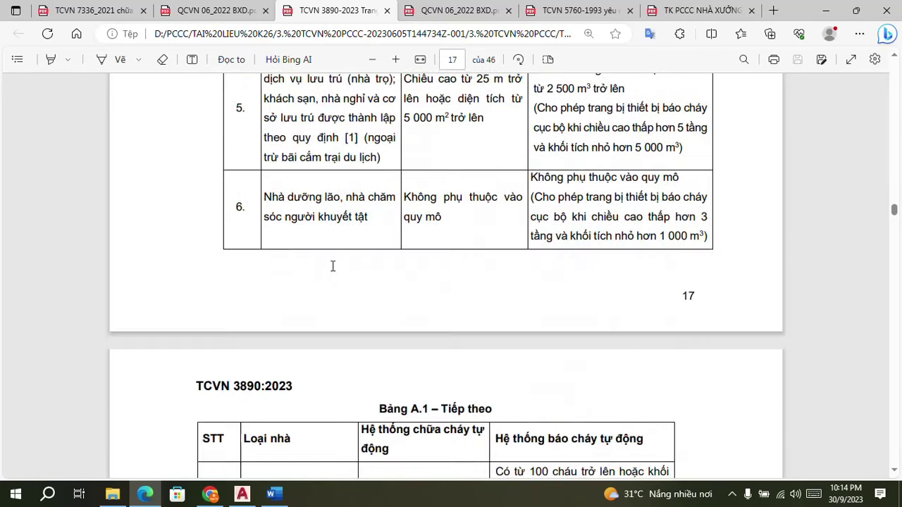
scroll(332, 265, "down", 18)
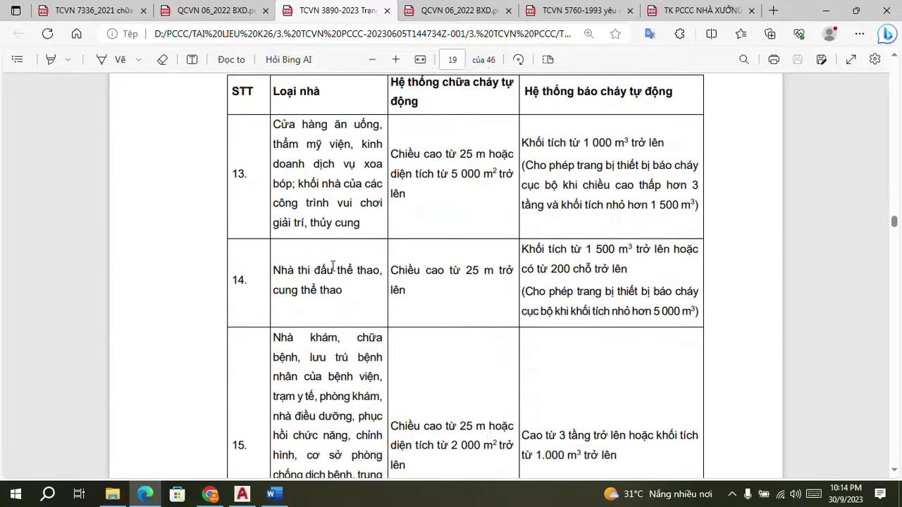
scroll(332, 266, "down", 3)
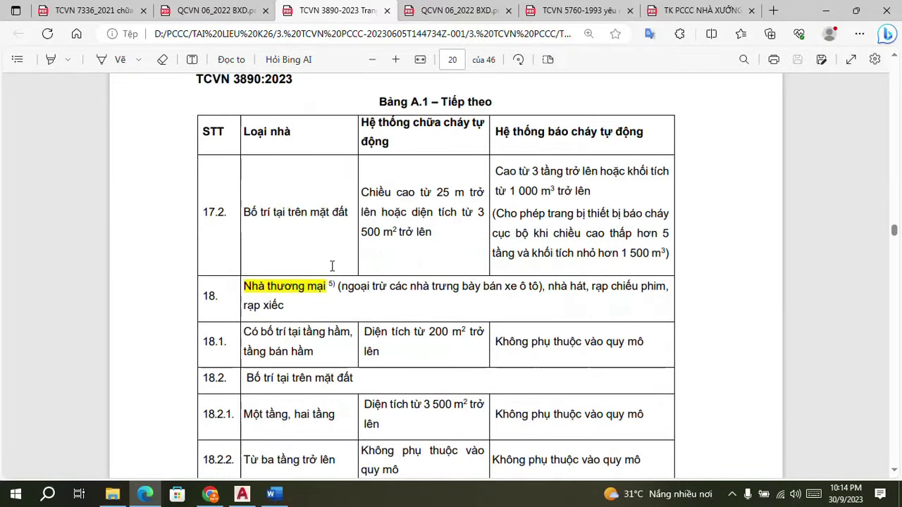
scroll(332, 265, "down", 18)
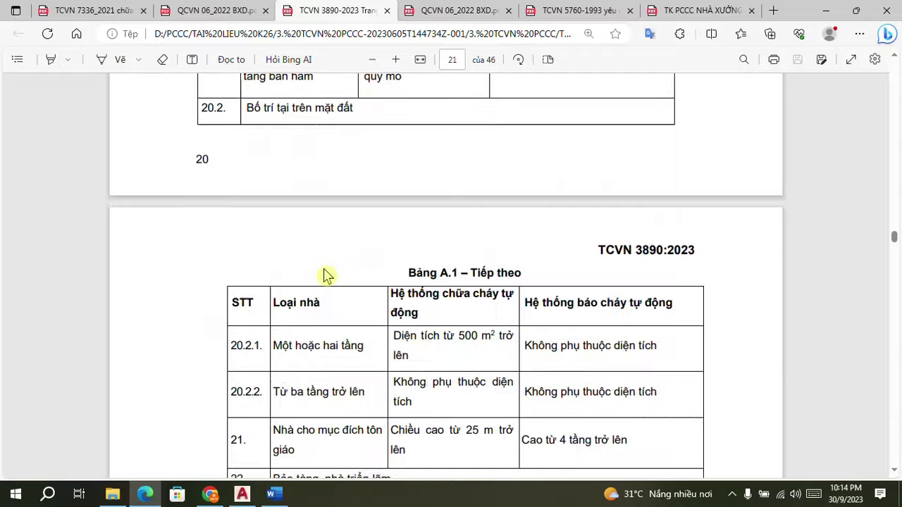
scroll(326, 274, "down", 8)
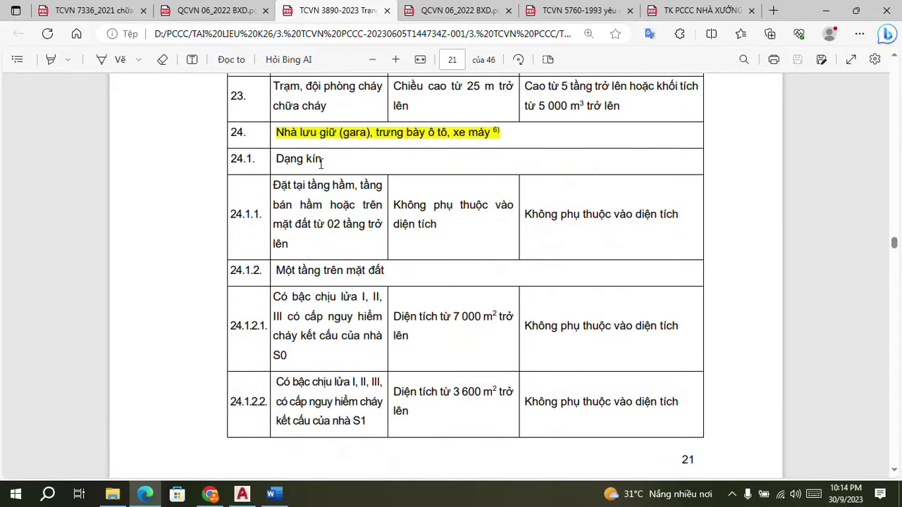
scroll(360, 173, "down", 20)
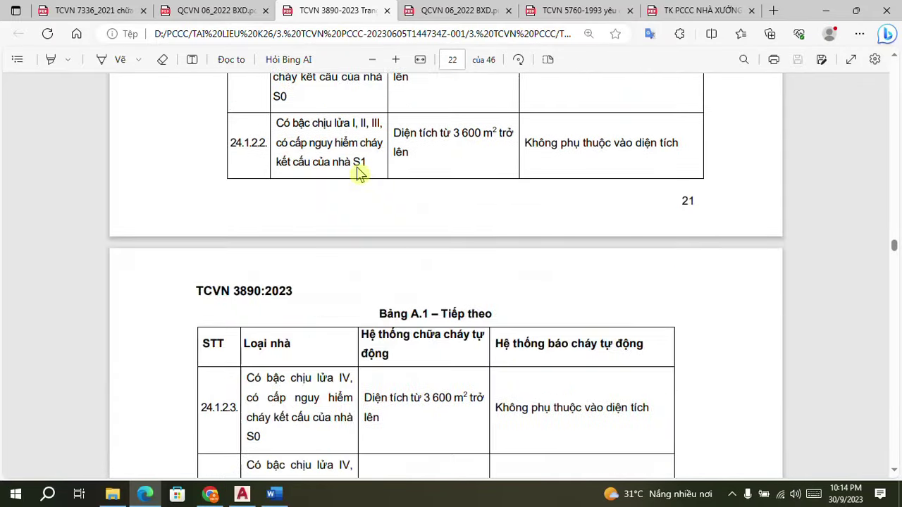
scroll(359, 173, "down", 15)
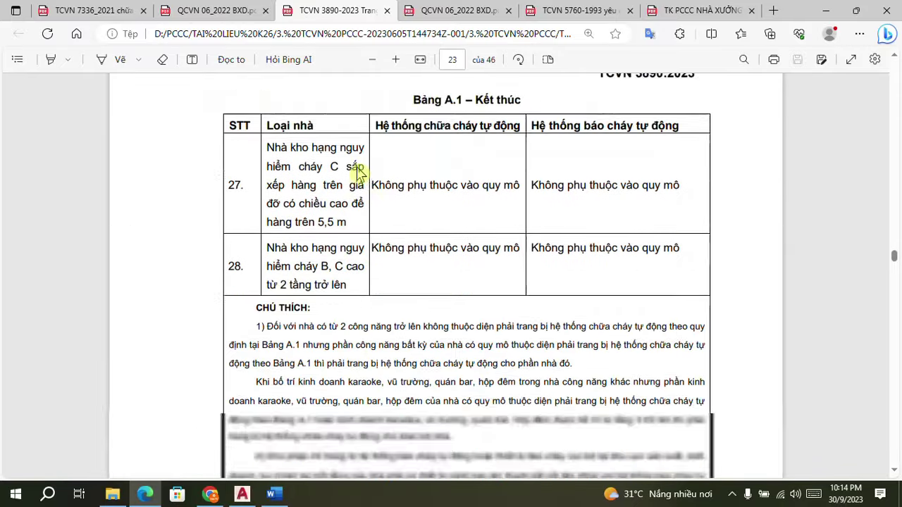
- Examine row 27 of Table A.1 on rack-storage warehouses, selecting the text on fire hazard class C
scroll(358, 171, "up", 4)
scroll(356, 169, "up", 2)
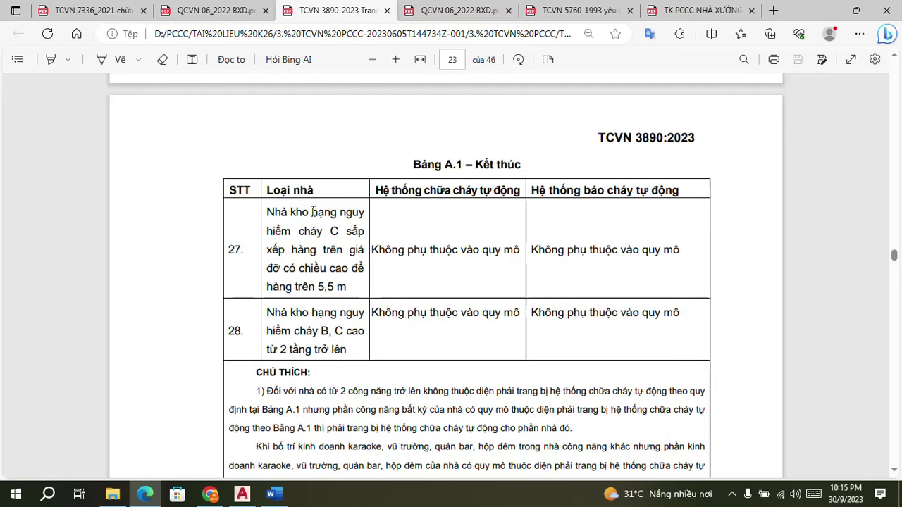
left_click_drag(312, 211, 359, 233)
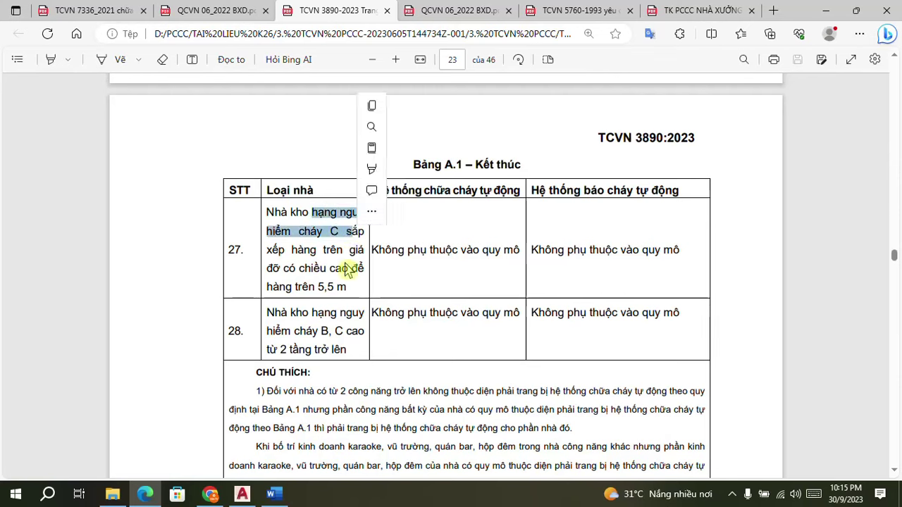